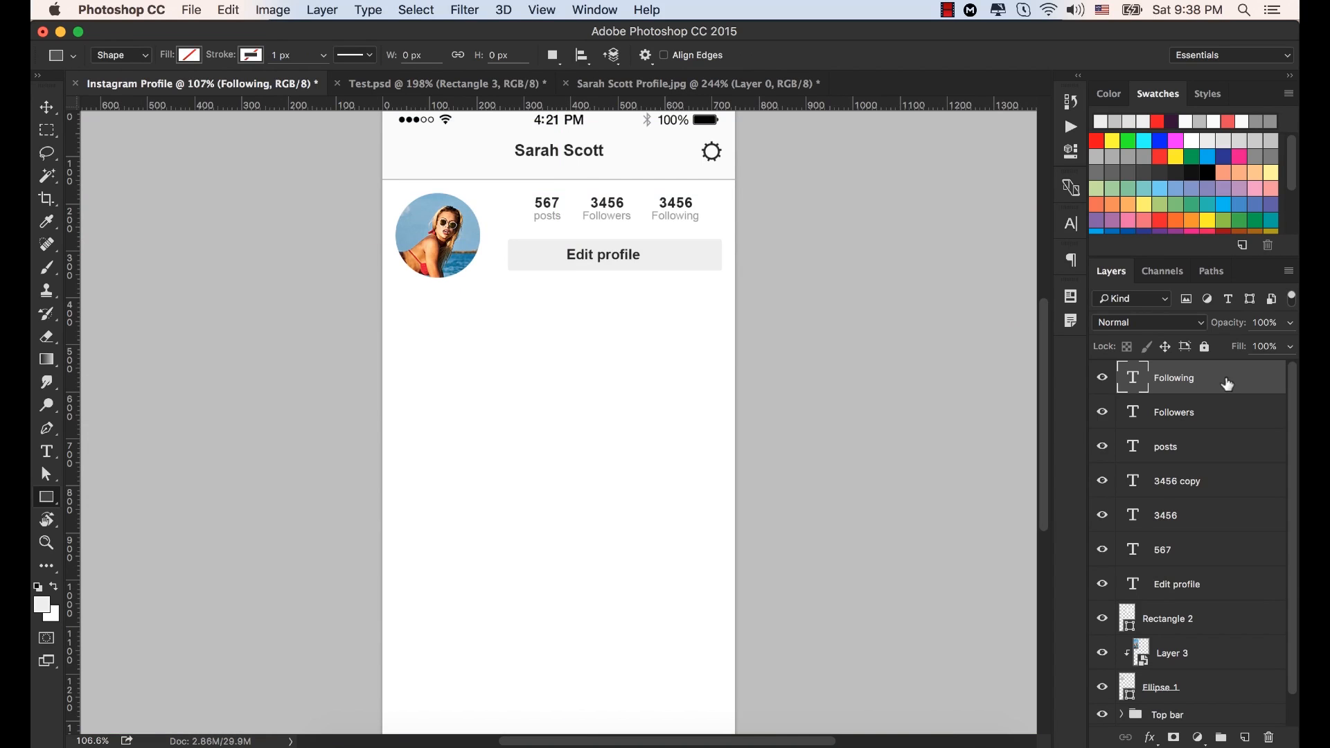
# Nudge the posts, Followers and Following labels down together, slightly farther below their numbers.
pyautogui.keyDown('shift'); pyautogui.click(1187, 414); pyautogui.keyUp('shift')
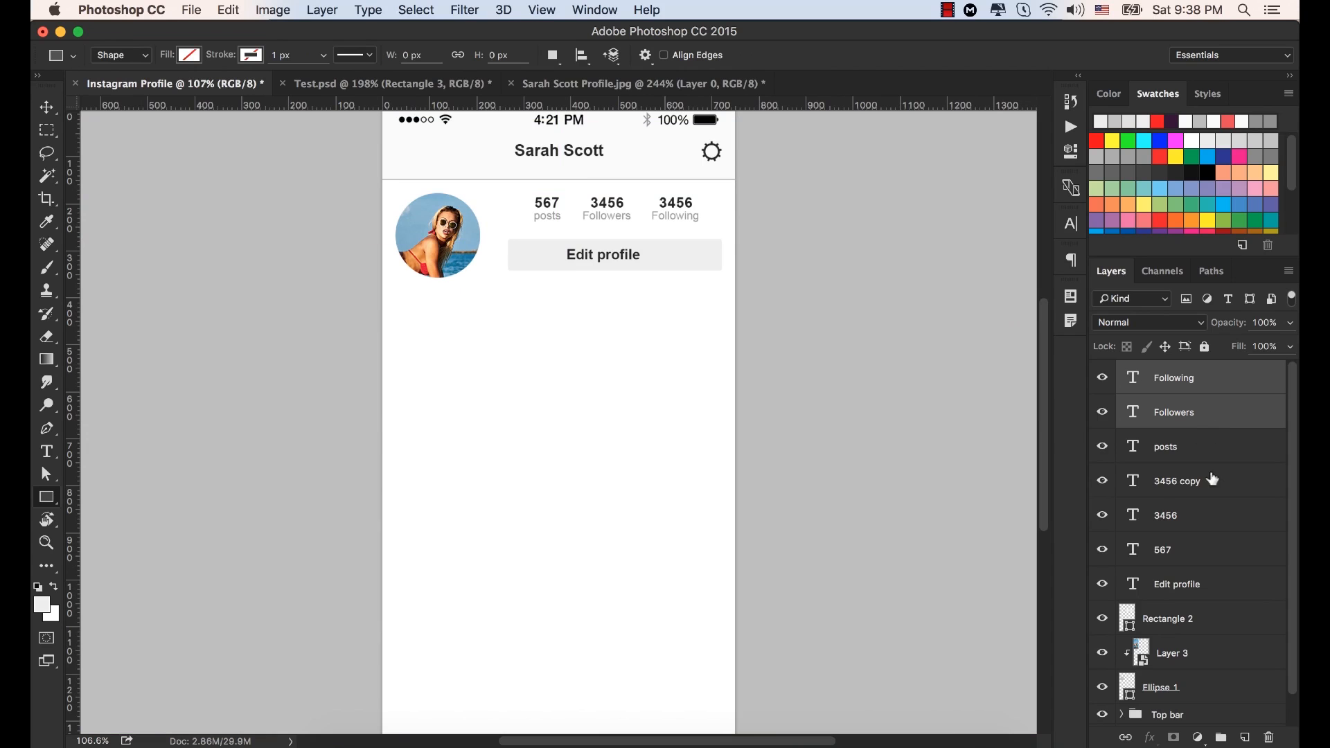
pyautogui.keyDown('shift'); pyautogui.click(1168, 450); pyautogui.keyUp('shift')
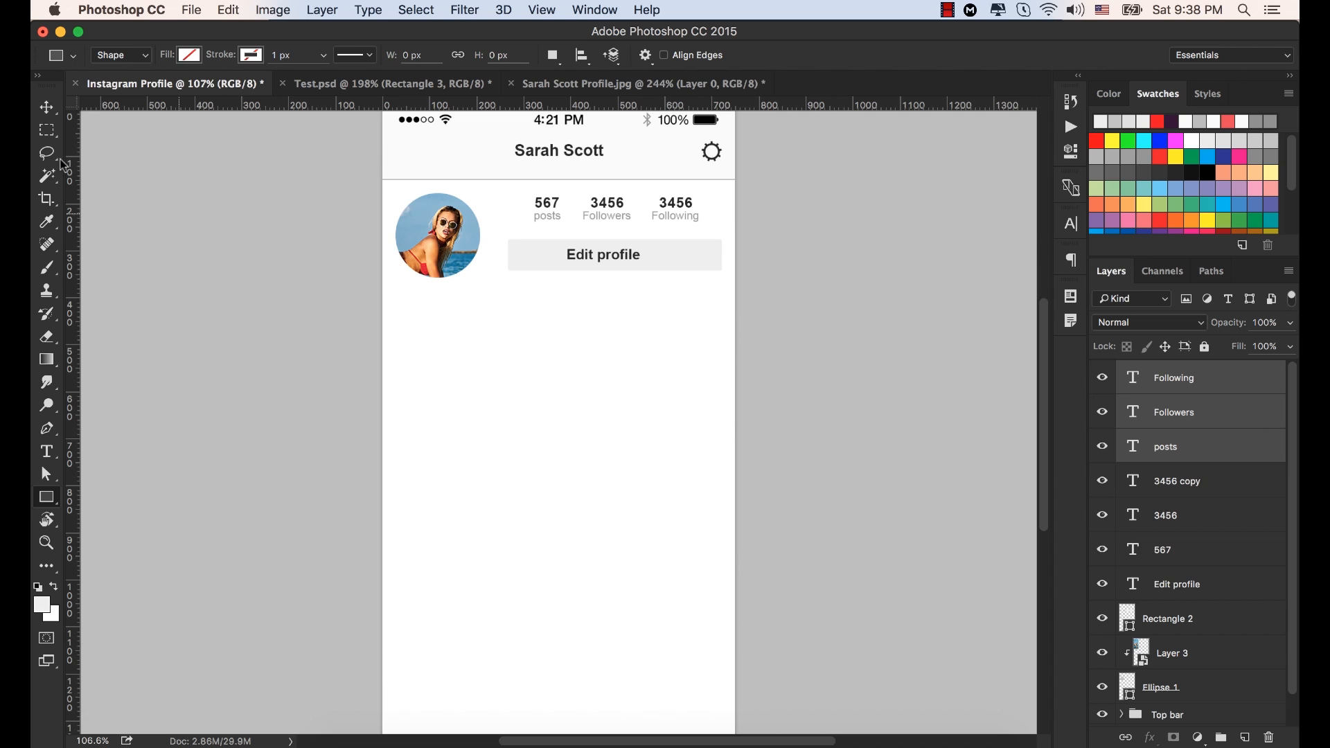
pyautogui.click(46, 108)
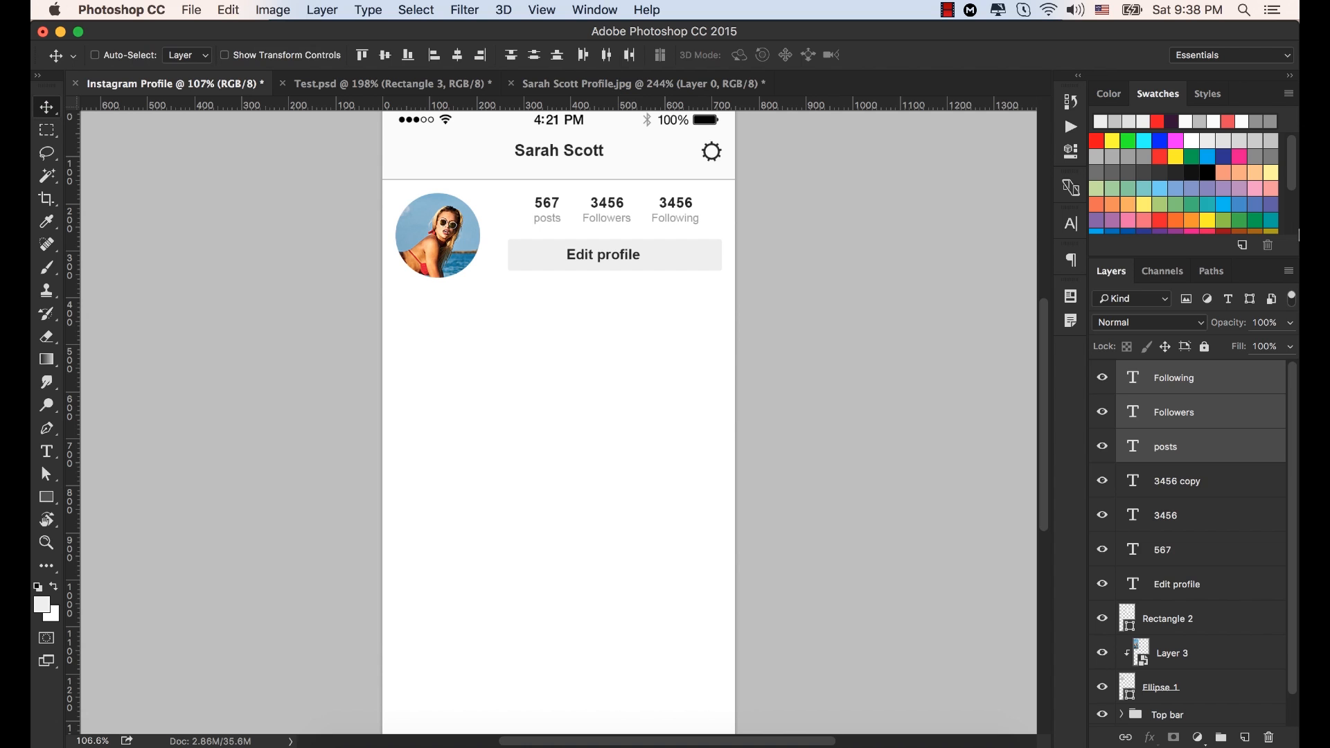
pyautogui.scroll(5, 602, 173)
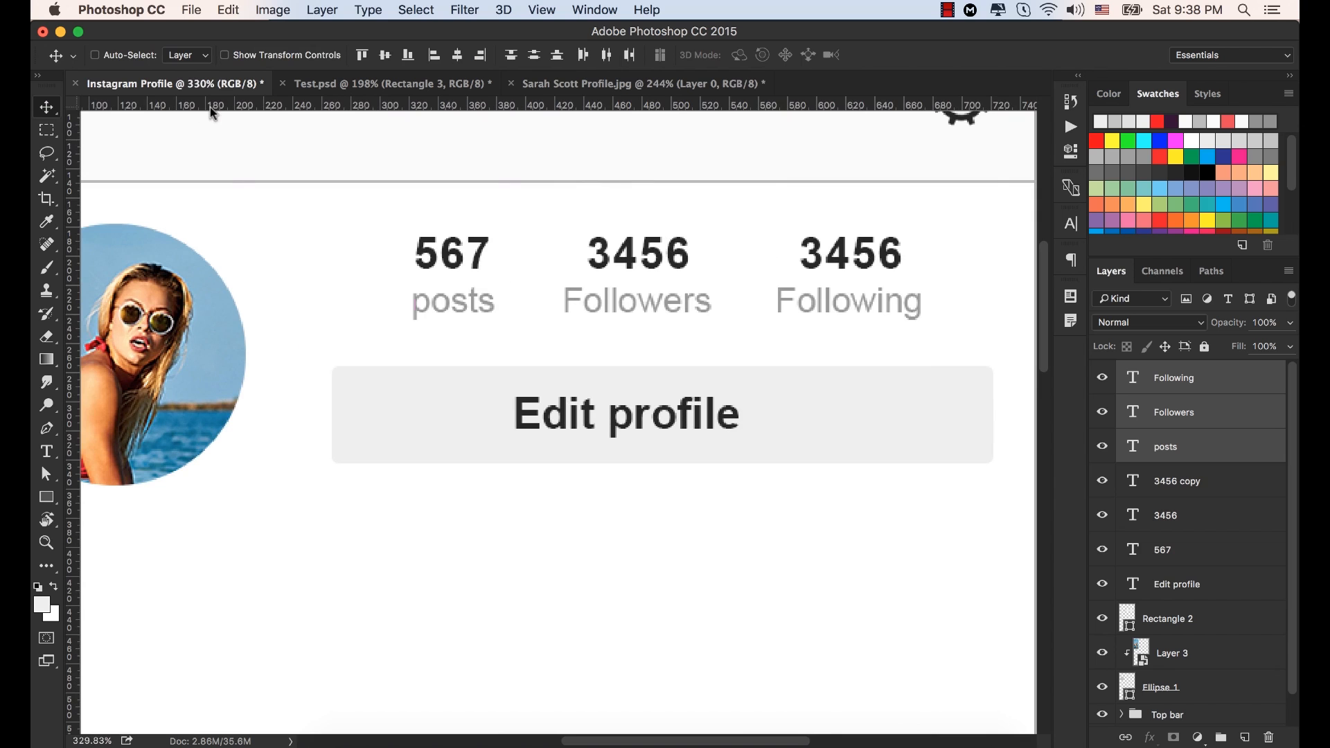
pyautogui.press('Down')
pyautogui.press('Up')
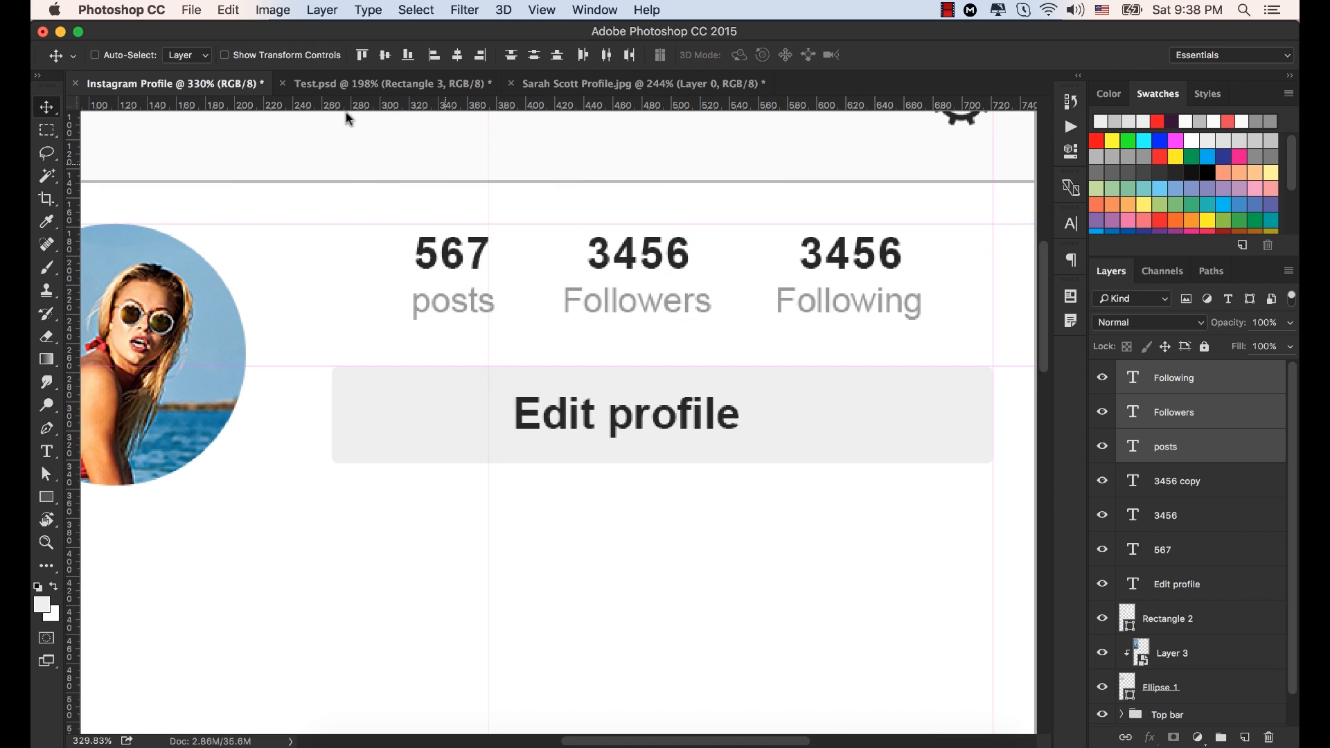
# Add horizontal guides at the bottom of the profile numbers and at the top of the labels below them.
pyautogui.click(310, 106)
pyautogui.moveTo(317, 112); pyautogui.dragTo(317, 286)
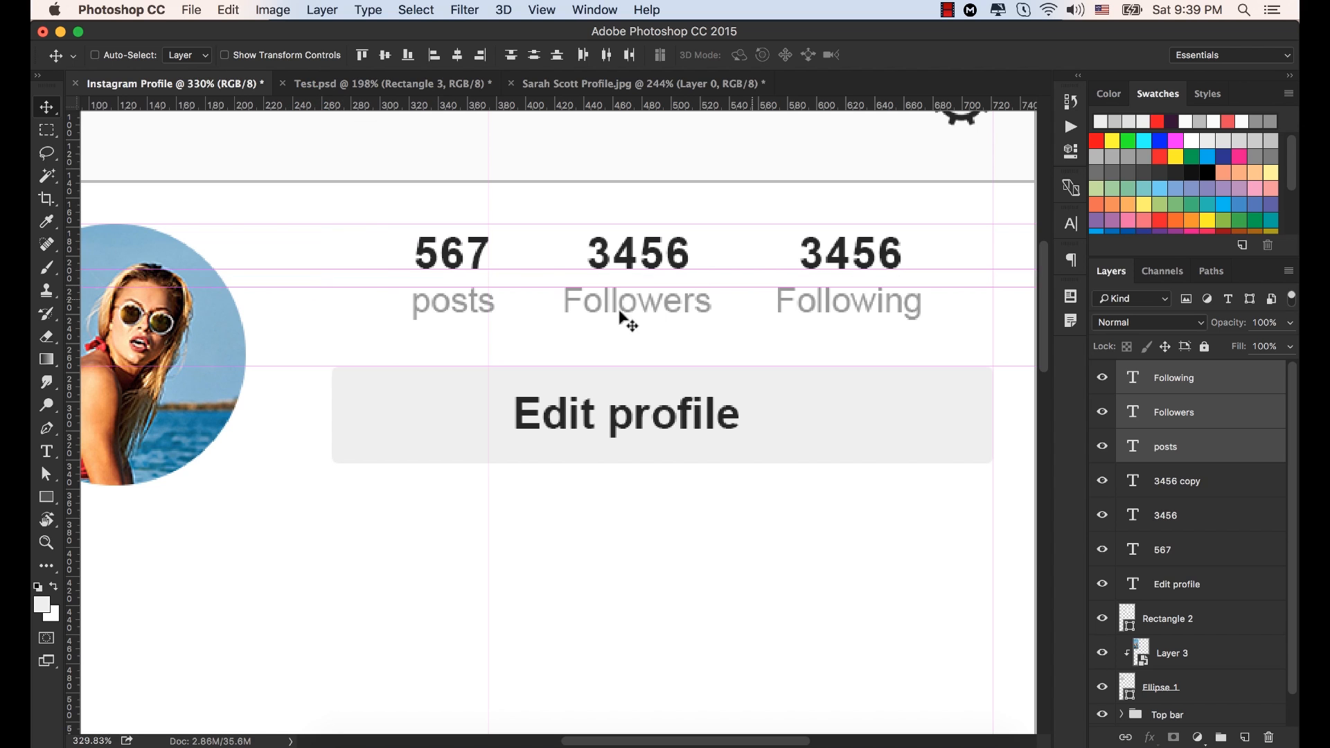
# Draw a rectangle about 34 by 13 px between the 567 number and its posts label, and fill it red.
pyautogui.moveTo(46, 496); pyautogui.dragTo(117, 500)
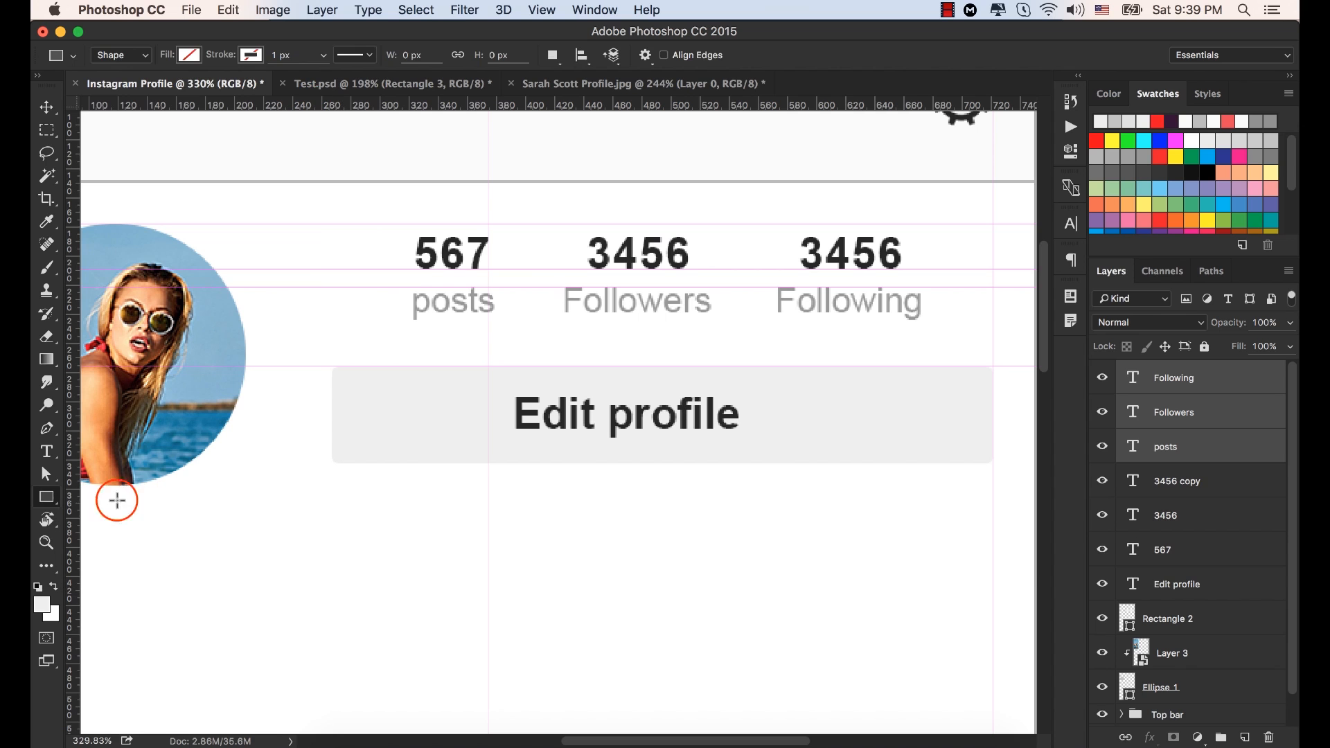
pyautogui.moveTo(440, 268); pyautogui.dragTo(496, 282)
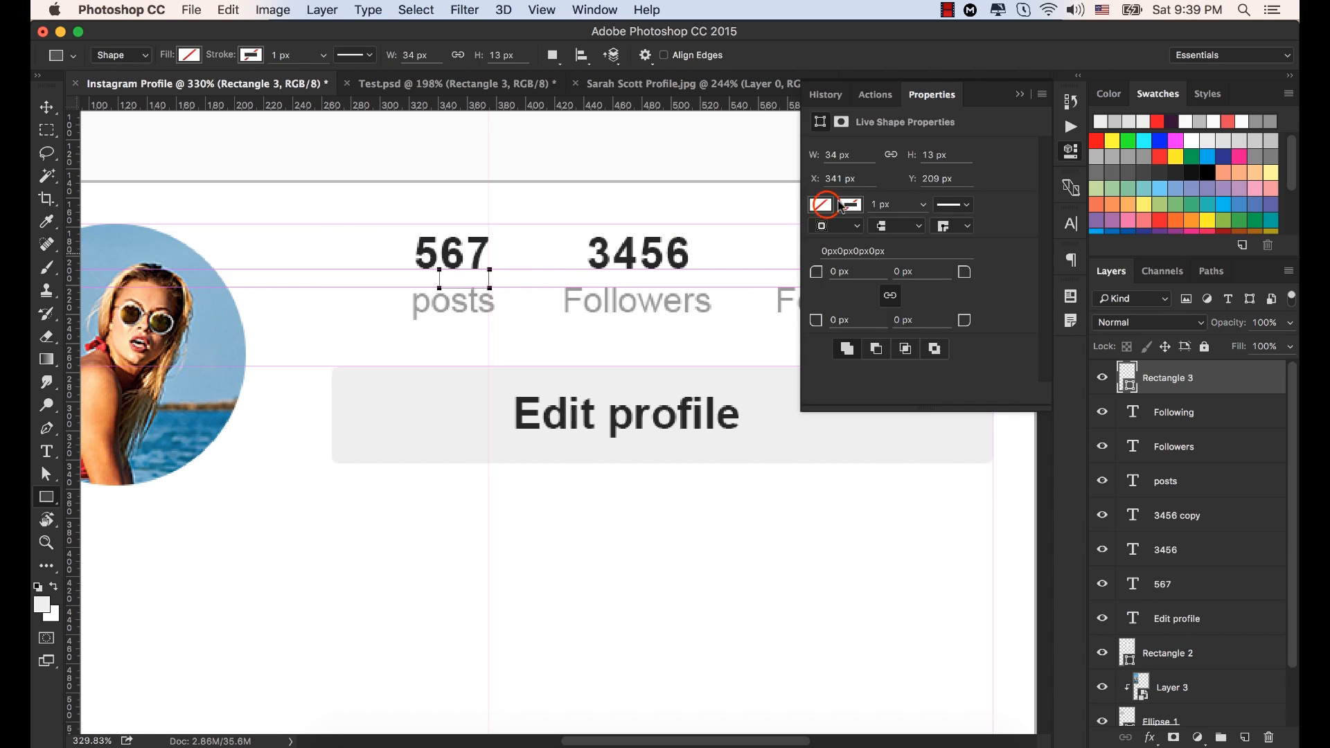
pyautogui.click(820, 204)
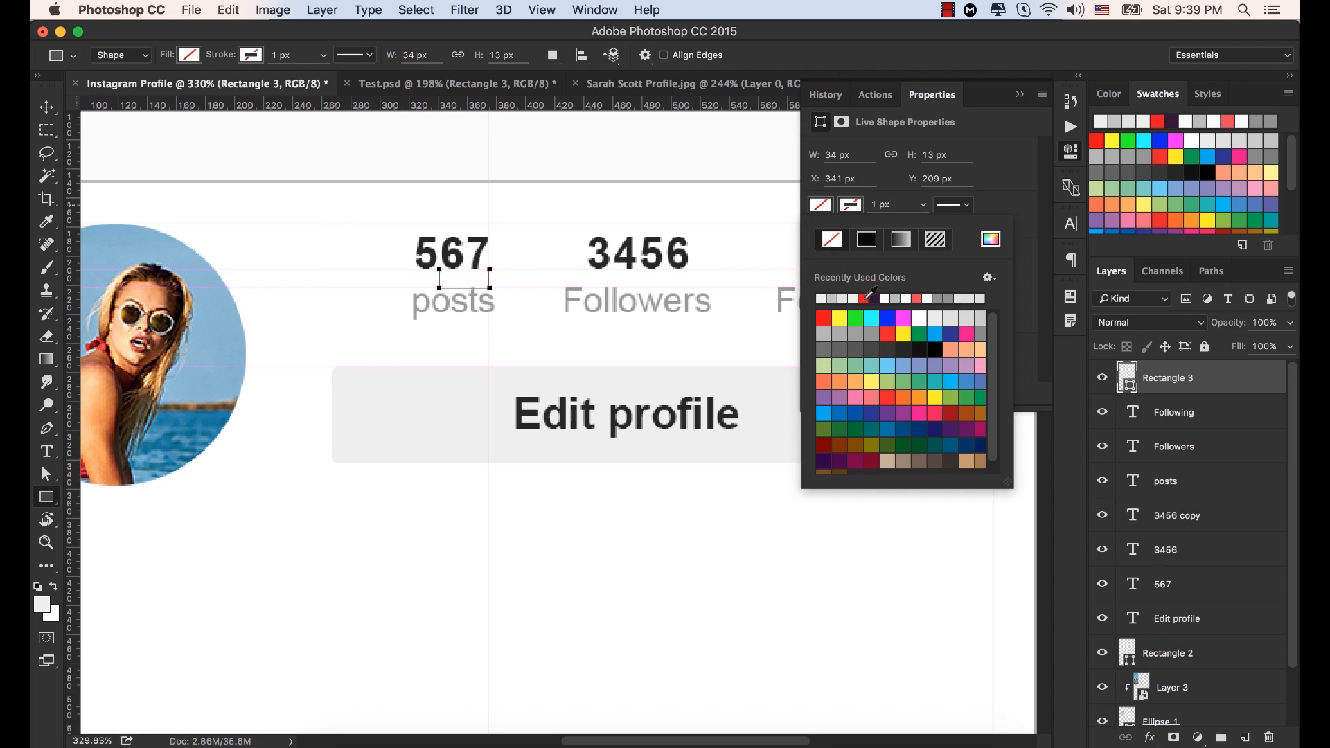
pyautogui.click(866, 298)
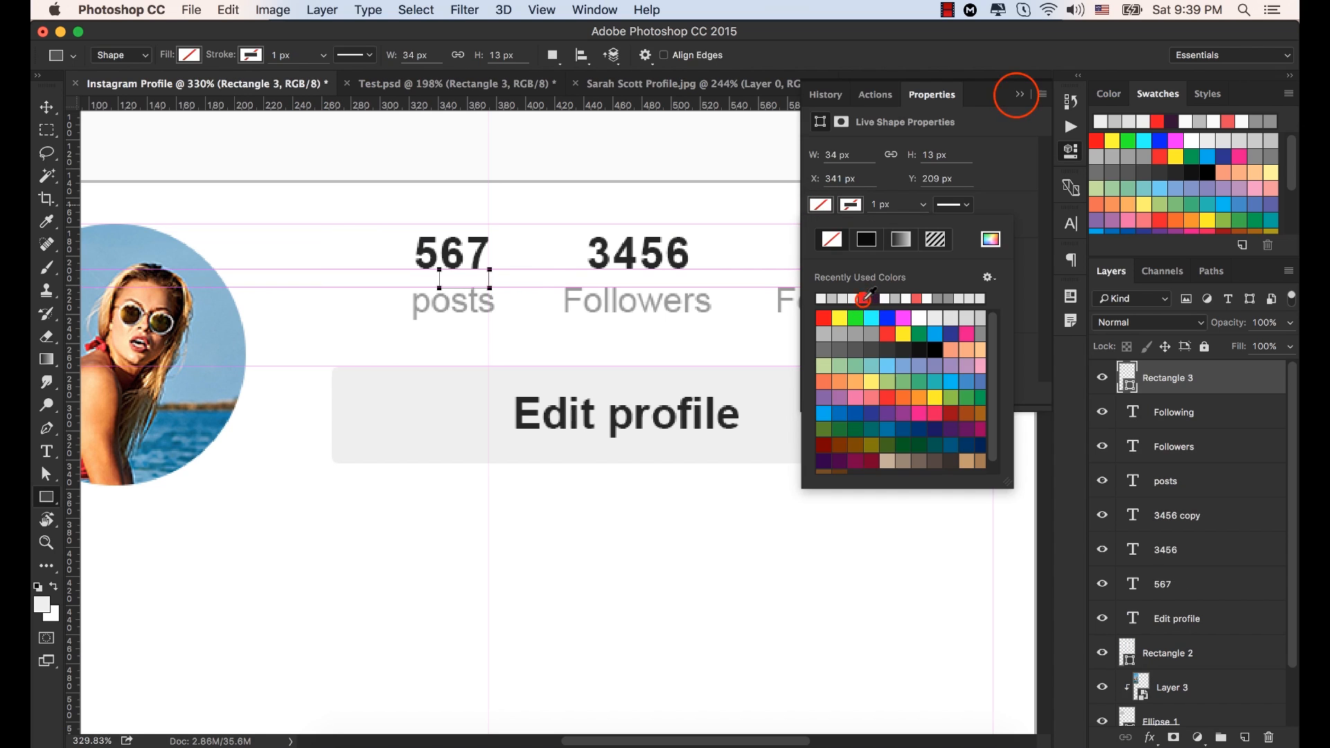
pyautogui.click(1018, 97)
pyautogui.click(1071, 151)
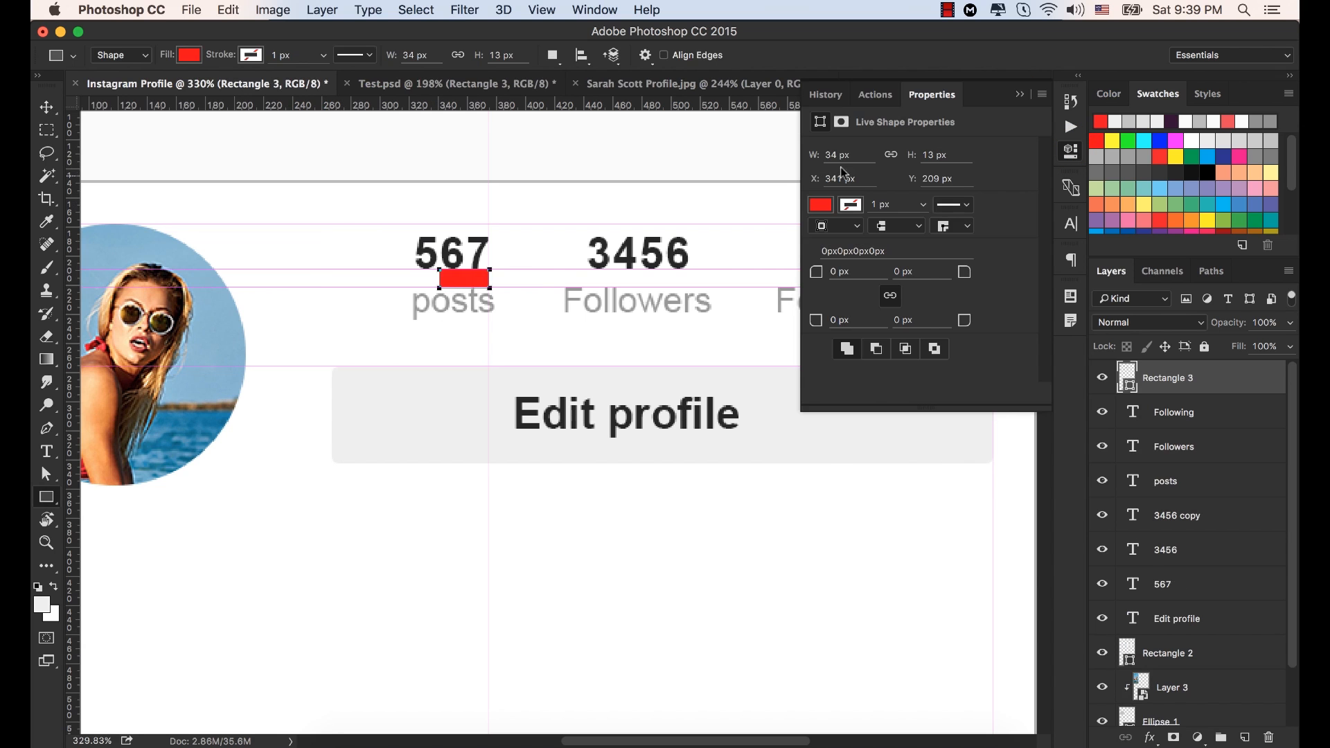
# Check the height of the red spacing rectangle and delete its layer.
pyautogui.click(951, 154)
pyautogui.click(1018, 94)
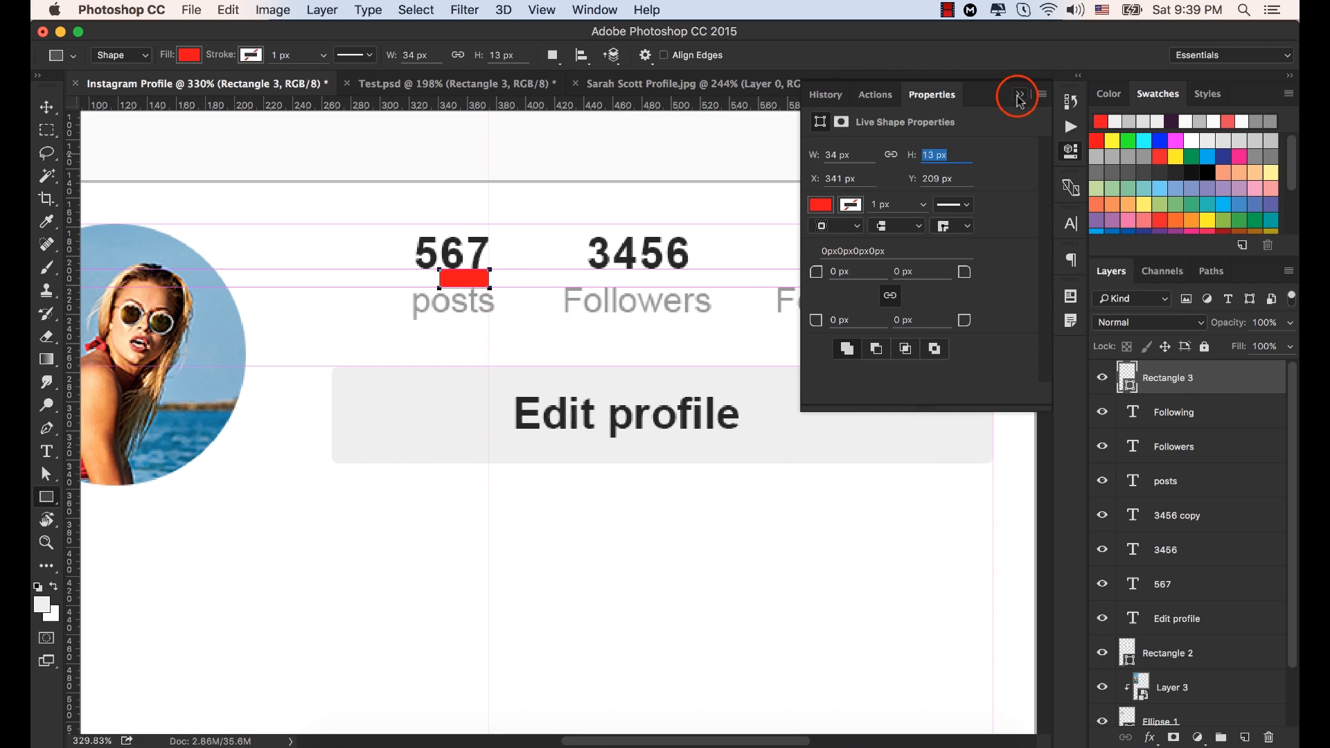
pyautogui.click(1218, 377)
pyautogui.moveTo(1218, 378); pyautogui.dragTo(1269, 738)
# Change the number above the Followers label to 5634.
pyautogui.scroll(-6, 669, 392)
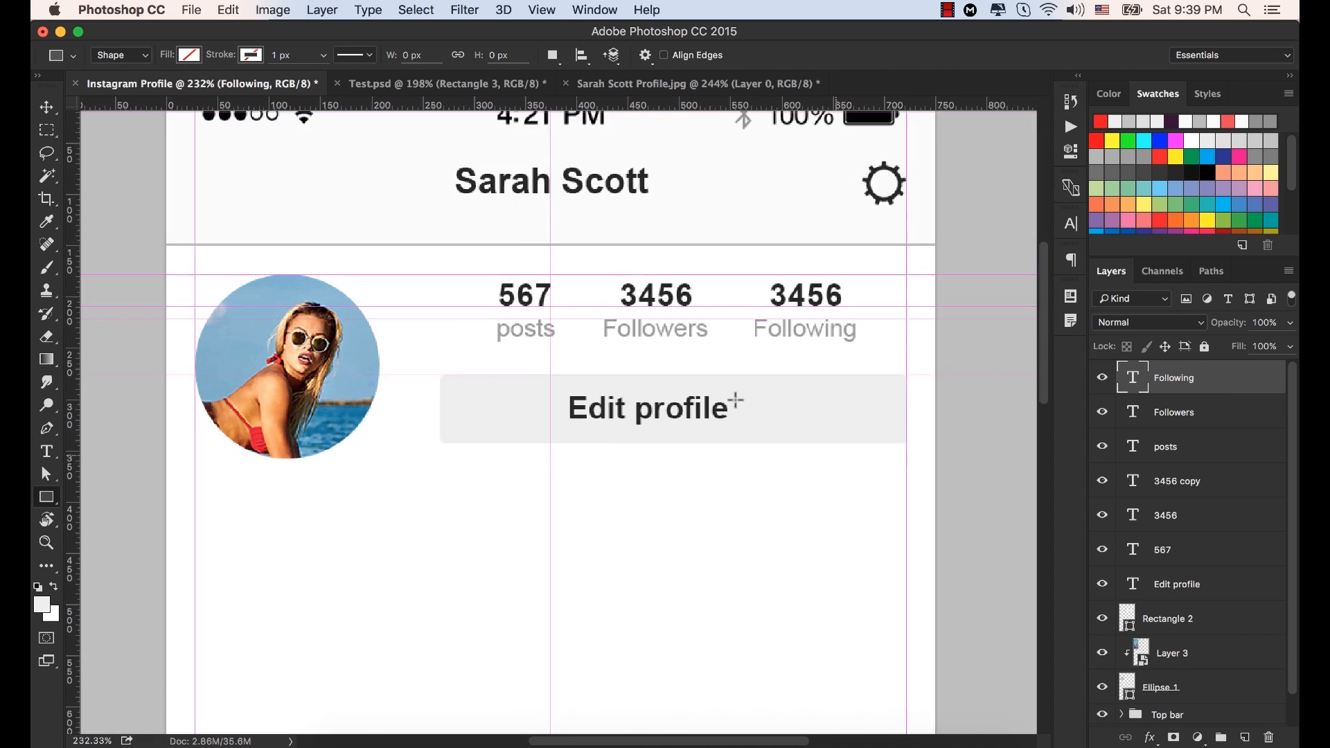
pyautogui.scroll(-3, 753, 430)
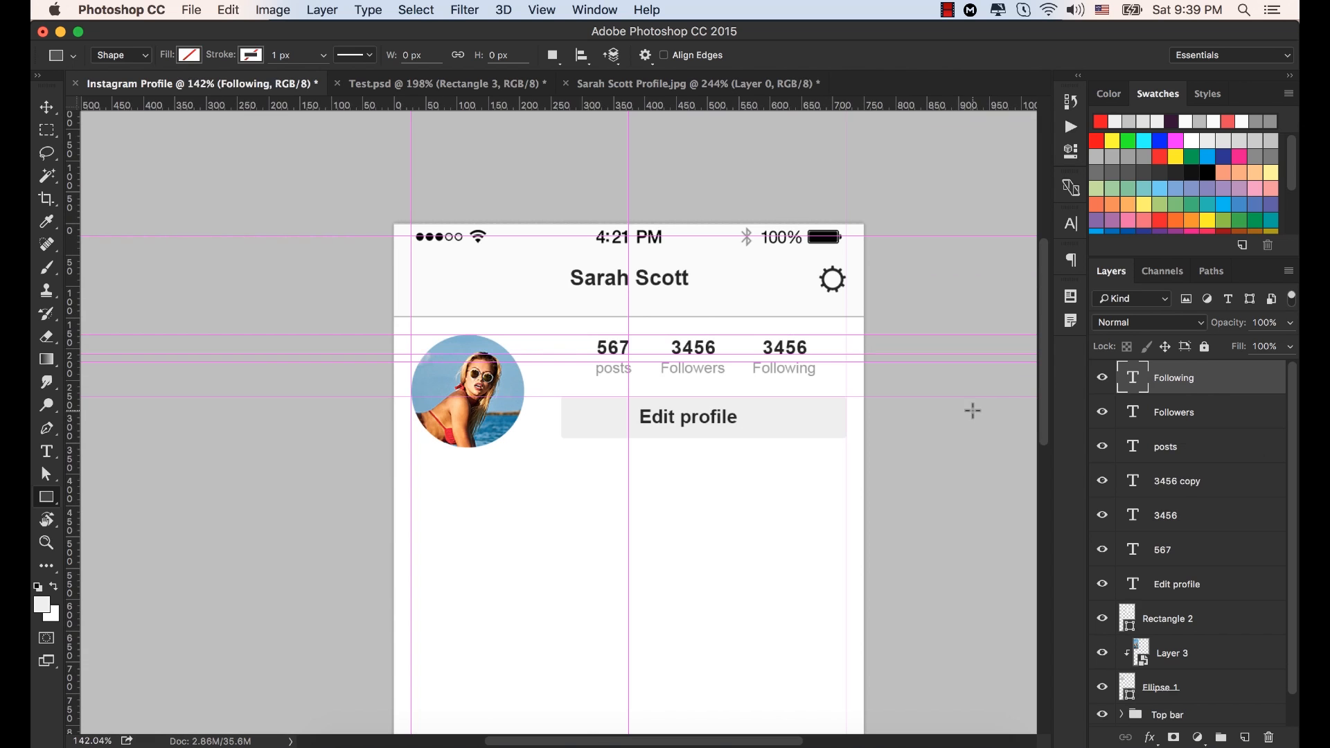
pyautogui.press('super+equal')
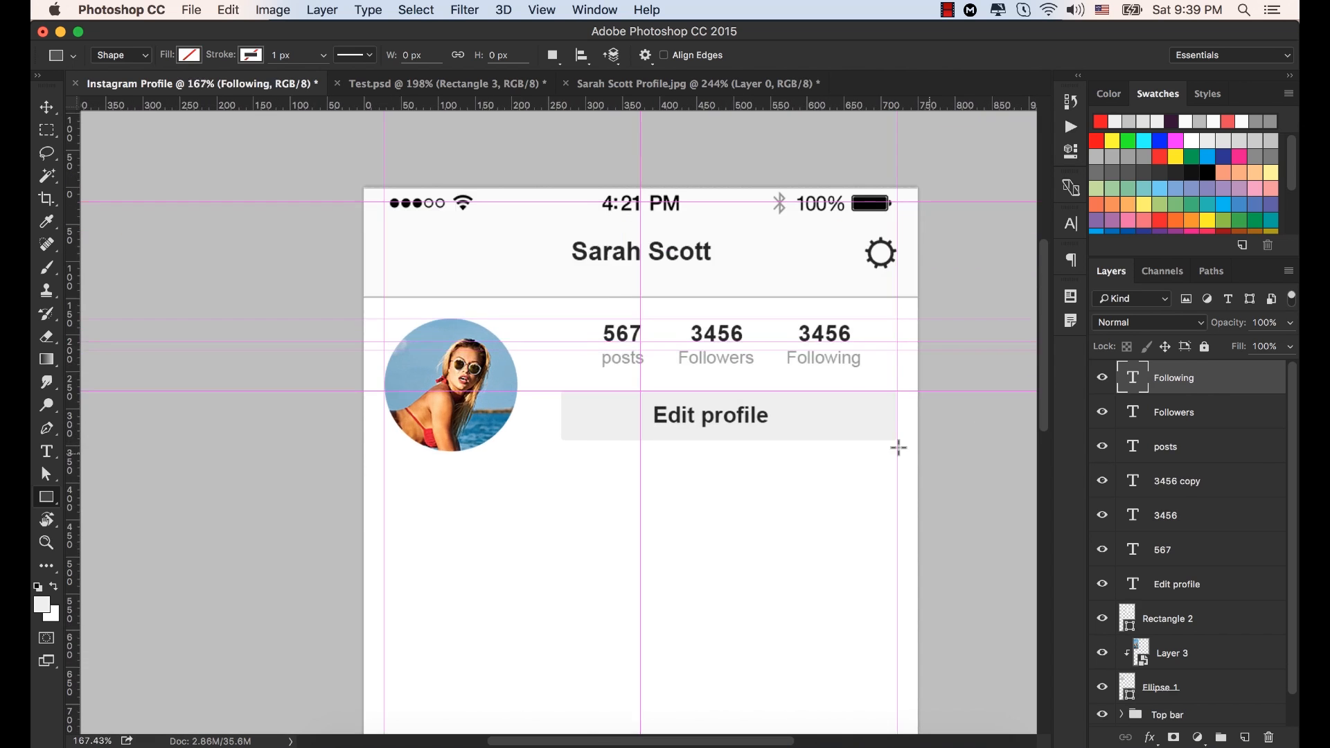
pyautogui.scroll(2, 899, 448)
pyautogui.moveTo(779, 403); pyautogui.dragTo(750, 369)
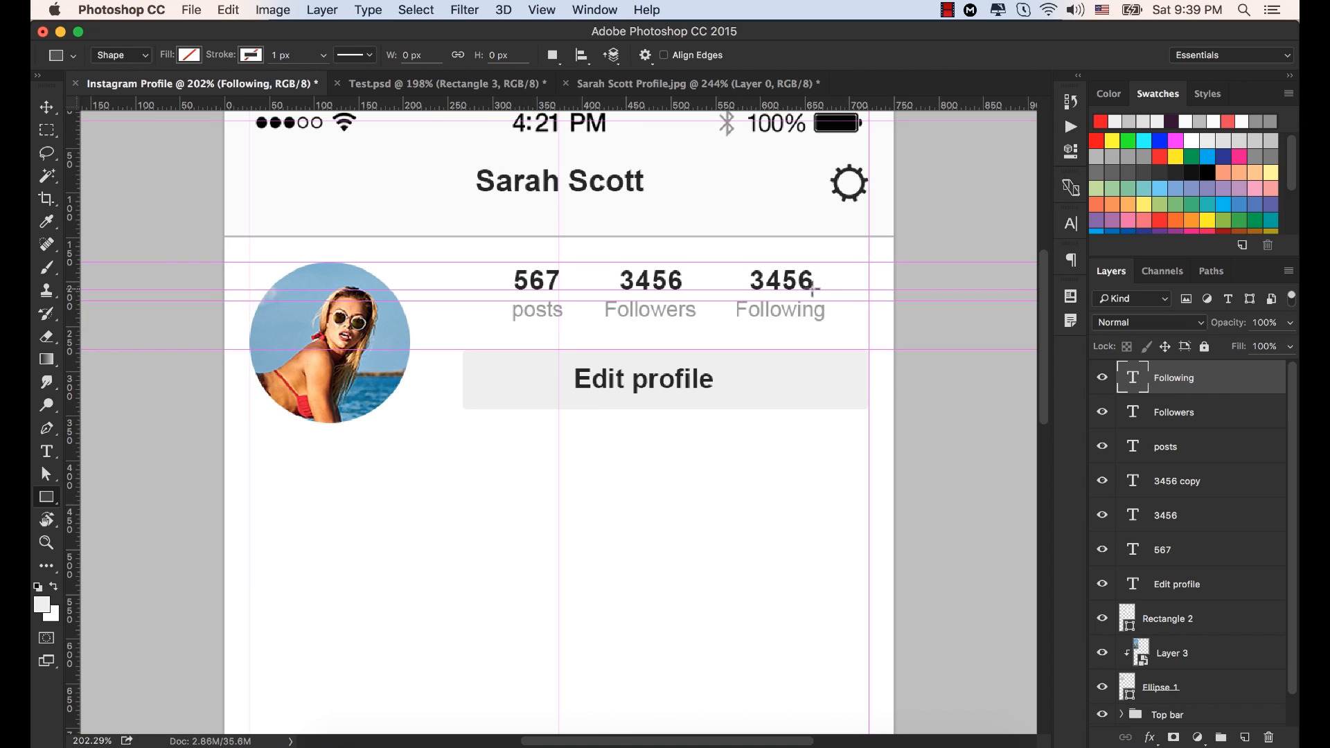
pyautogui.click(1133, 514)
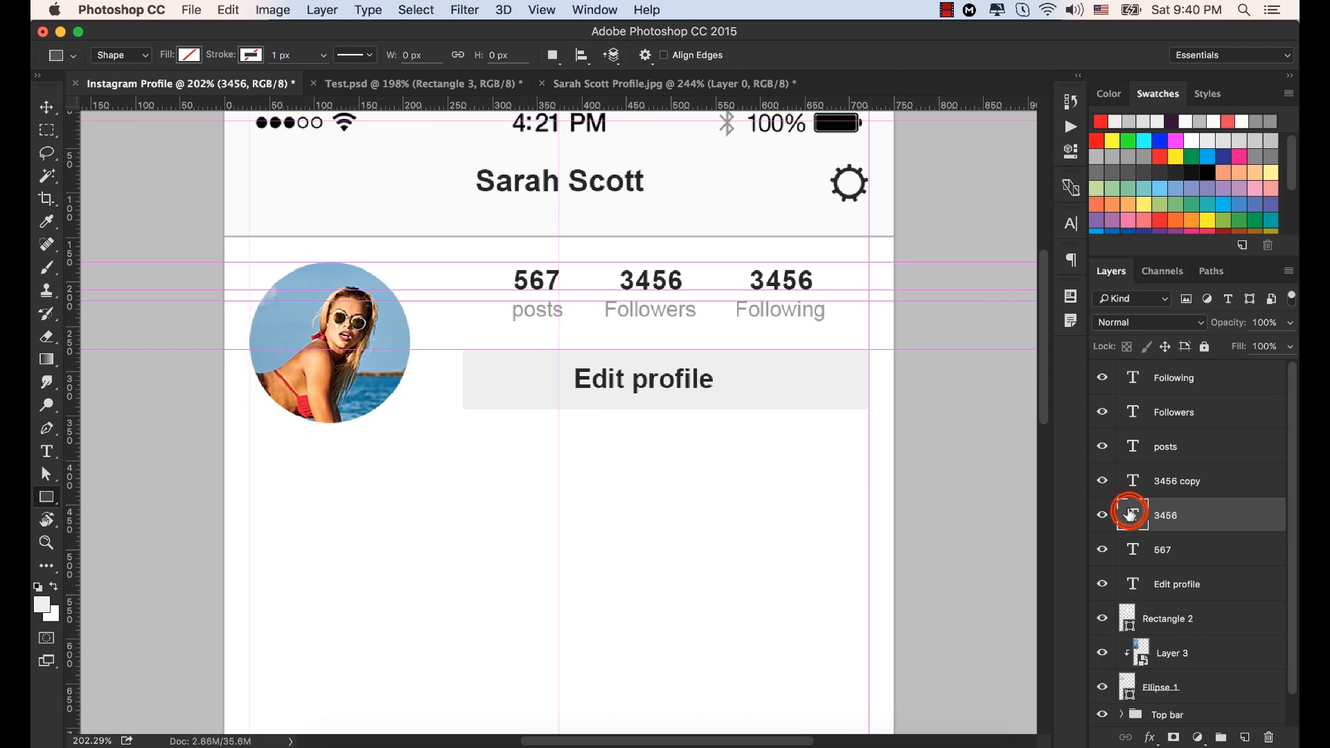
pyautogui.doubleClick(1132, 514)
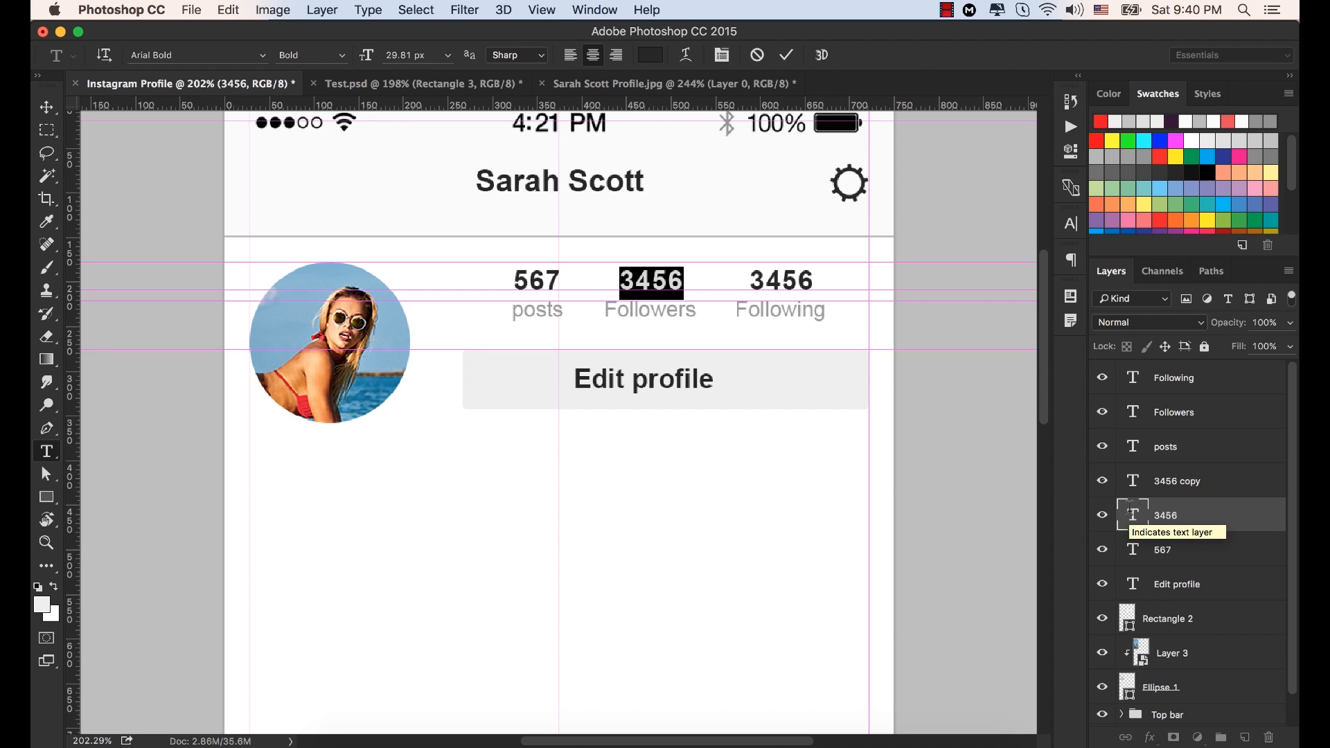
pyautogui.write('5634')
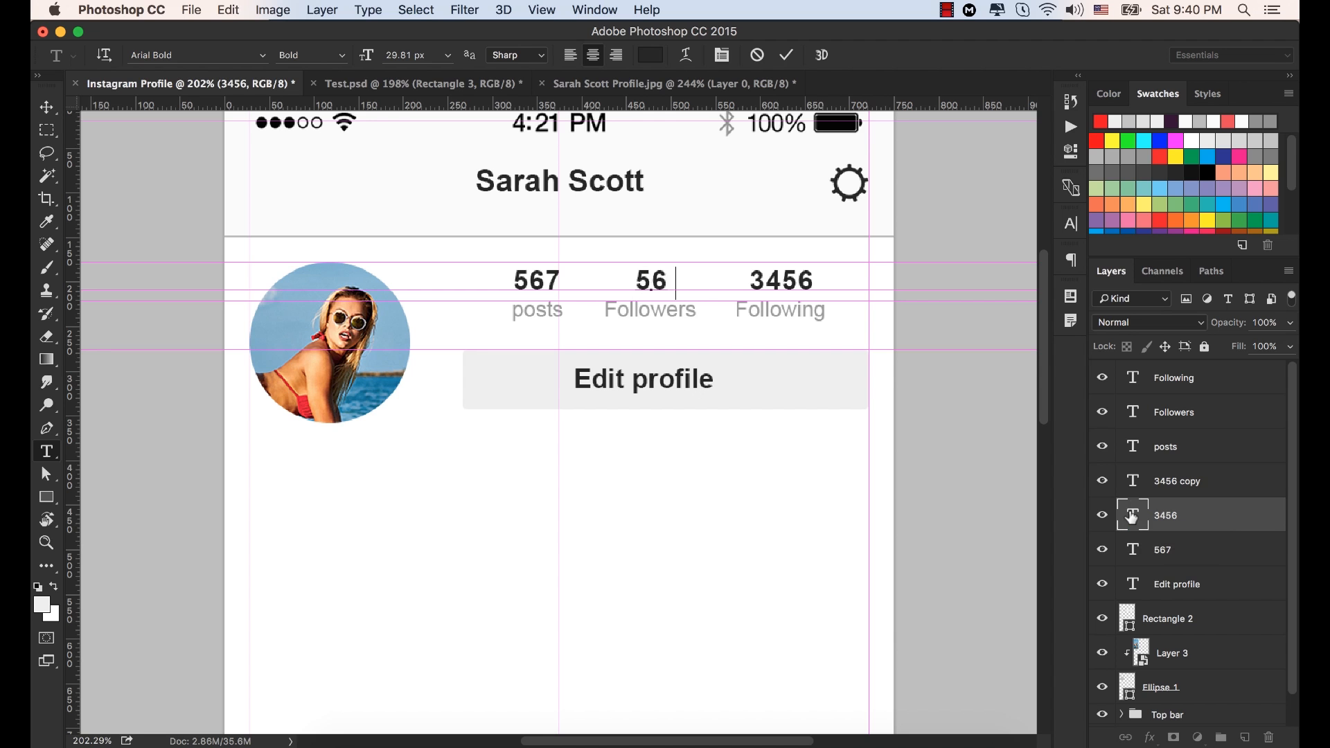
pyautogui.press('super+Return')
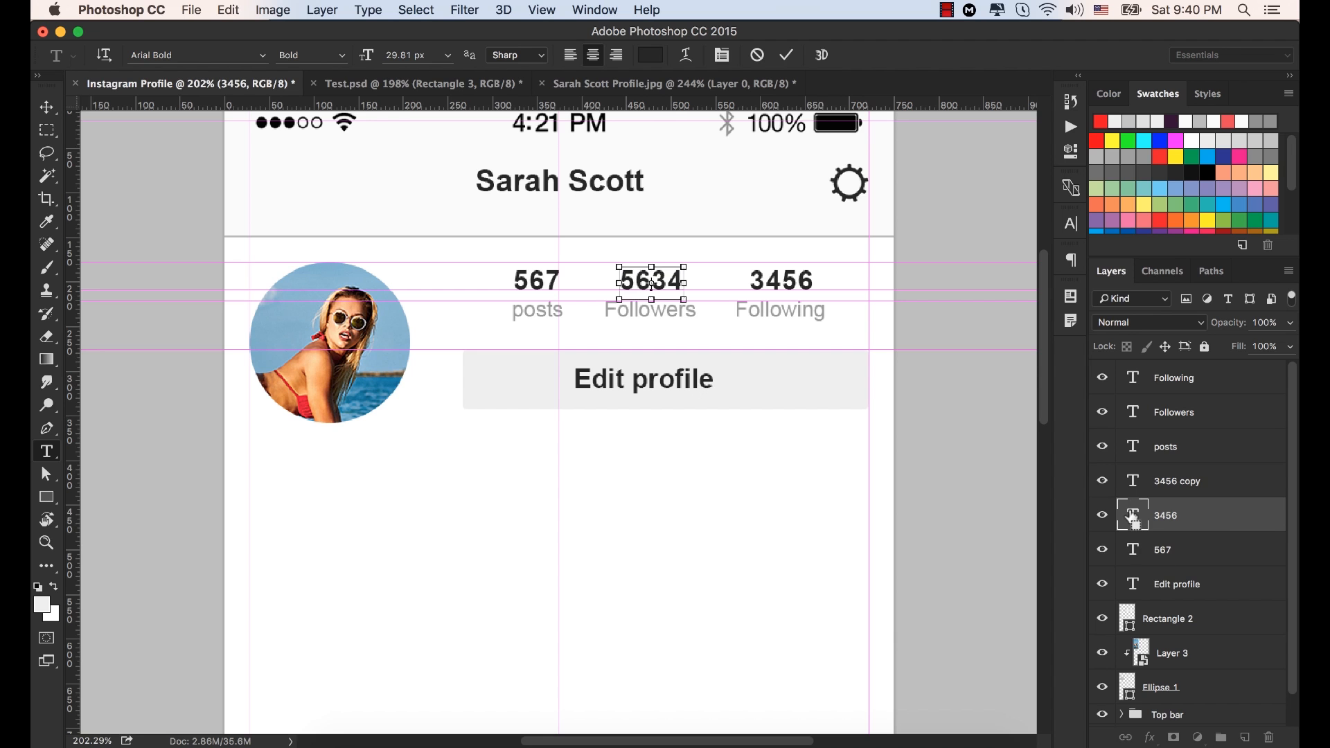
pyautogui.press('u')
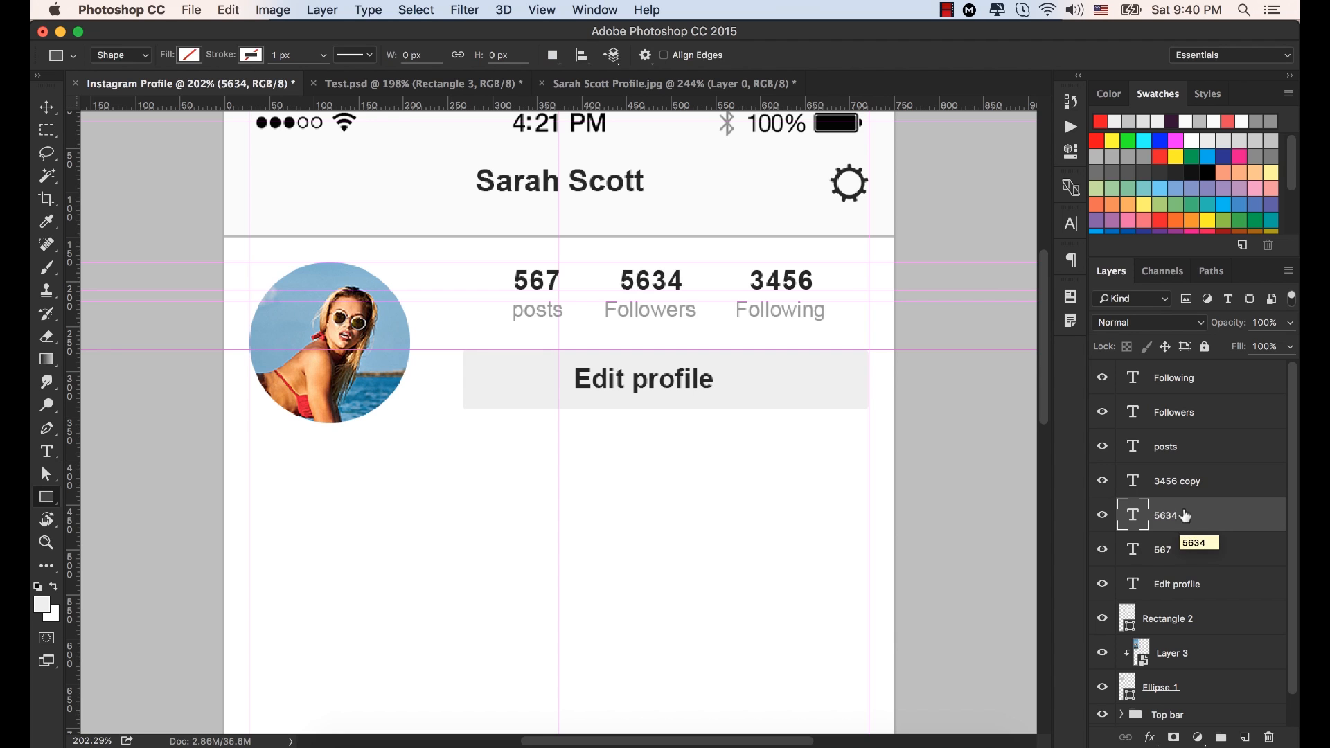
# Group the 5634 and Followers text layers and name the group Followers.
pyautogui.keyDown('super'); pyautogui.click(1198, 413); pyautogui.keyUp('super')
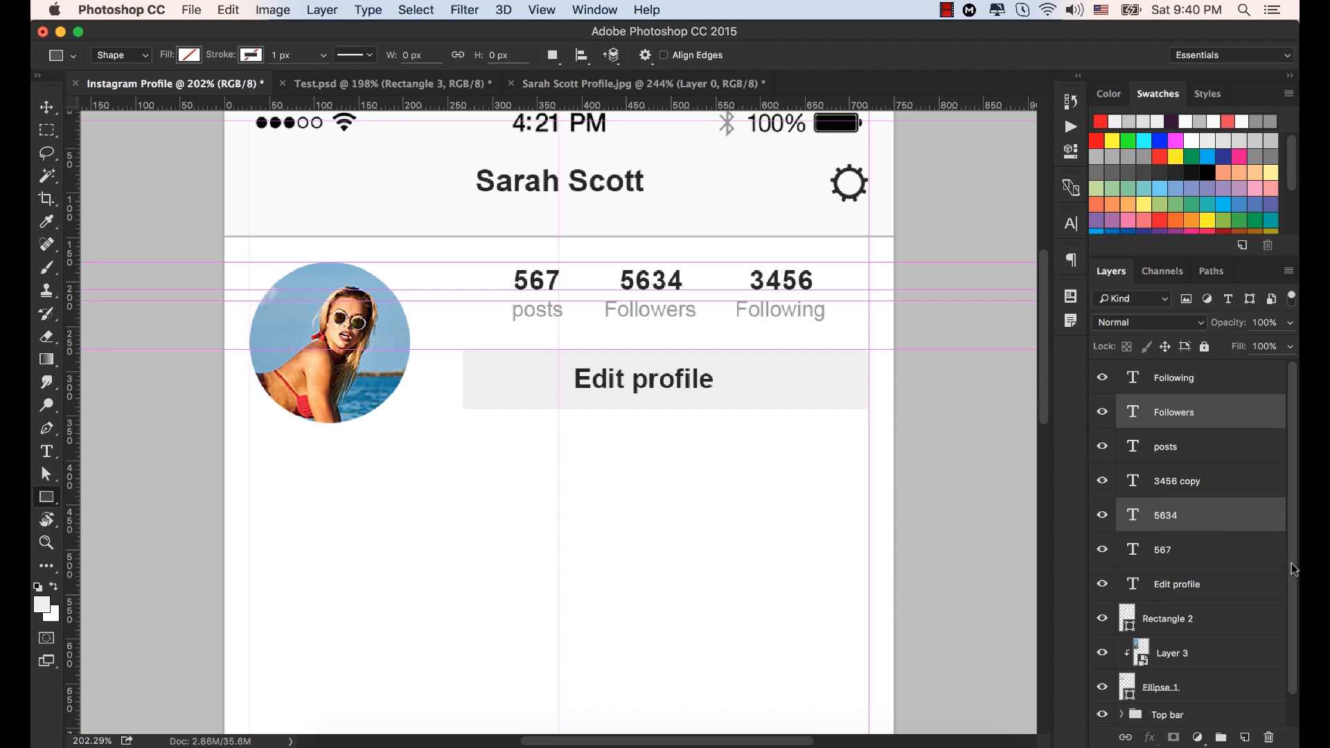
pyautogui.press('super+g')
pyautogui.doubleClick(1164, 405)
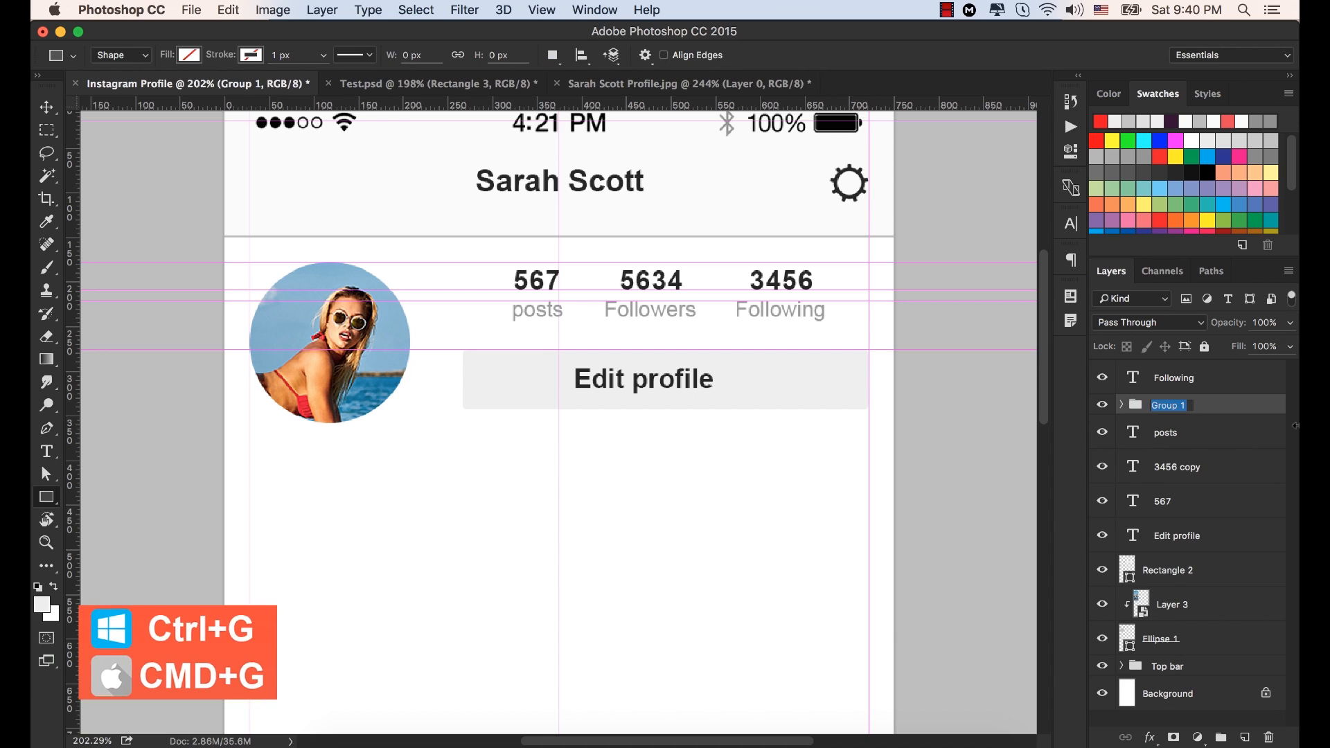
pyautogui.write('Followers')
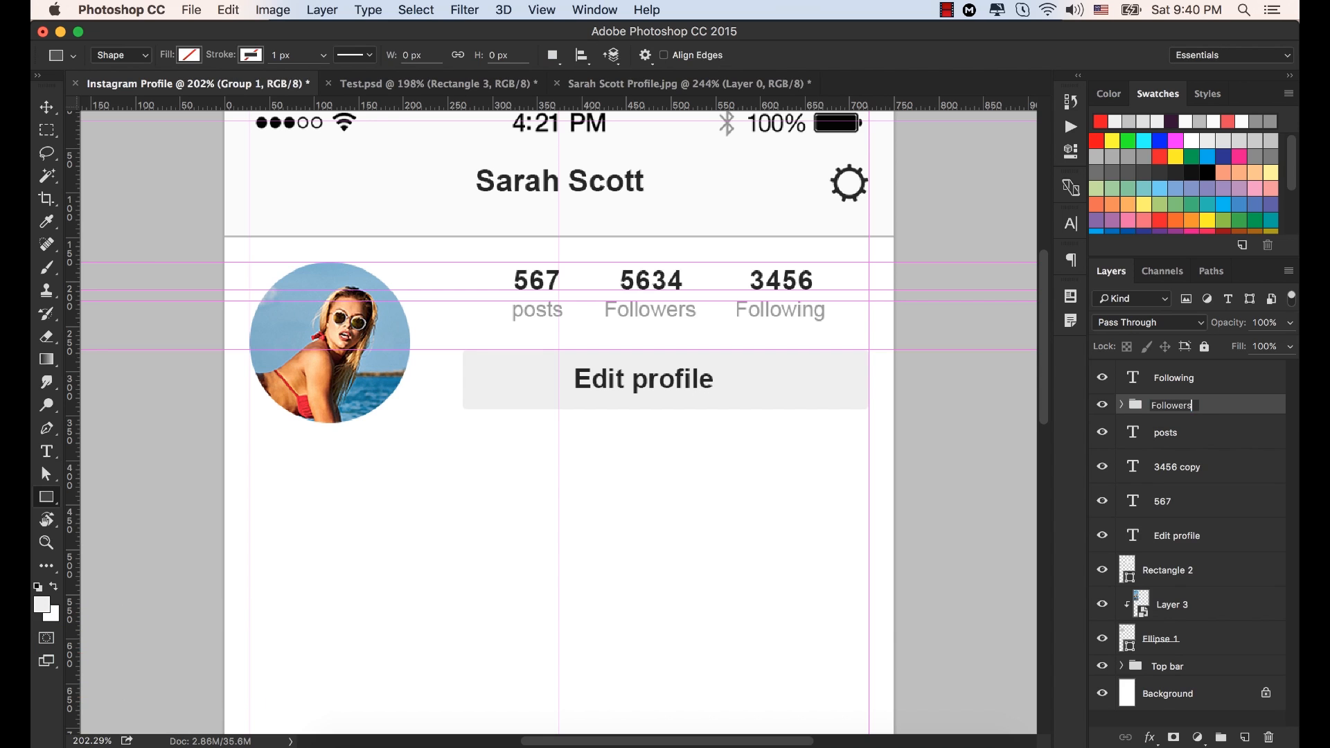
pyautogui.press('Return')
# Group the Following and 3456 copy text layers and name the group Following.
pyautogui.click(1190, 376)
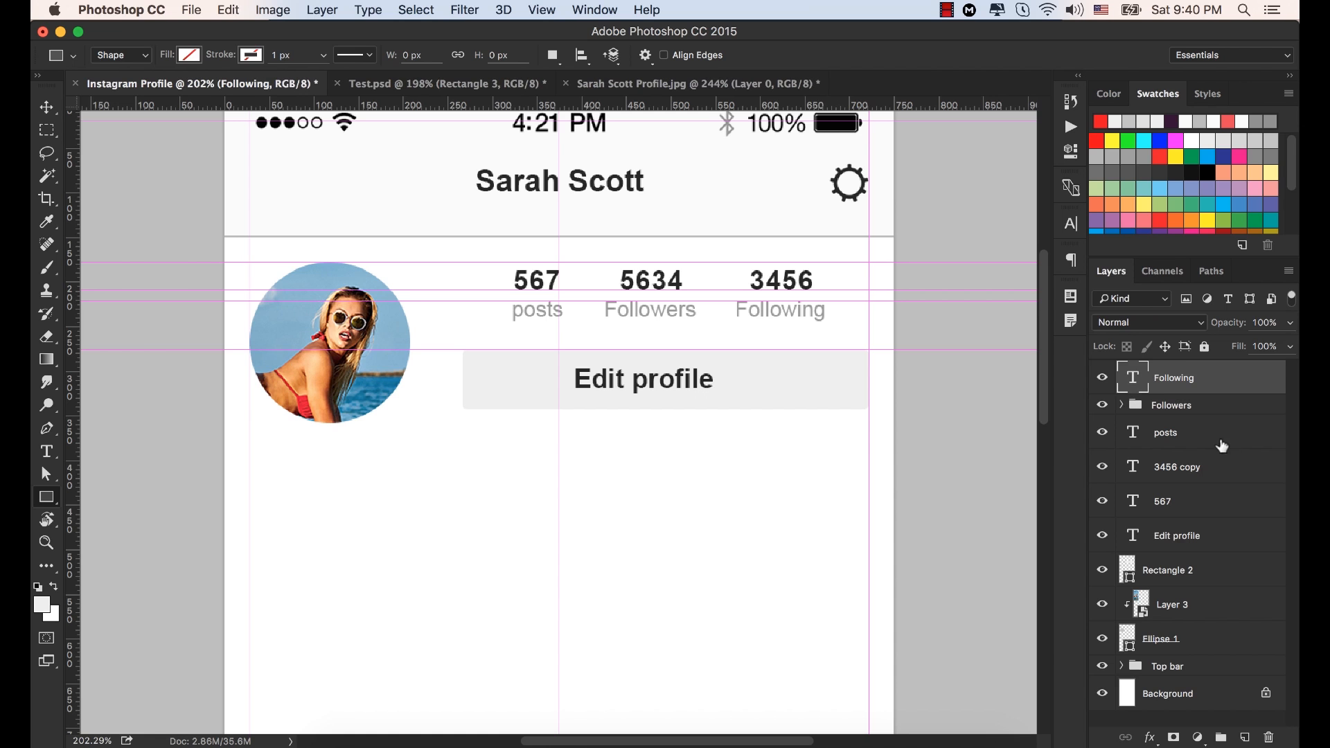
pyautogui.keyDown('ctrl'); pyautogui.click(1200, 471); pyautogui.keyUp('ctrl')
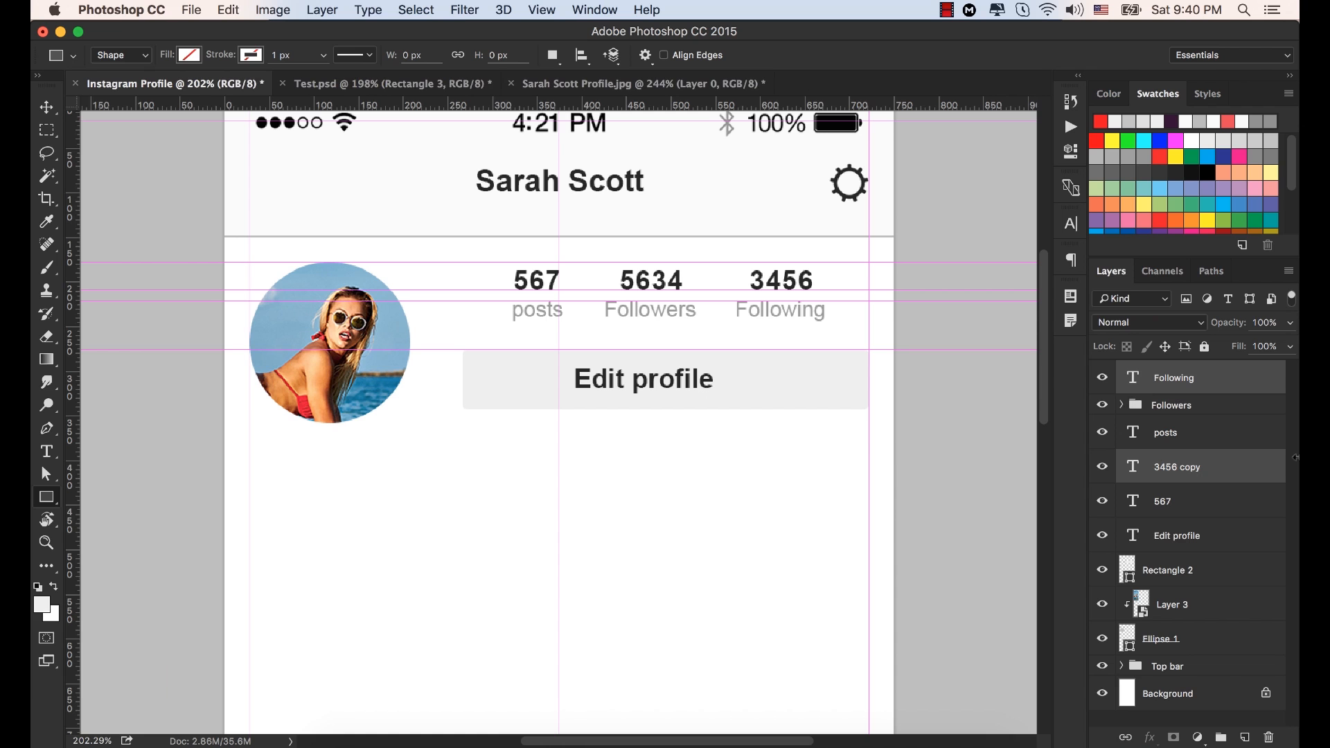
pyautogui.press('super+g')
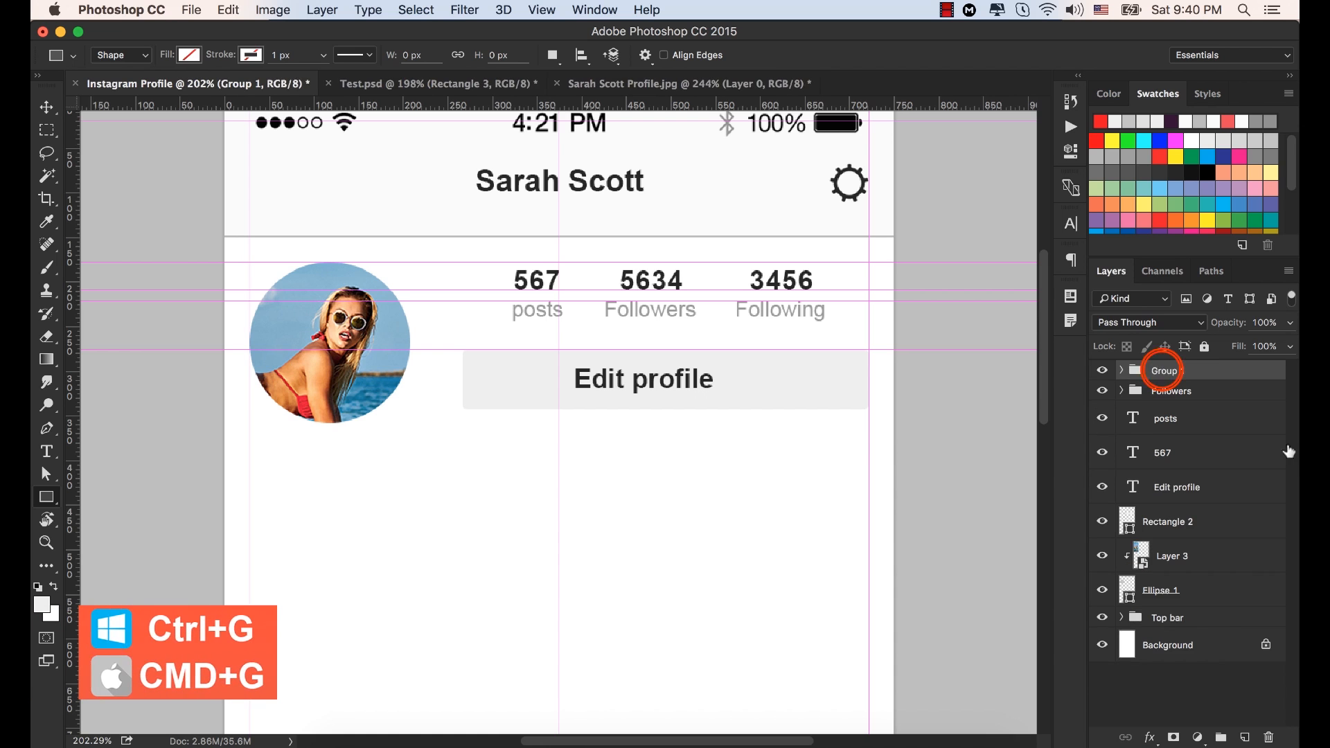
pyautogui.doubleClick(1163, 371)
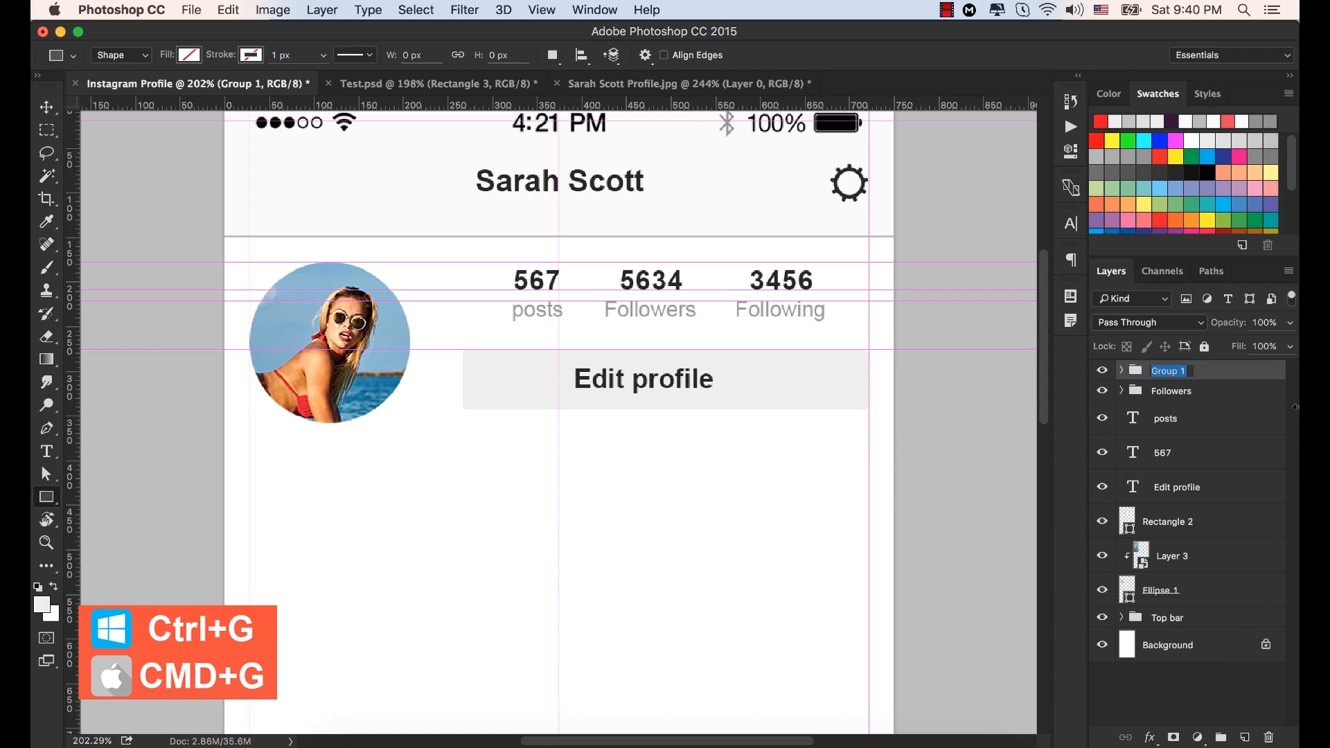
pyautogui.write('Followin')
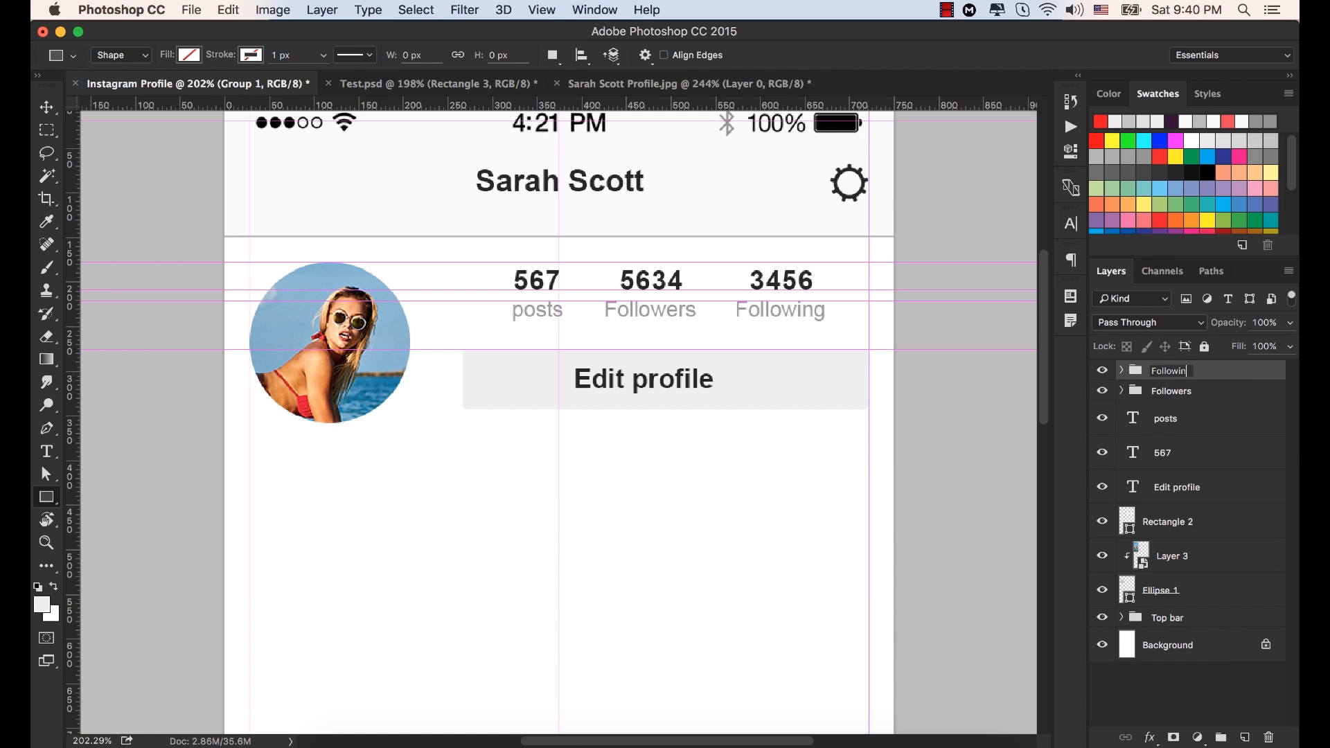
pyautogui.write('g')
# Group the posts and 567 text layers and name the group Posts.
pyautogui.click(1185, 417)
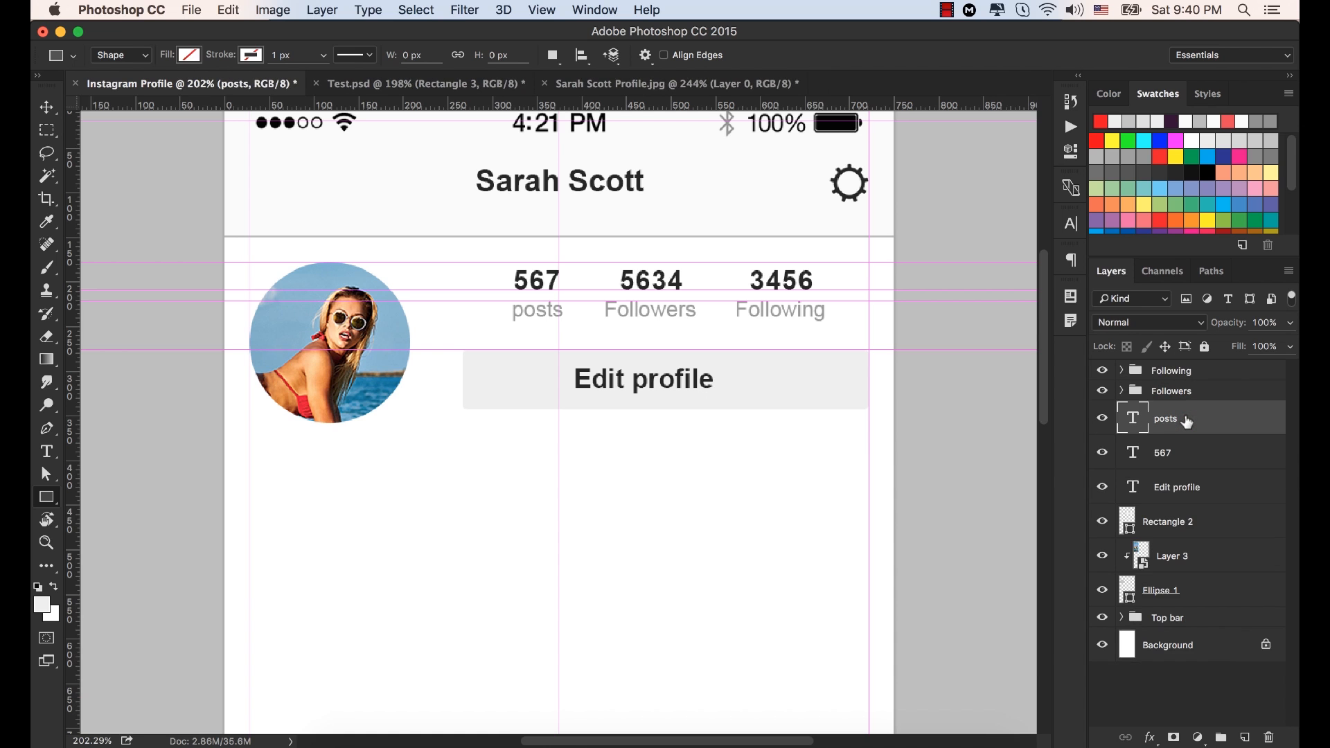
pyautogui.keyDown('shift'); pyautogui.click(1171, 454); pyautogui.keyUp('shift')
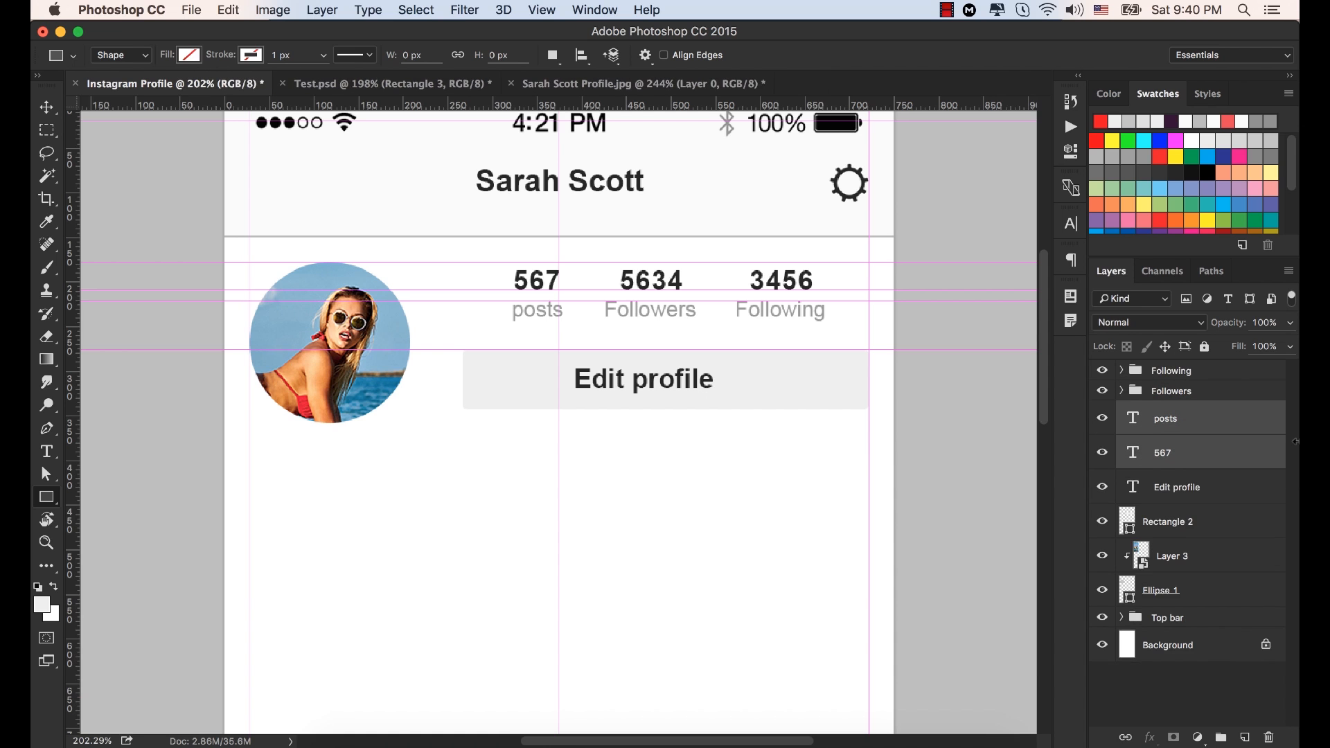
pyautogui.press('super+g')
pyautogui.doubleClick(1171, 412)
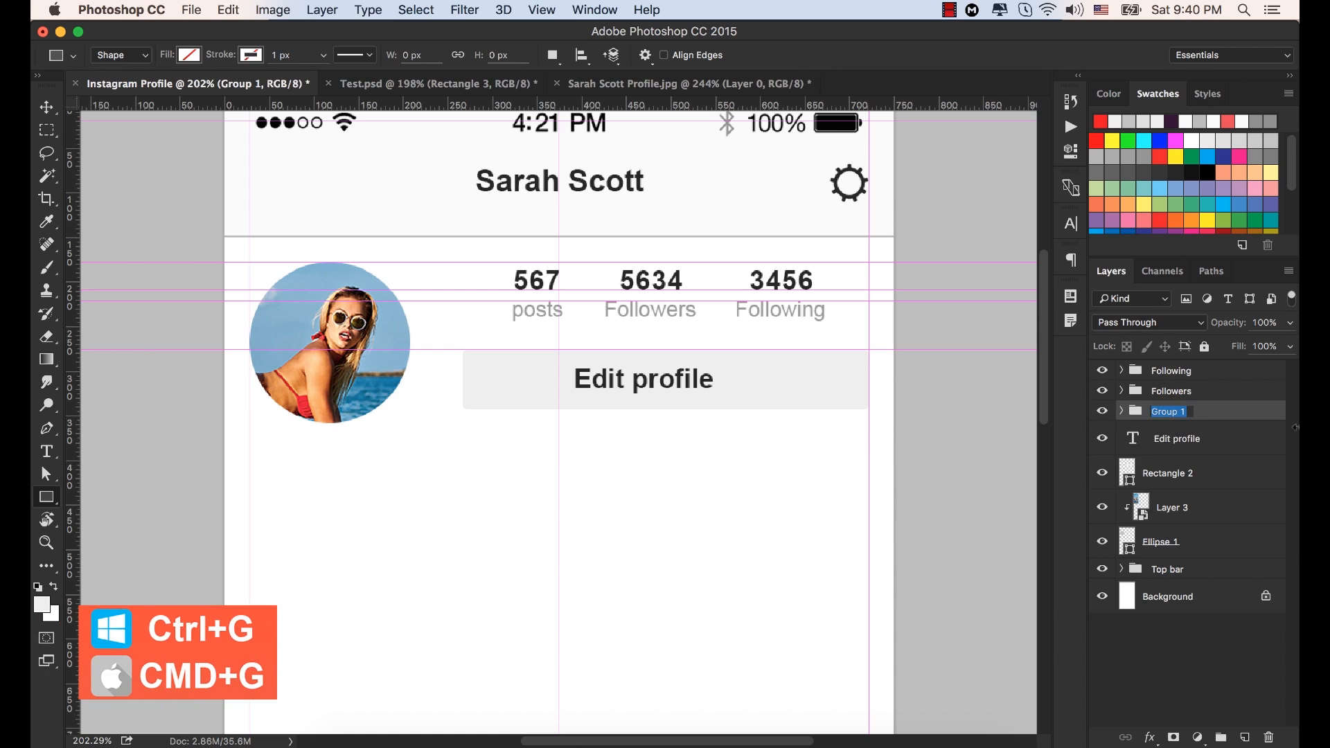
pyautogui.write('Post')
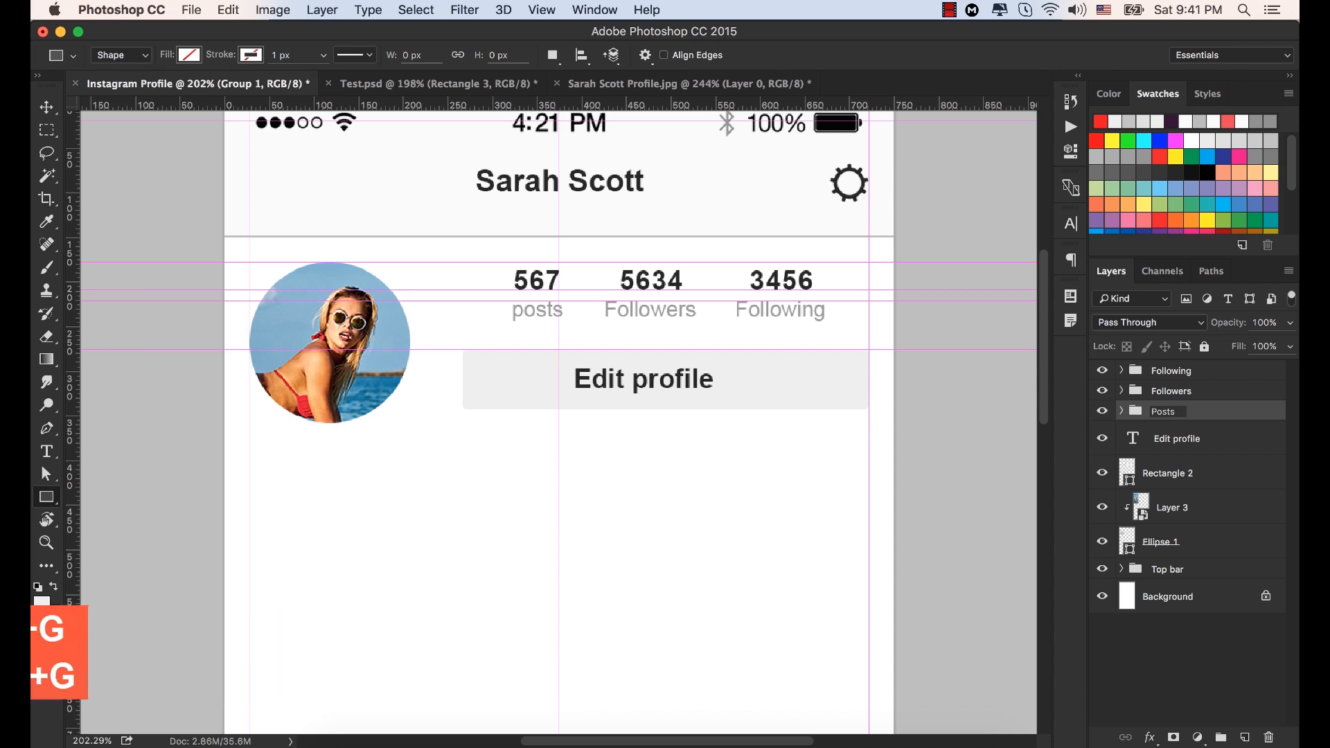
pyautogui.write('s')
pyautogui.press('Return')
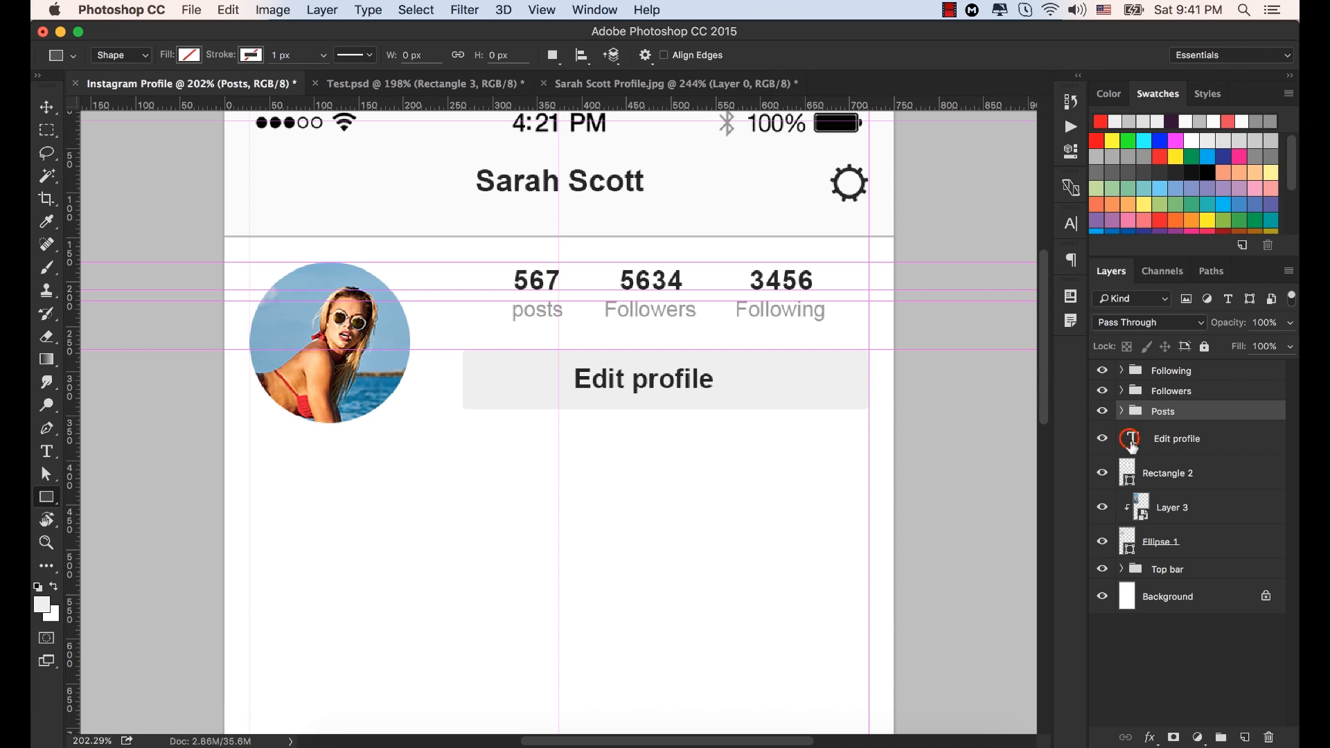
# Group the Edit profile text and Rectangle 2 layers and name the group Edit Profile.
pyautogui.click(1251, 444)
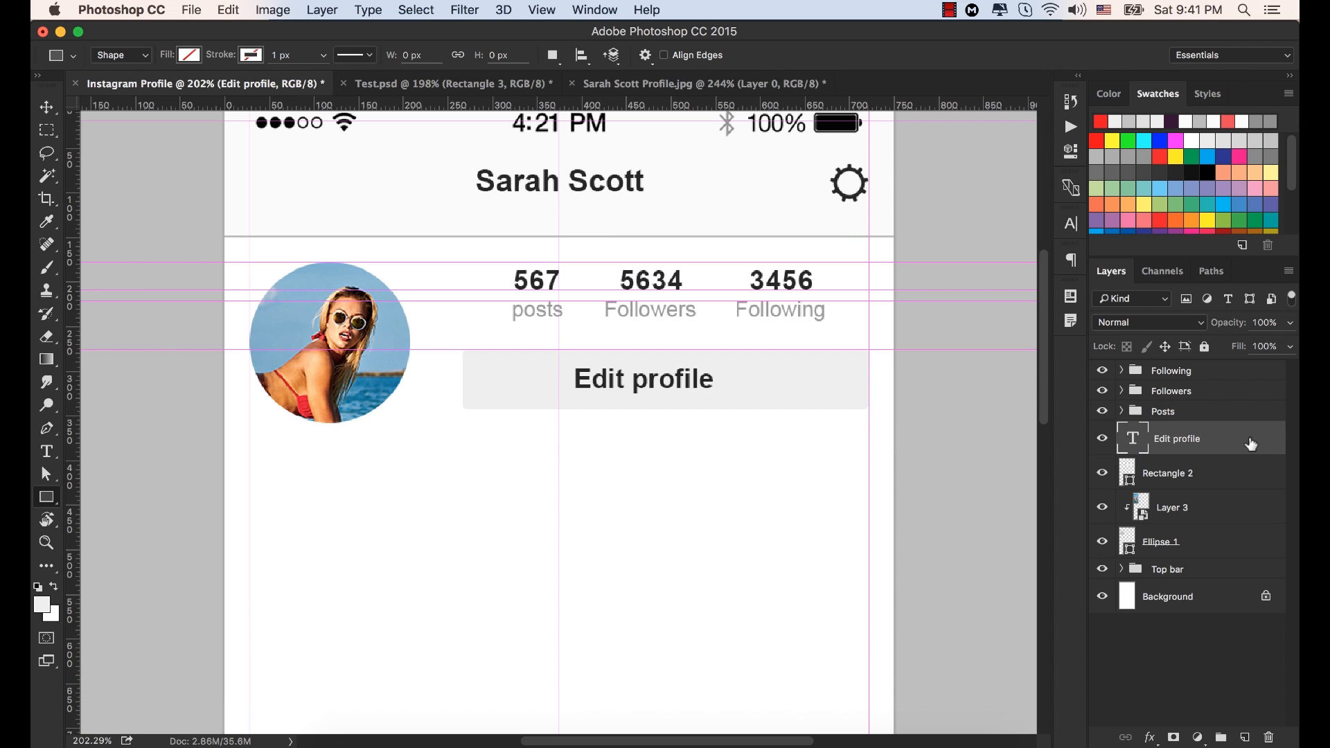
pyautogui.keyDown('shift'); pyautogui.click(1186, 474); pyautogui.keyUp('shift')
pyautogui.click(1103, 474)
pyautogui.click(1103, 474)
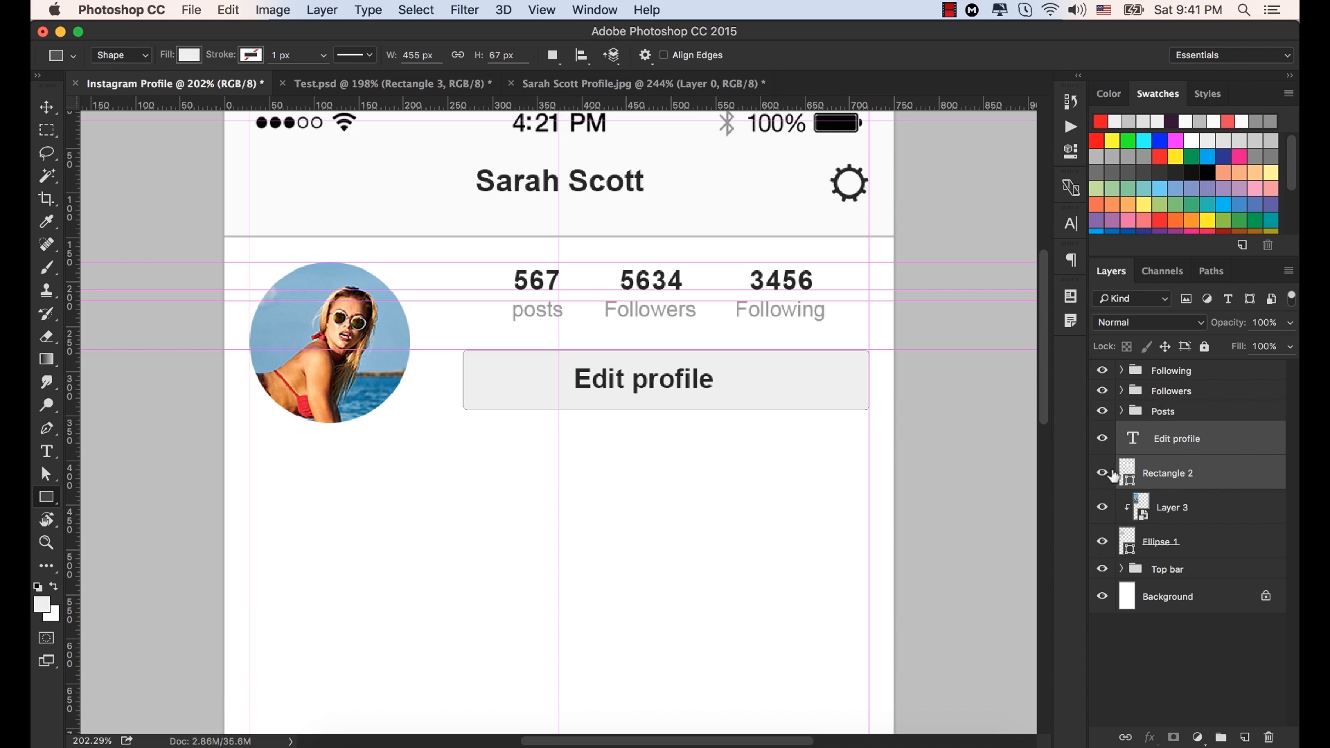
pyautogui.press('super+g')
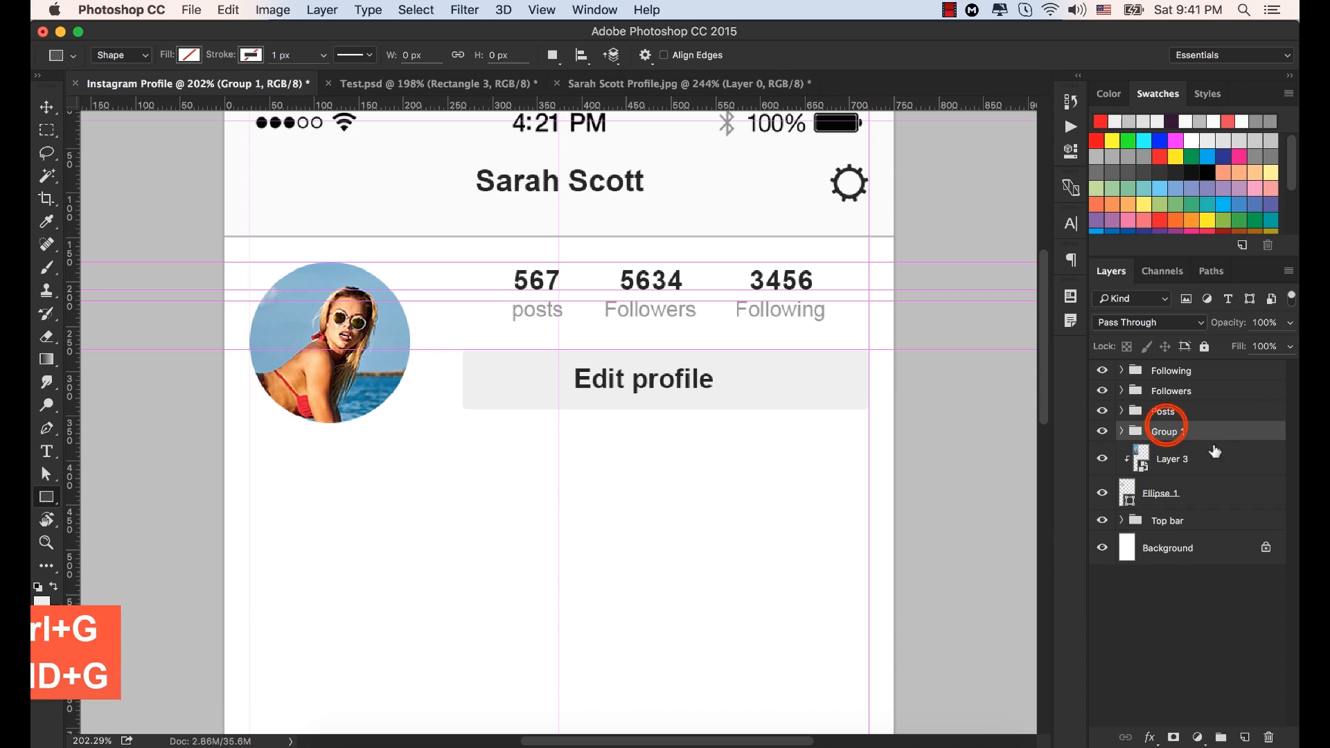
pyautogui.doubleClick(1169, 431)
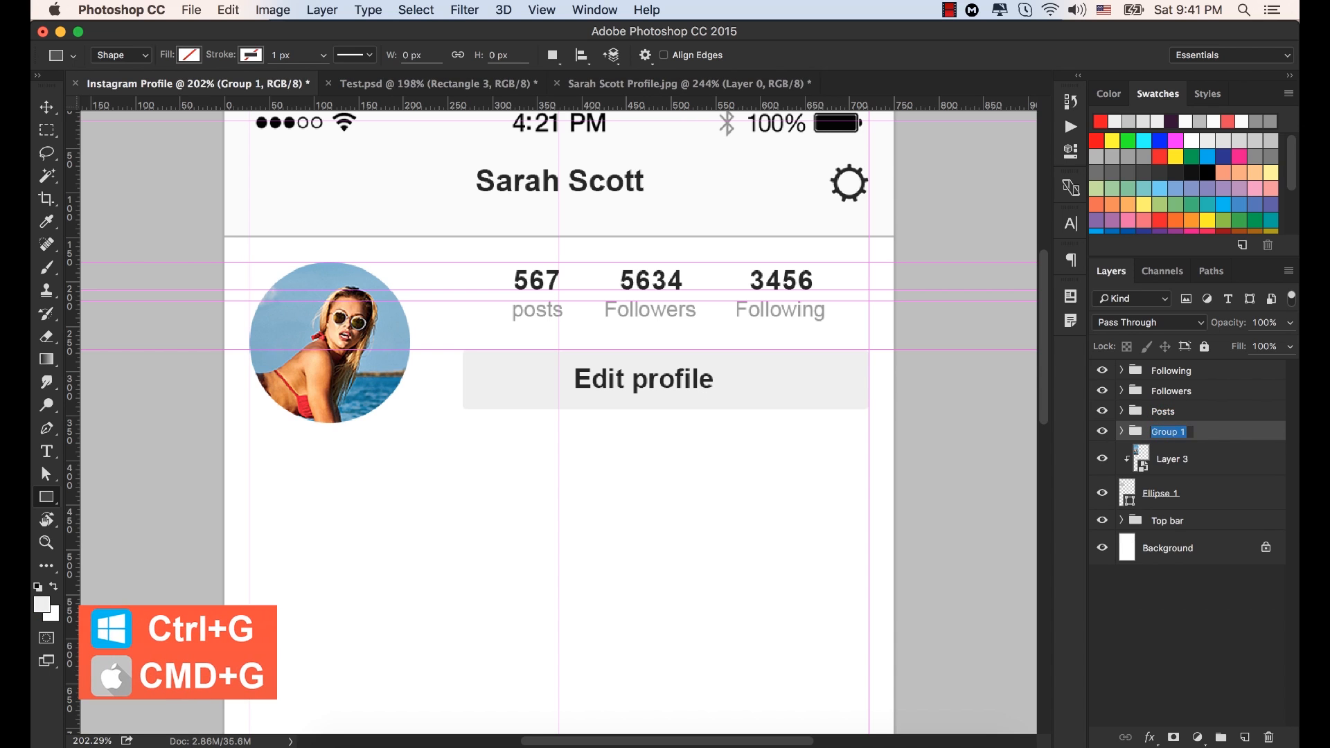
pyautogui.write('Edit Profile')
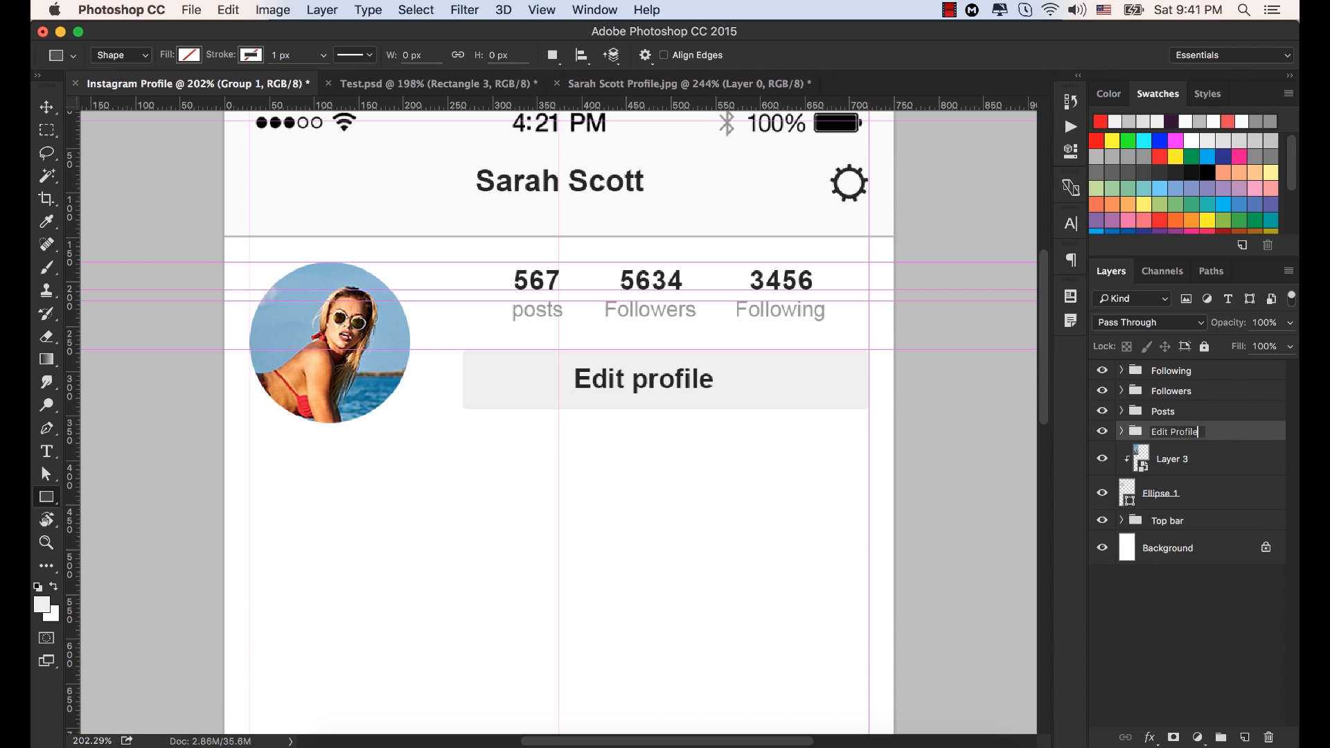
# Group the Layer 3 photo and Ellipse 1 layers and name the group Profile Img.
pyautogui.click(1171, 459)
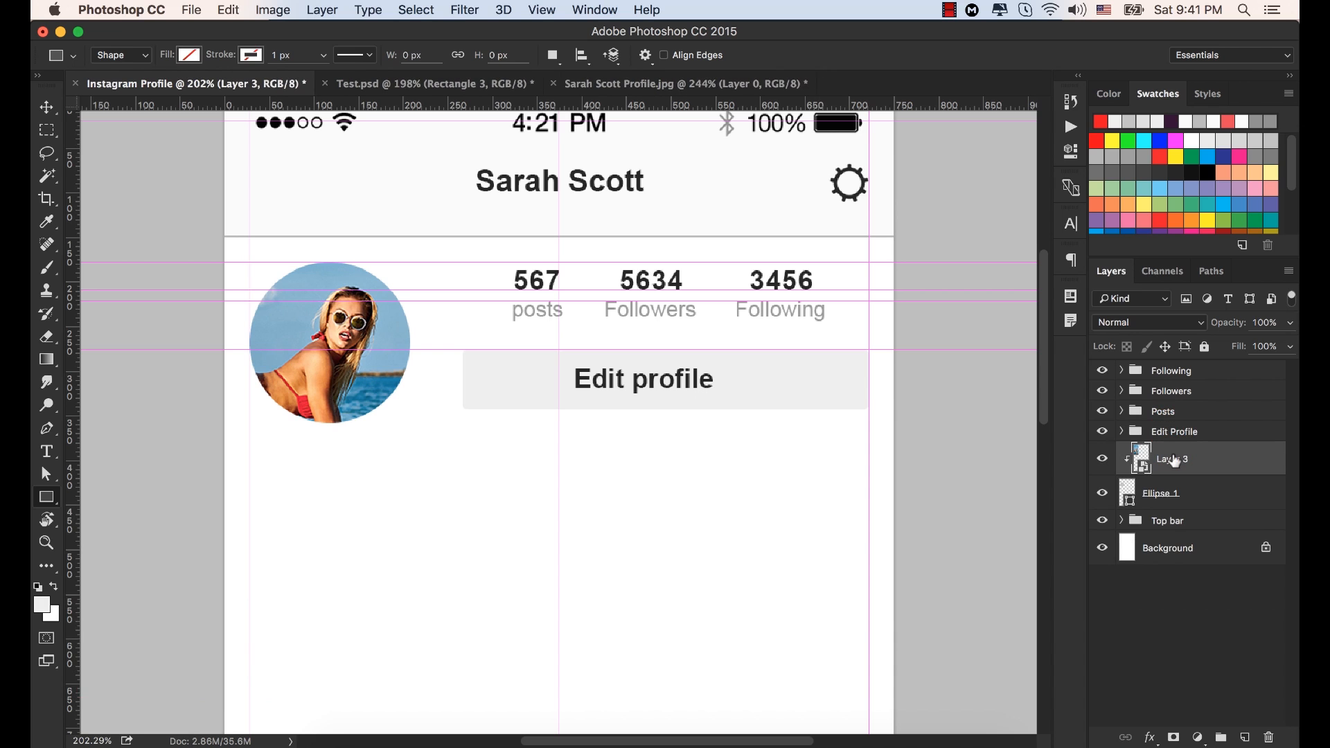
pyautogui.keyDown('shift'); pyautogui.click(1168, 496); pyautogui.keyUp('shift')
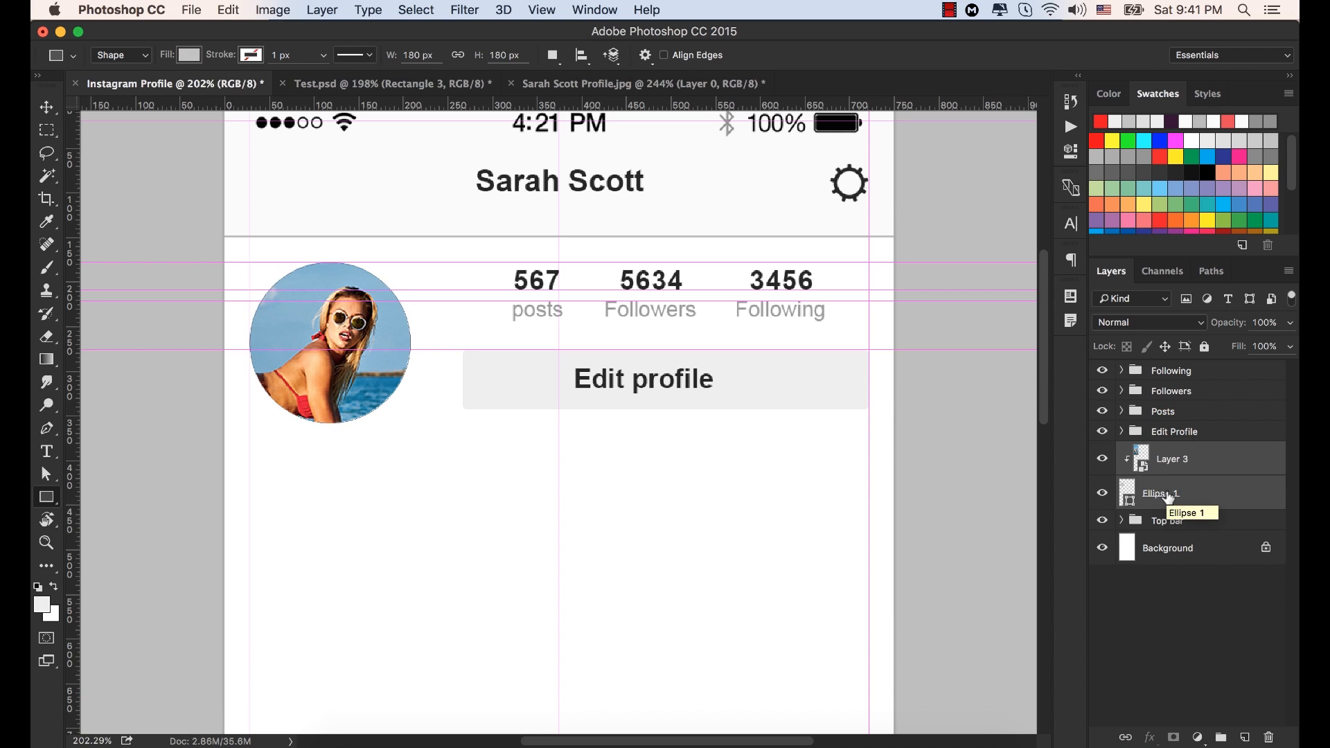
pyautogui.press('super+g')
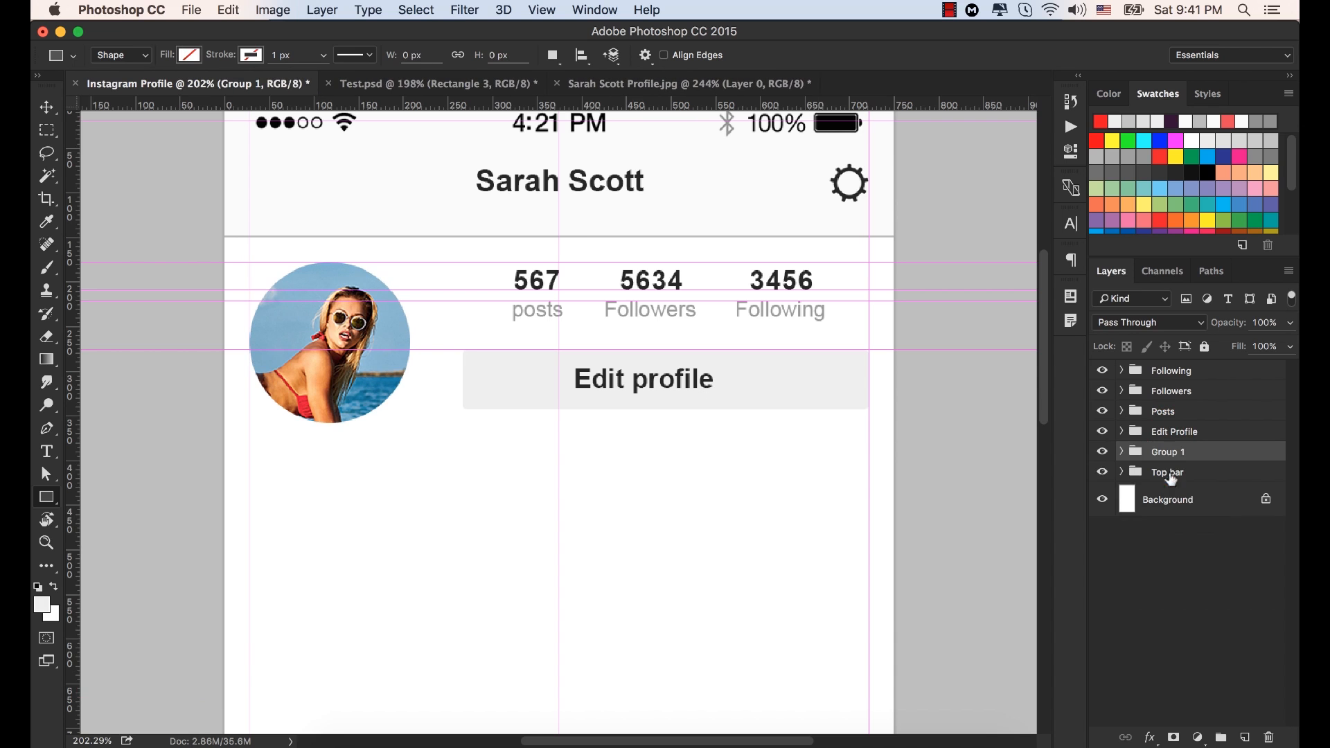
pyautogui.click(1163, 449)
pyautogui.doubleClick(1163, 451)
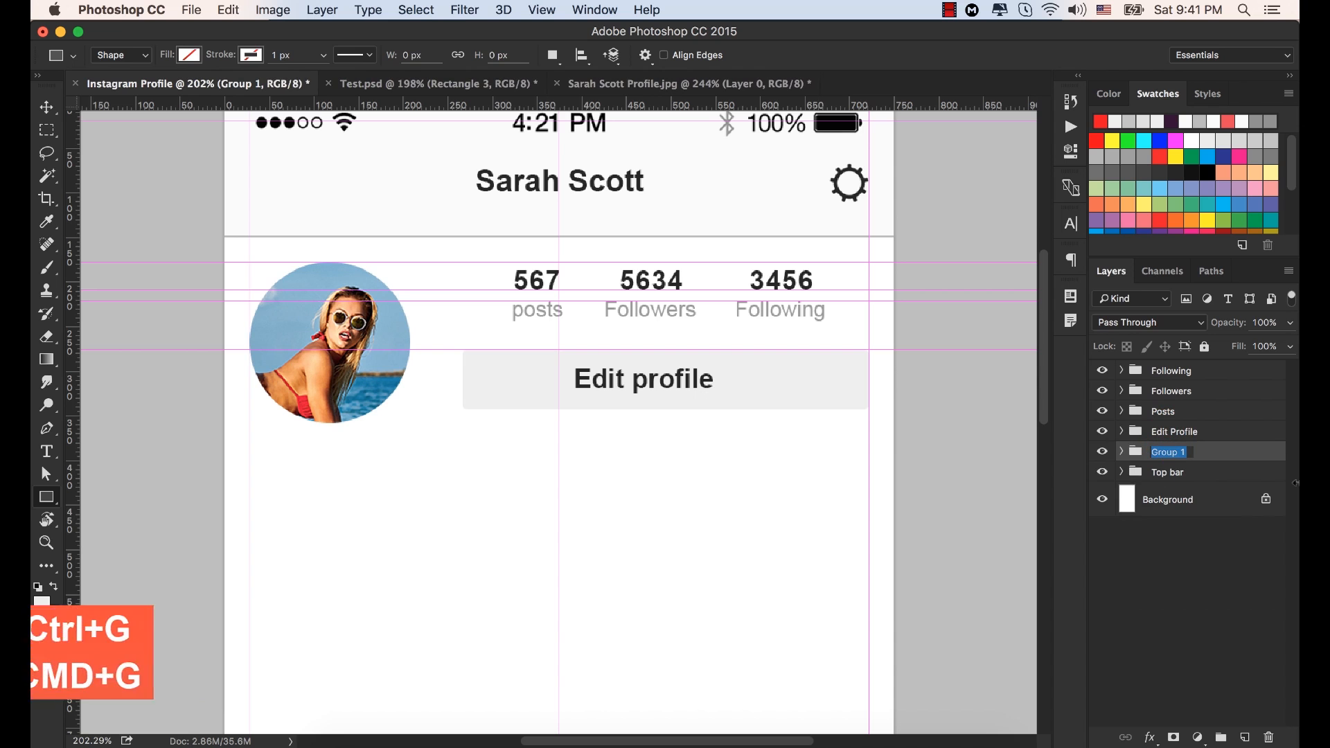
pyautogui.write('Profile Img')
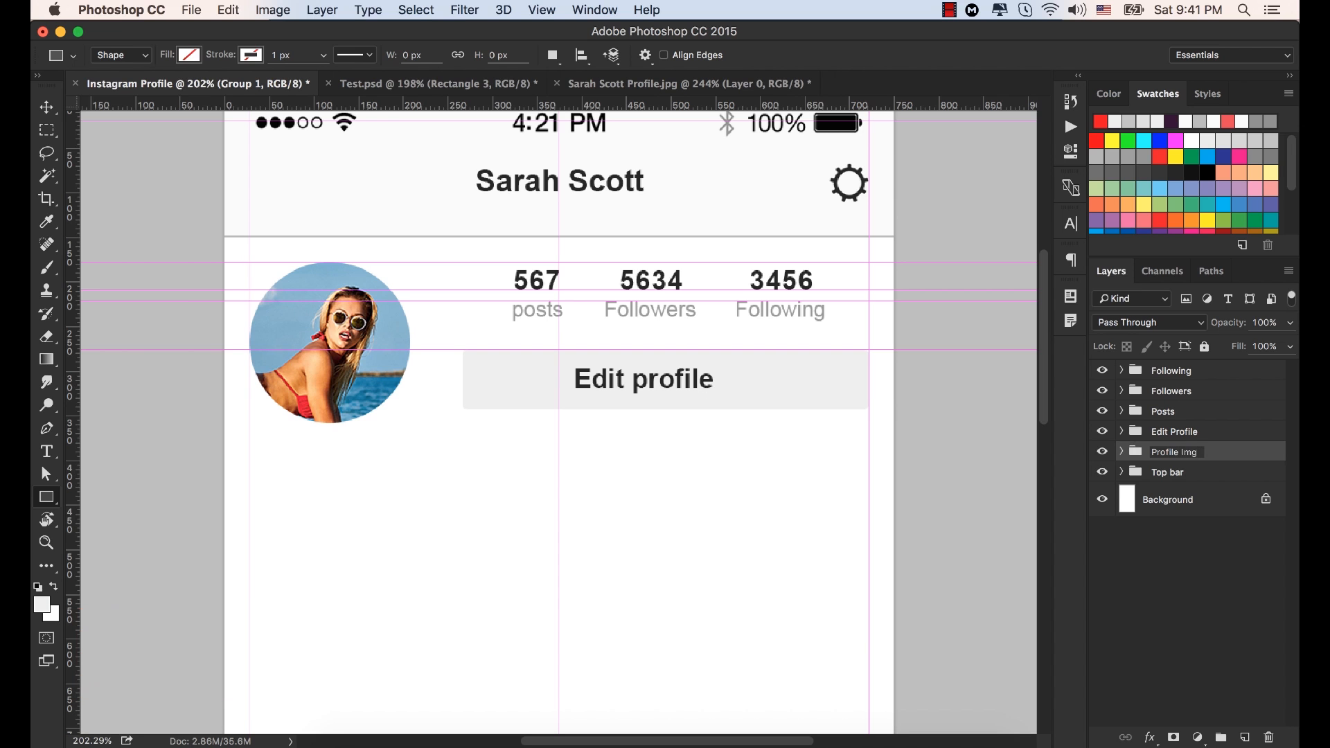
pyautogui.press('Return')
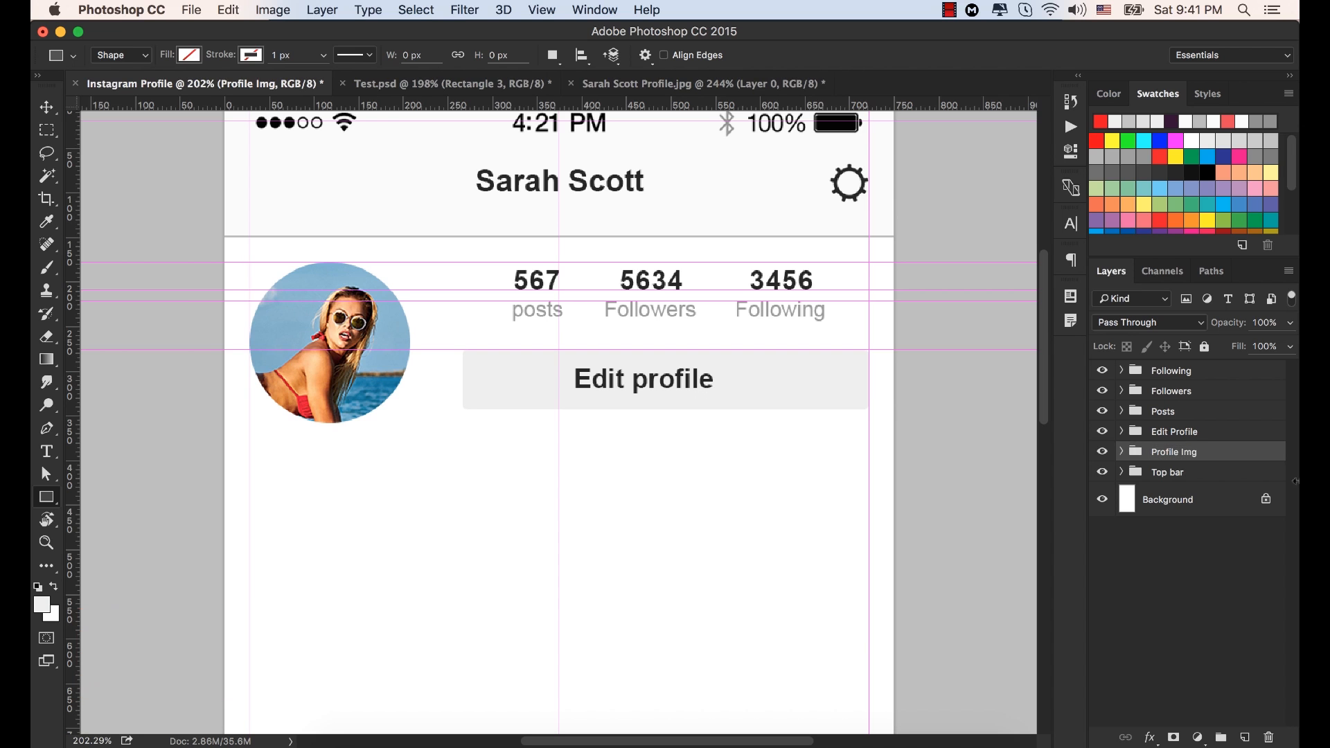
# Place a horizontal guide in the empty area below the Edit profile button, about 605 px from the canvas top.
pyautogui.scroll(-3, 562, 458)
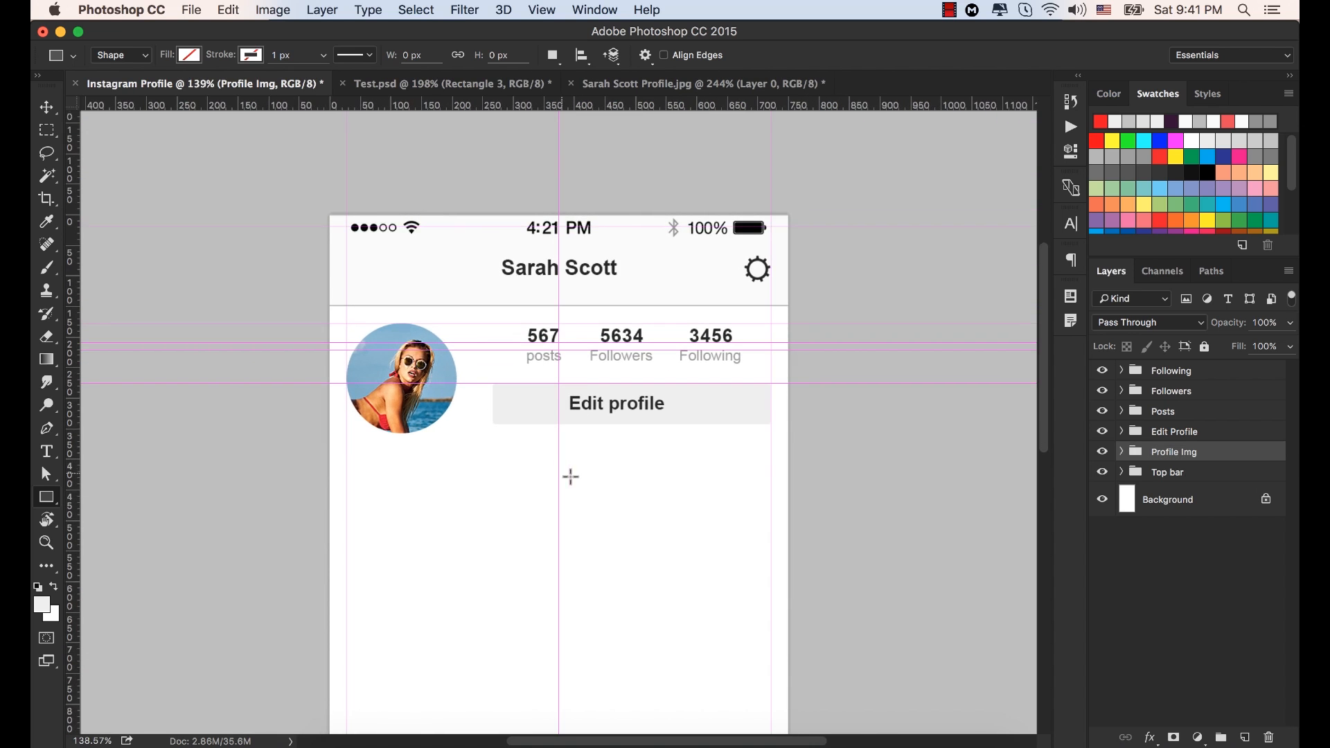
pyautogui.press('space')
pyautogui.click(606, 480)
pyautogui.moveTo(607, 480); pyautogui.dragTo(610, 384)
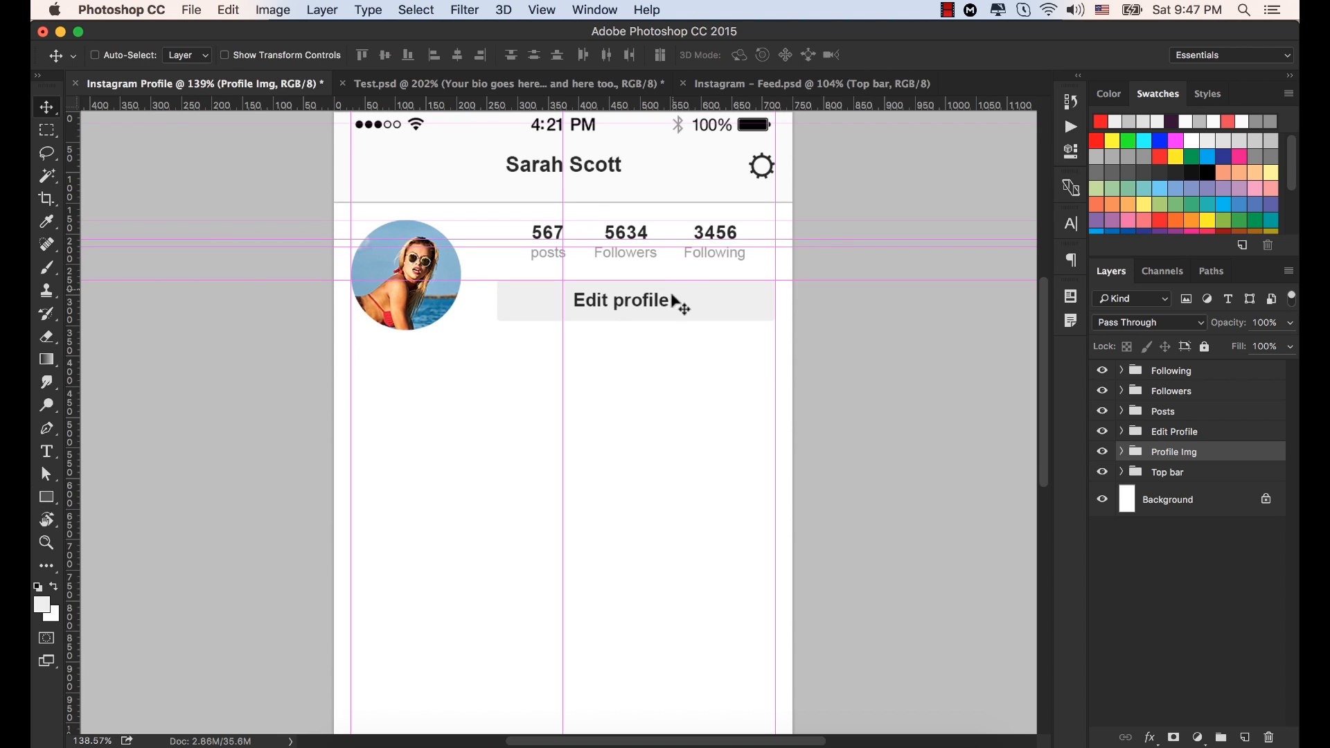
pyautogui.moveTo(160, 108); pyautogui.dragTo(664, 482)
# Switch to the Instagram – Feed document and examine the divider line between the post's action icons and the likes.
pyautogui.click(781, 83)
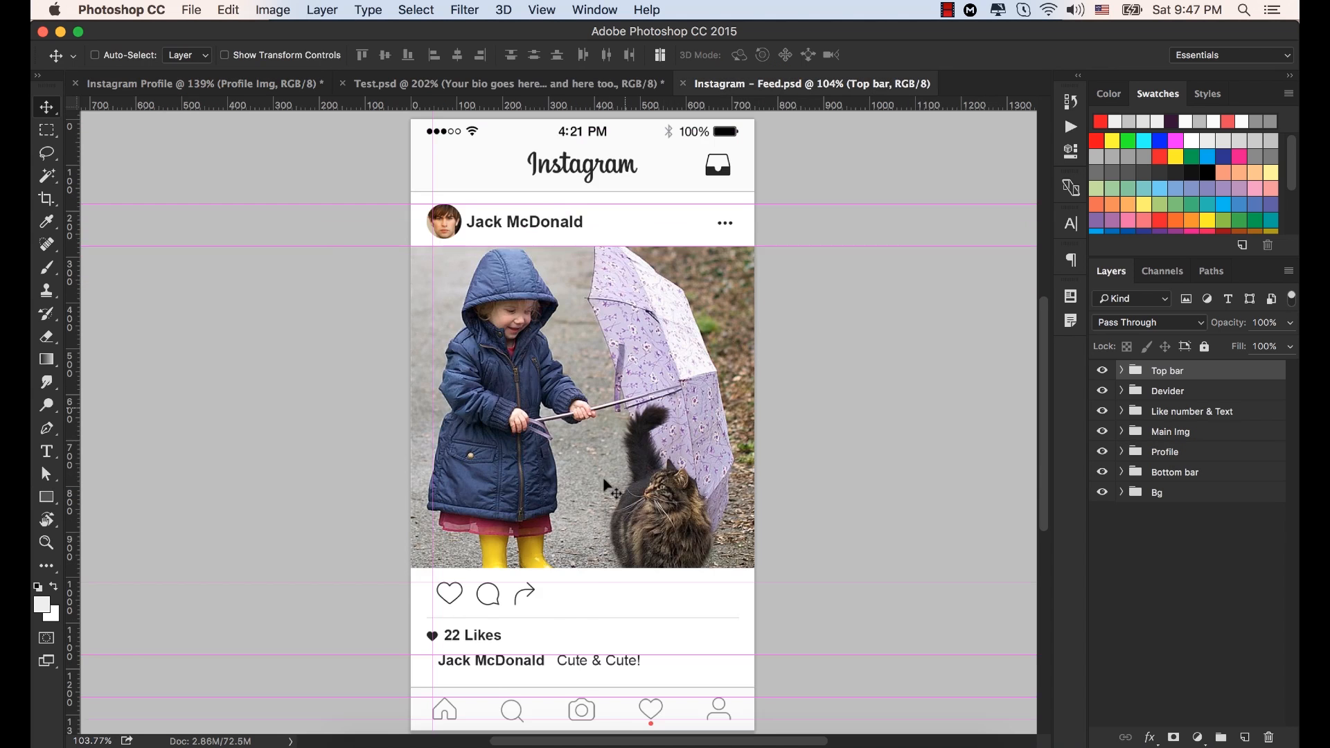
pyautogui.moveTo(578, 598); pyautogui.dragTo(570, 490)
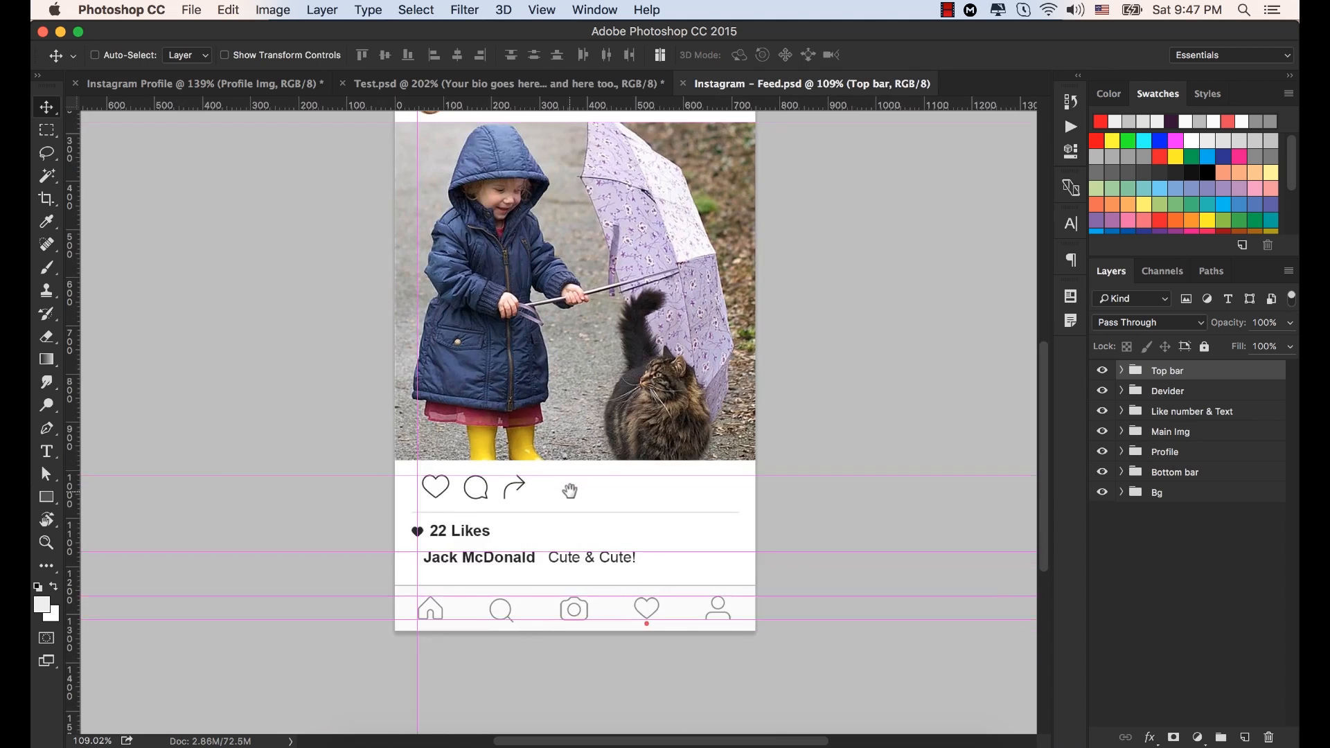
pyautogui.scroll(5, 570, 494)
pyautogui.scroll(-7, 566, 475)
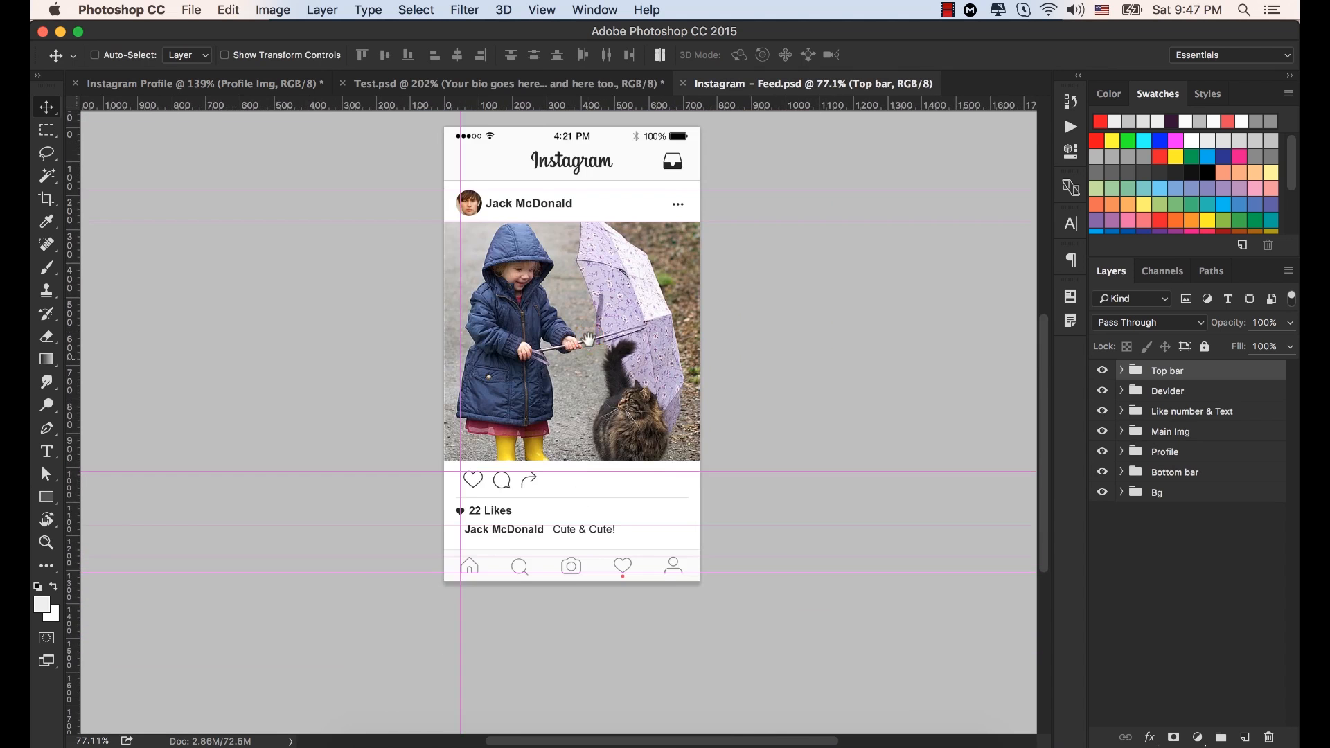
pyautogui.moveTo(588, 339); pyautogui.dragTo(578, 405)
pyautogui.scroll(2, 576, 409)
pyautogui.scroll(1, 577, 413)
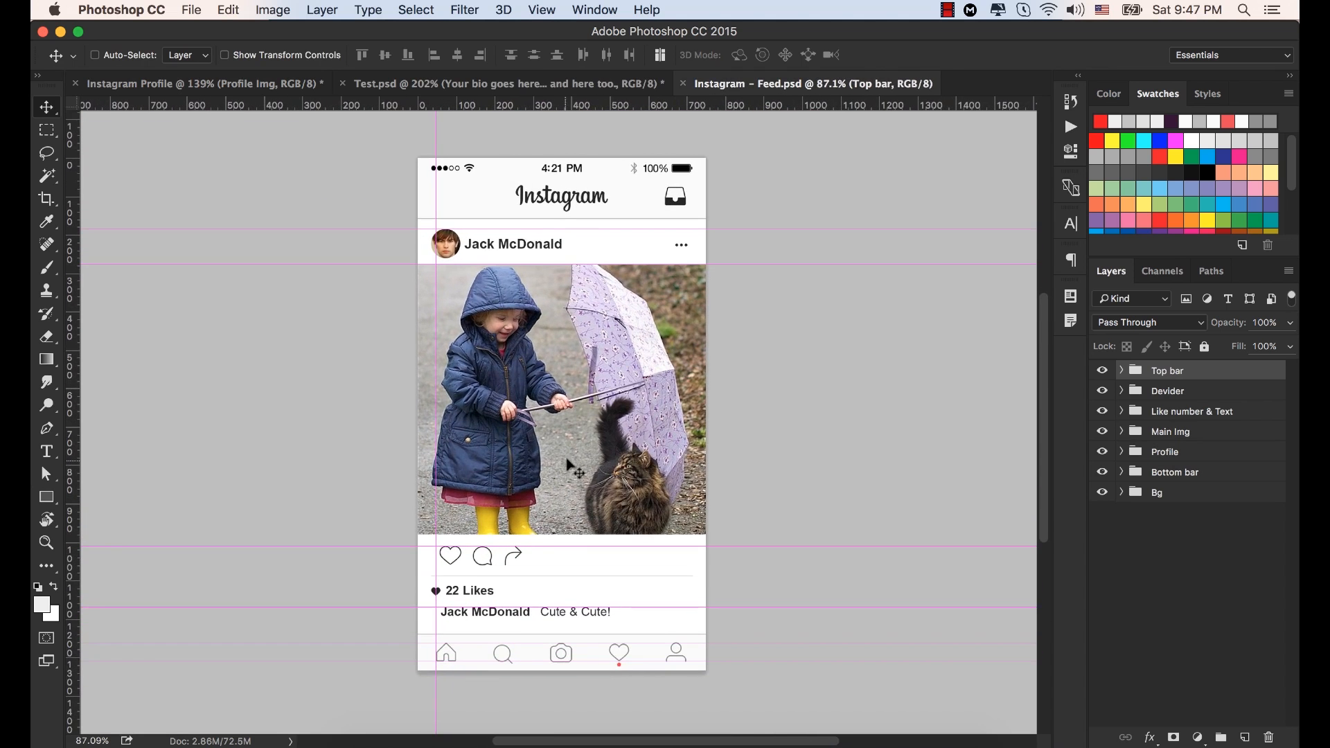
pyautogui.scroll(10, 548, 576)
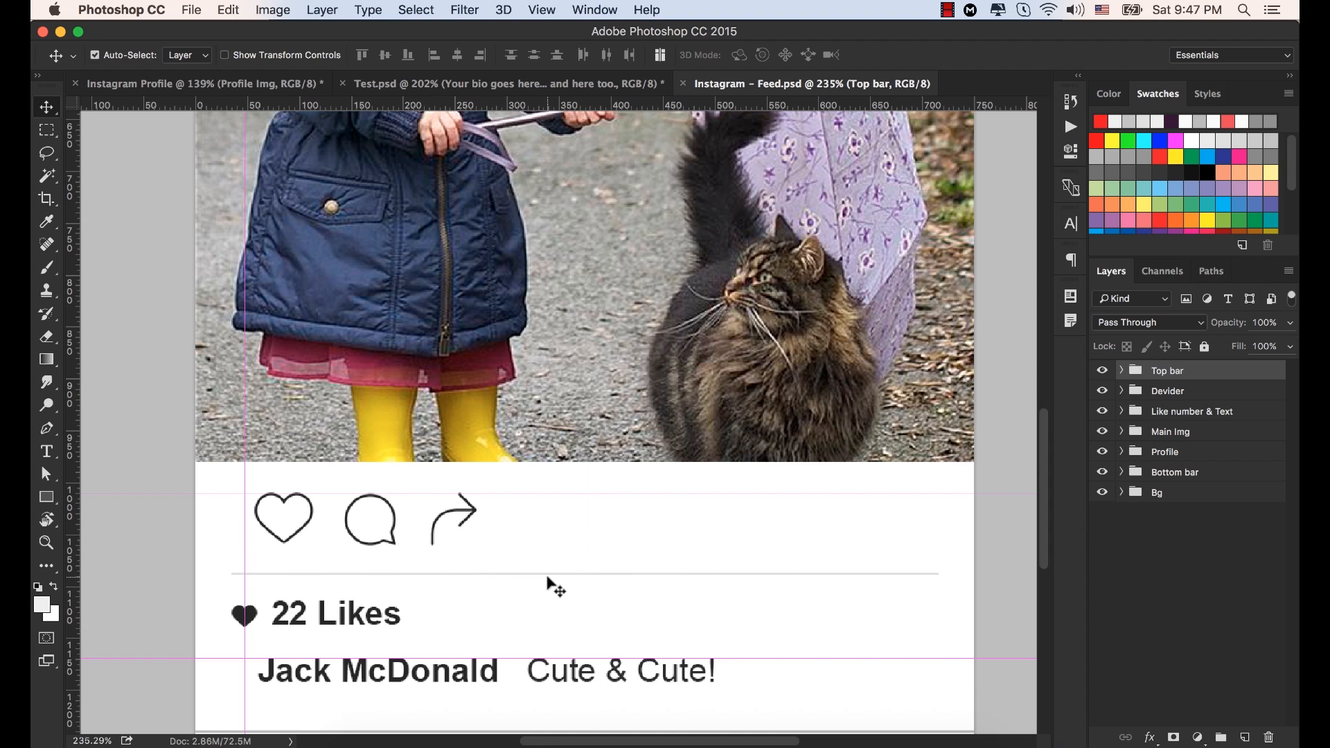
# Copy the Devider group from the Instagram – Feed document into the Instagram Profile document.
pyautogui.click(549, 574)
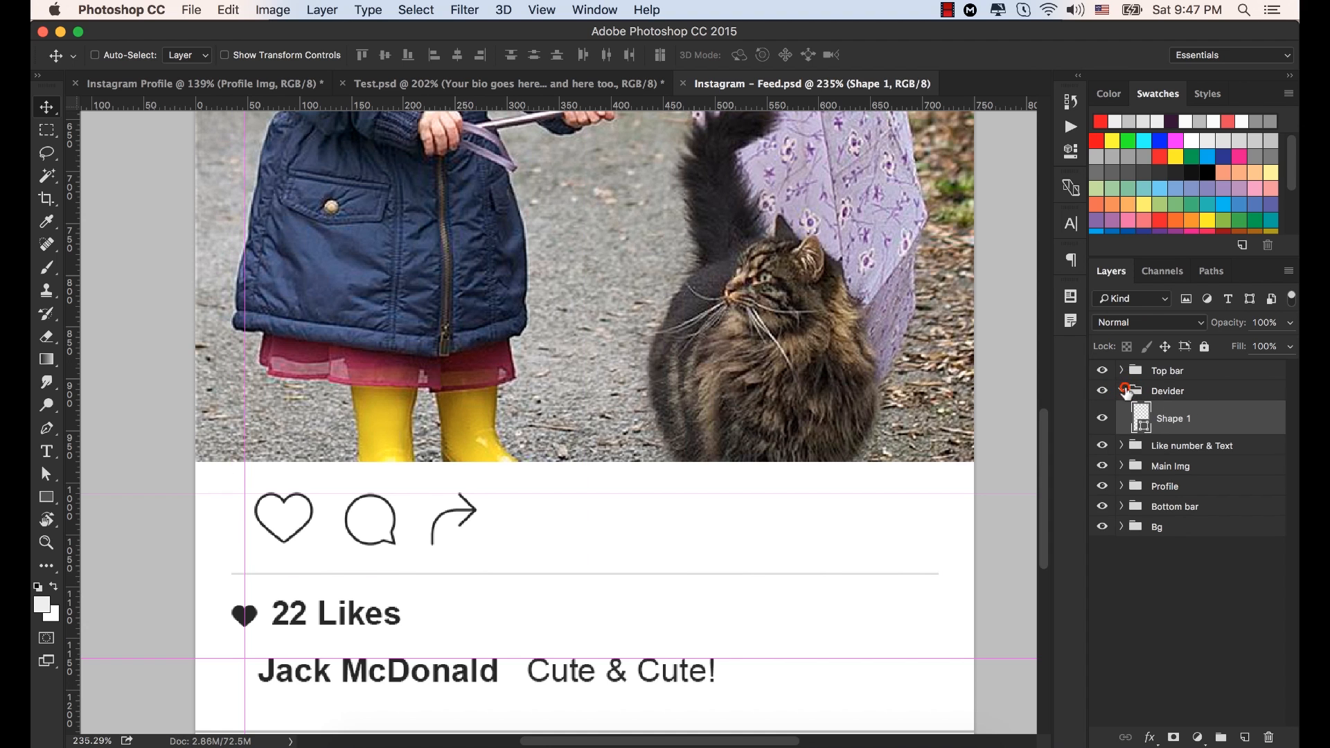
pyautogui.click(1123, 391)
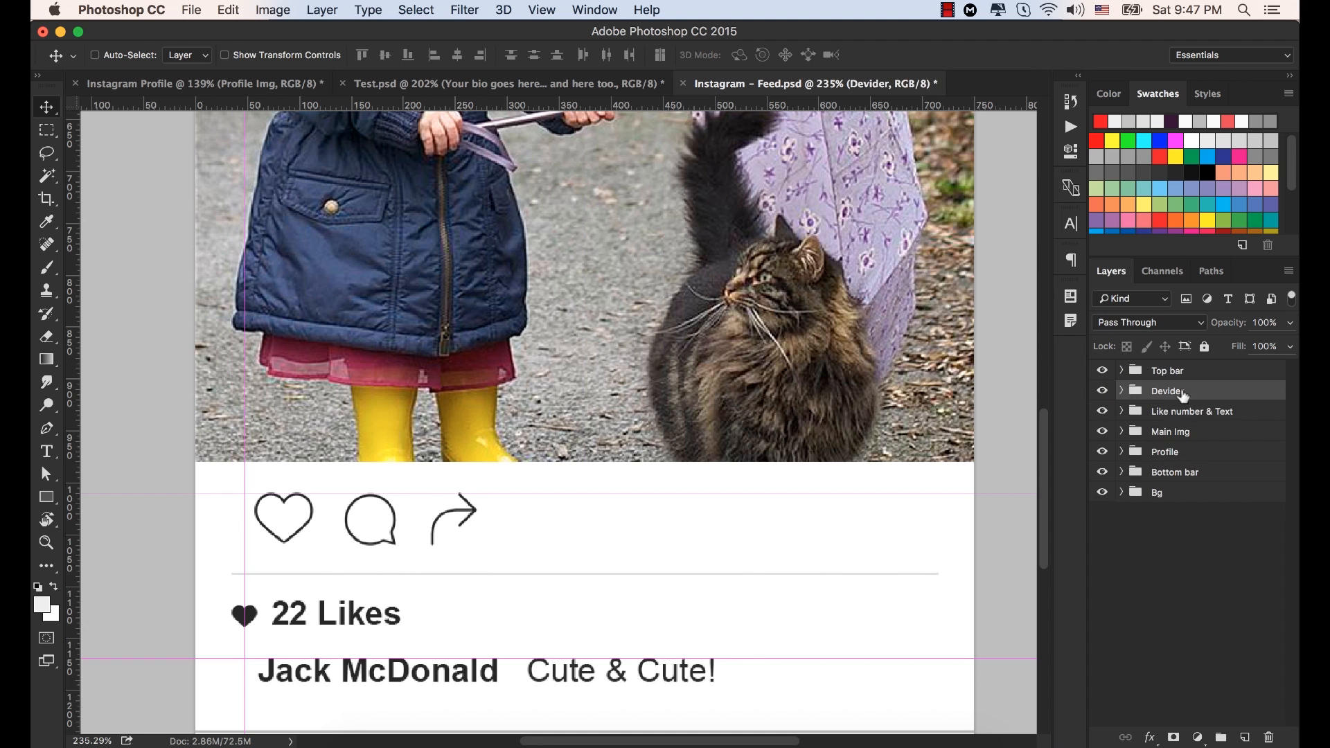
pyautogui.click(1122, 390)
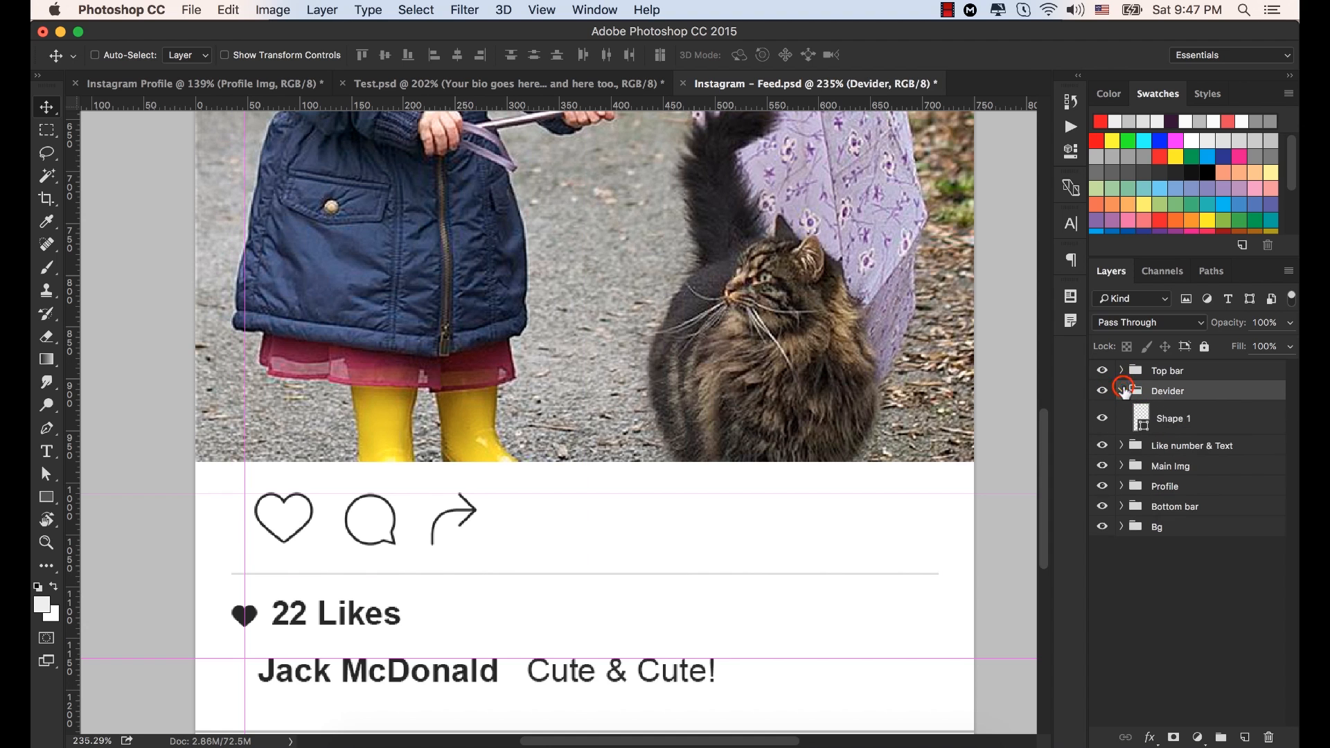
pyautogui.click(1121, 391)
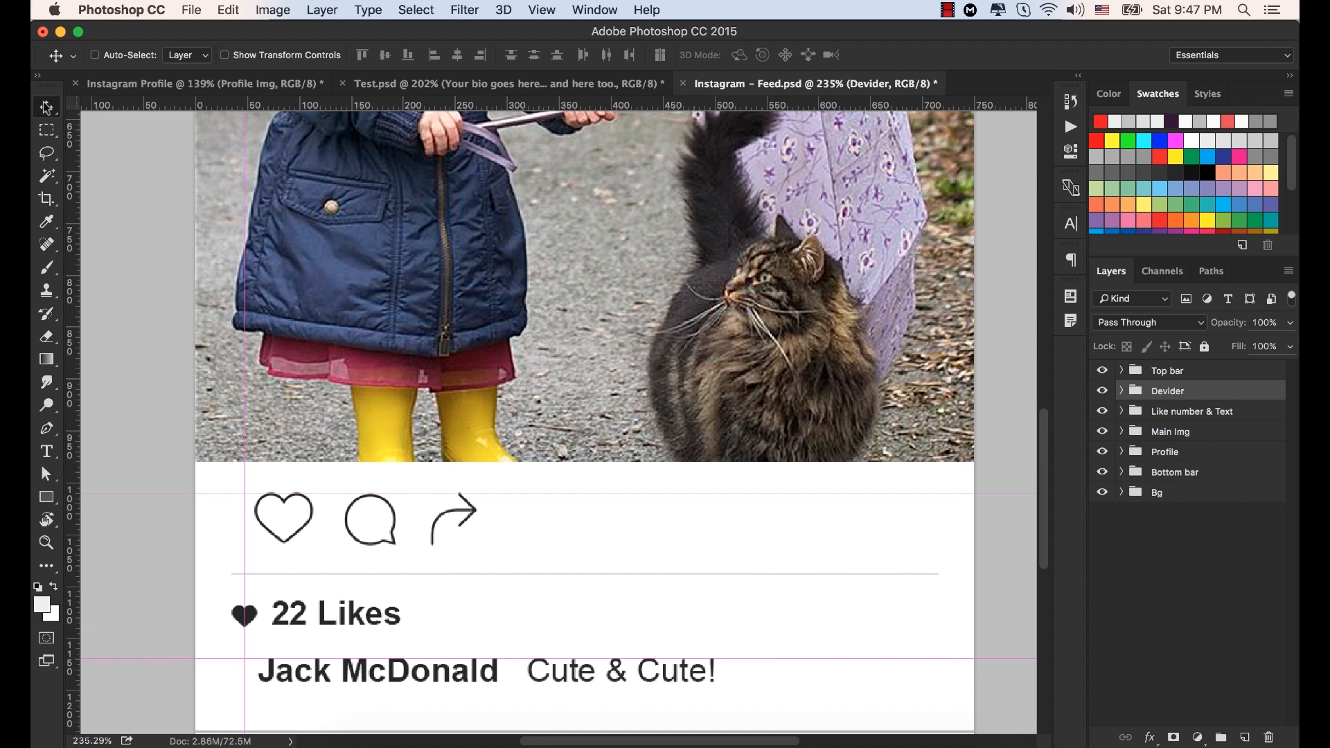
pyautogui.click(605, 296)
pyautogui.moveTo(561, 298); pyautogui.dragTo(233, 85)
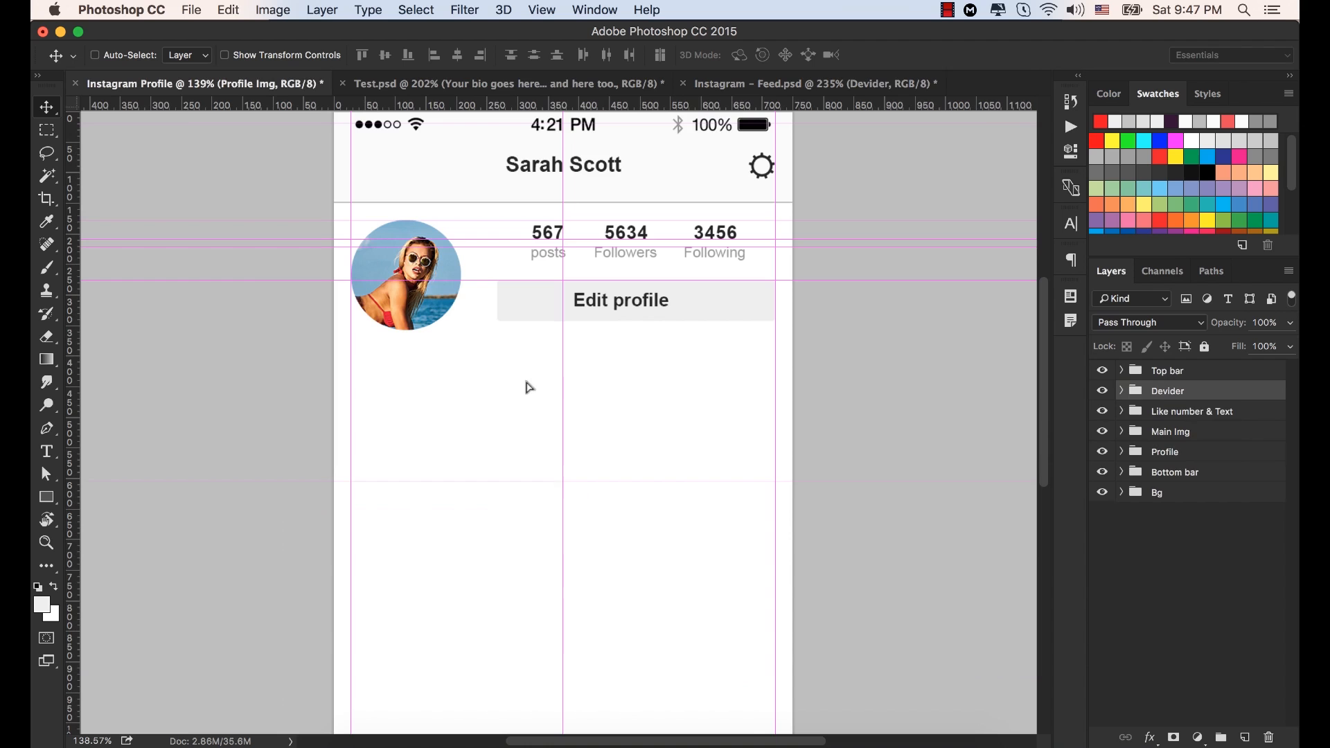
pyautogui.moveTo(529, 386); pyautogui.dragTo(525, 382)
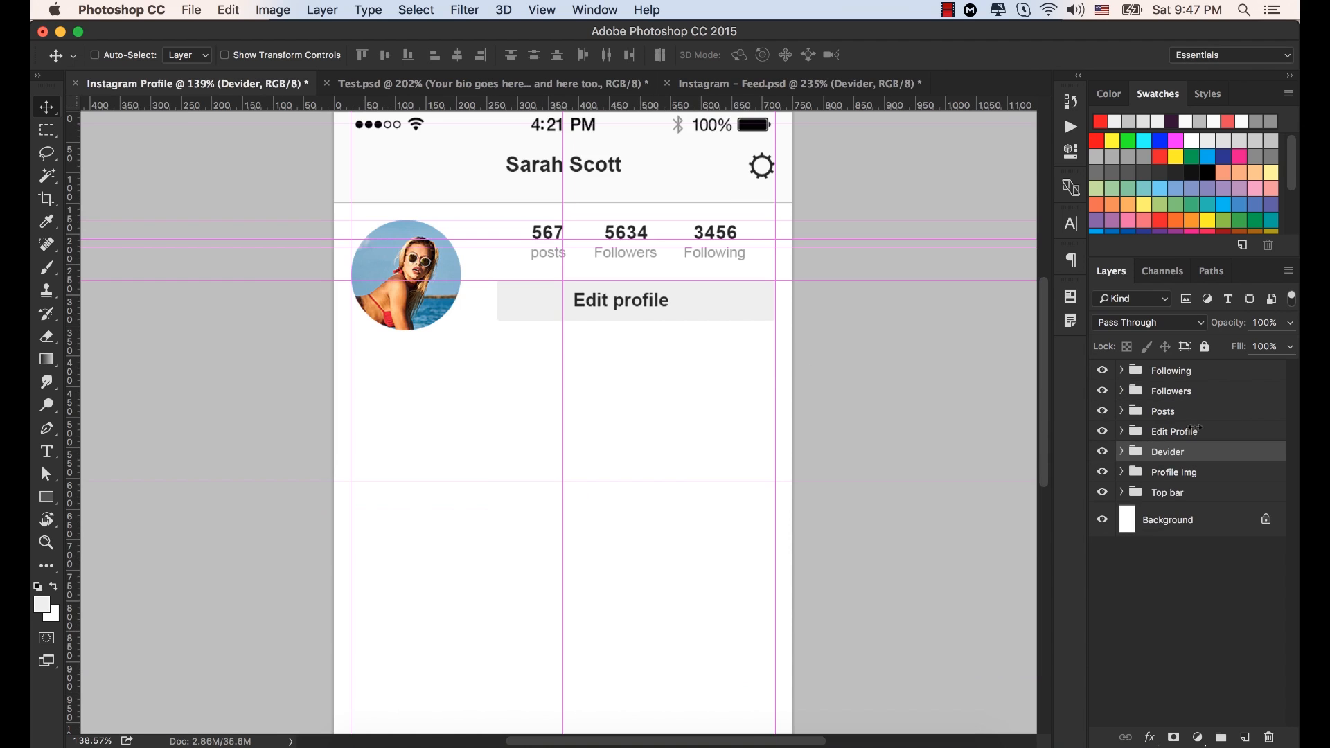
# Move the copied divider line up onto the lower horizontal guide, with its right end at the right margin guide.
pyautogui.click(654, 375)
pyautogui.moveTo(653, 377); pyautogui.dragTo(618, 390)
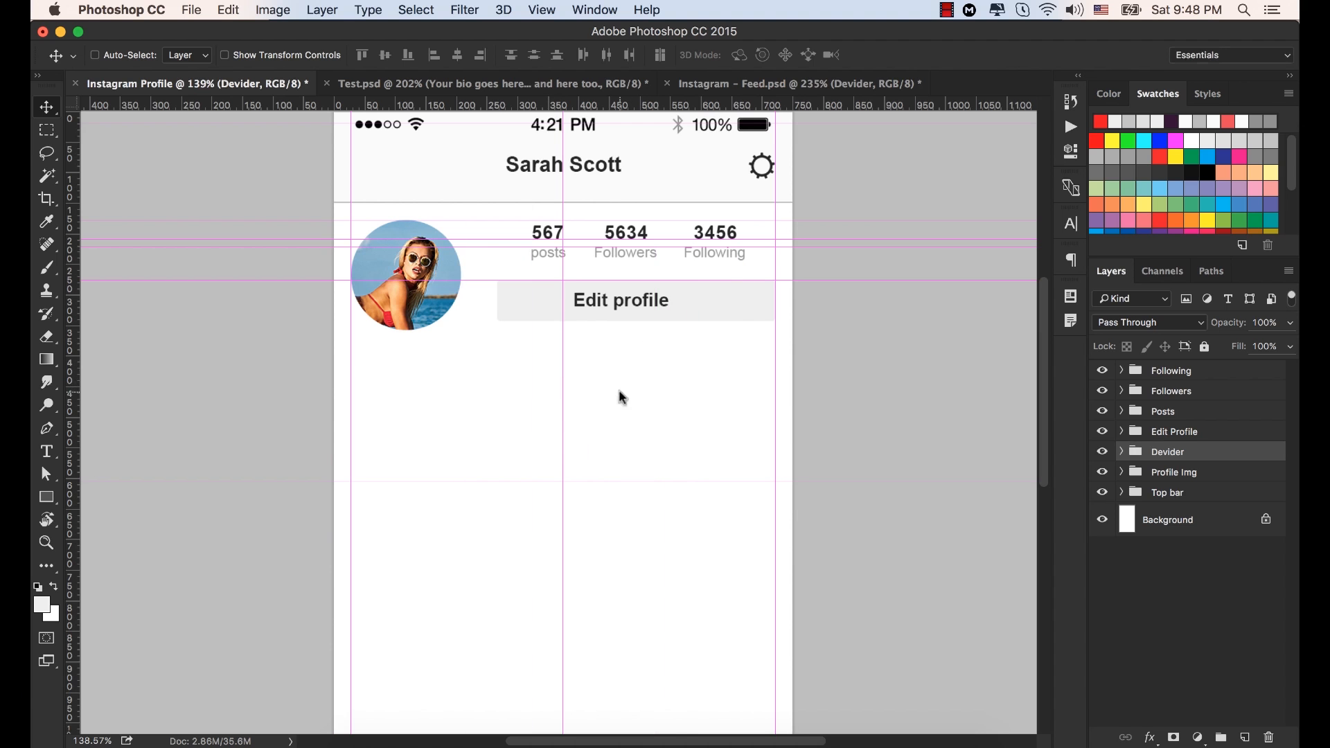
pyautogui.press('super+t')
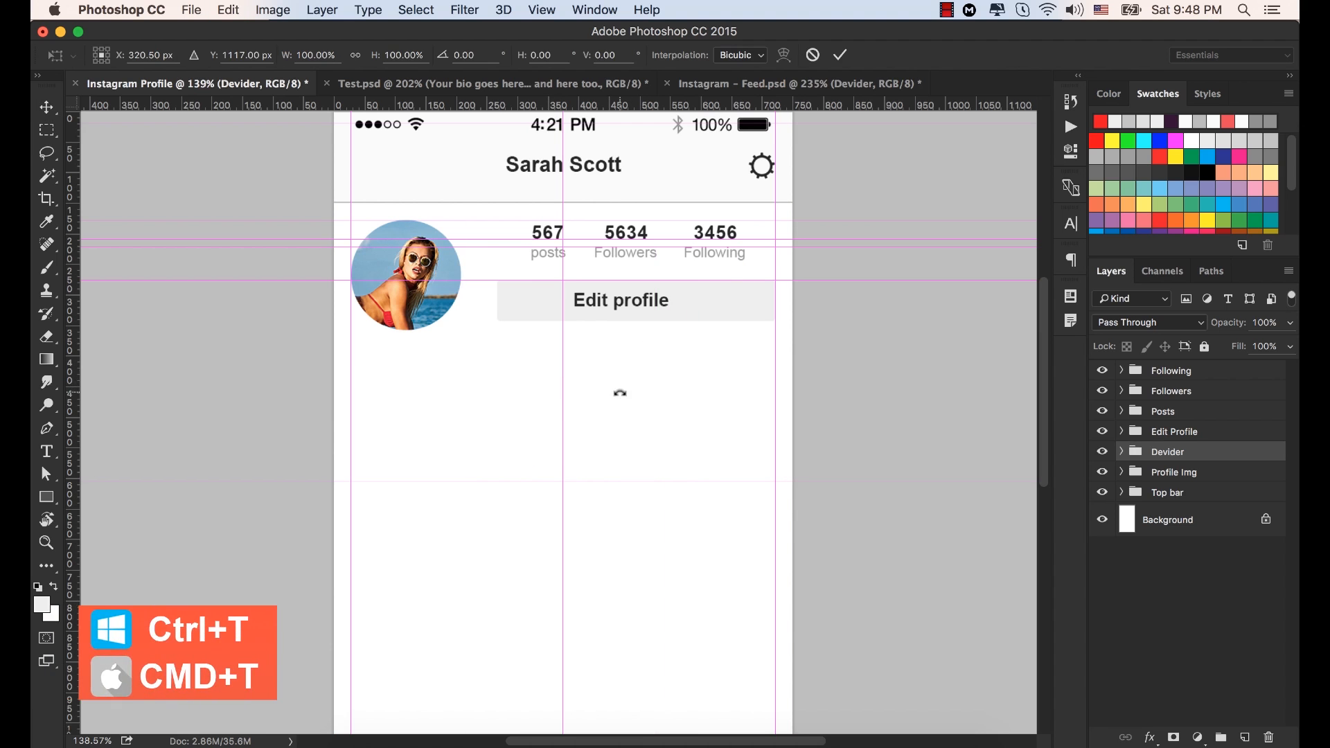
pyautogui.scroll(-3, 609, 412)
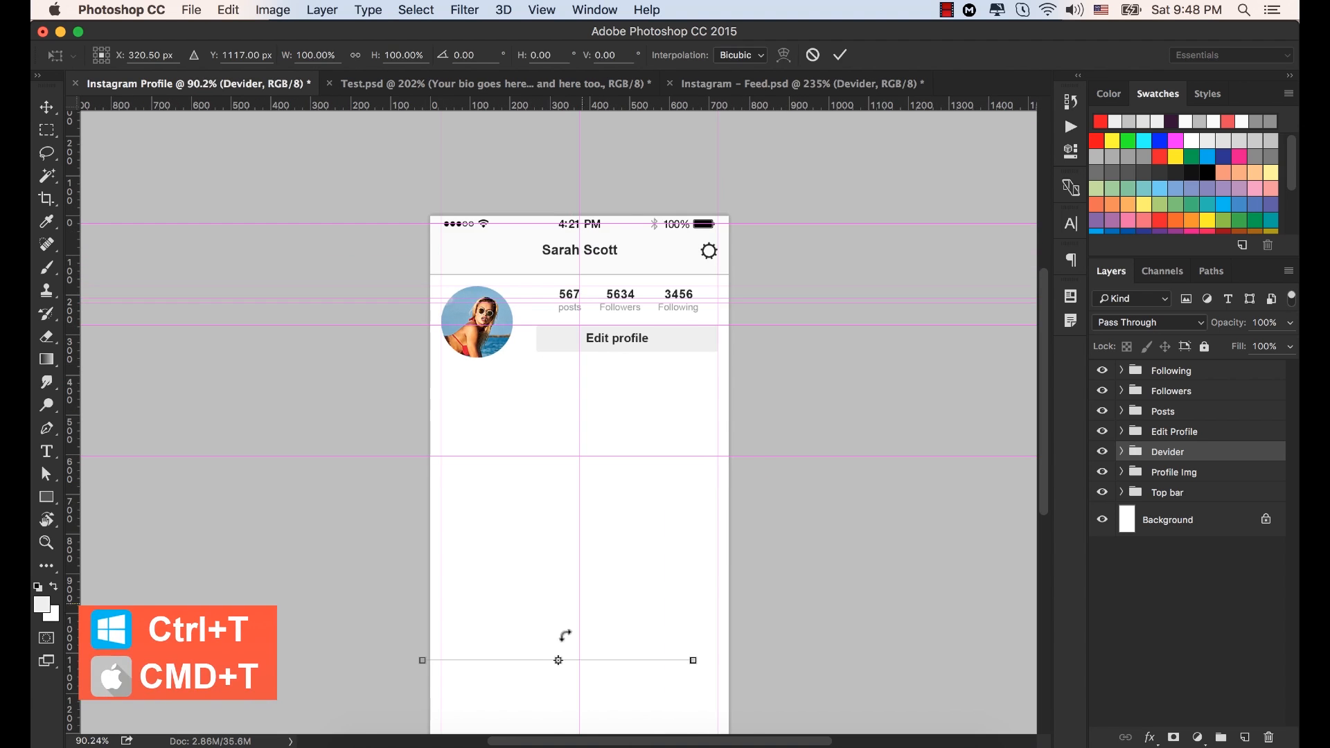
pyautogui.click(839, 57)
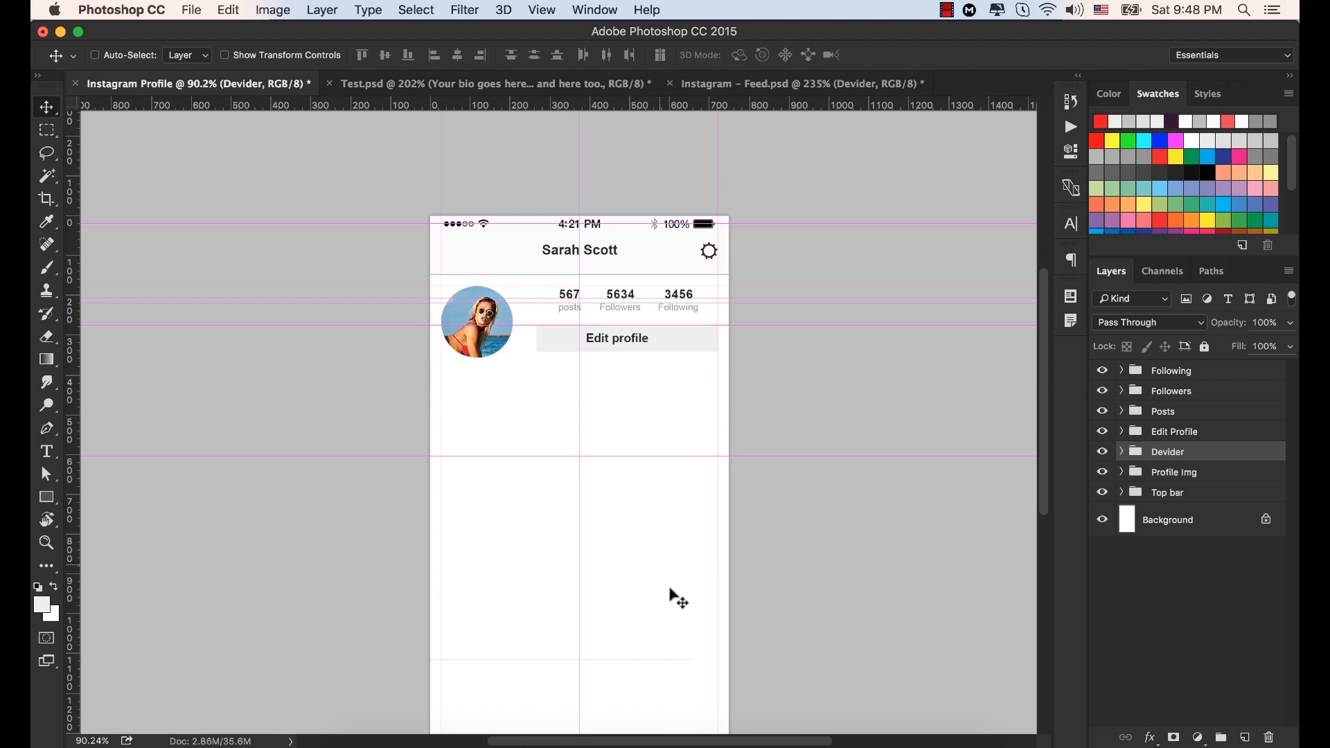
pyautogui.moveTo(647, 659); pyautogui.dragTo(663, 460)
pyautogui.scroll(6, 623, 469)
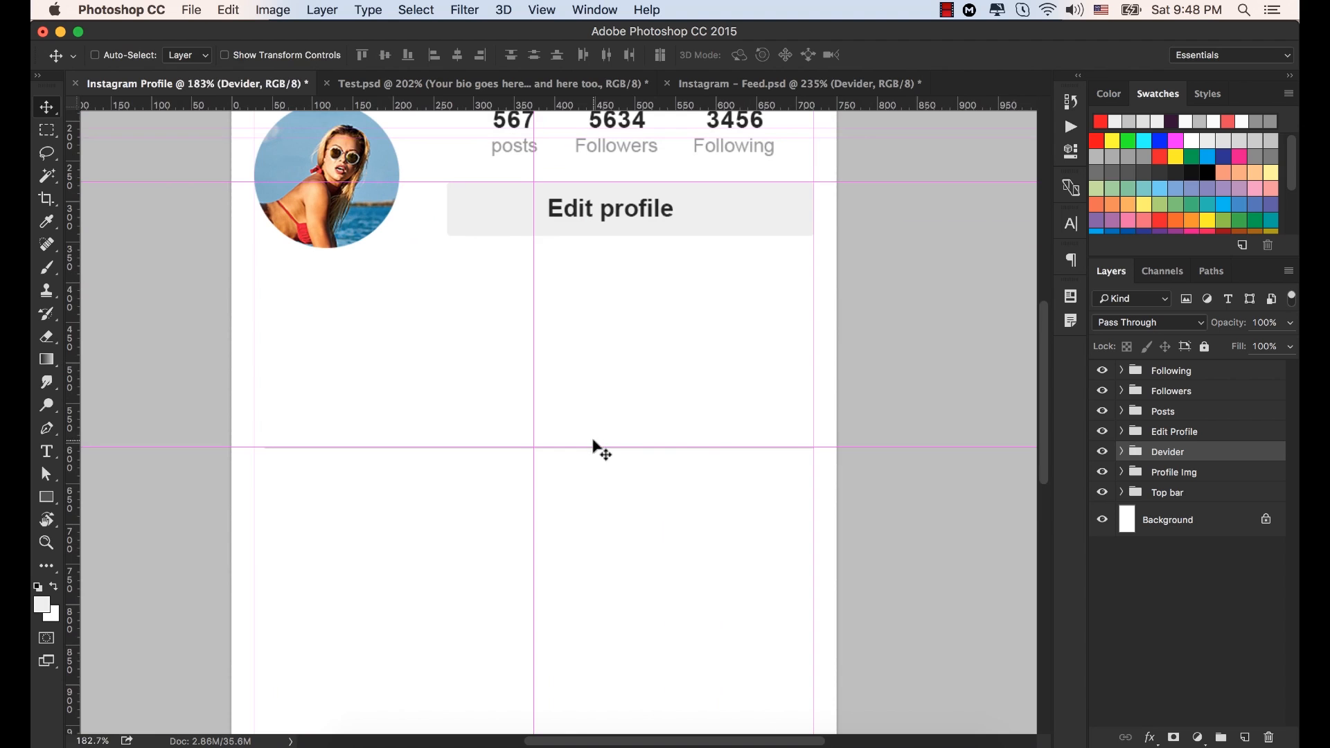
pyautogui.scroll(1, 615, 420)
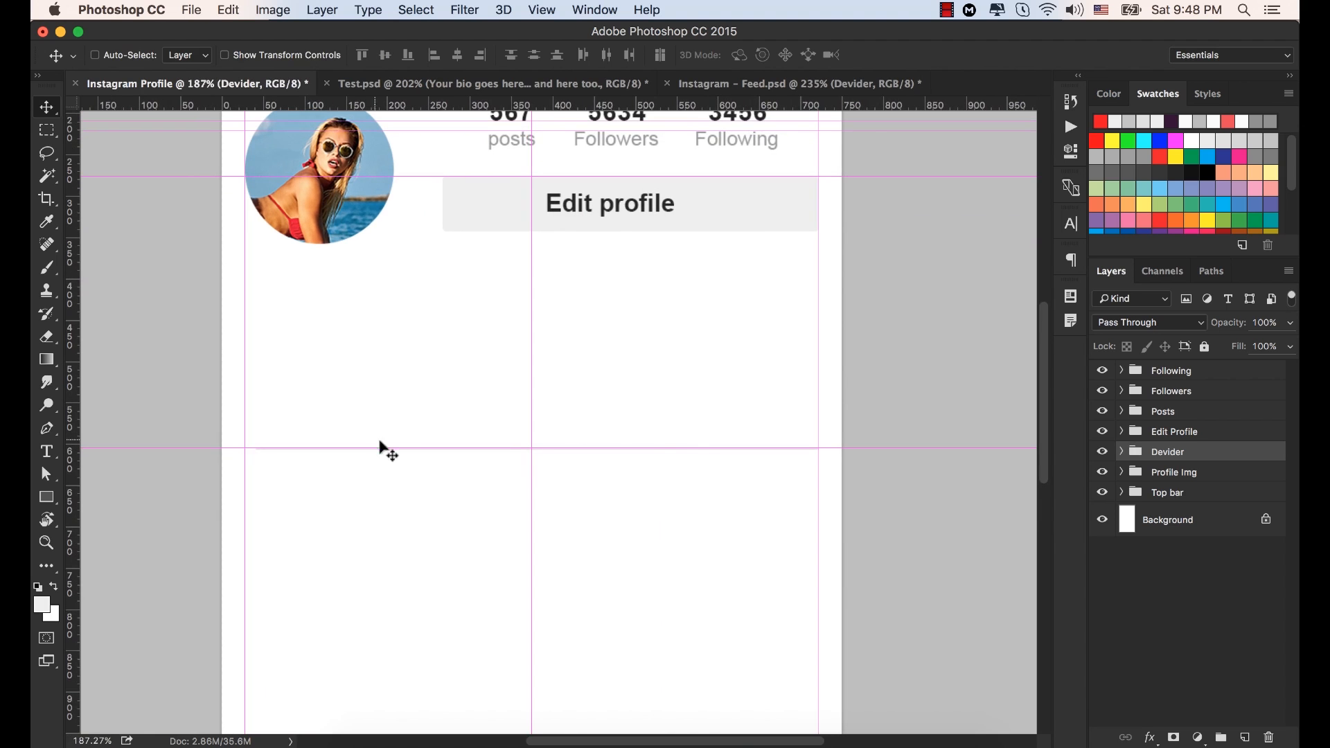
pyautogui.scroll(1, 686, 447)
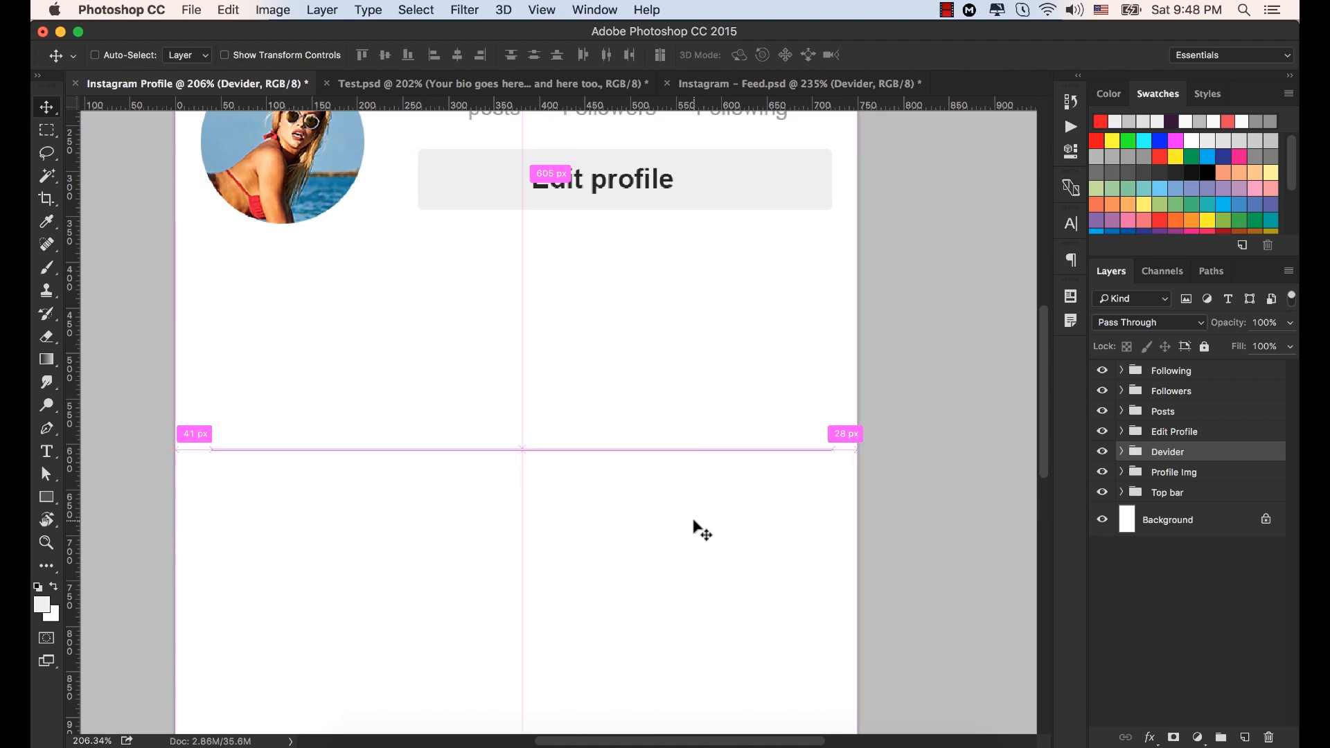
# Hide the guides and select the Shape 1 layer inside the Devider group.
pyautogui.press('super+semicolon')
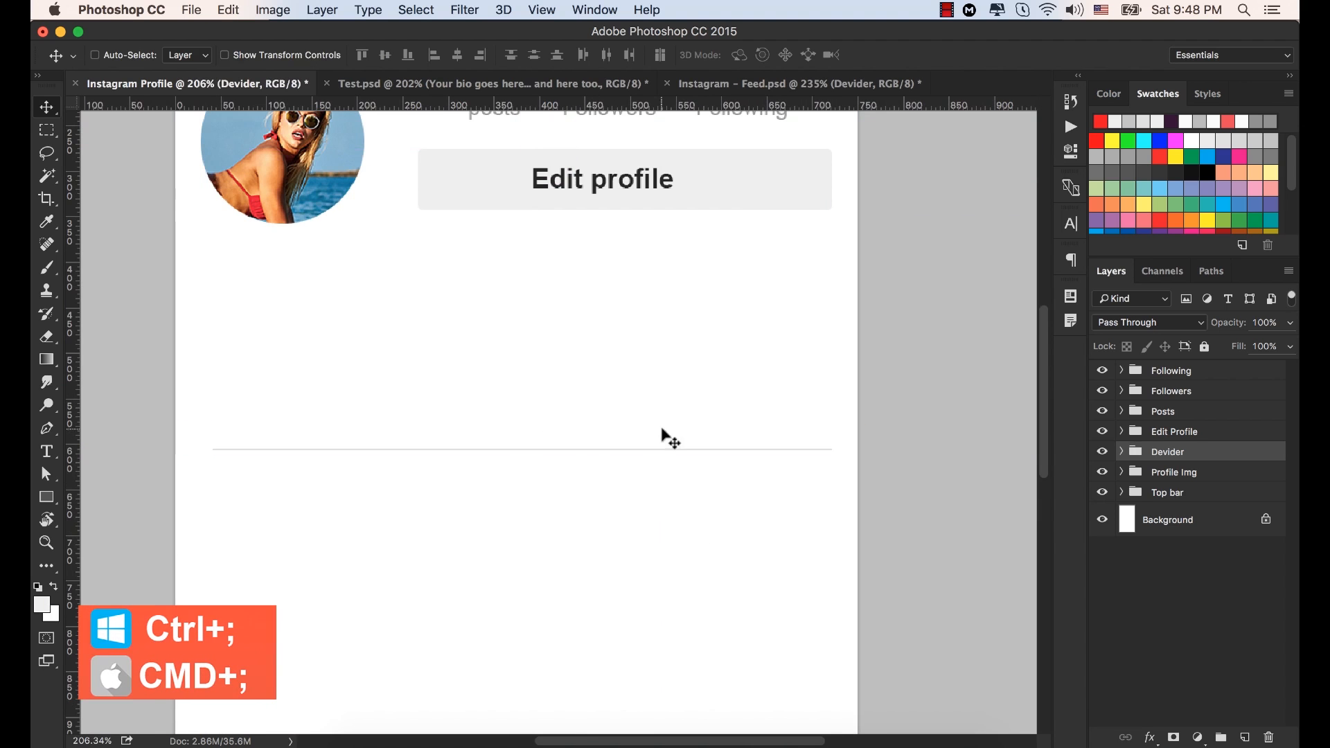
pyautogui.scroll(1, 467, 402)
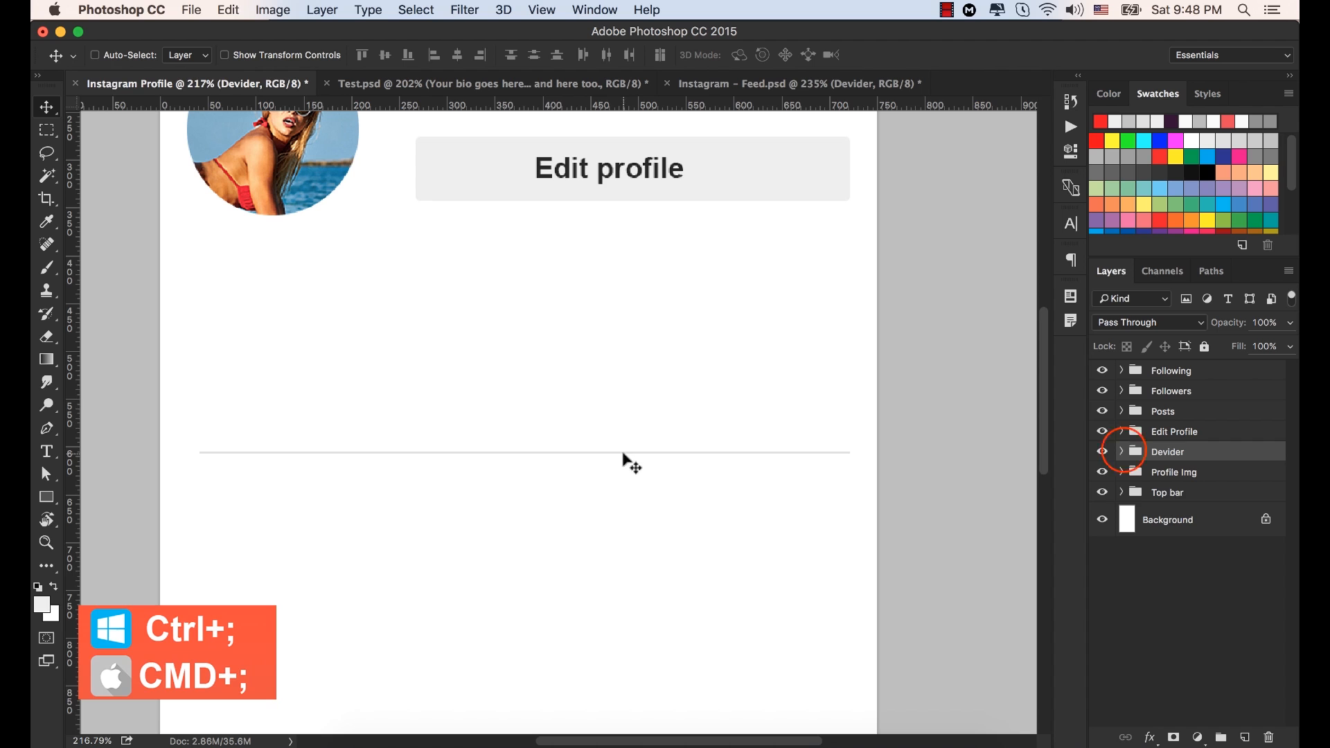
pyautogui.click(1123, 451)
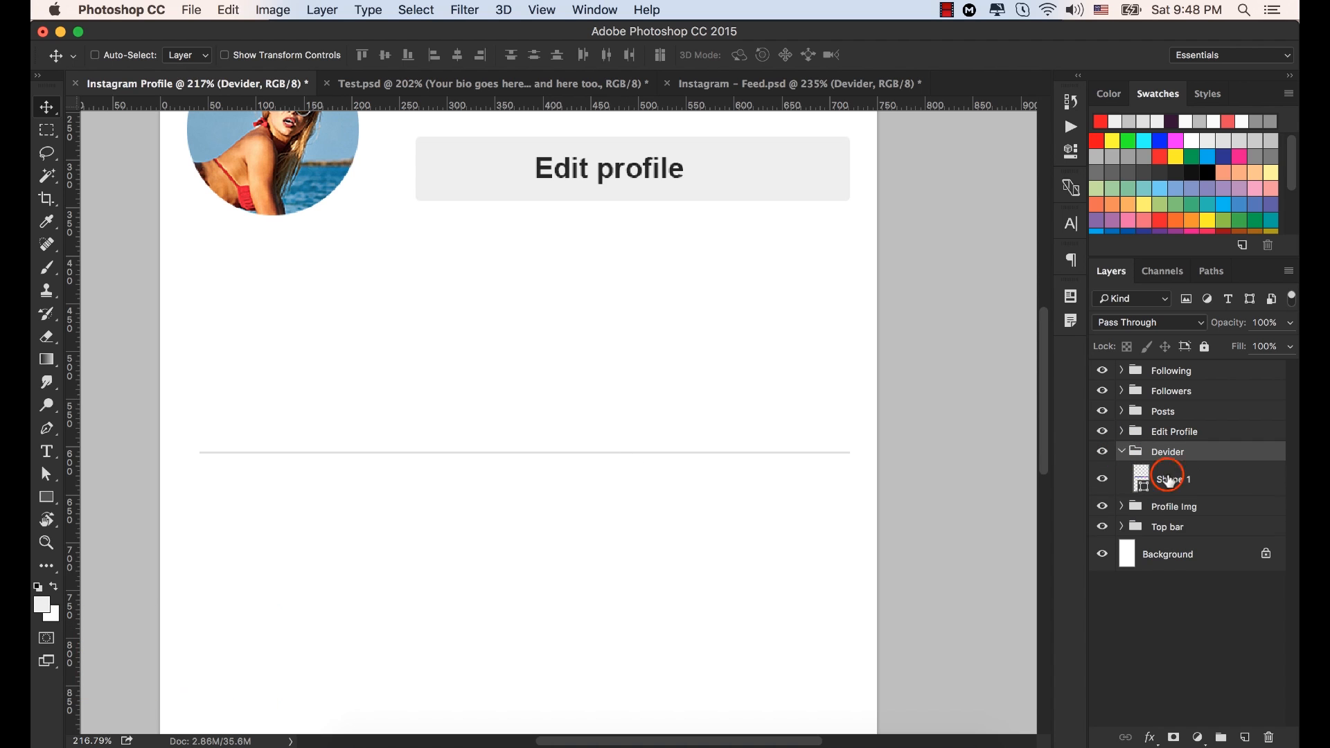
pyautogui.click(1169, 479)
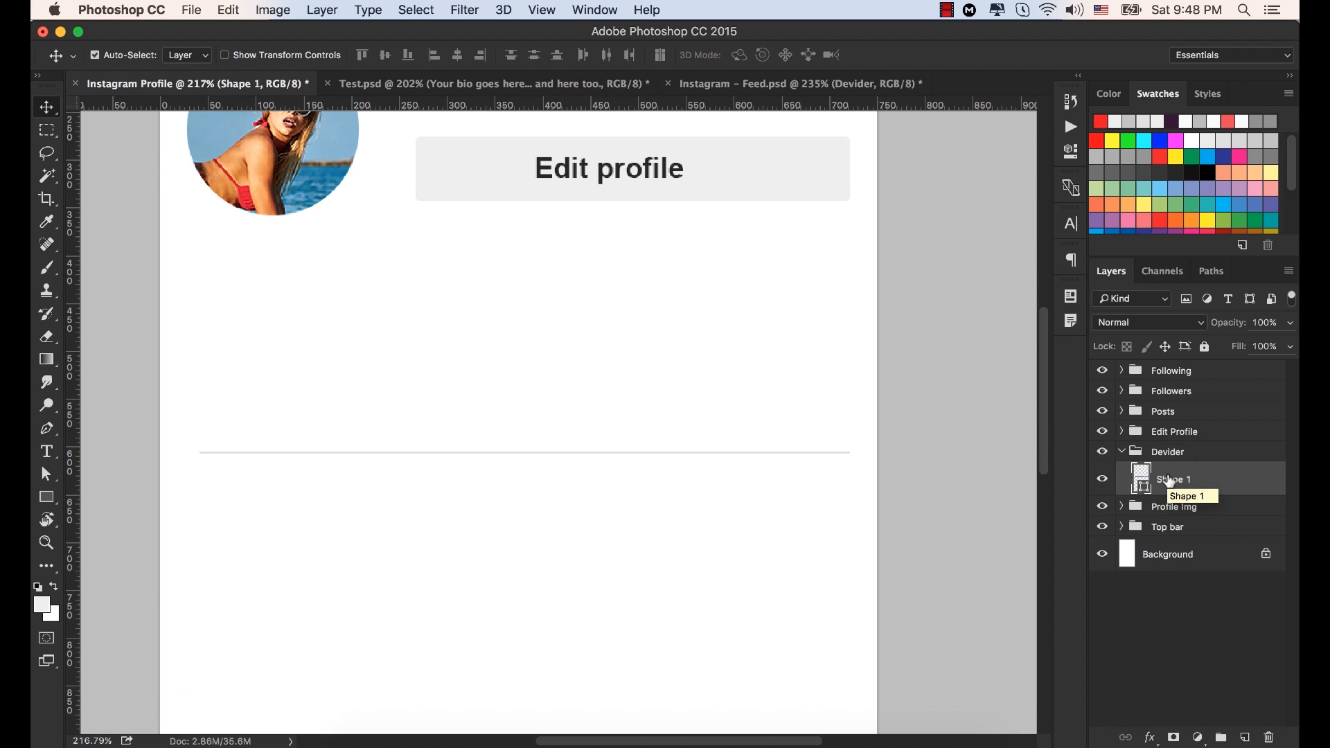
pyautogui.press('super+t')
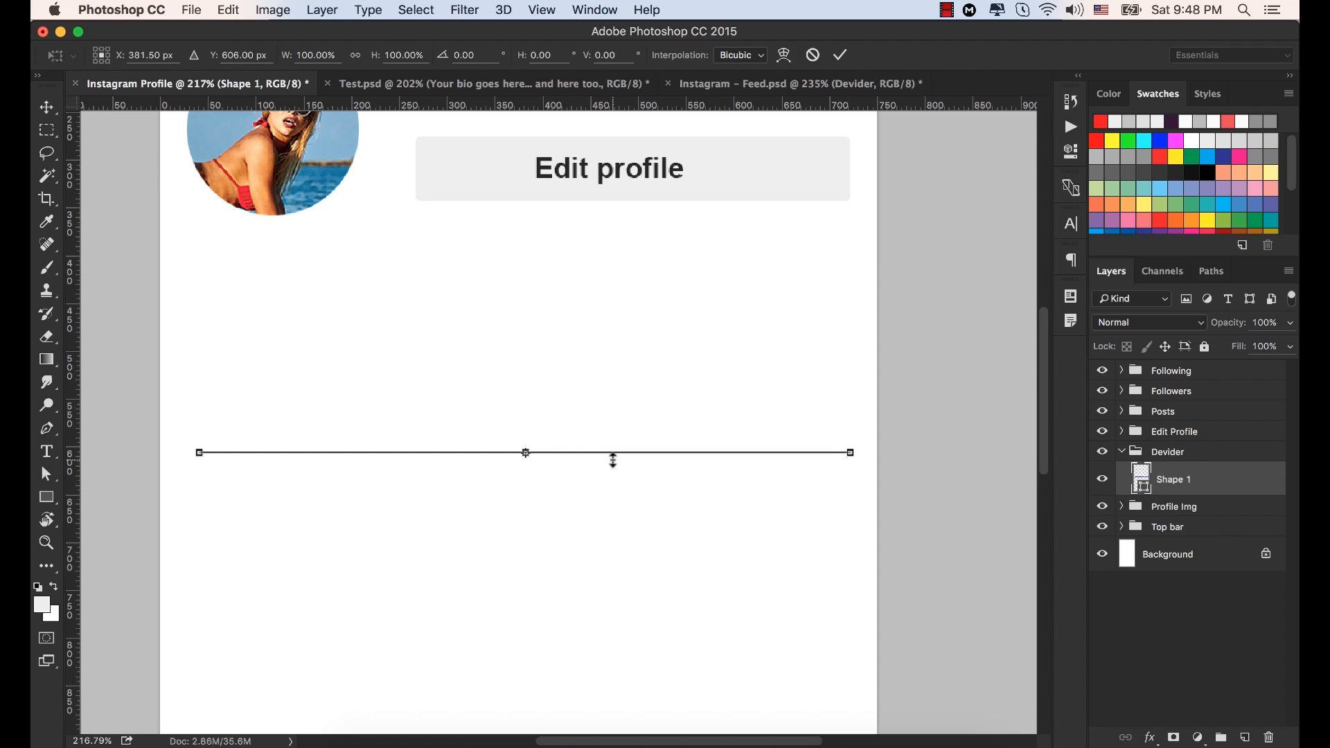
pyautogui.click(840, 55)
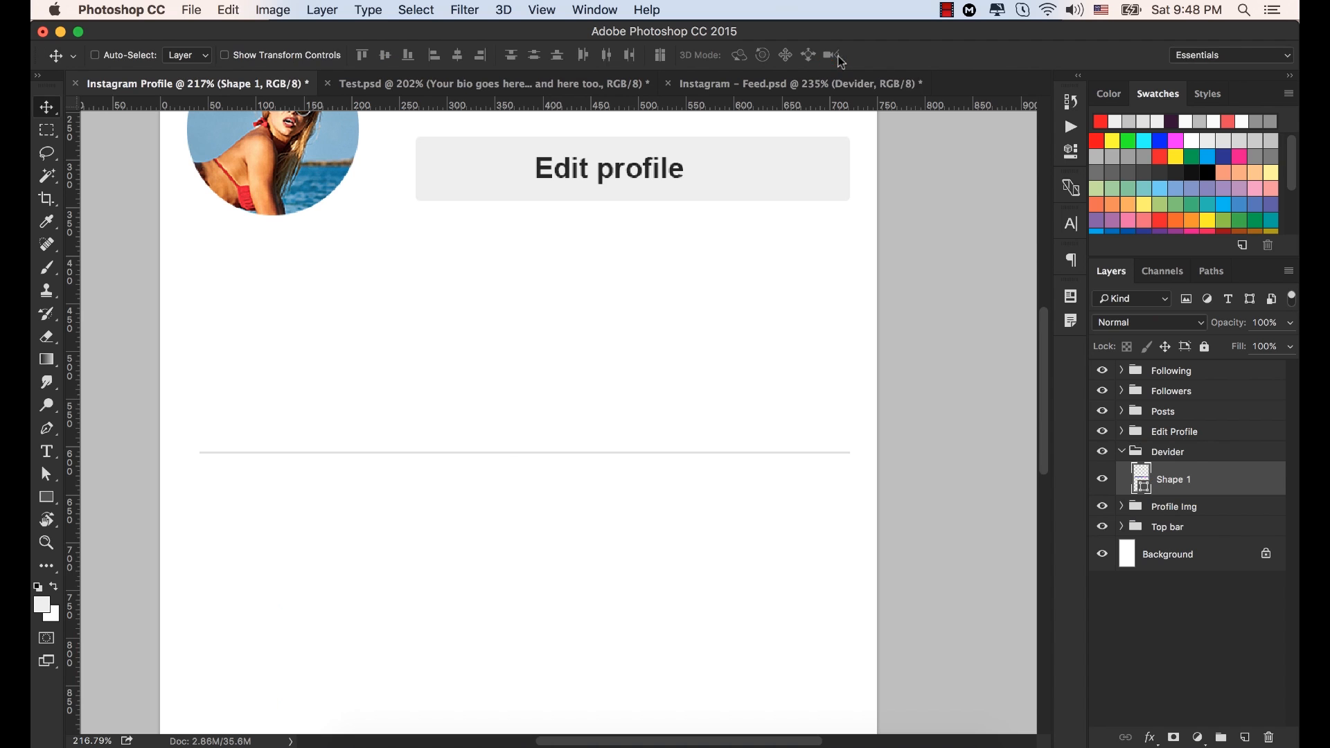
pyautogui.click(1071, 151)
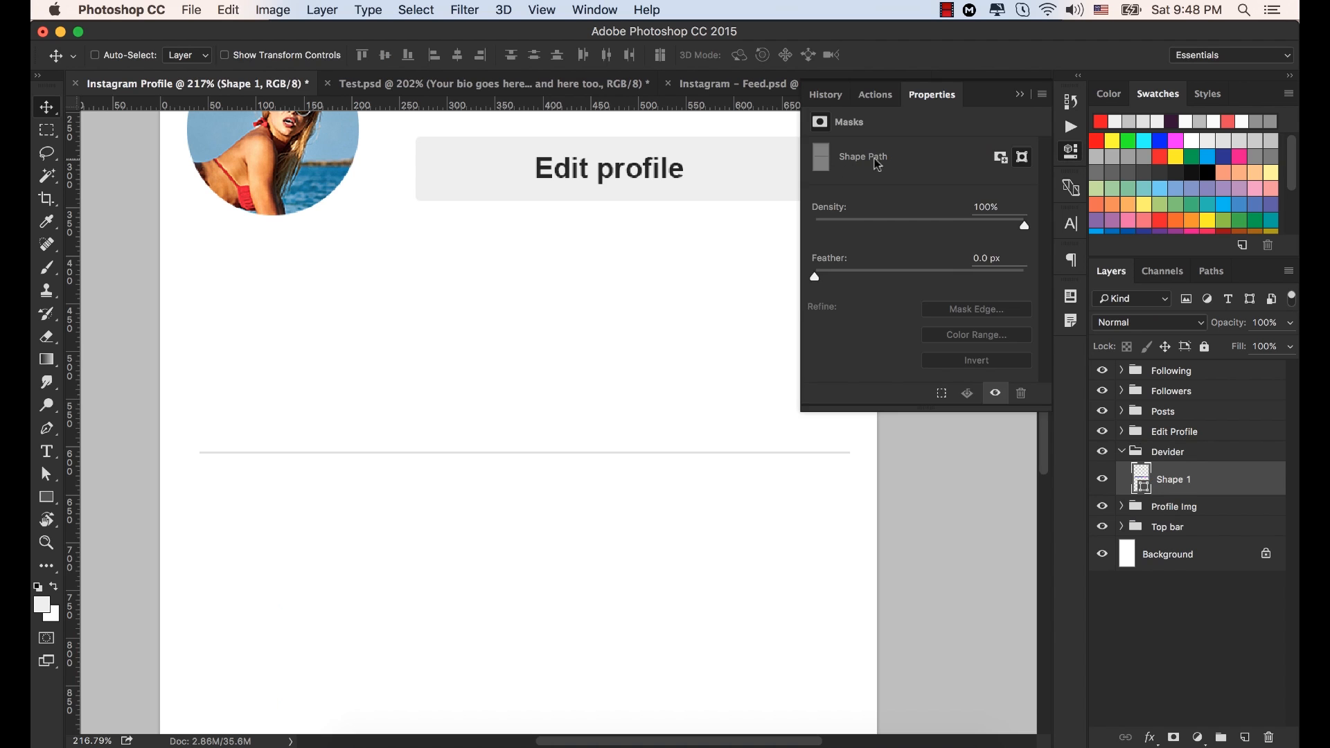
pyautogui.click(1020, 95)
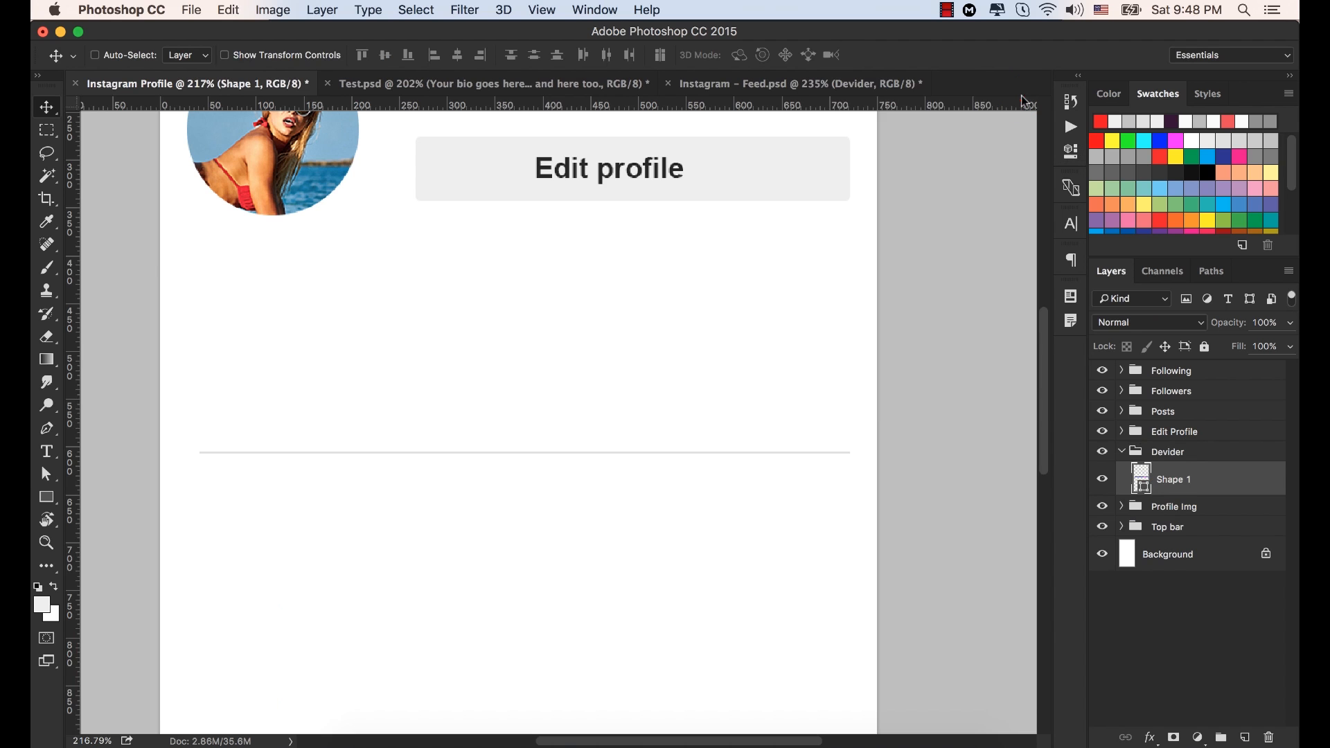
# Set the divider line shape's width to 750 px.
pyautogui.click(46, 498)
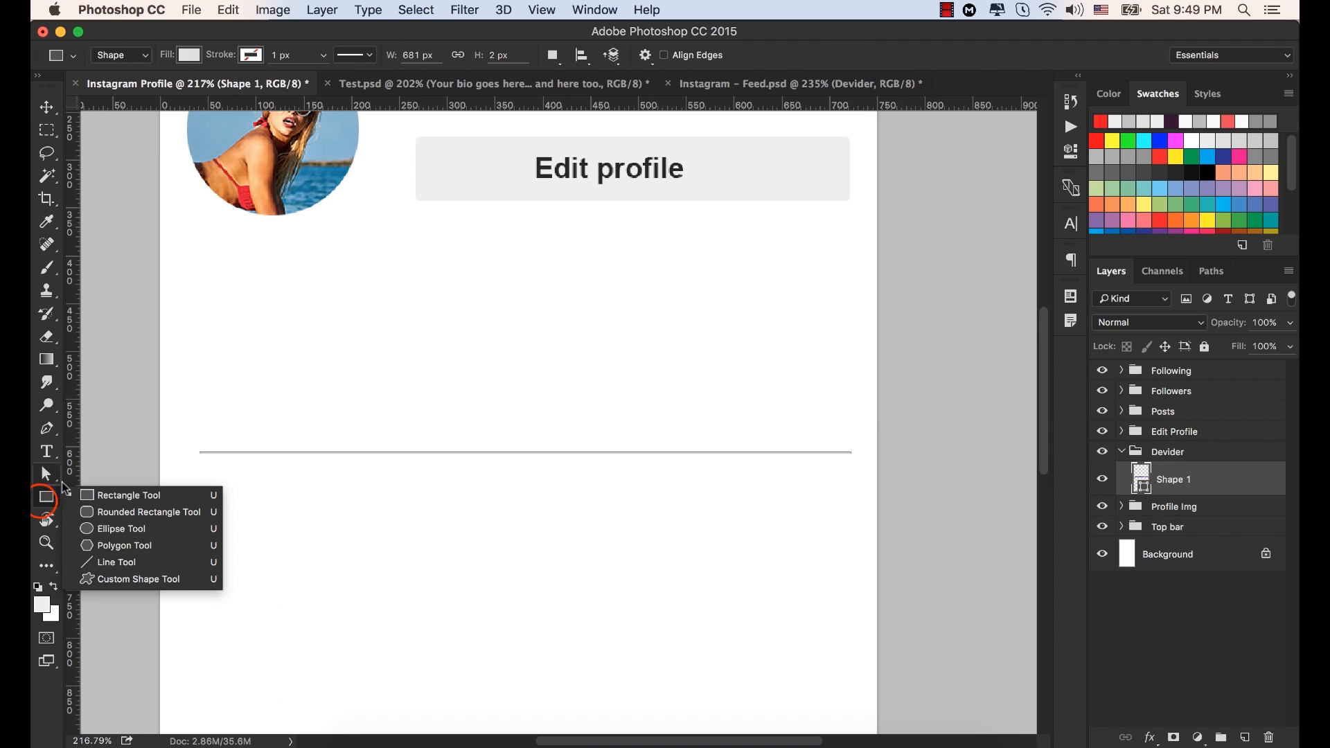
pyautogui.click(39, 501)
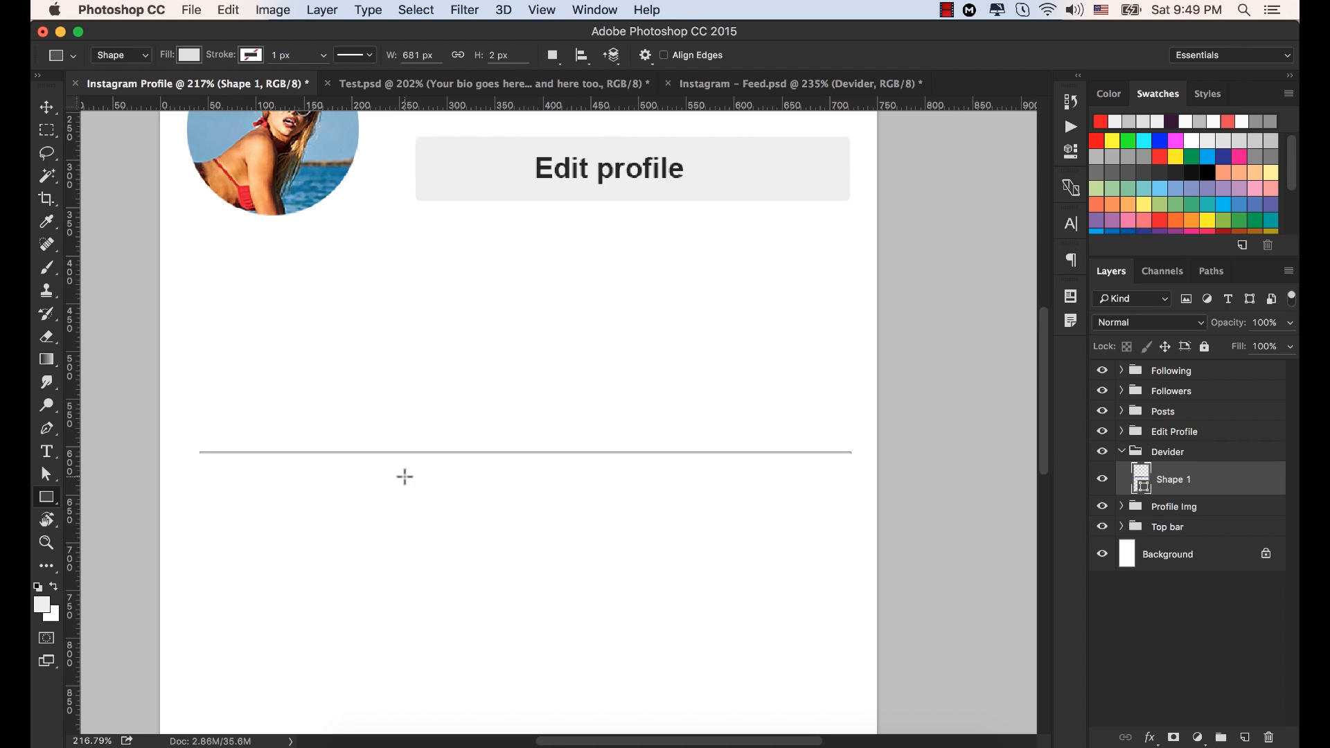
pyautogui.click(423, 54)
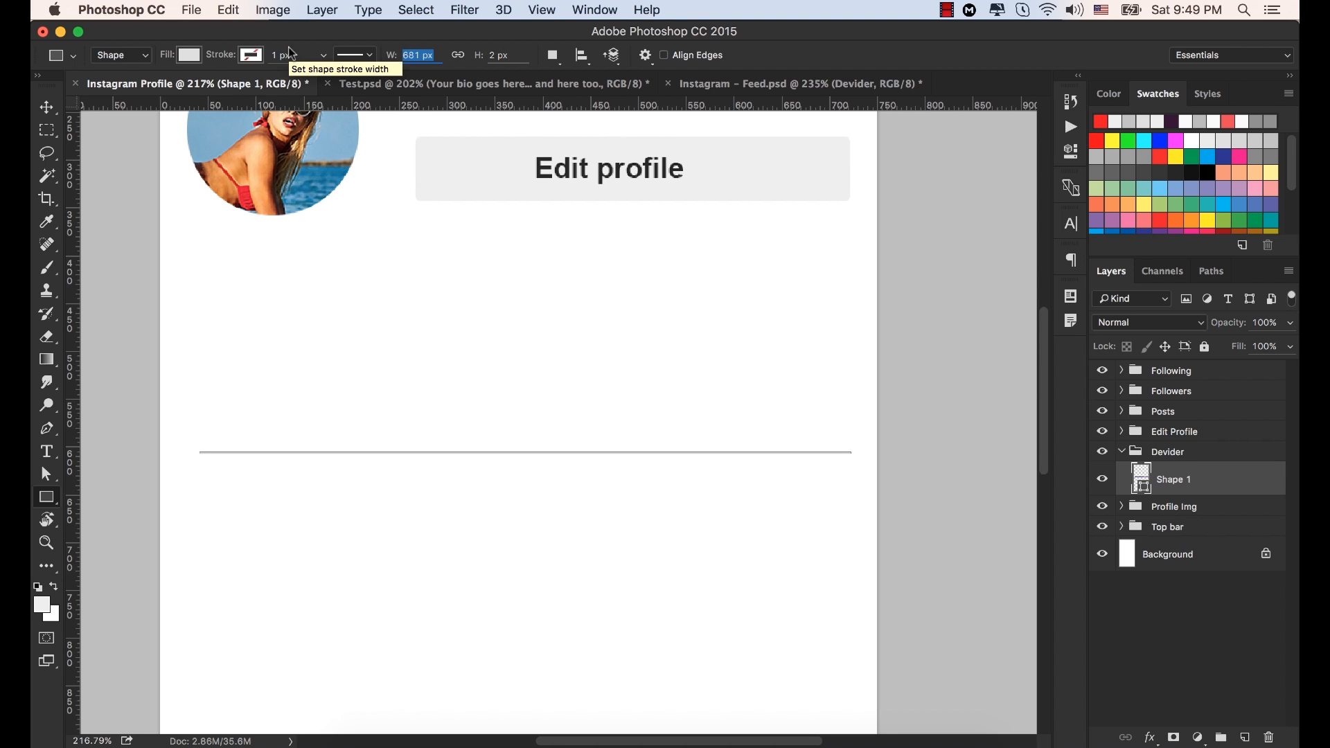
pyautogui.write('750')
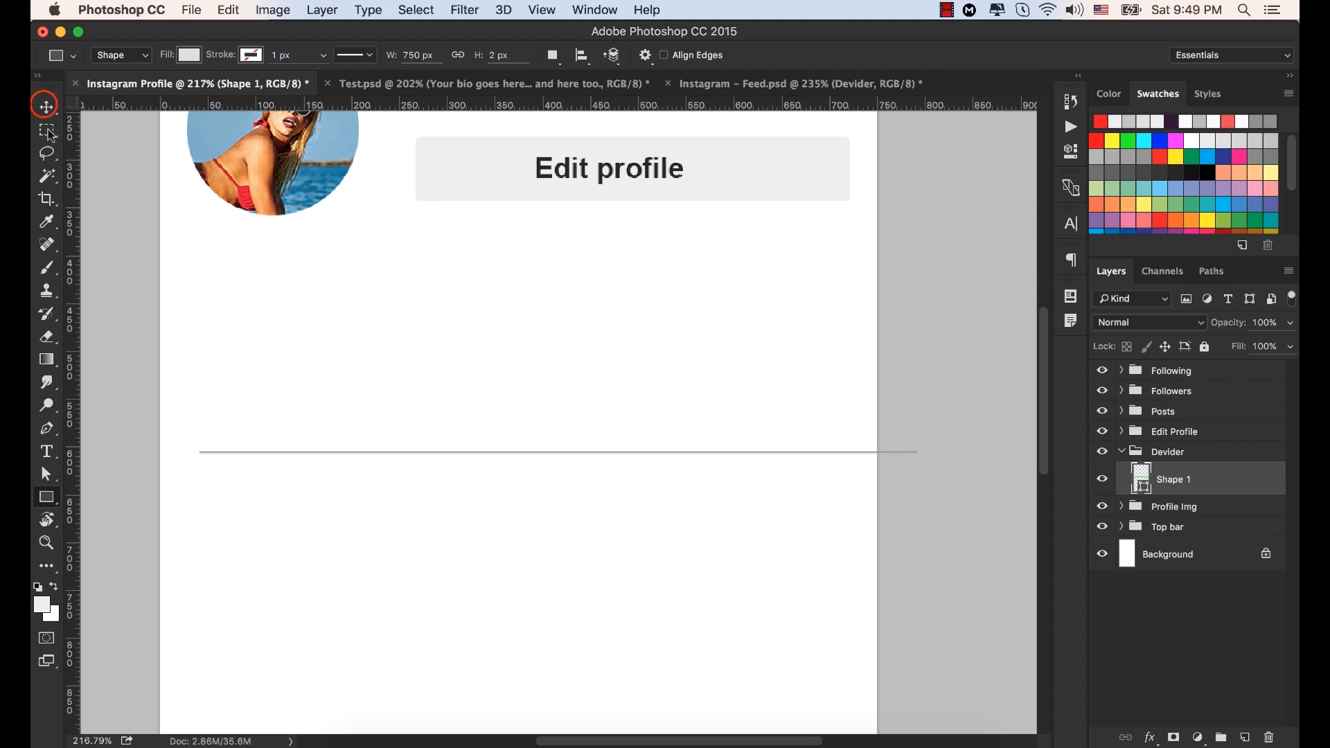
# Move the widened divider line so its left end meets the canvas's left edge, keeping it on the horizontal guide, and hide the guides.
pyautogui.press('v')
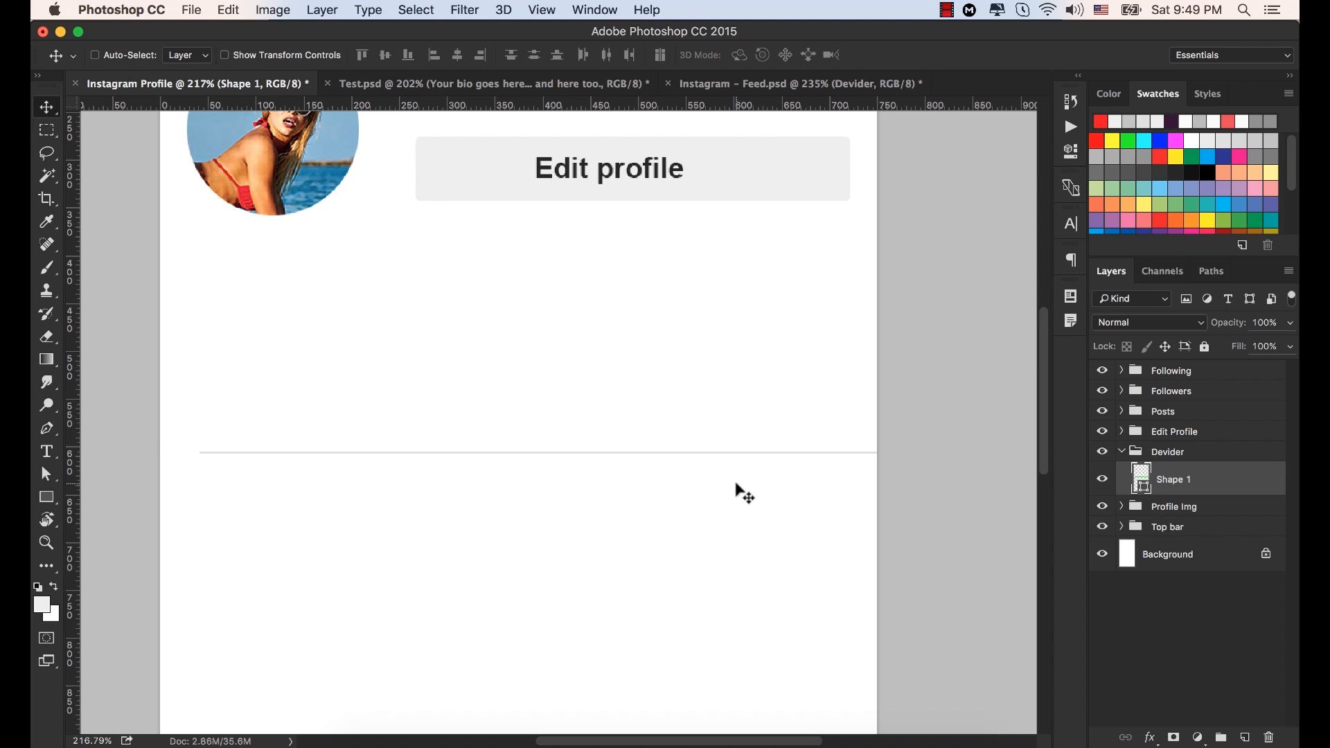
pyautogui.press('super')
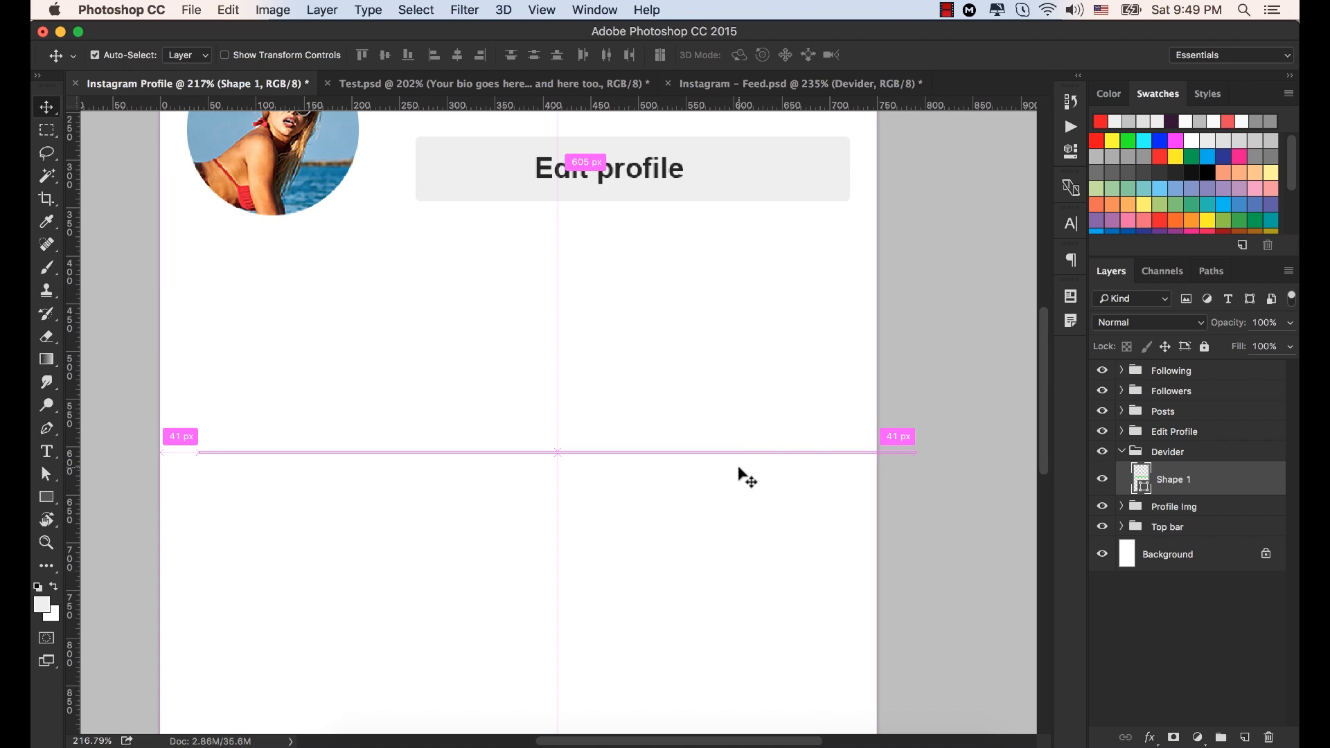
pyautogui.press('super+semicolon')
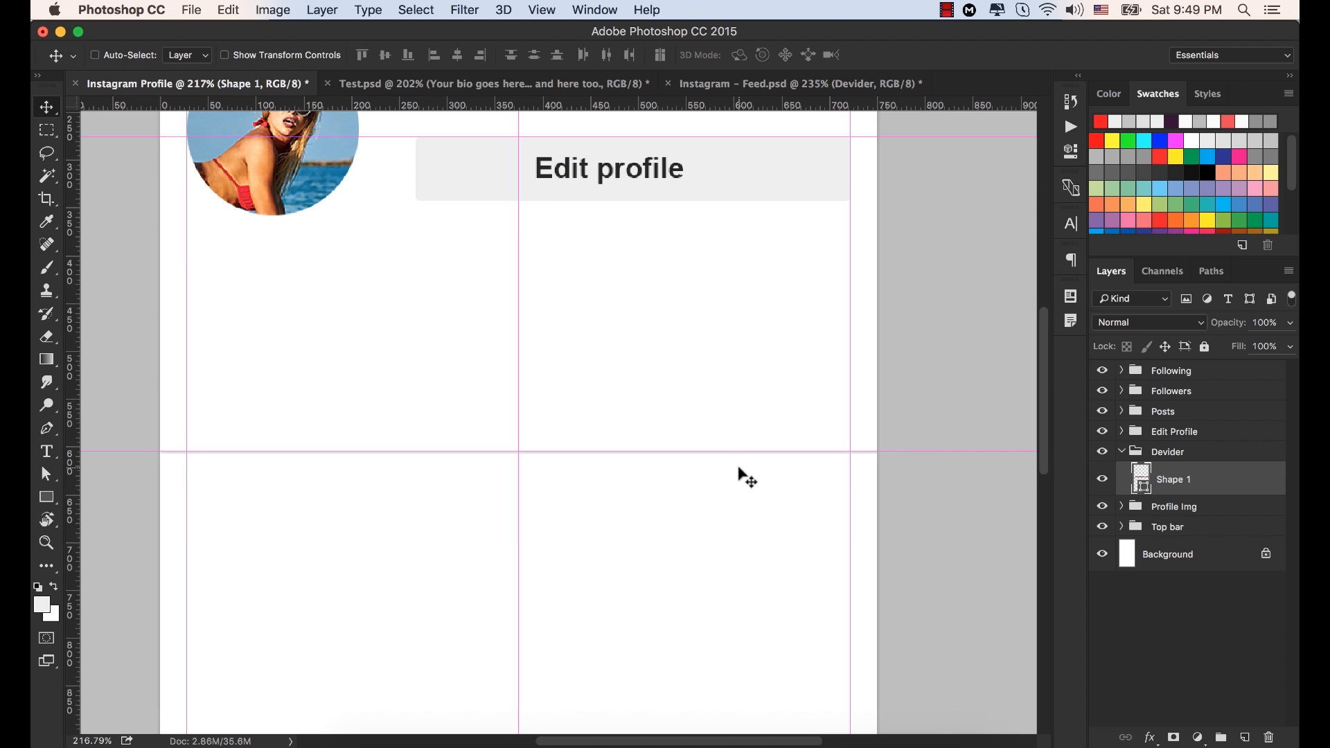
pyautogui.keyDown('super'); pyautogui.click(189, 446); pyautogui.keyUp('super')
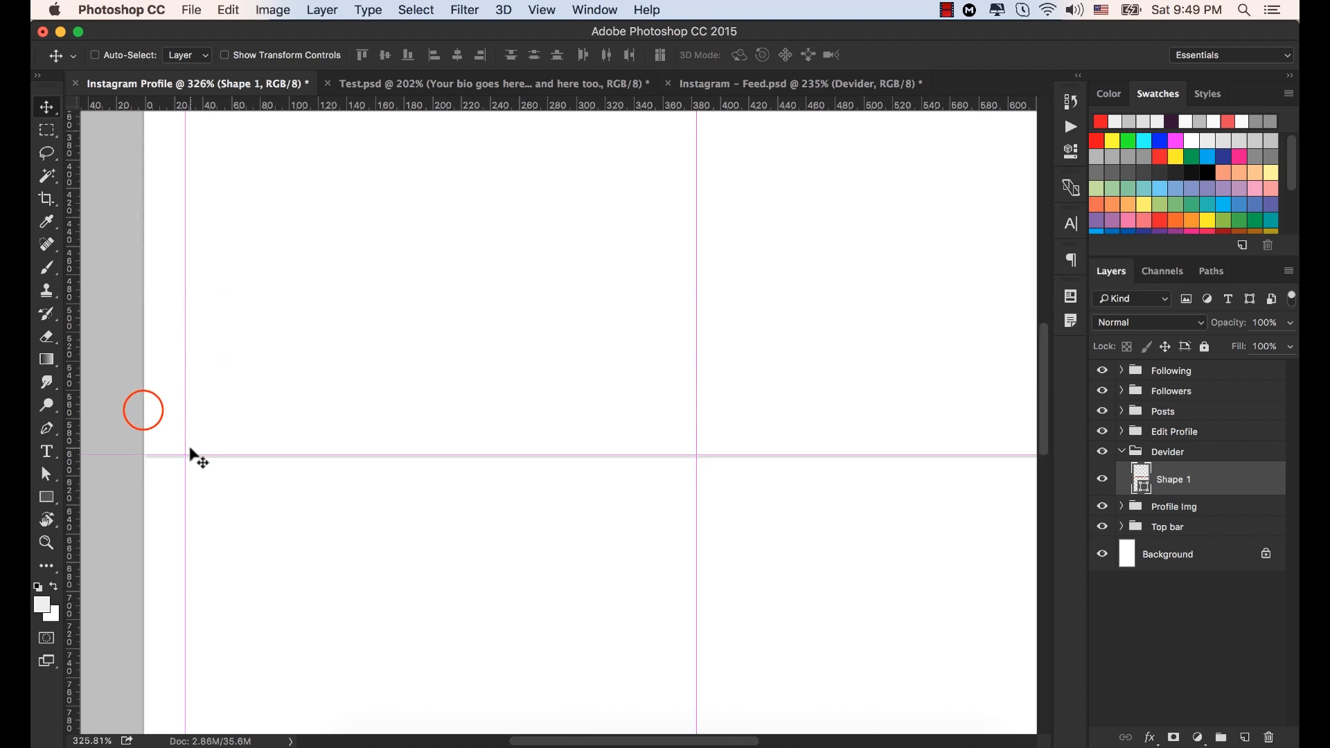
pyautogui.moveTo(143, 410); pyautogui.dragTo(187, 406)
pyautogui.scroll(3, 187, 407)
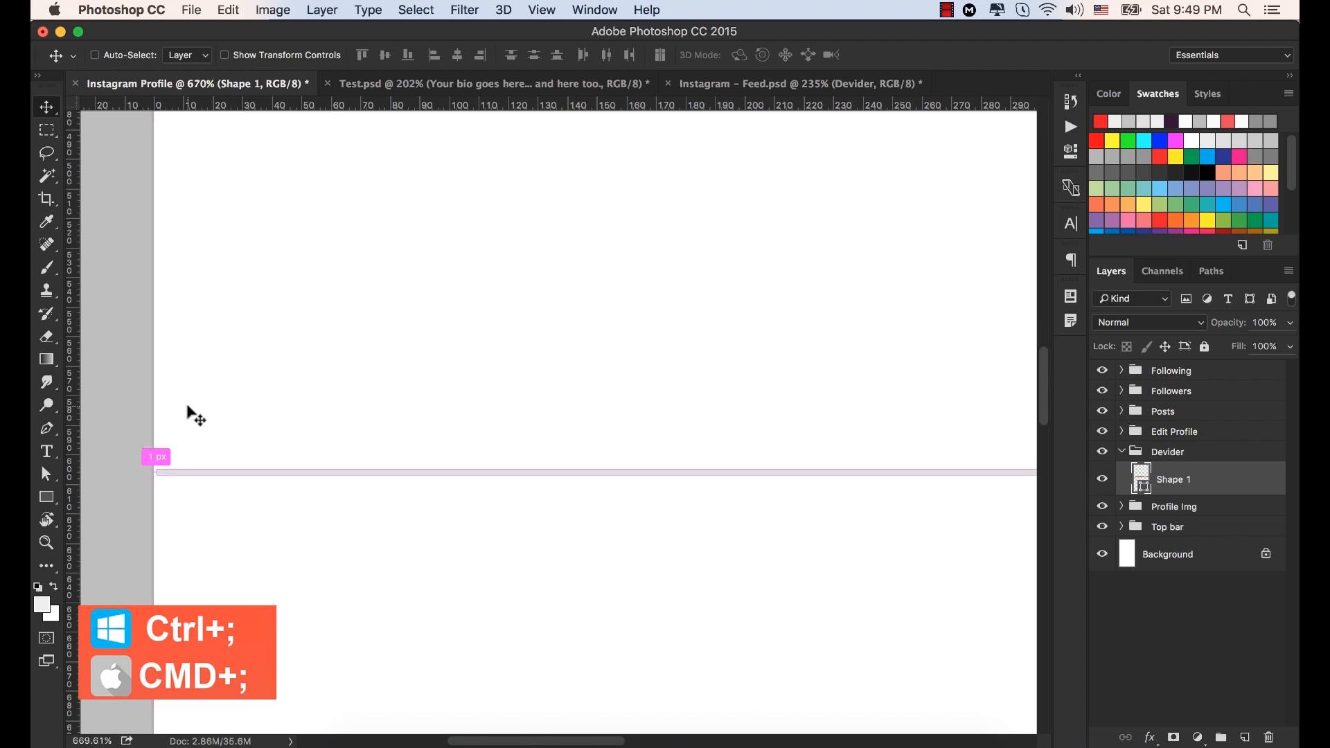
pyautogui.press('super+semicolon')
pyautogui.scroll(2, 254, 400)
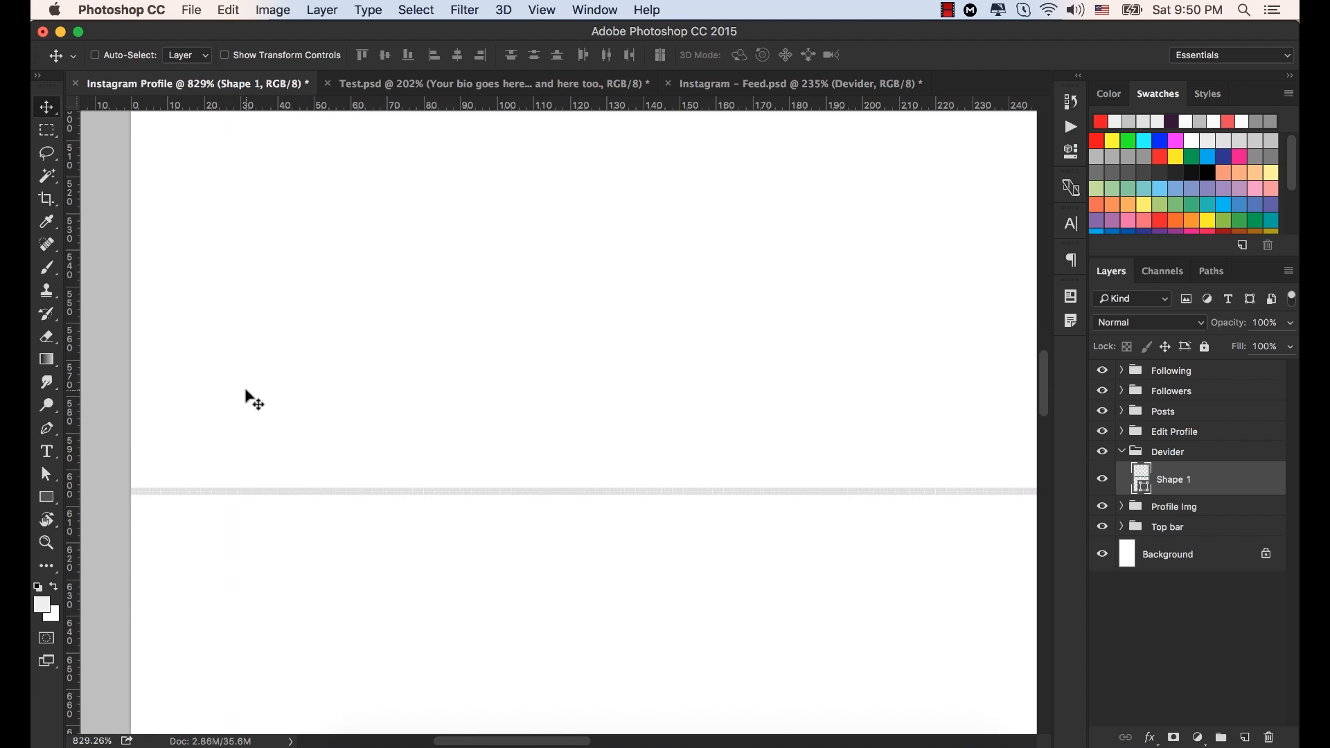
# Examine the divider line's right end against the canvas's right edge.
pyautogui.scroll(-5, 738, 345)
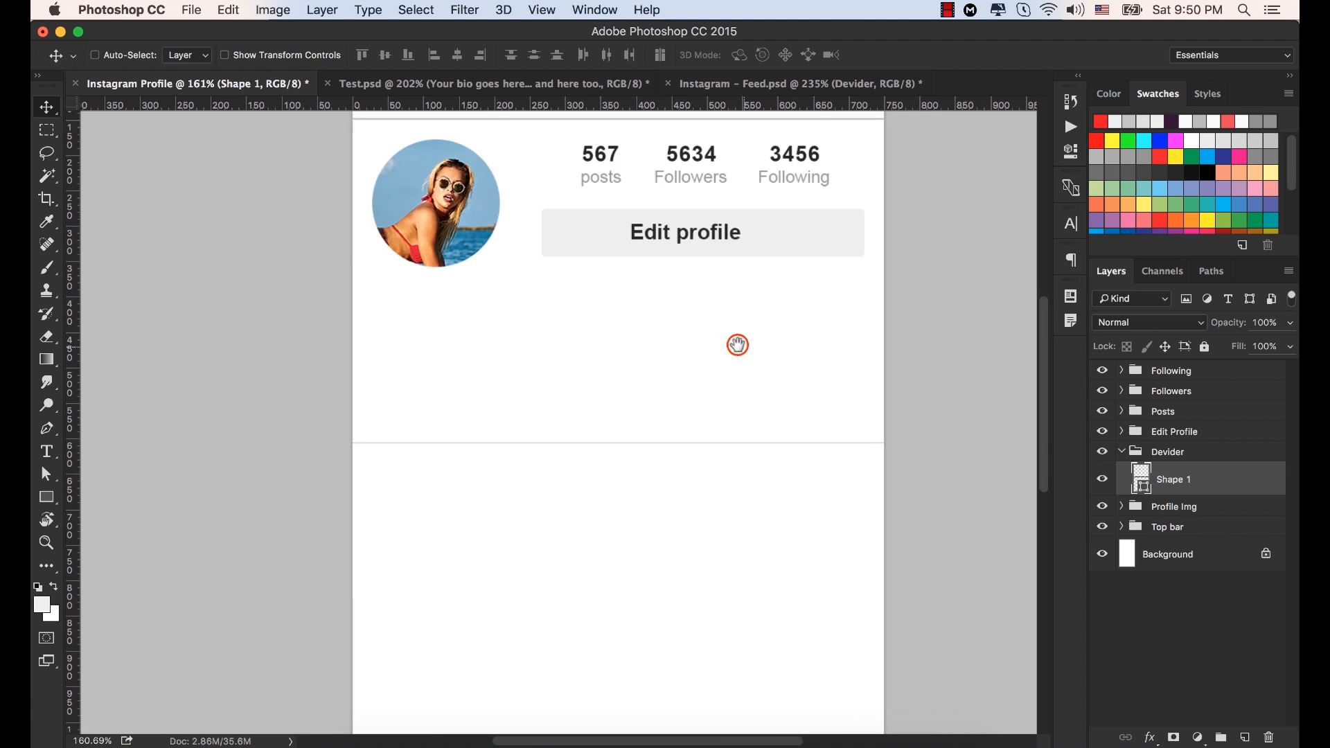
pyautogui.moveTo(738, 345); pyautogui.dragTo(561, 346)
pyautogui.moveTo(728, 444); pyautogui.dragTo(701, 406)
pyautogui.scroll(1, 751, 428)
pyautogui.scroll(-1, 676, 419)
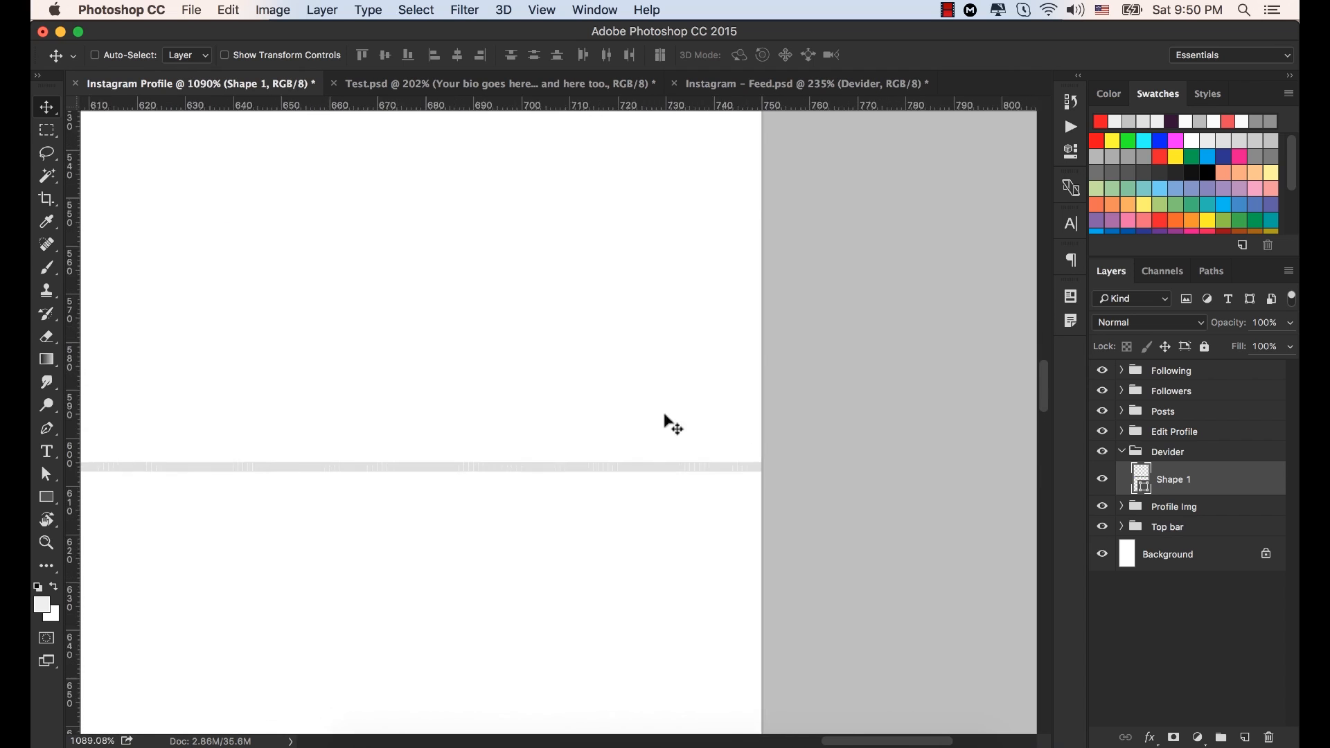
pyautogui.scroll(-2, 673, 424)
pyautogui.press('super')
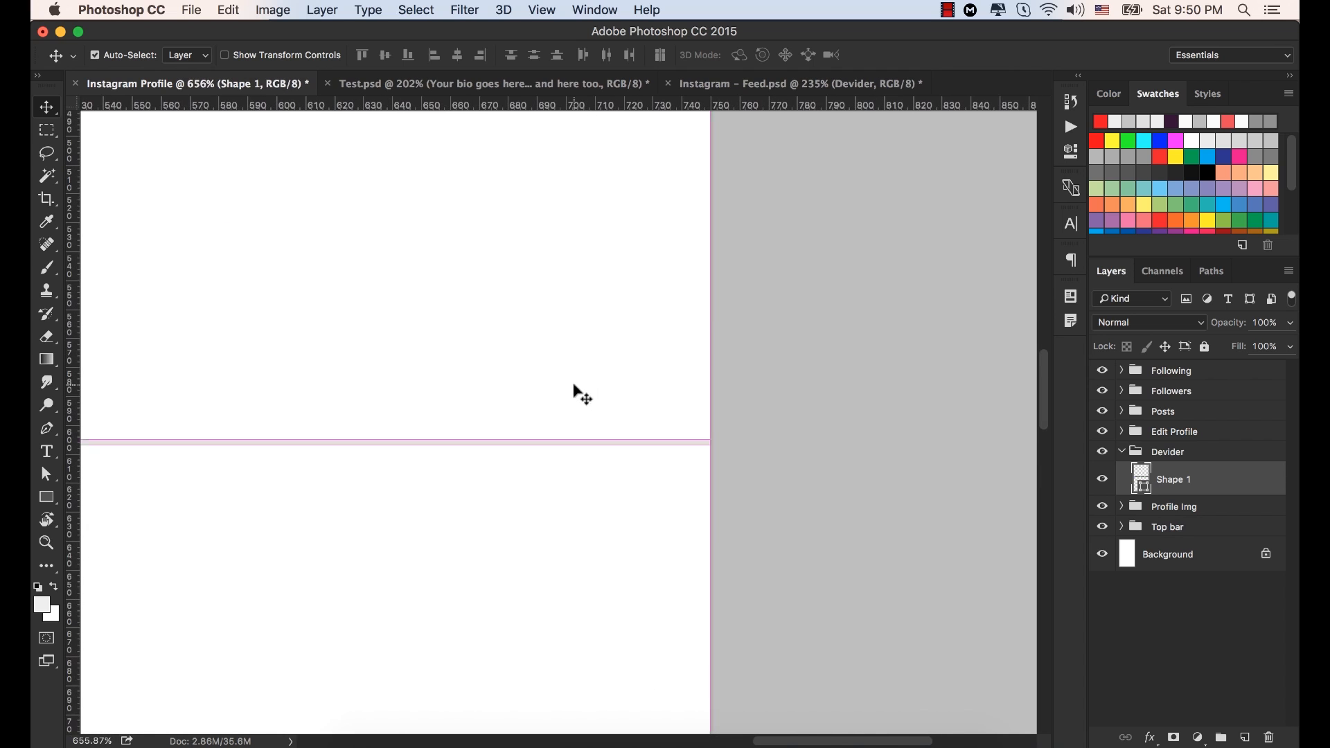
pyautogui.scroll(-5, 582, 394)
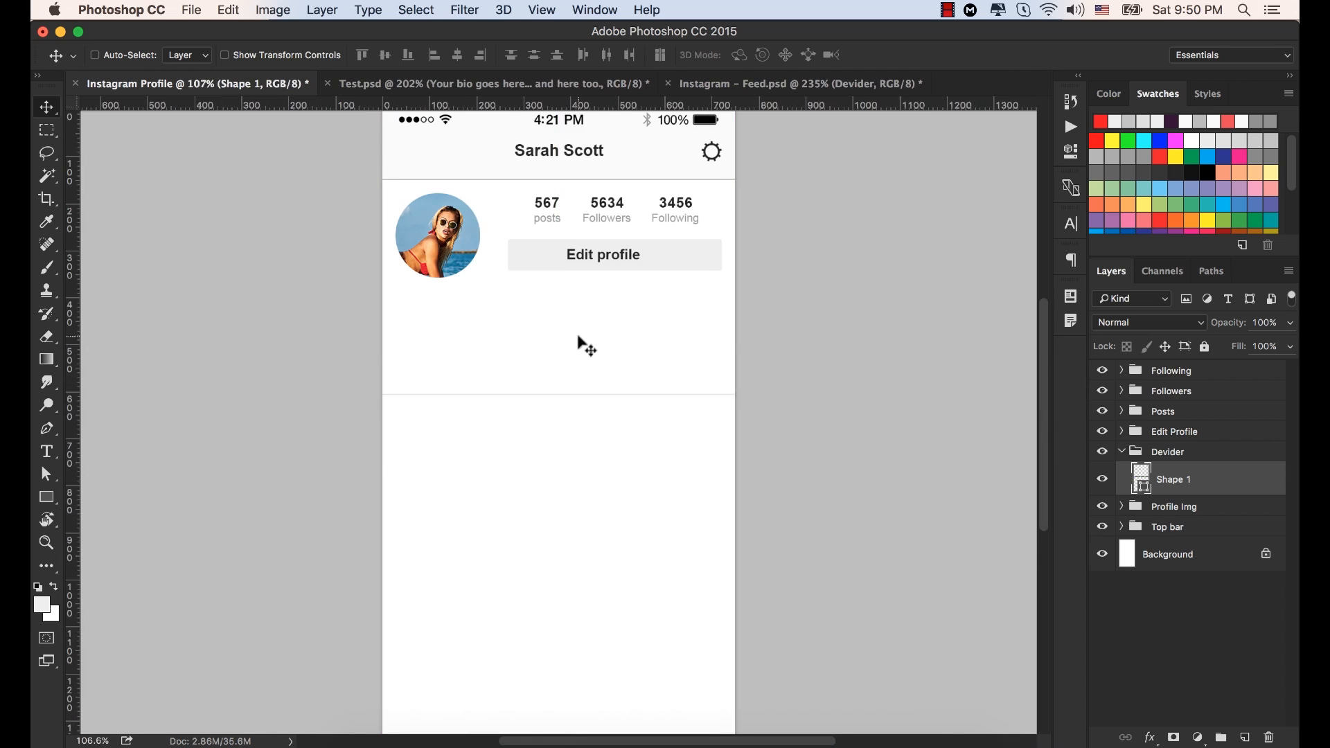
# Add the bio text "A model and actress. Love Photoshoot!" in the empty area between the profile picture and the divider line.
pyautogui.scroll(1, 584, 344)
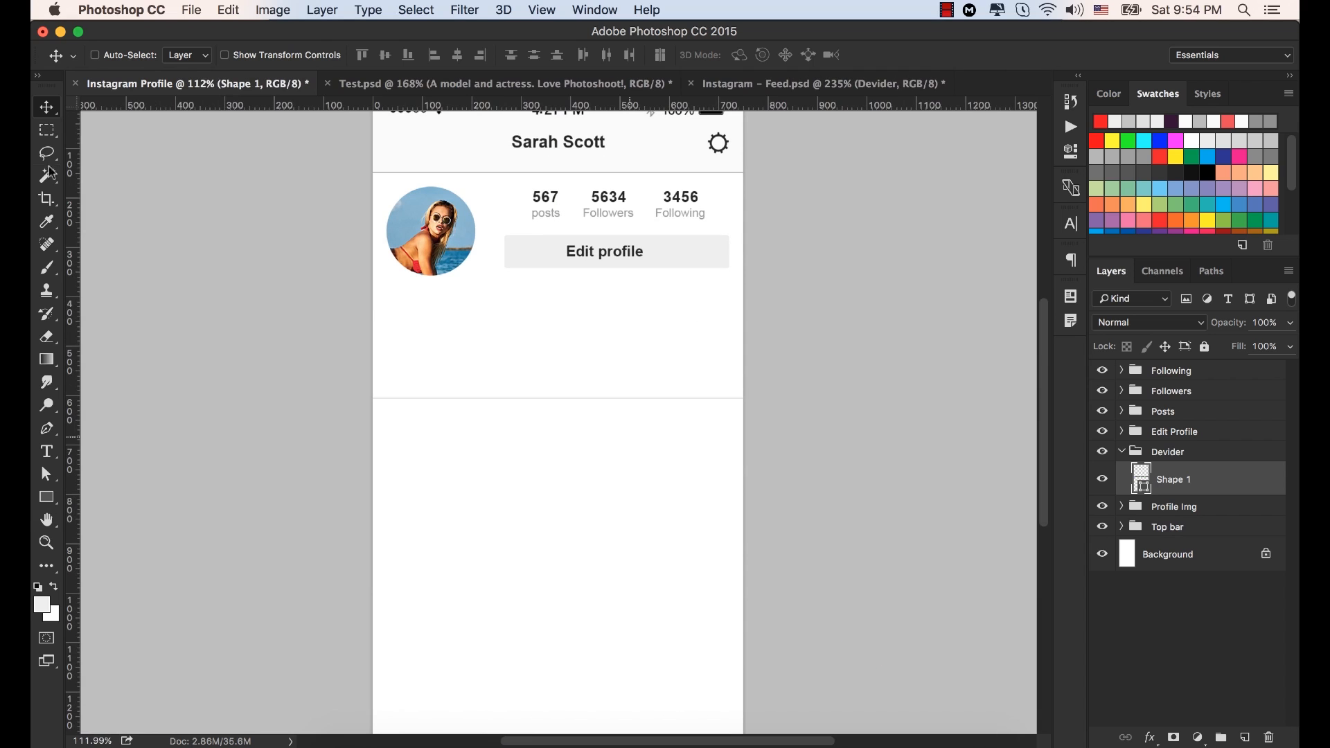
pyautogui.click(53, 453)
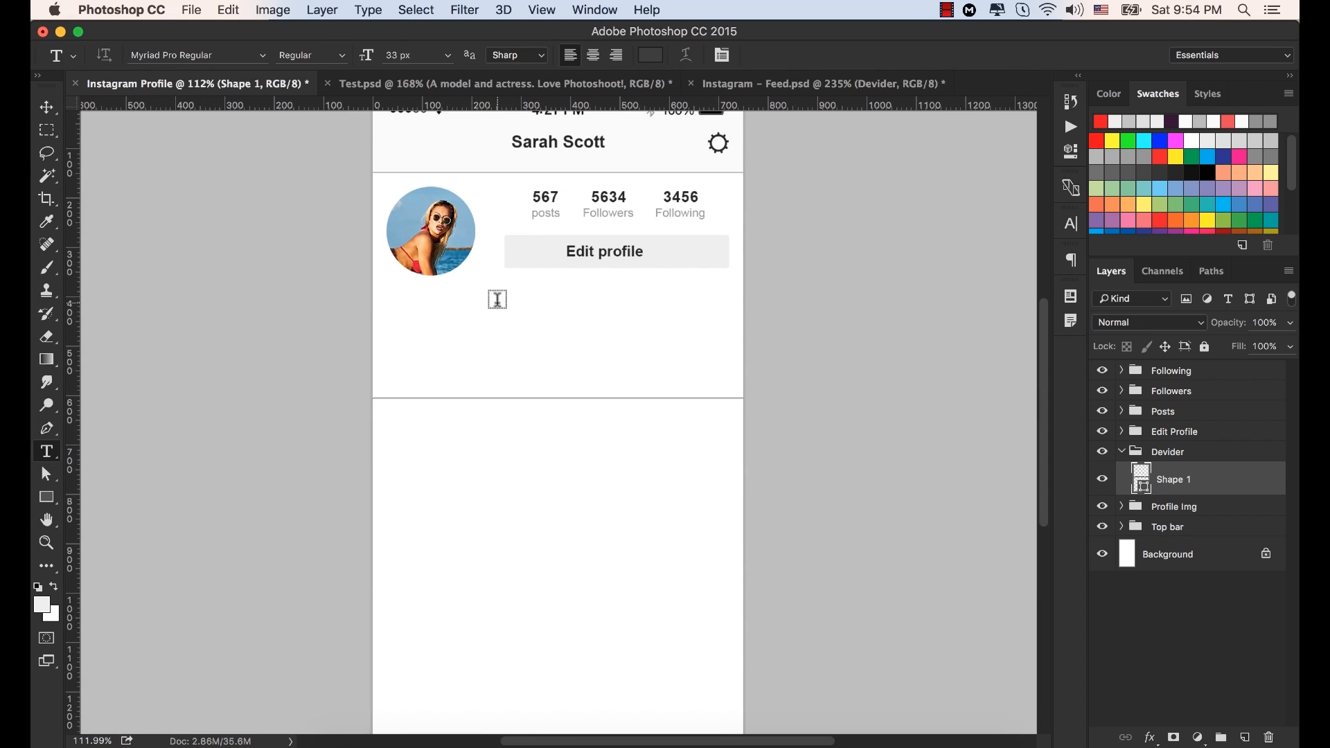
pyautogui.click(410, 333)
pyautogui.write('A model and actress. Love Photoshoot!')
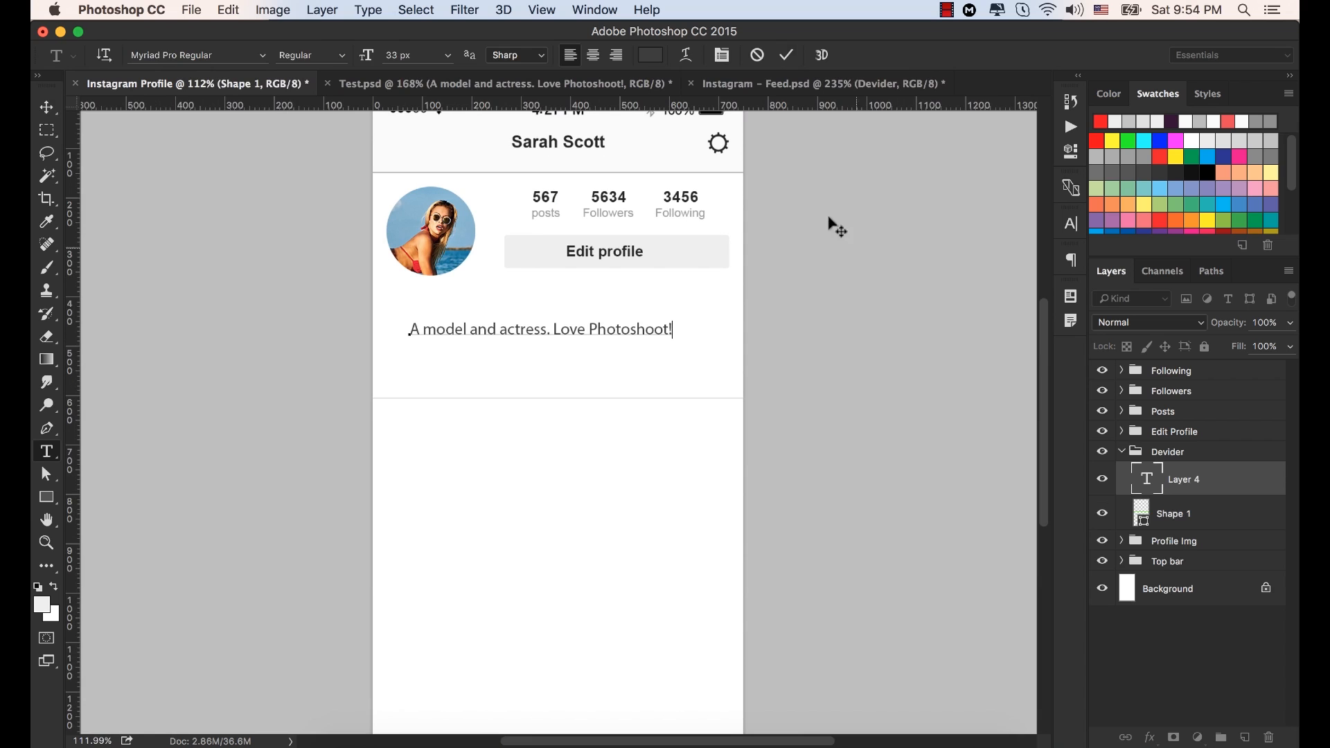
pyautogui.click(787, 55)
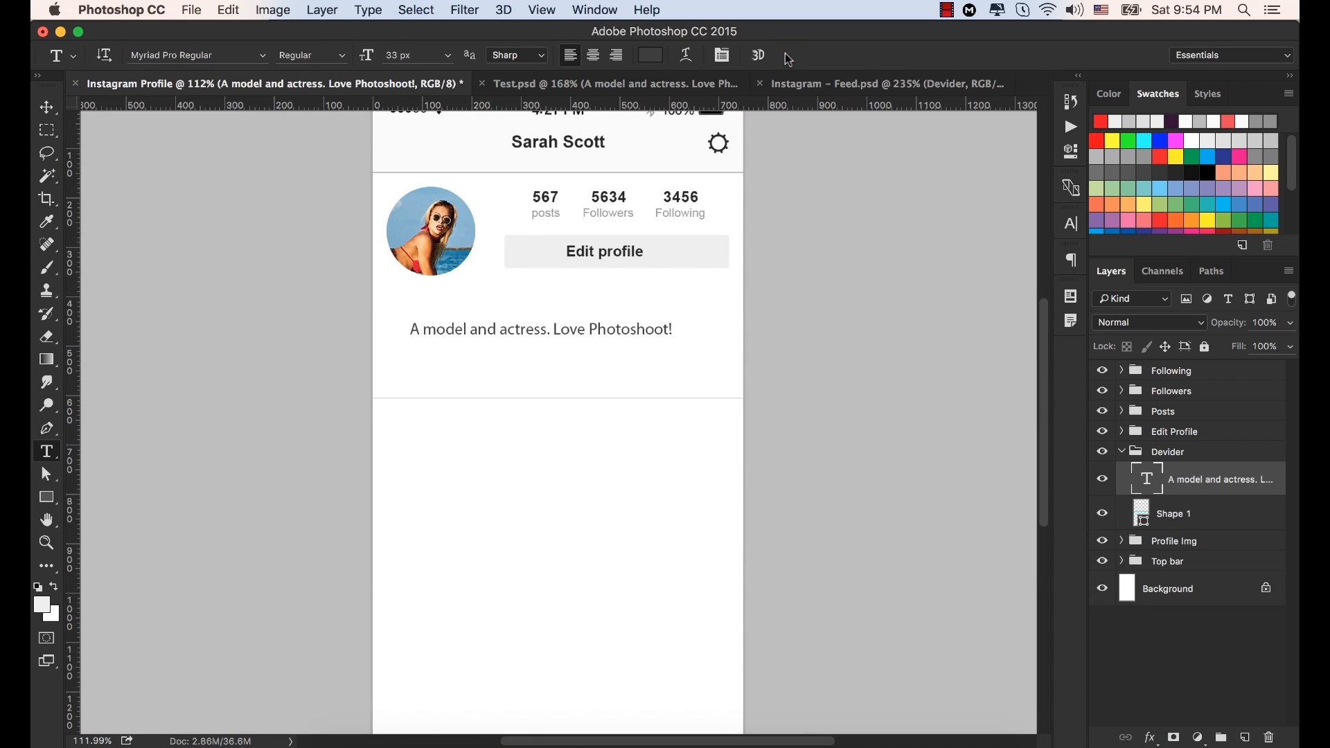
# Show the guides and move the bio text so its left edge aligns with the left margin guide under the profile picture.
pyautogui.click(41, 104)
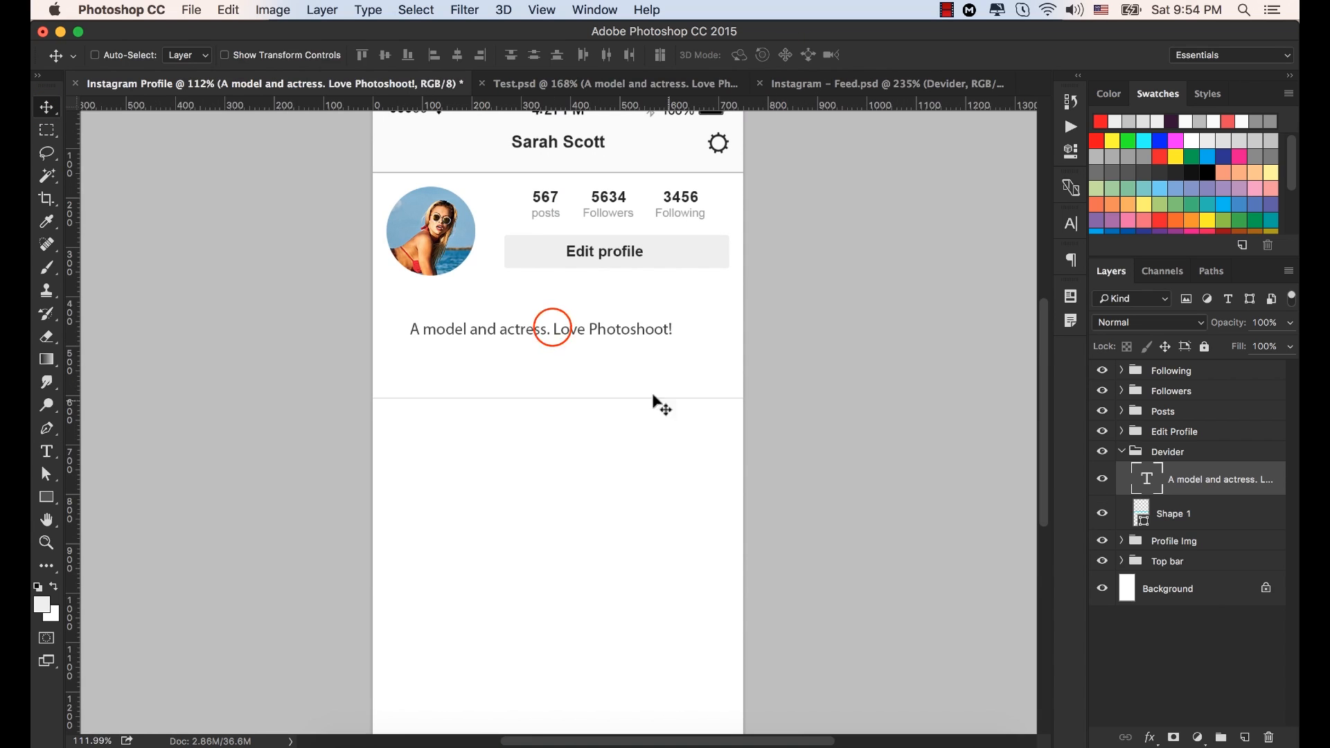
pyautogui.moveTo(555, 332); pyautogui.dragTo(534, 331)
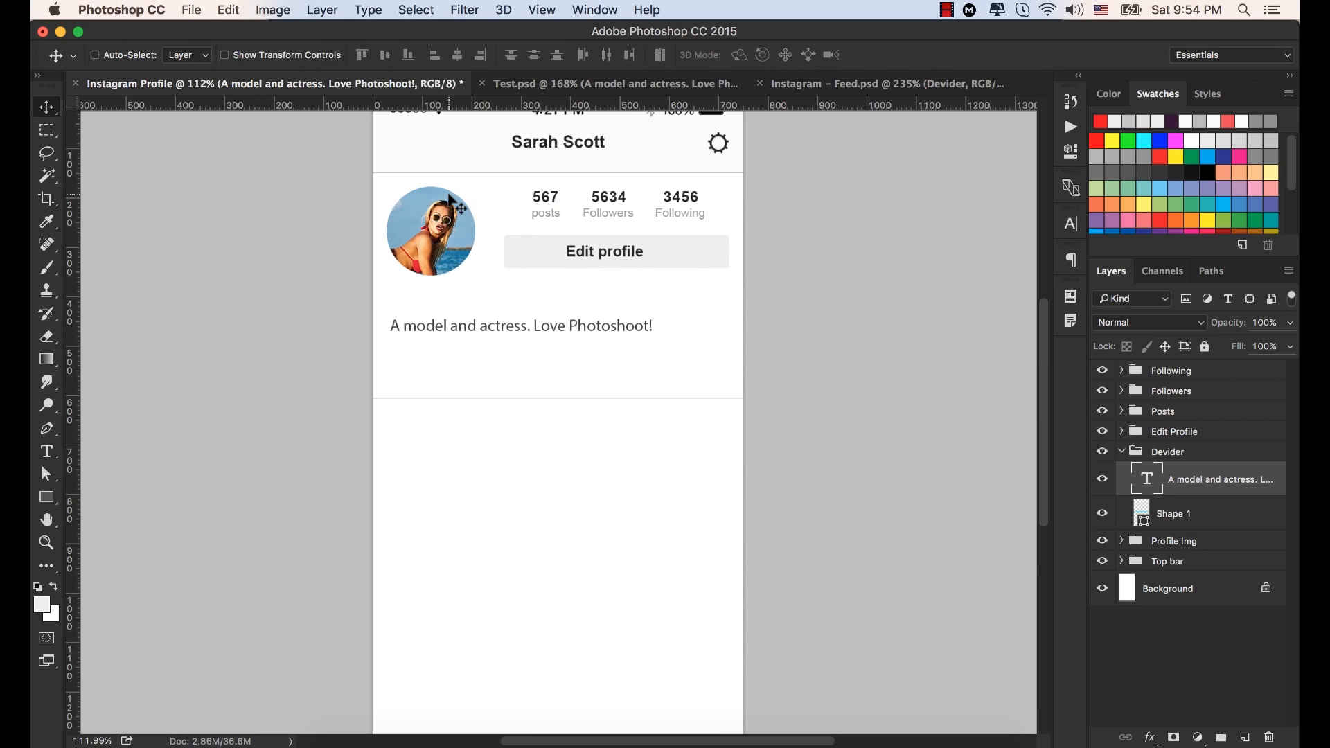
pyautogui.press('super+semicolon')
pyautogui.click(473, 327)
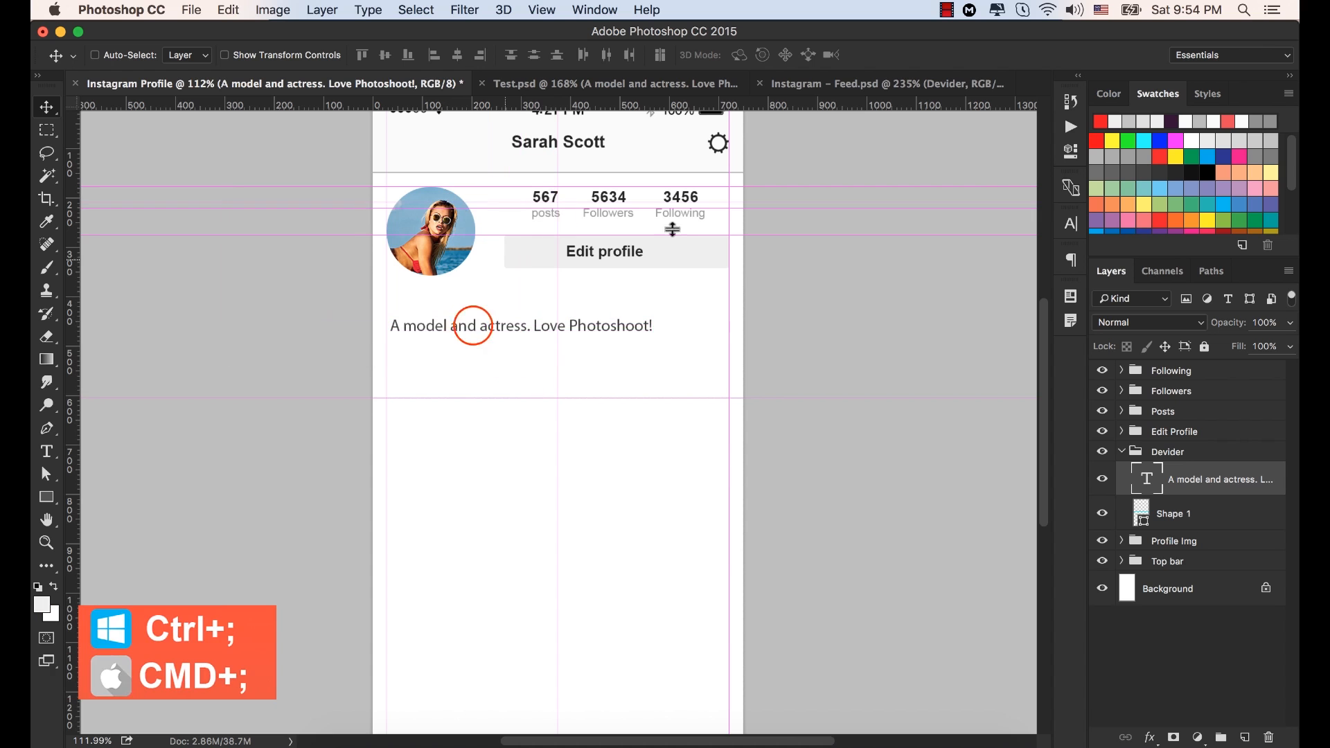
pyautogui.click(473, 327)
pyautogui.moveTo(473, 327); pyautogui.dragTo(471, 330)
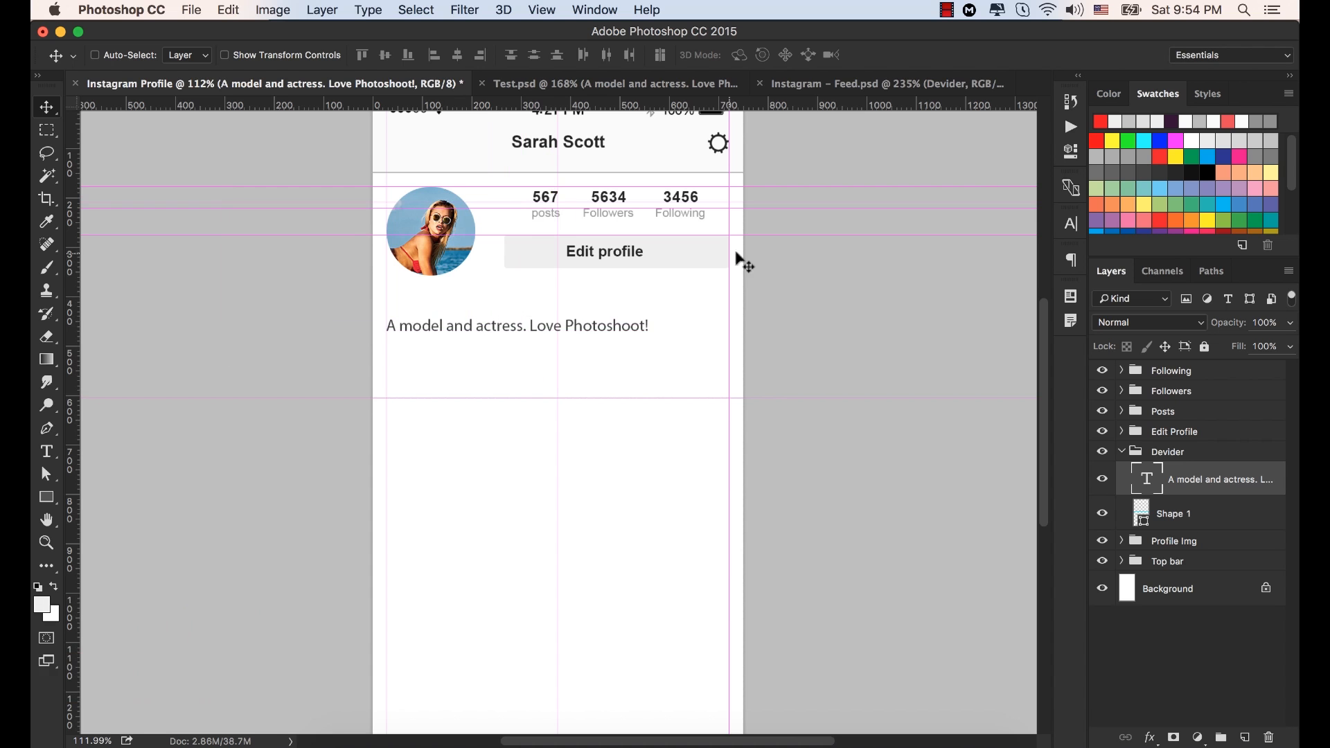
# Examine the bio text's font, size and colour settings without changing them.
pyautogui.click(1071, 227)
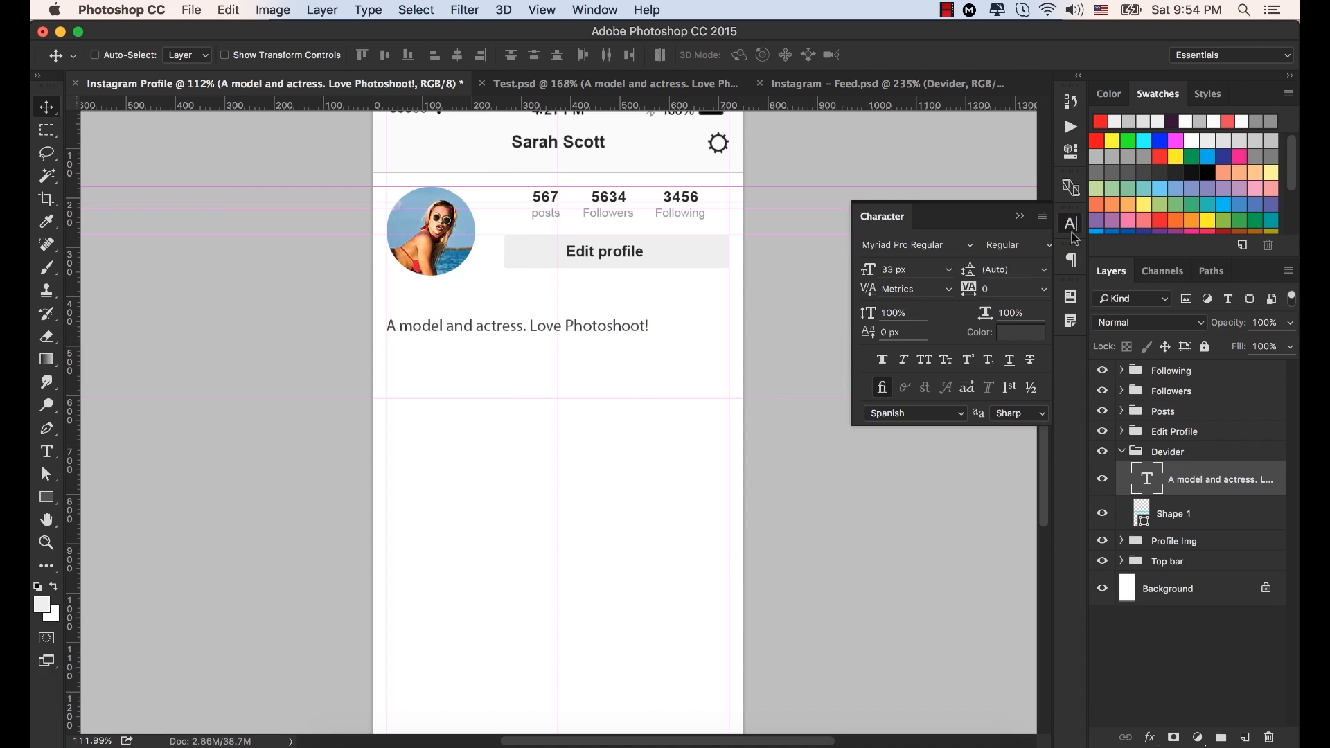
pyautogui.click(962, 248)
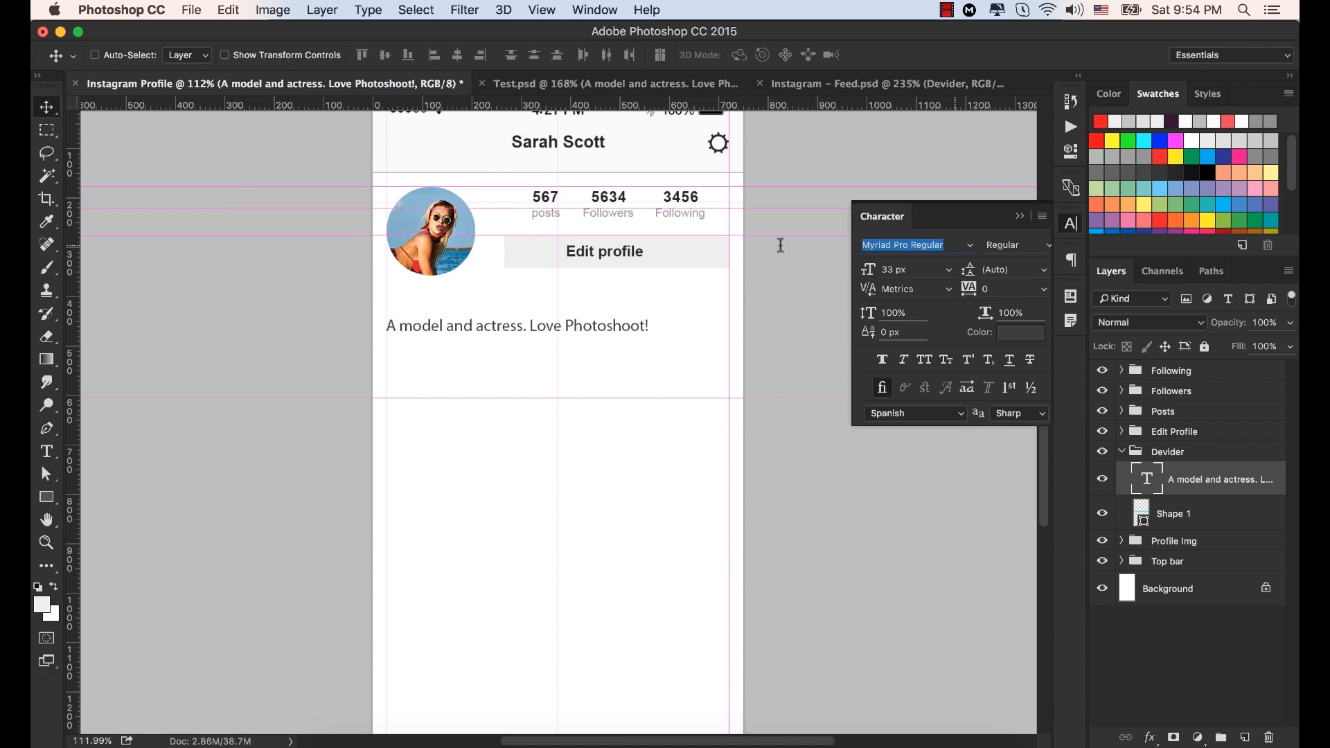
pyautogui.click(923, 267)
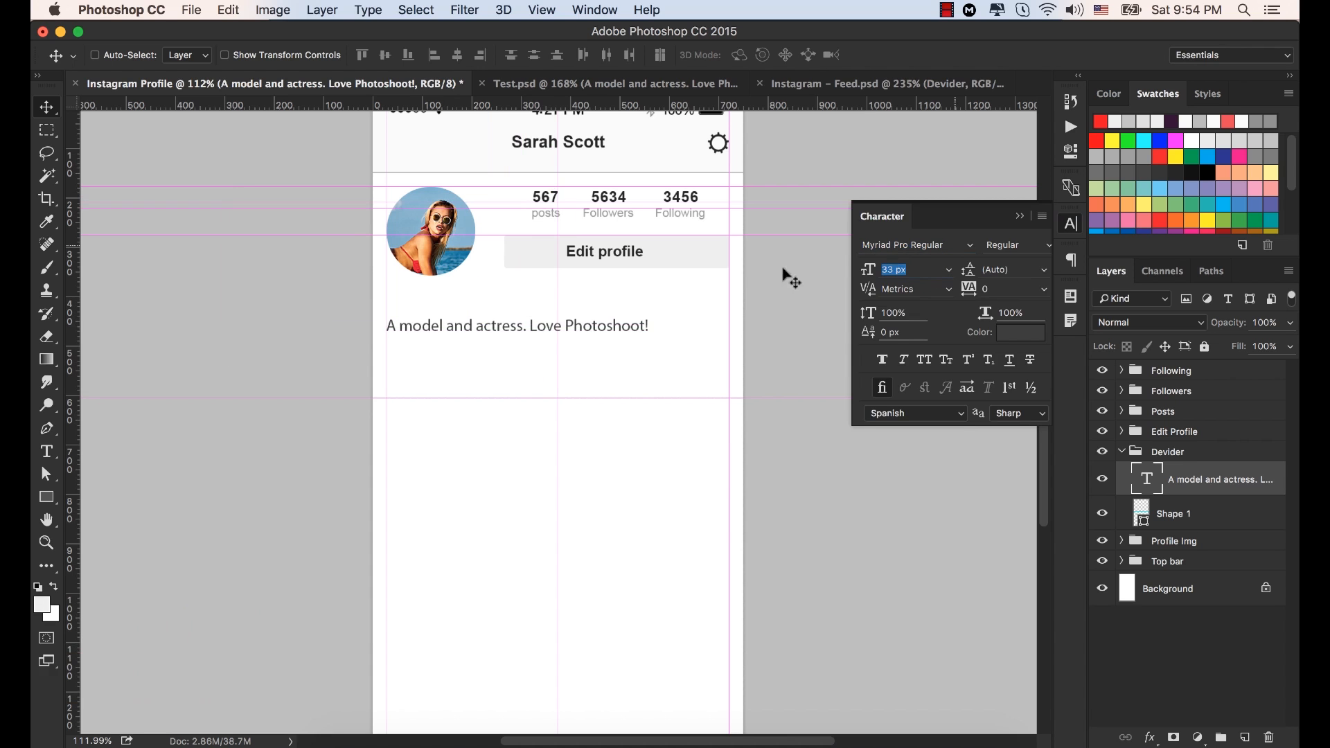
pyautogui.click(1033, 333)
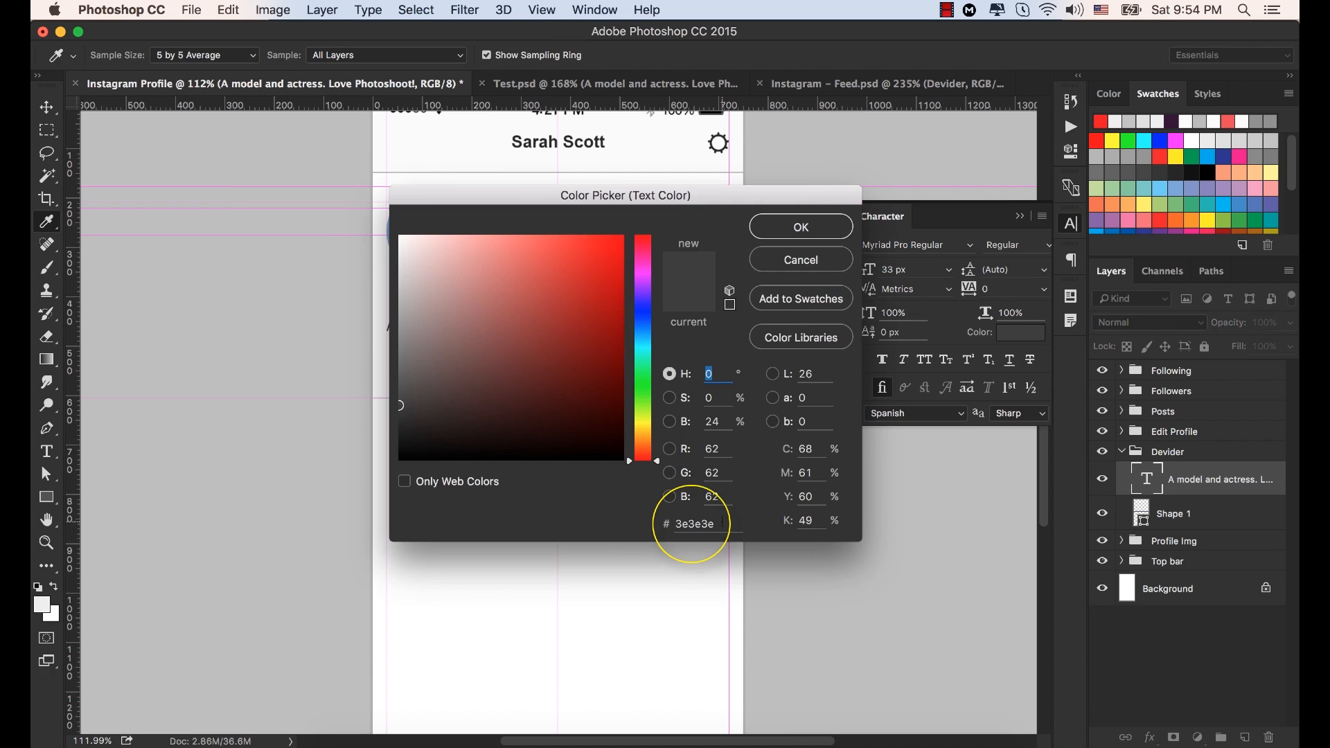
pyautogui.click(800, 227)
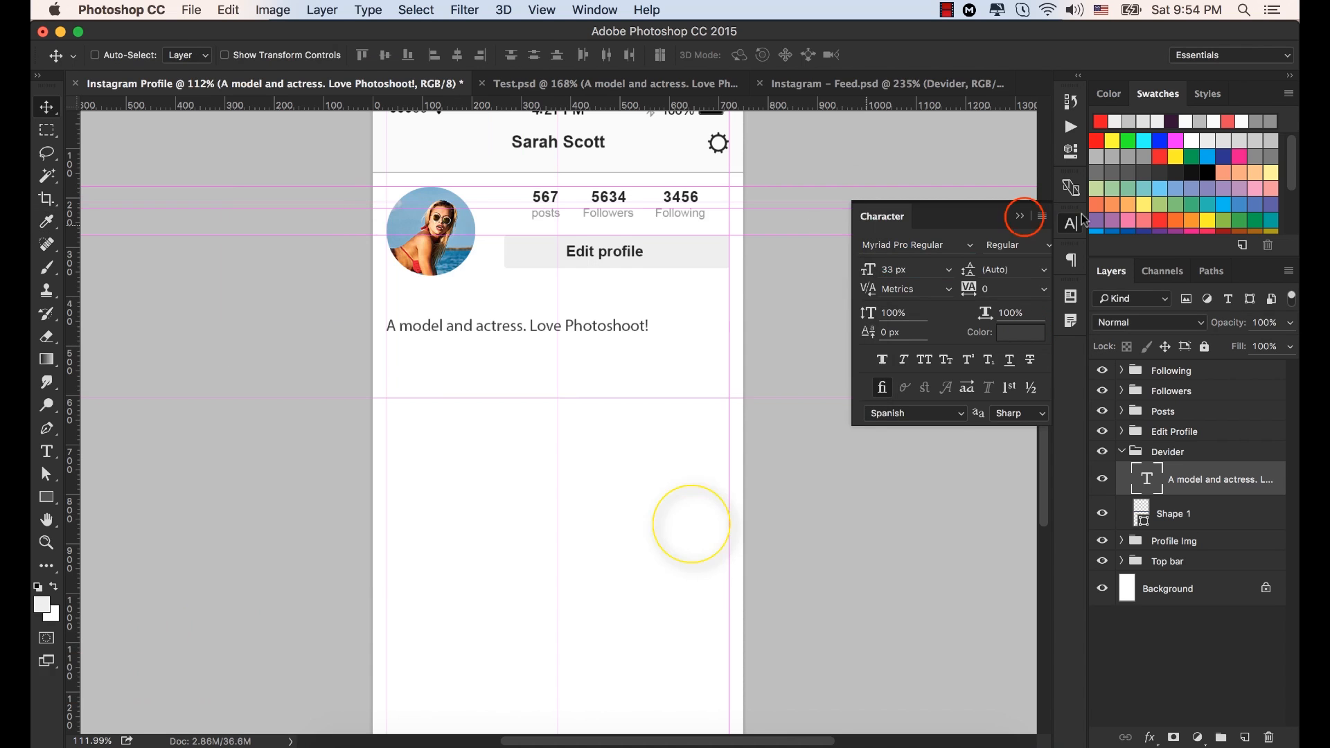
# Draw a rectangle about 104 px tall directly below the divider line near the left margin and set its width to 105 px.
pyautogui.click(1074, 222)
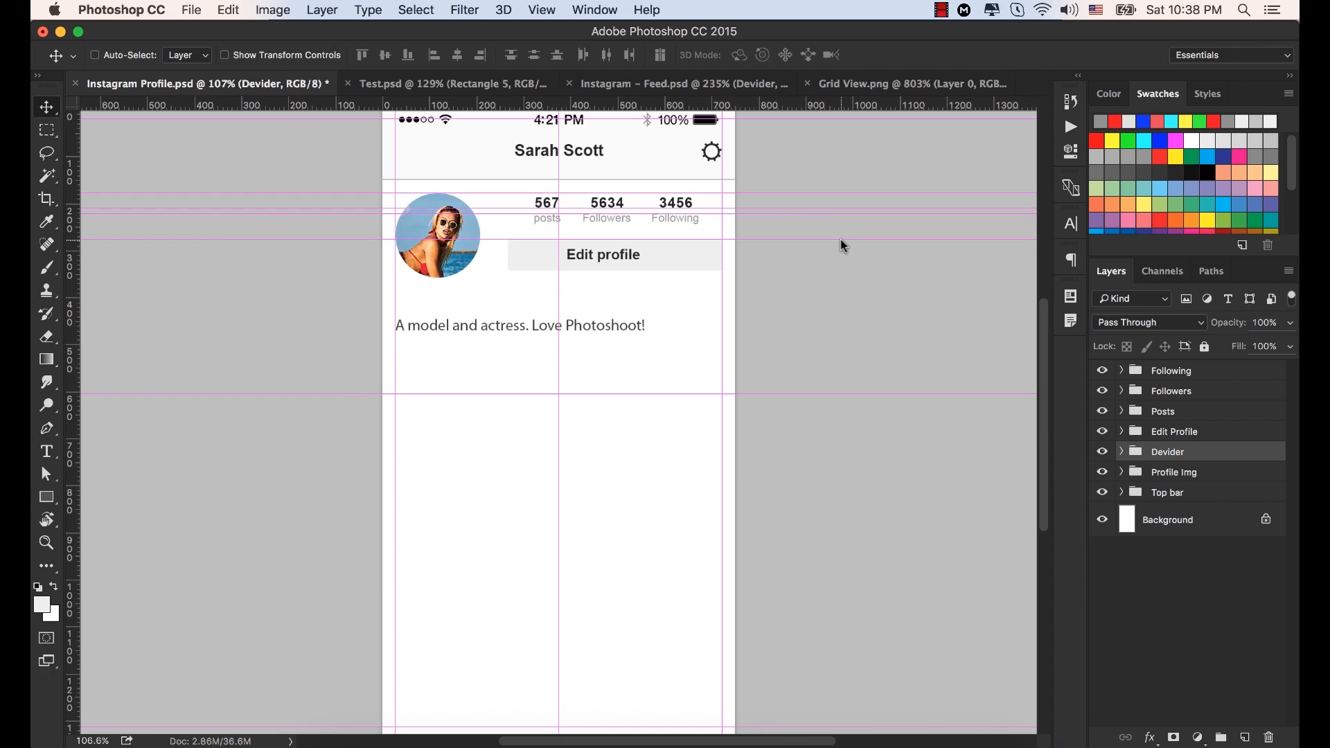
pyautogui.click(47, 498)
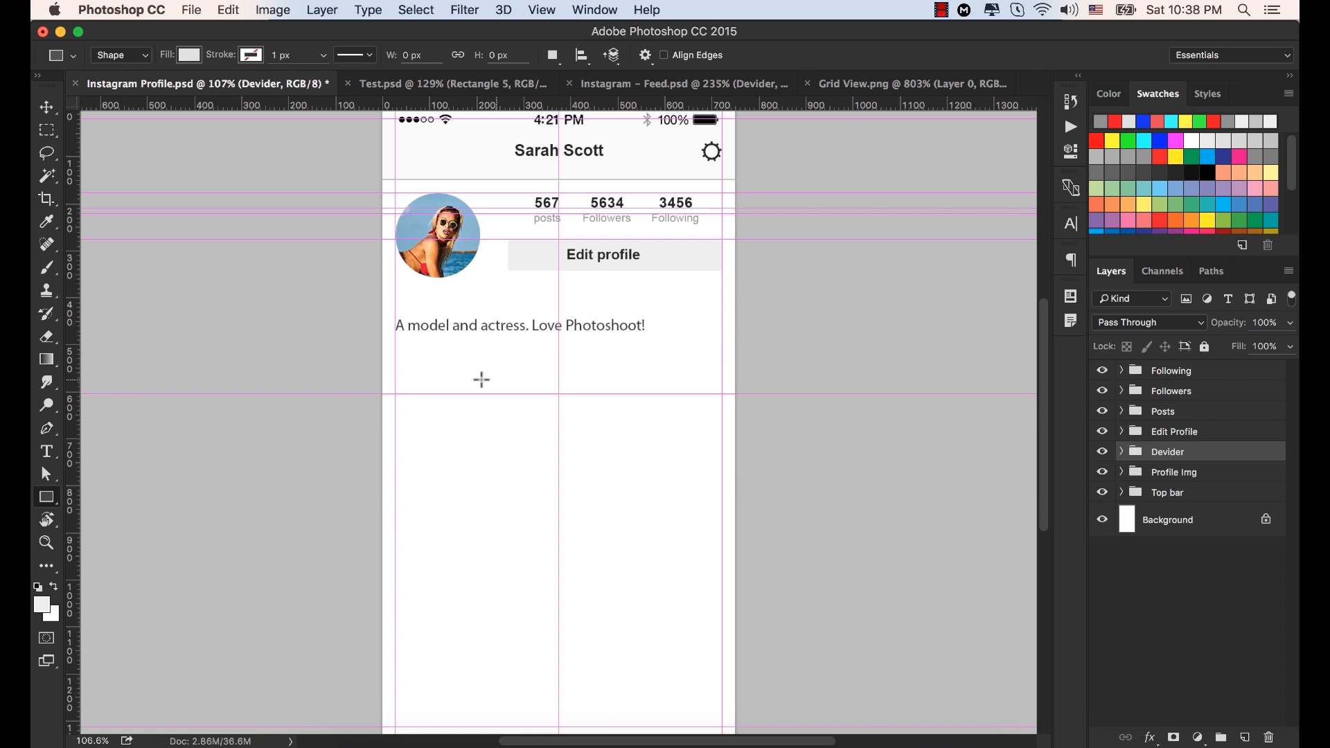
pyautogui.click(407, 393)
pyautogui.moveTo(408, 393); pyautogui.dragTo(459, 441)
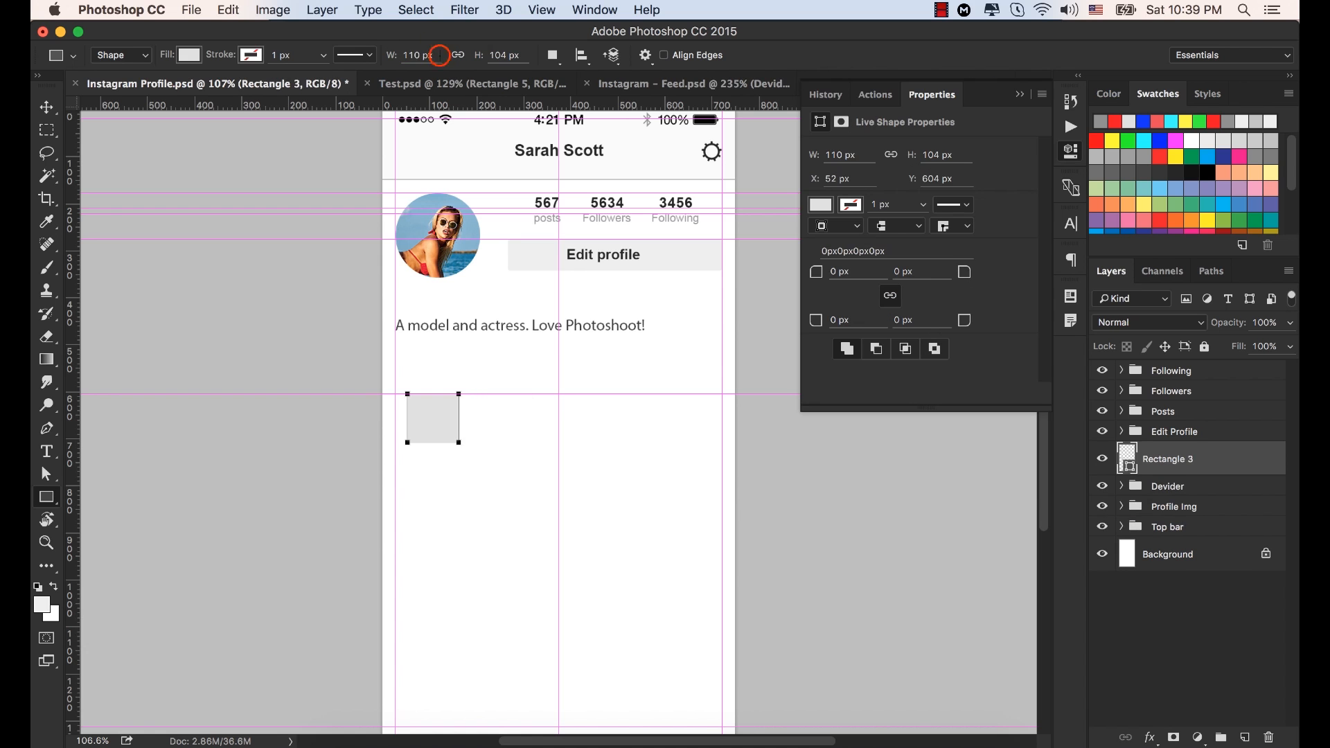
pyautogui.click(420, 55)
pyautogui.write('105')
pyautogui.press('Return')
# Fill the small rectangle below the divider line with red.
pyautogui.click(821, 205)
pyautogui.click(824, 315)
pyautogui.click(1019, 95)
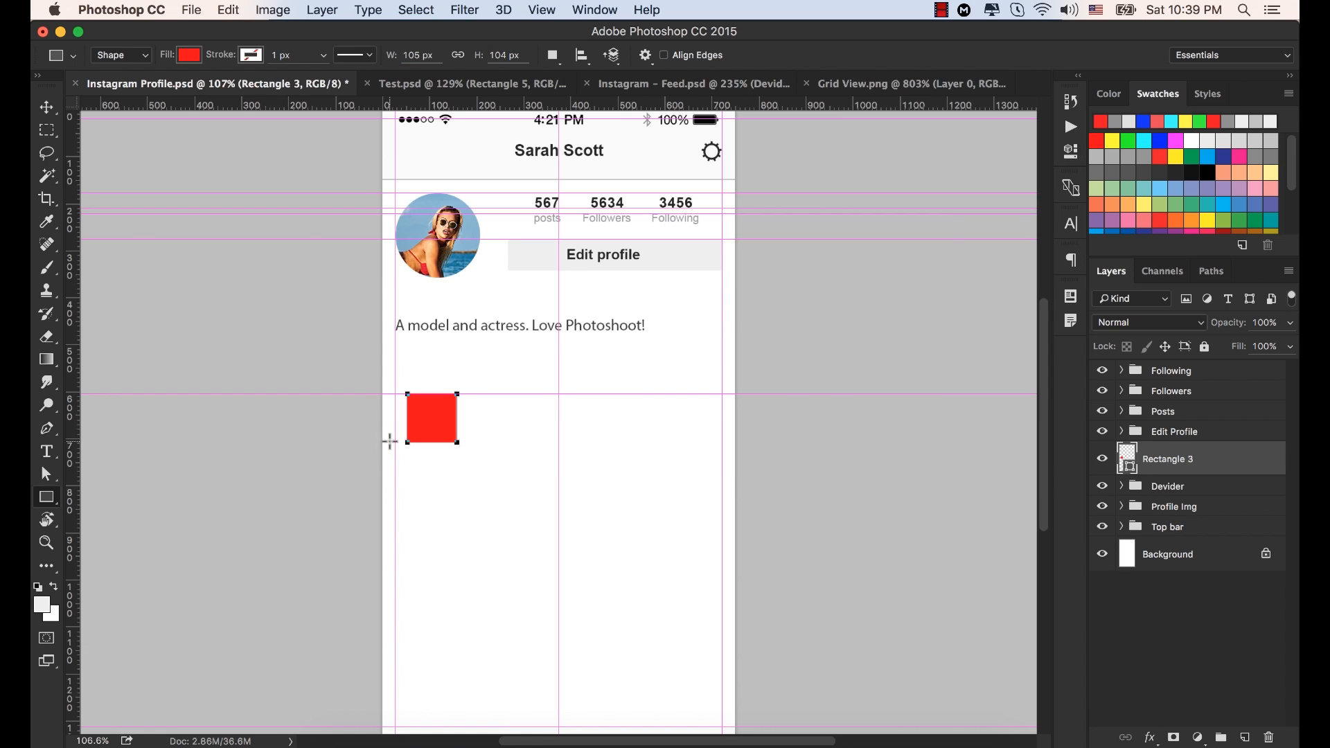
# Draw a rectangle about 268 × 201 px directly beneath the red one, near the canvas's left edge, and fill it with mid grey.
pyautogui.moveTo(385, 442); pyautogui.dragTo(510, 536)
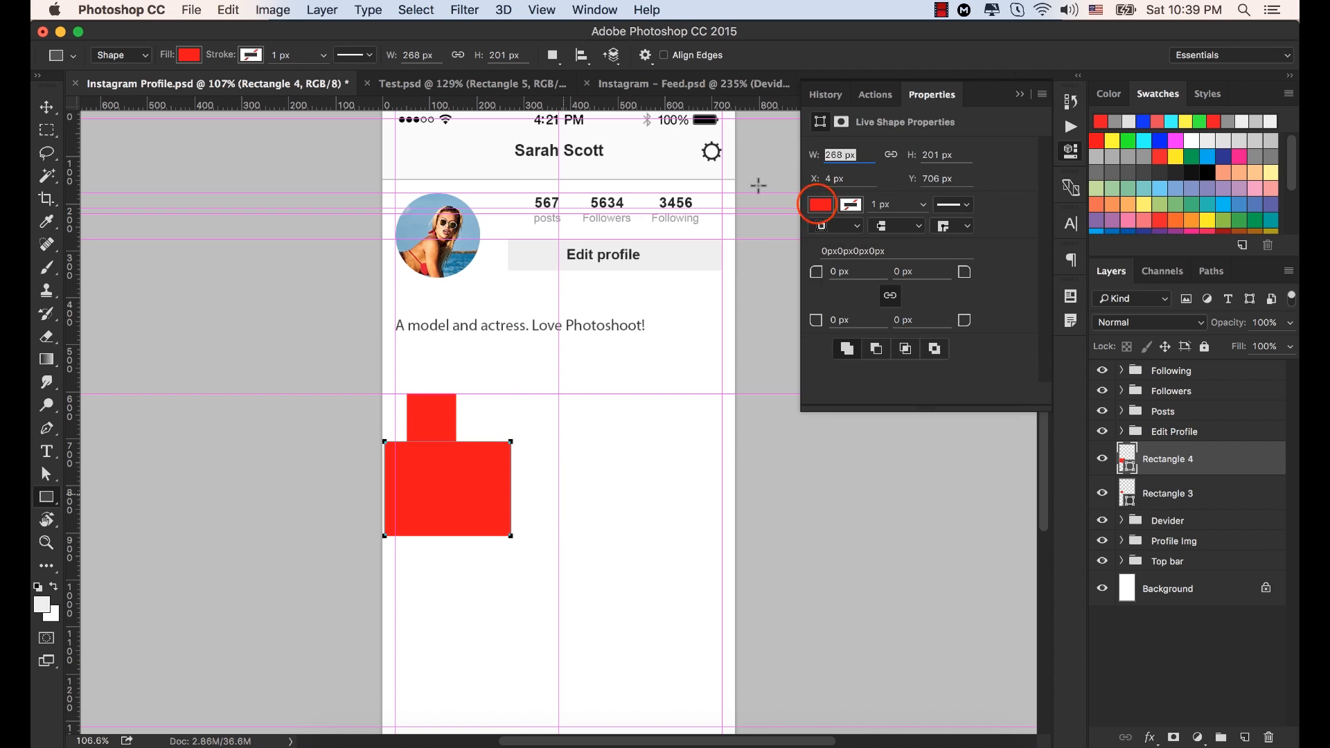
pyautogui.click(820, 204)
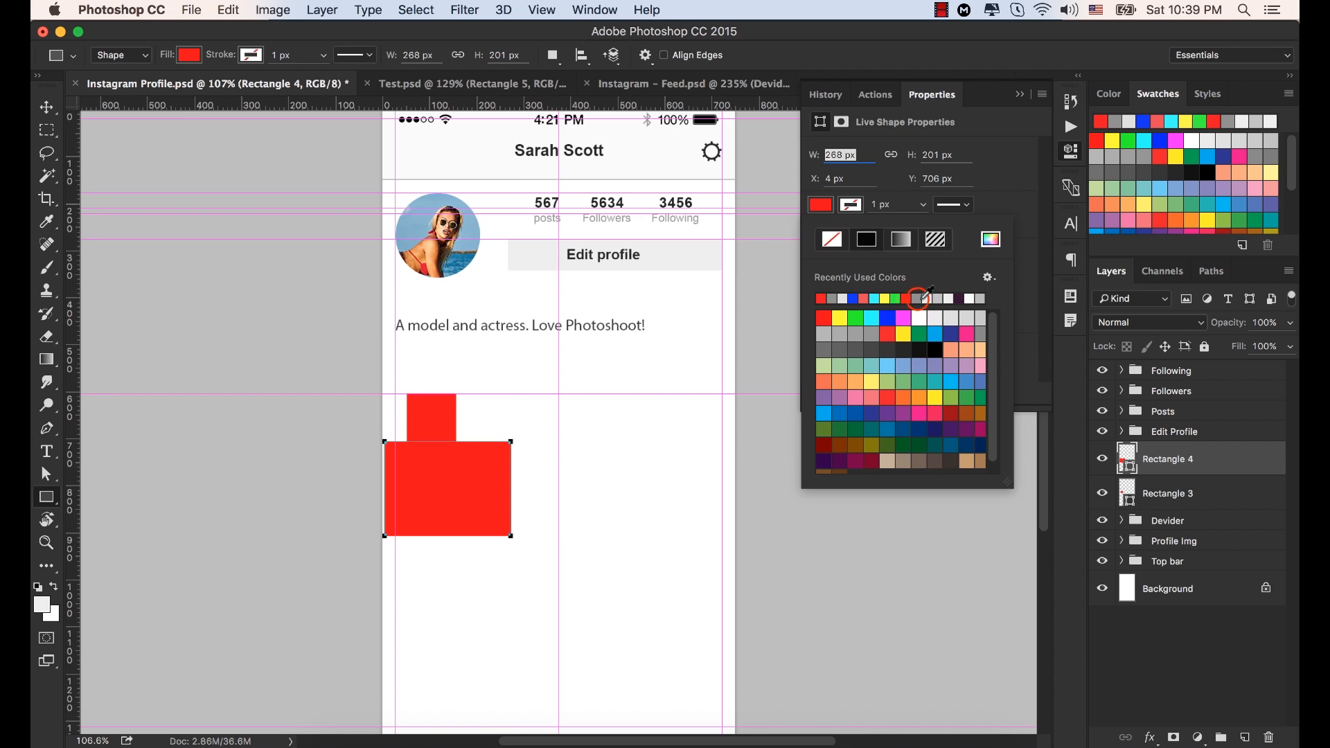
pyautogui.click(919, 298)
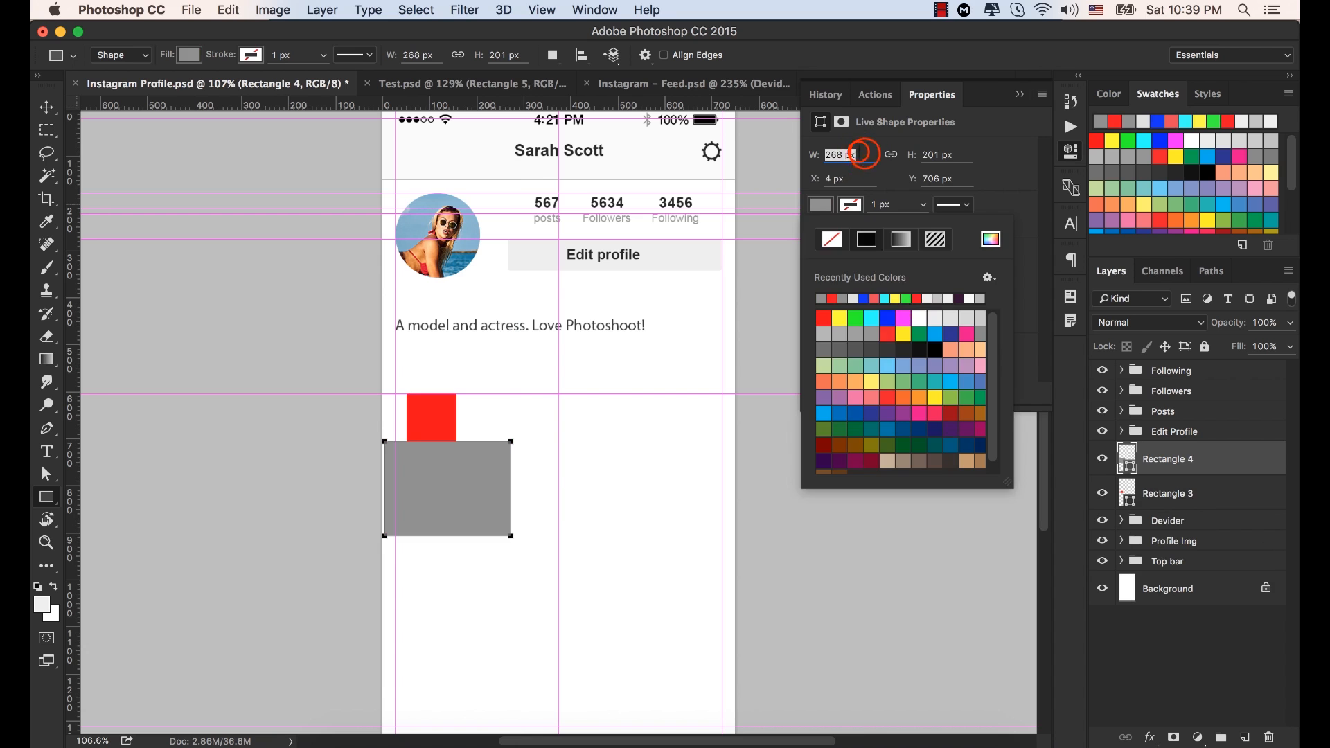
# Set the grey rectangle's width to 248 px and its height to 251 px.
pyautogui.click(863, 154)
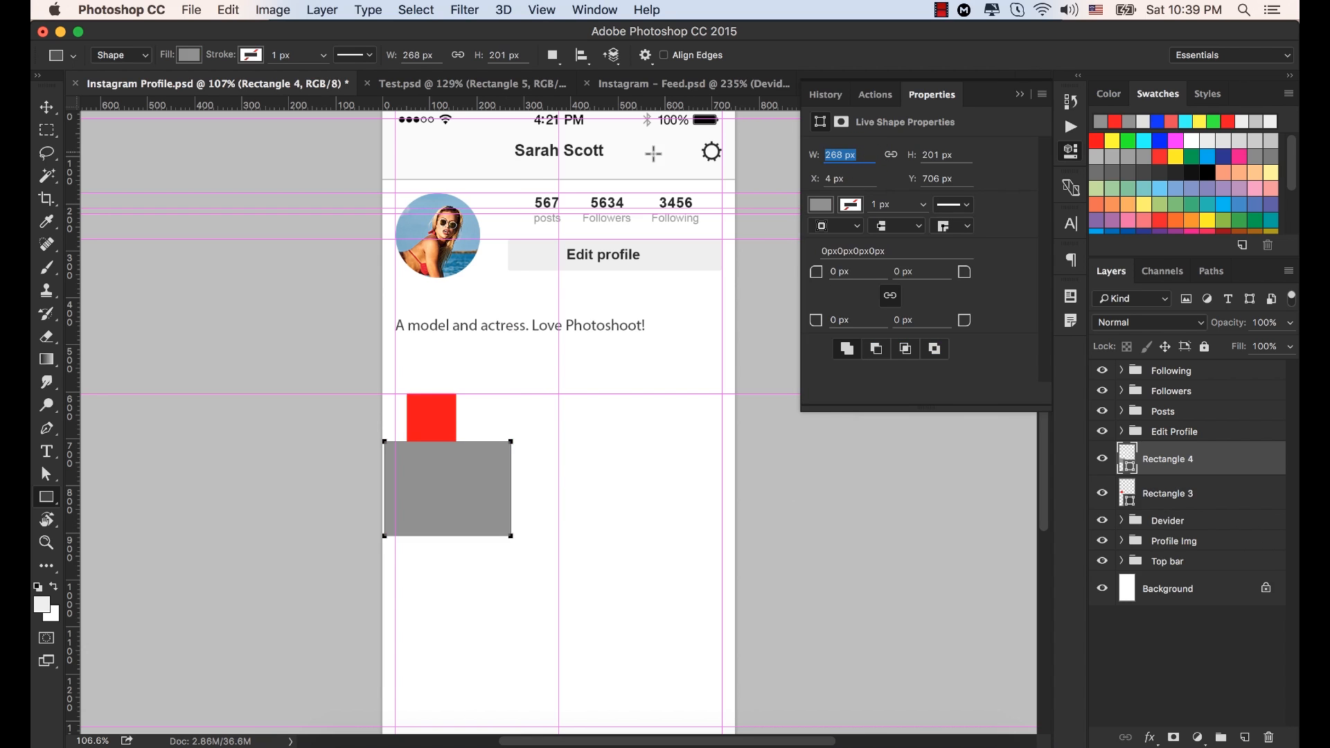
pyautogui.write('248')
pyautogui.press('Tab')
pyautogui.write('2')
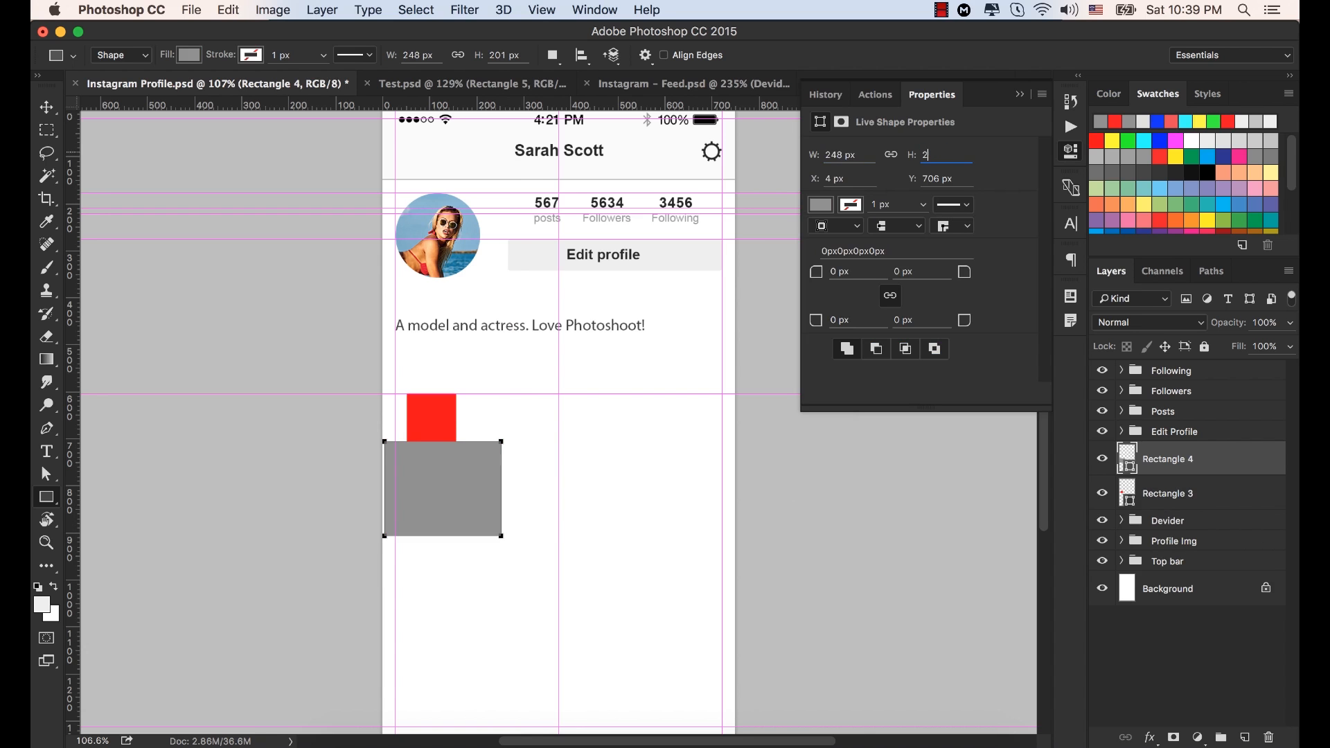
pyautogui.press('Return')
pyautogui.click(1019, 95)
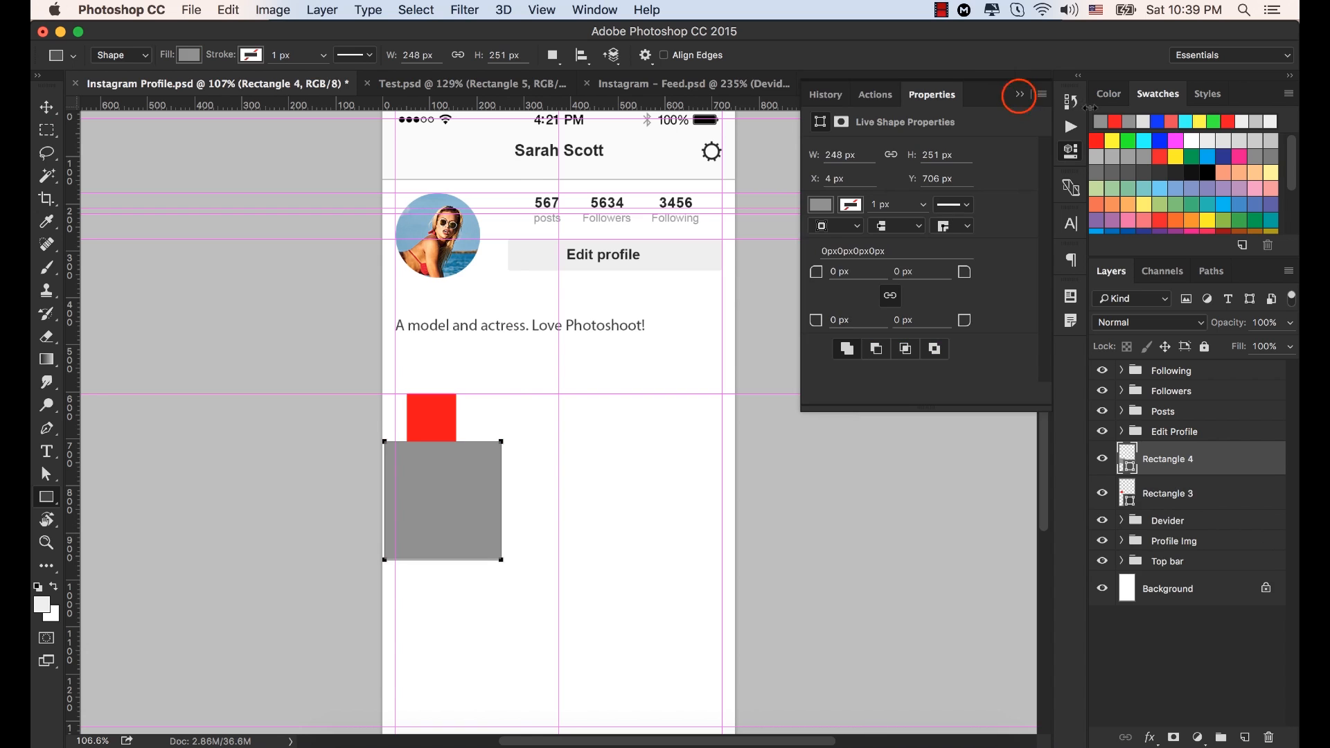
# Move the grey rectangle flush against the canvas's left edge and the bottom of the red rectangle.
pyautogui.click(41, 111)
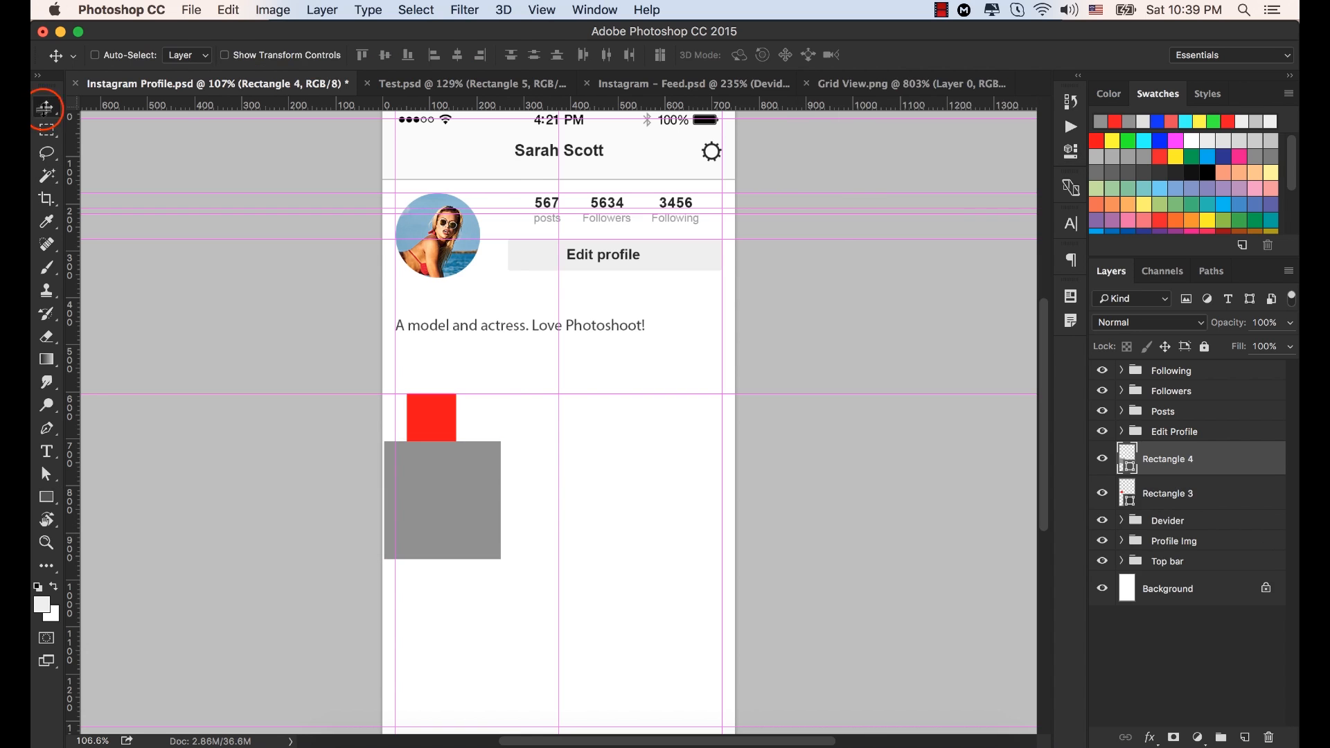
pyautogui.scroll(1, 466, 496)
pyautogui.scroll(3, 468, 496)
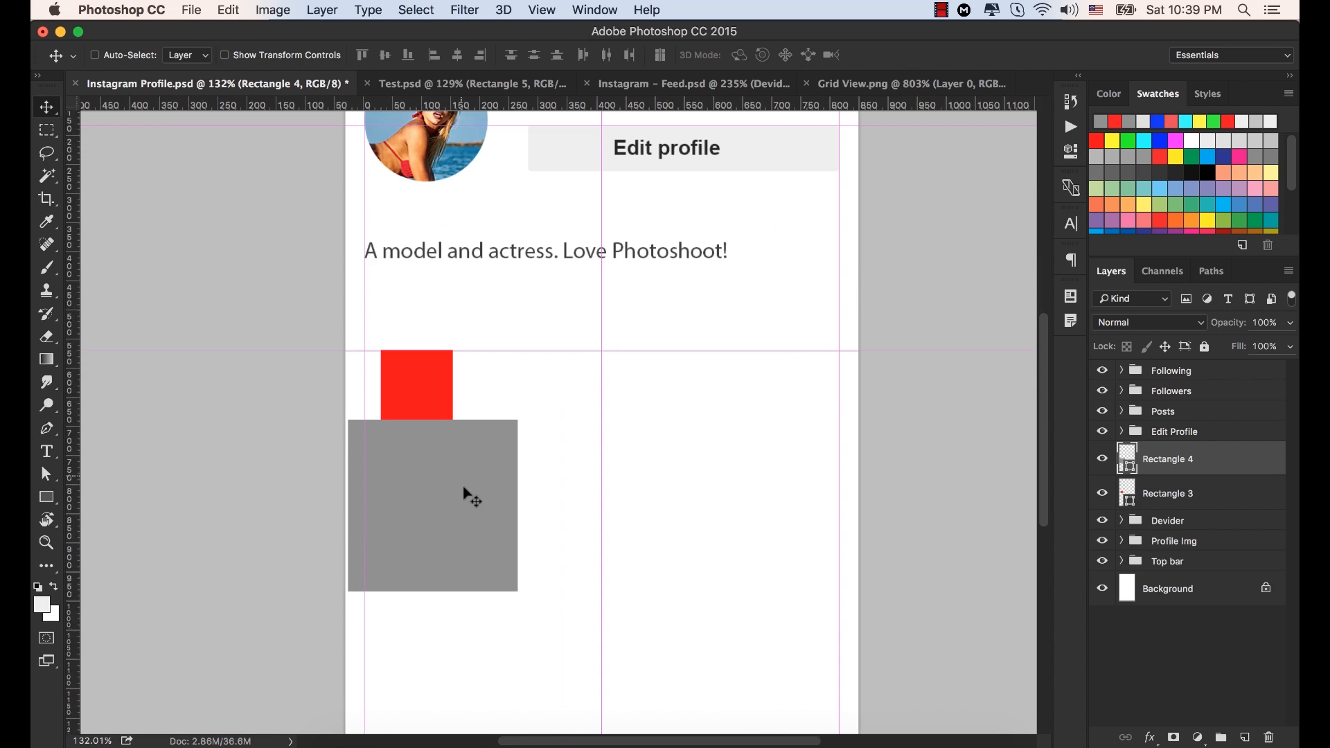
pyautogui.click(450, 490)
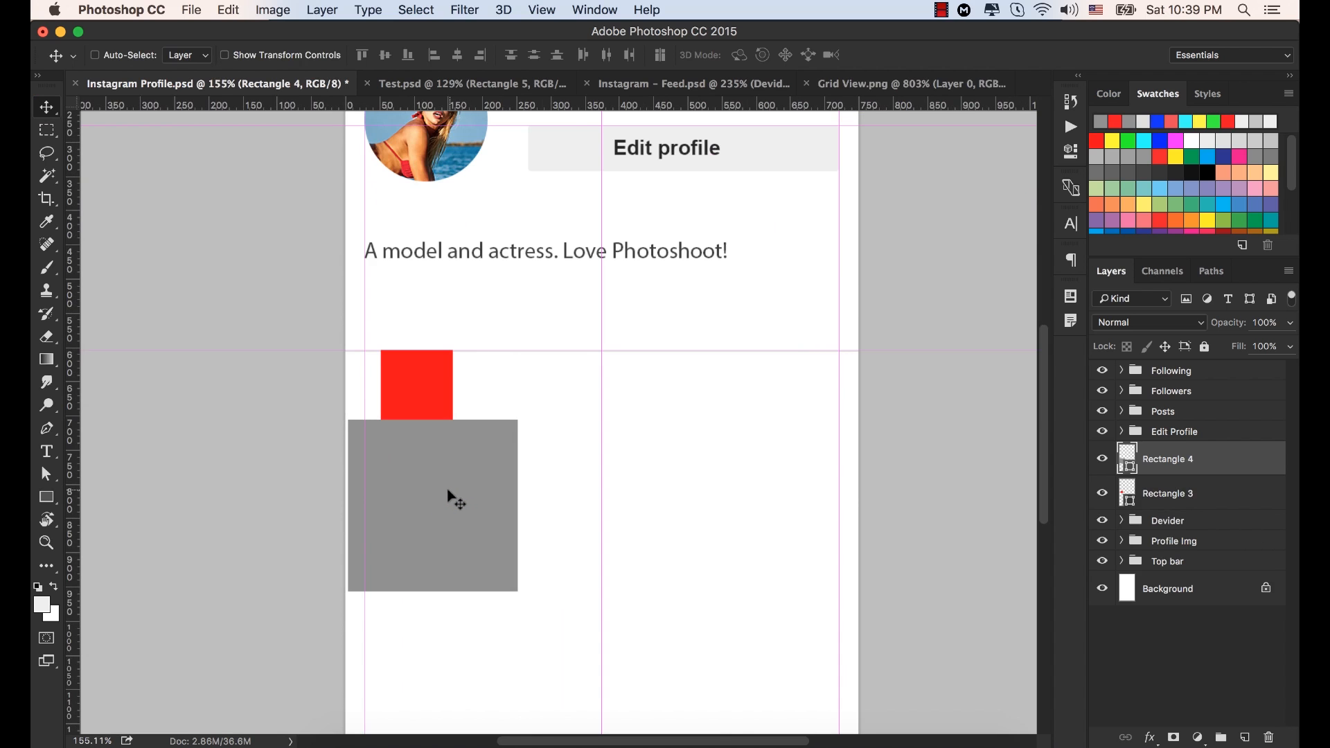
pyautogui.moveTo(448, 490); pyautogui.dragTo(447, 494)
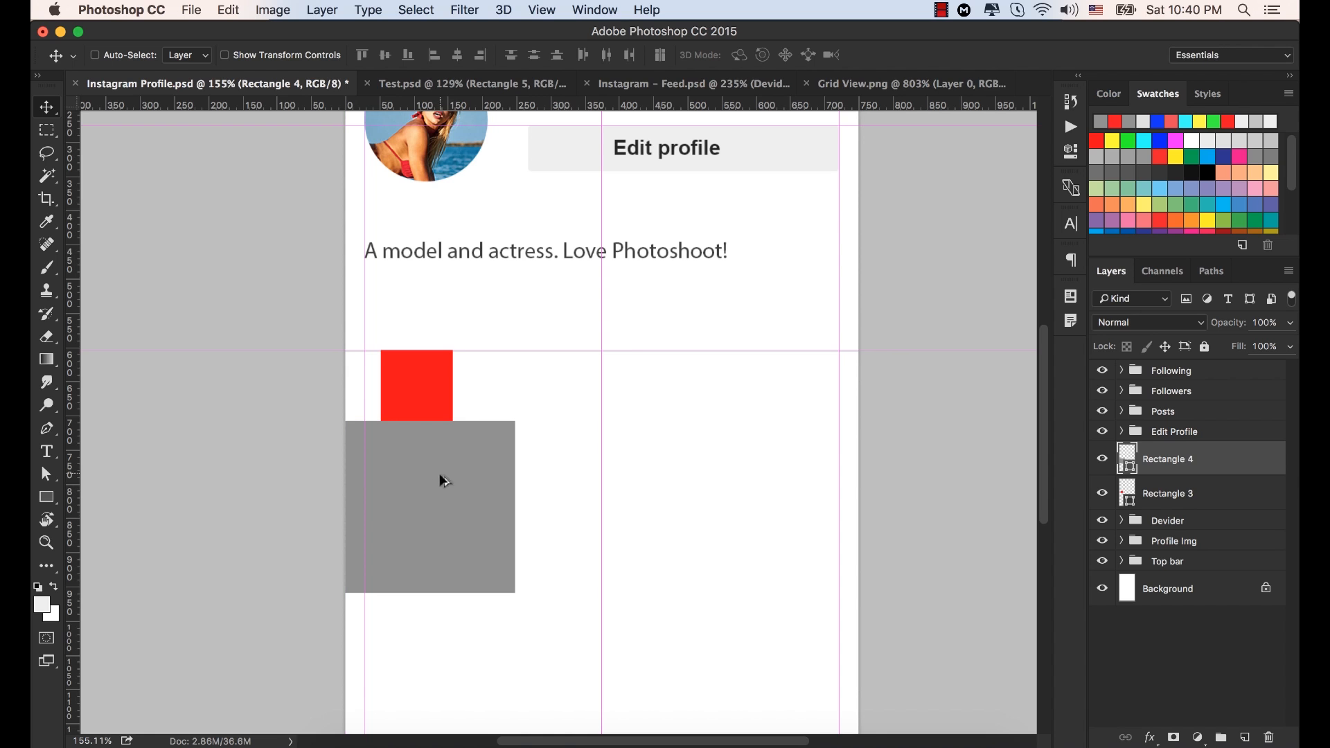
# Duplicate the grey rectangle to the canvas's right edge and to the centre, forming a row of three with equal narrow gaps.
pyautogui.keyDown('alt'); pyautogui.moveTo(424, 485); pyautogui.dragTo(767, 490); pyautogui.keyUp('alt')
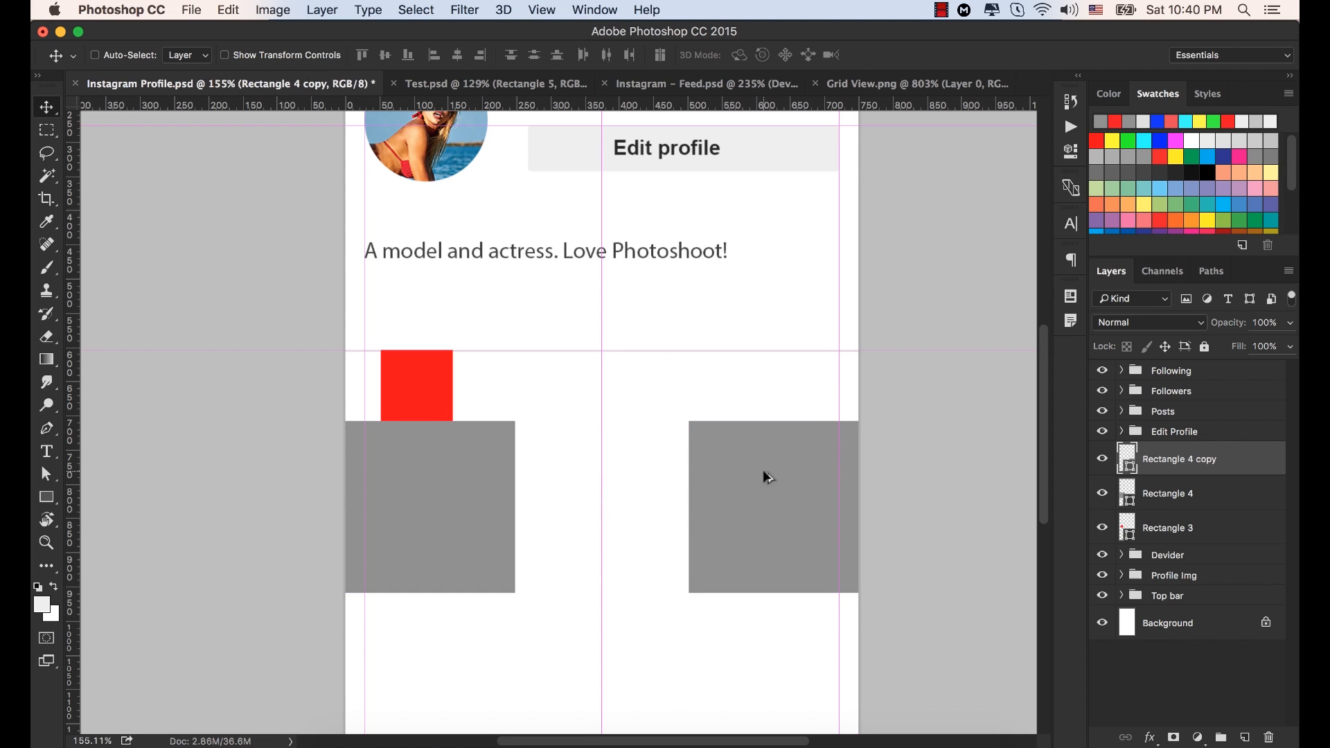
pyautogui.keyDown('alt'); pyautogui.moveTo(776, 491); pyautogui.dragTo(607, 495); pyautogui.keyUp('alt')
pyautogui.scroll(3, 606, 519)
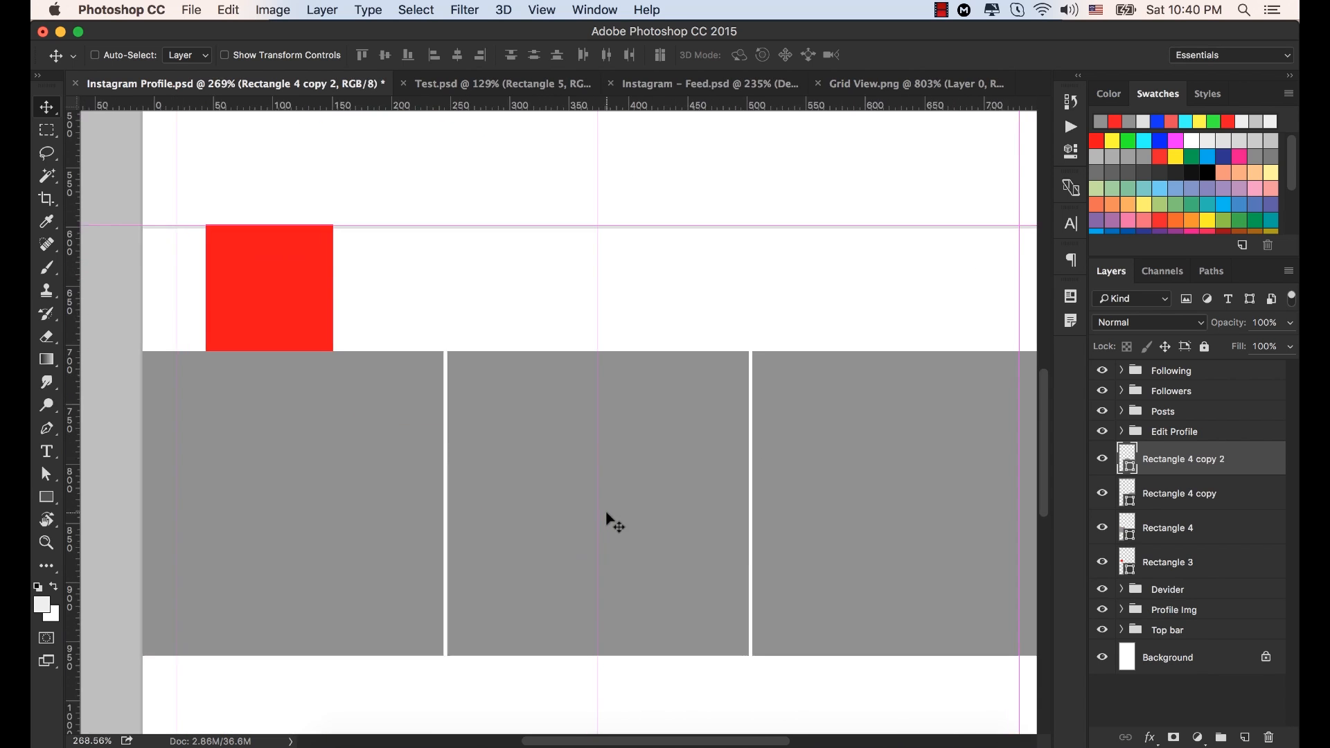
pyautogui.scroll(2, 607, 519)
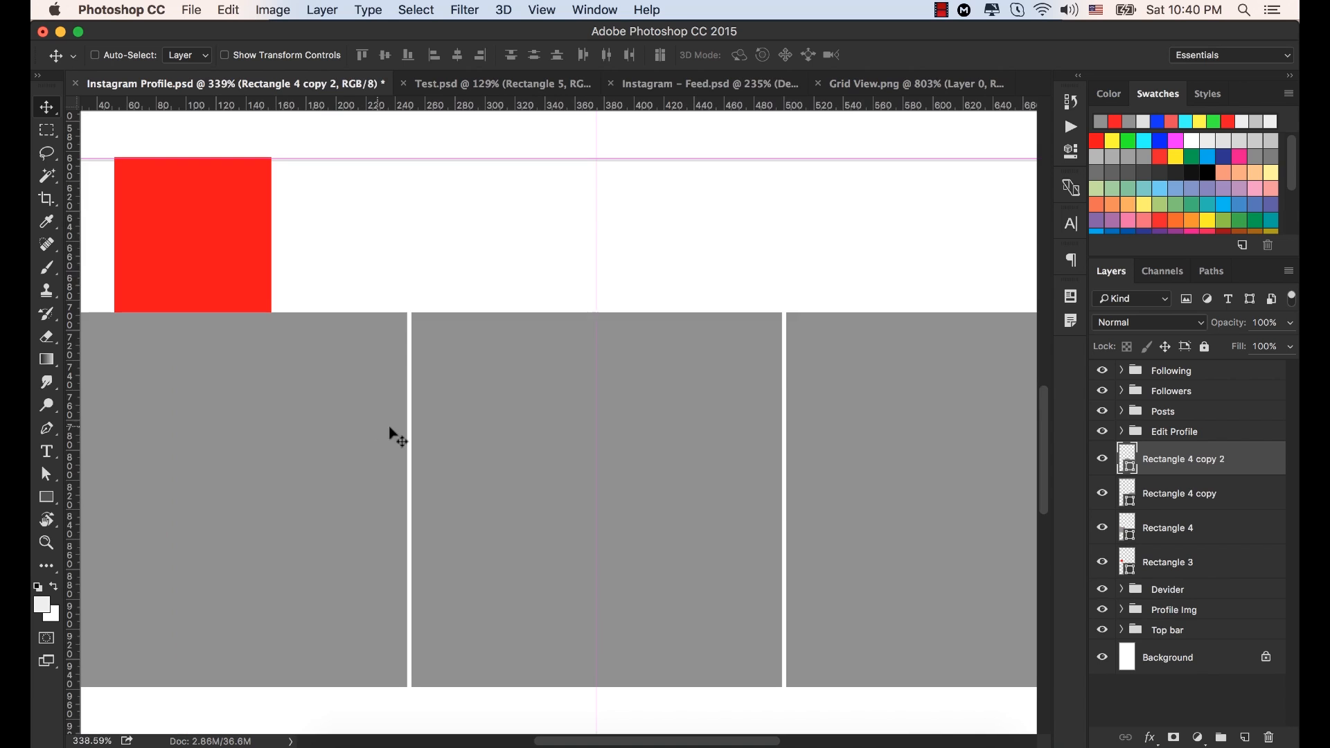
pyautogui.scroll(-1, 584, 463)
pyautogui.scroll(-5, 584, 463)
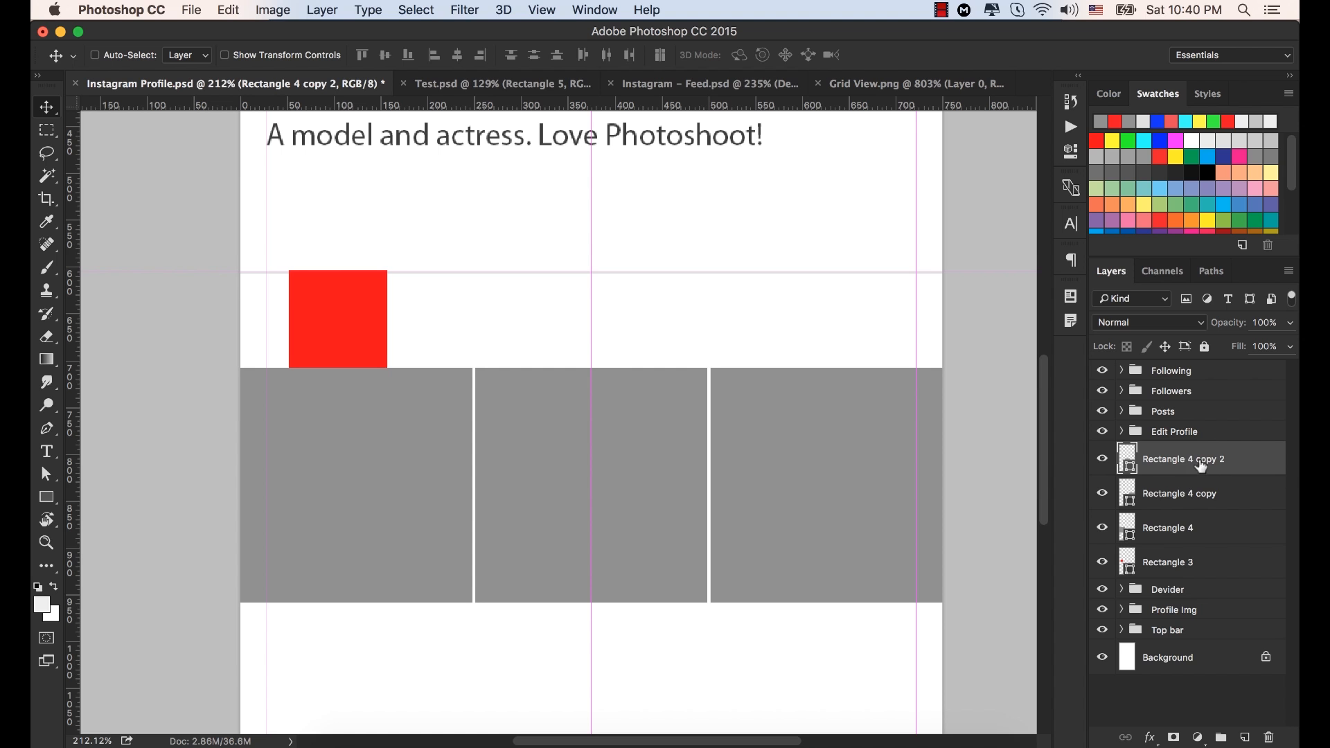
# Group the three grey rectangle layers and name the group "Row 1".
pyautogui.keyDown('shift'); pyautogui.click(1168, 495); pyautogui.keyUp('shift')
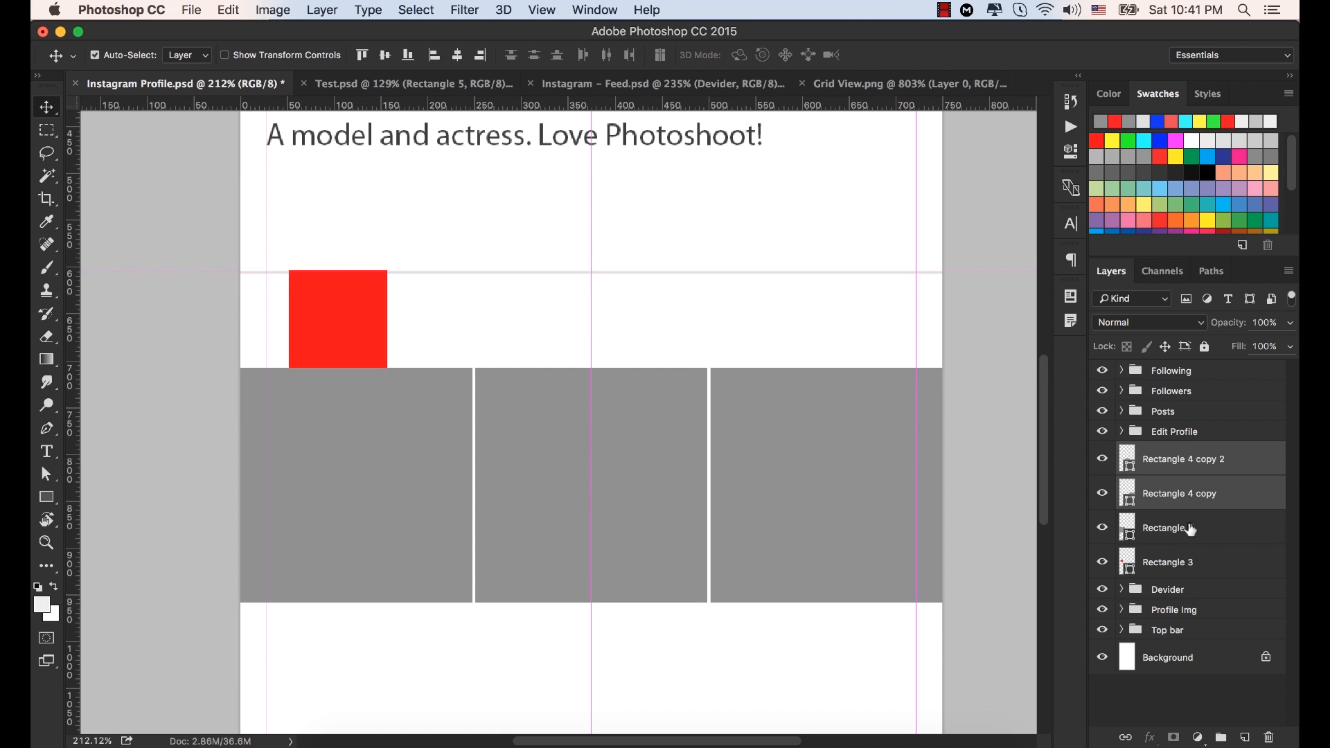
pyautogui.keyDown('shift'); pyautogui.click(1189, 529); pyautogui.keyUp('shift')
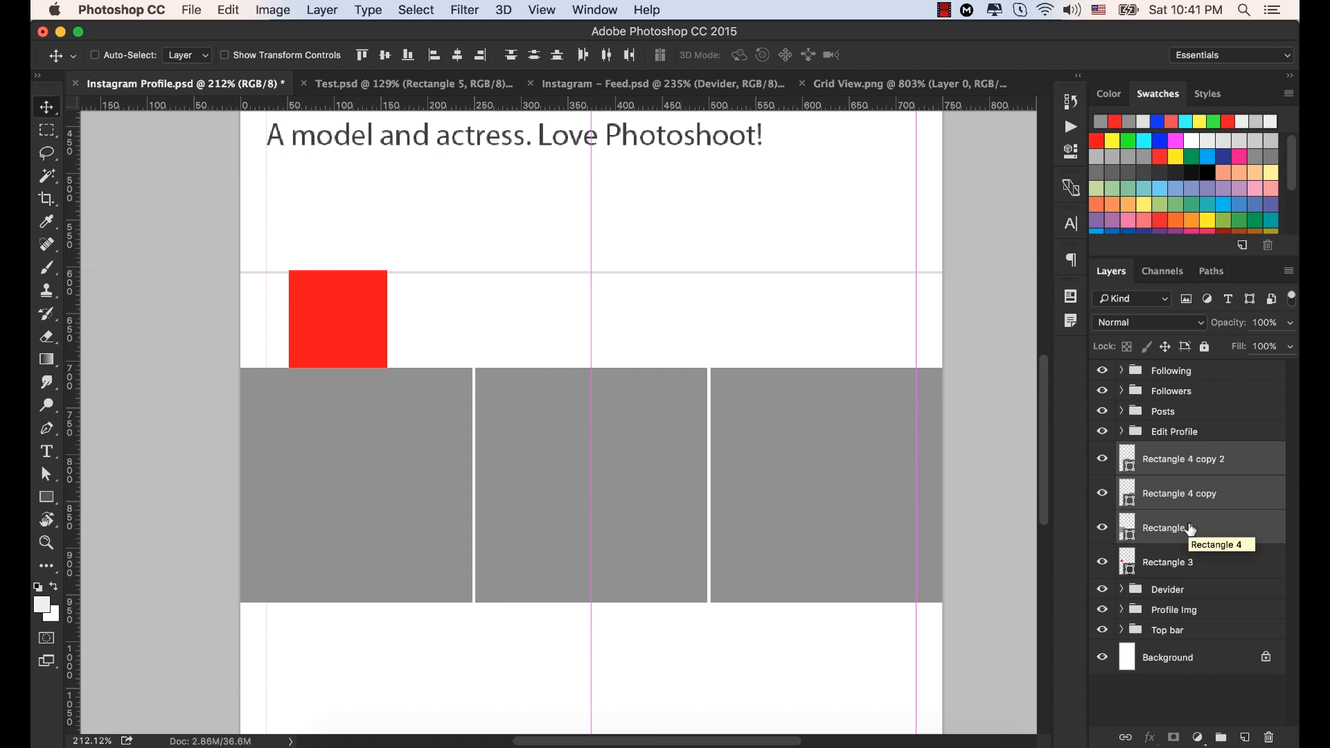
pyautogui.doubleClick(1165, 451)
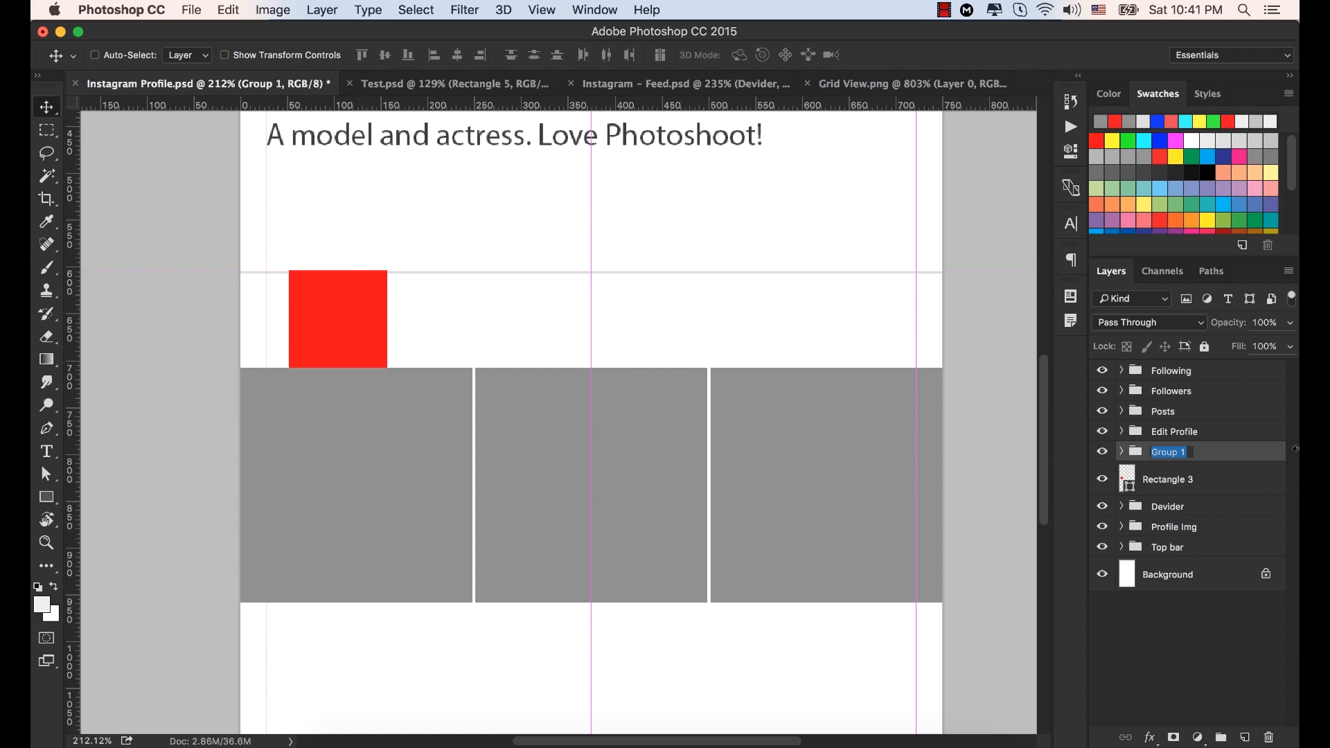
pyautogui.write('Row')
pyautogui.press('Return')
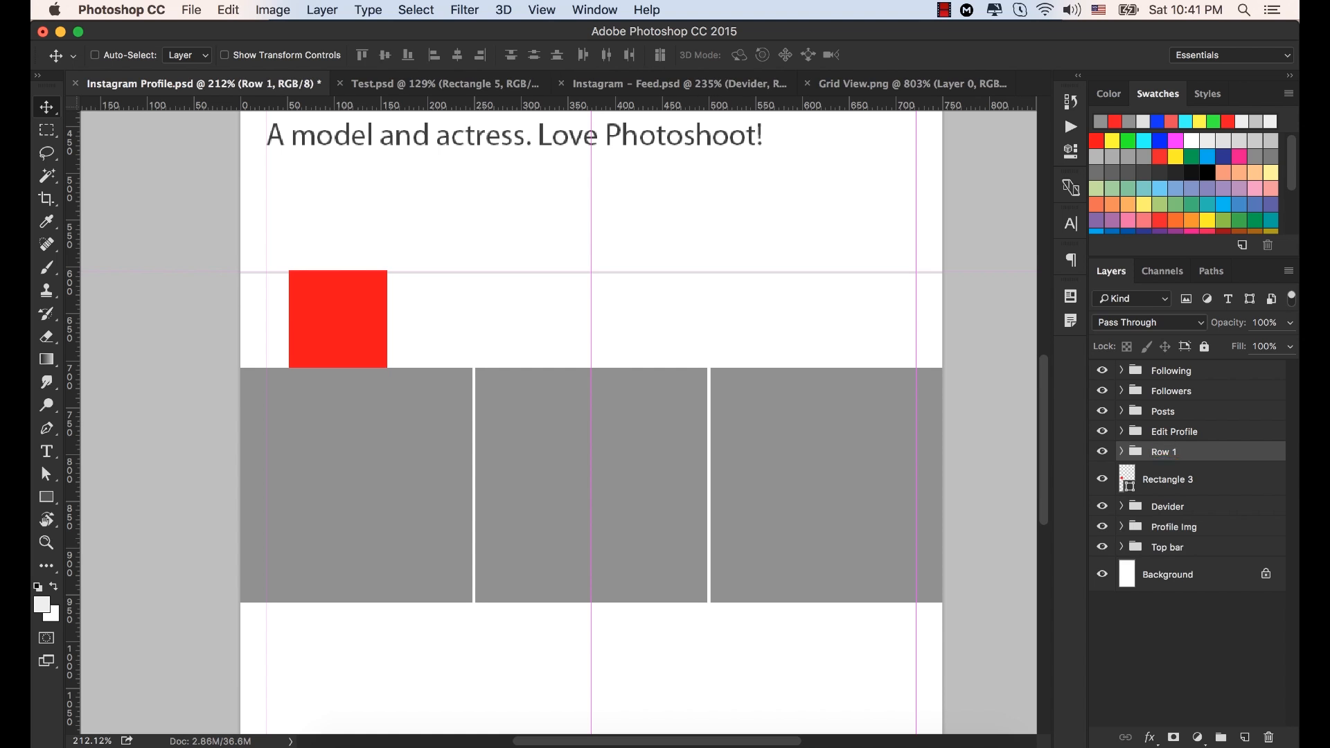
# Toggle the red rectangle's visibility to check the spacing it marks, and delete its layer.
pyautogui.click(1166, 481)
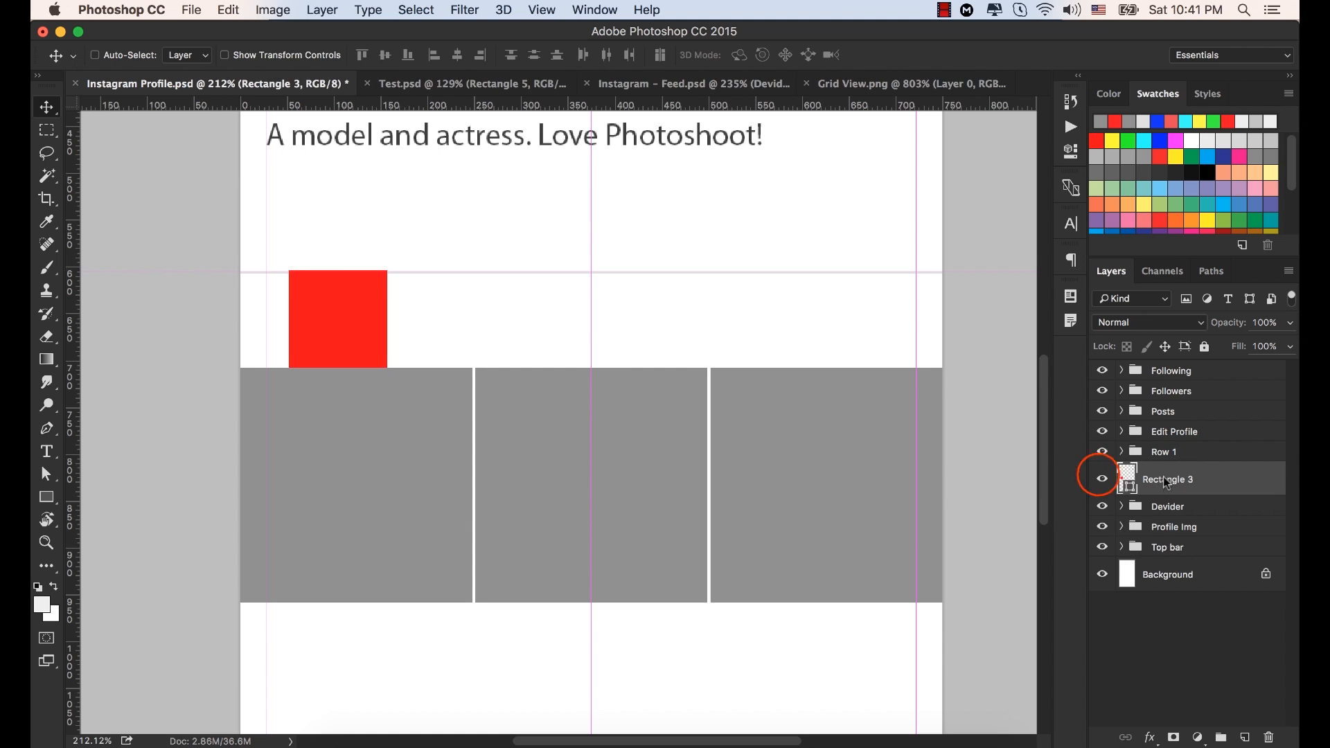
pyautogui.click(1102, 479)
pyautogui.click(1102, 480)
pyautogui.click(1101, 479)
pyautogui.click(1101, 480)
pyautogui.click(1101, 480)
pyautogui.click(1100, 479)
pyautogui.click(1162, 476)
pyautogui.moveTo(1162, 477); pyautogui.dragTo(1271, 739)
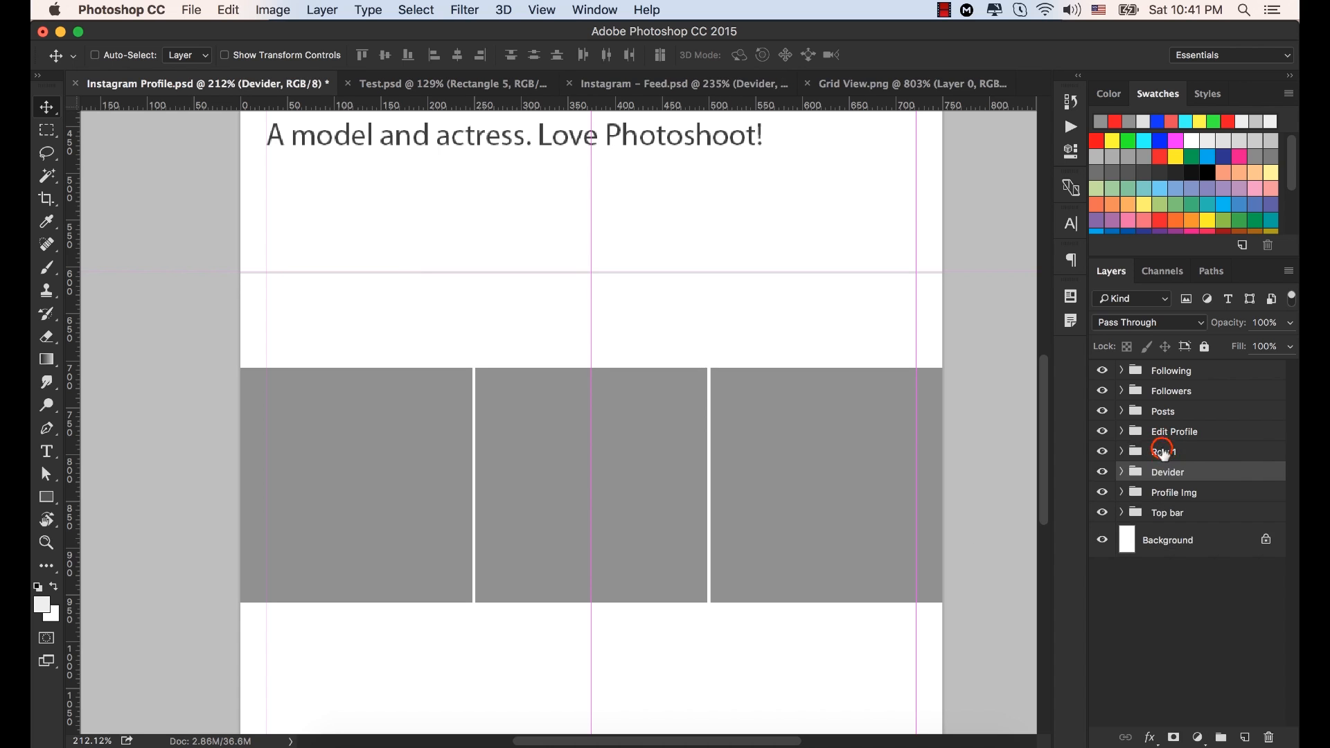
# Duplicate the Row 1 group directly below the original and nudge the copy down to leave a gap like those between the columns.
pyautogui.click(1214, 456)
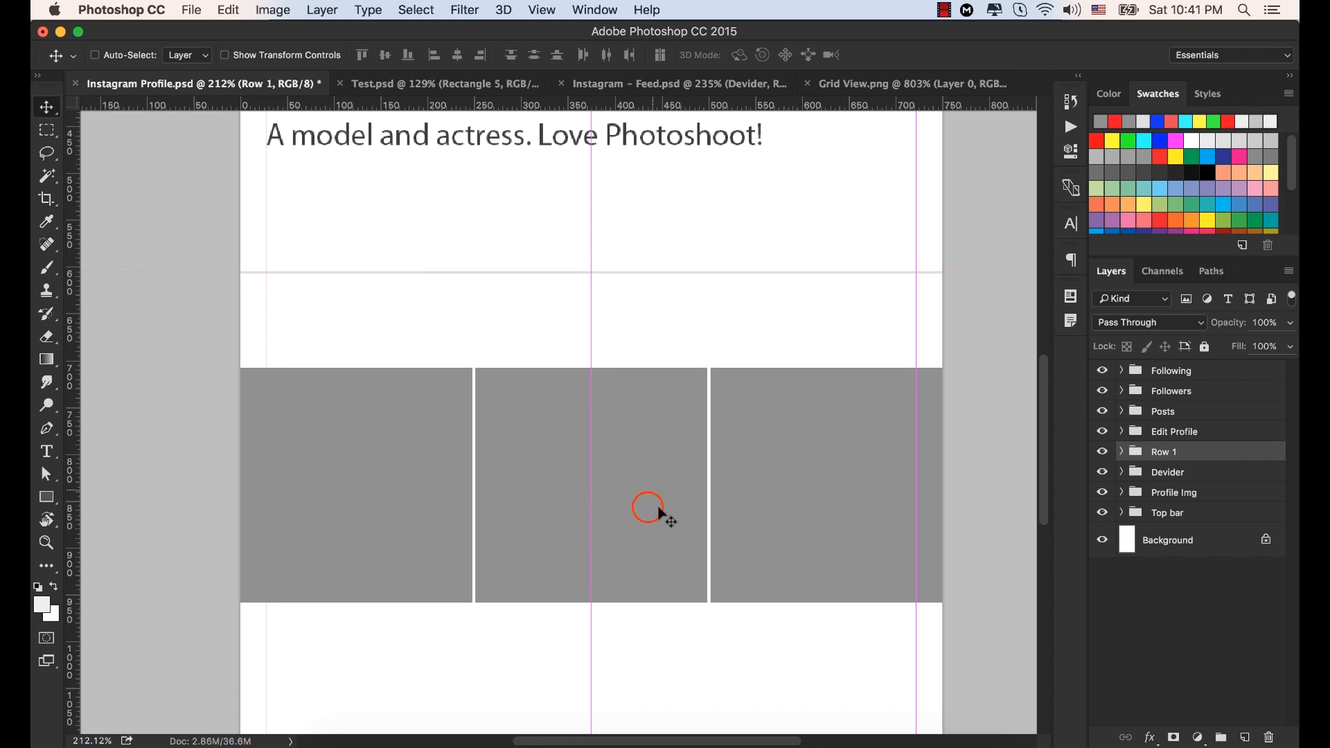
pyautogui.moveTo(647, 505); pyautogui.dragTo(648, 406)
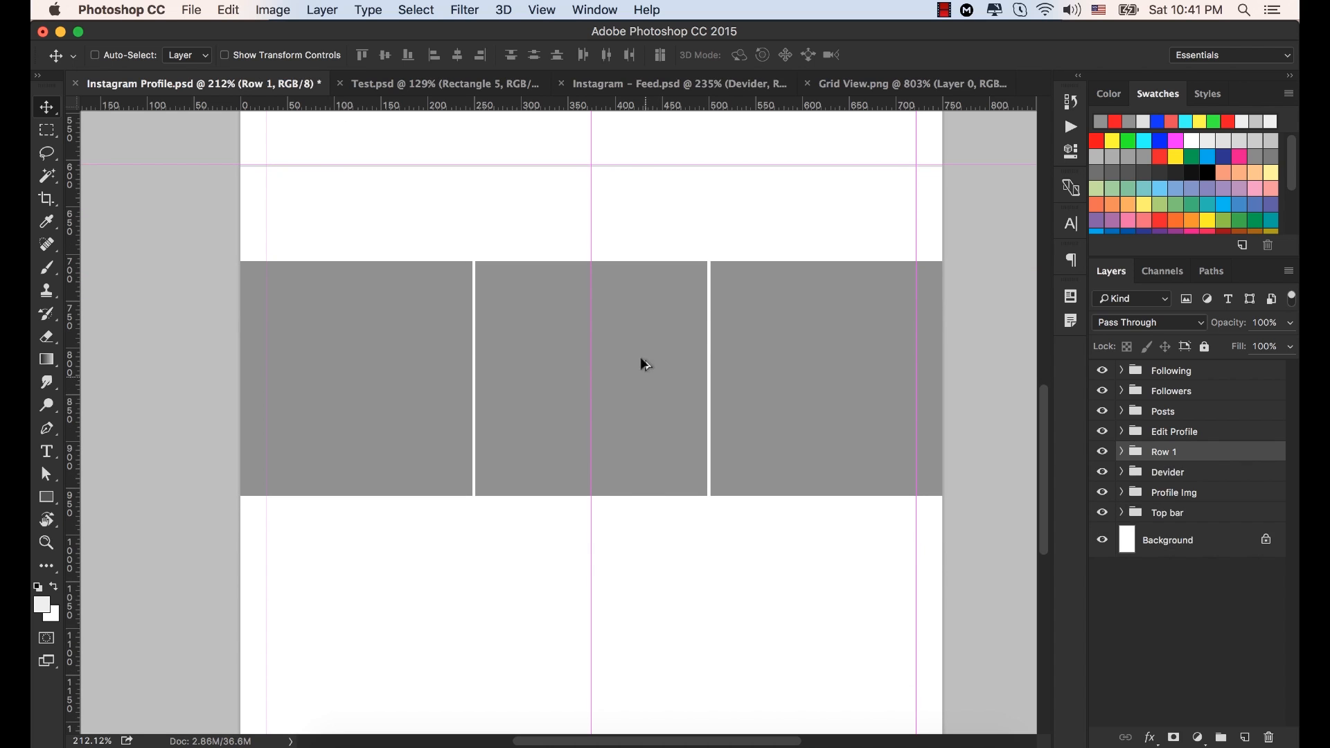
pyautogui.moveTo(635, 341); pyautogui.dragTo(634, 580)
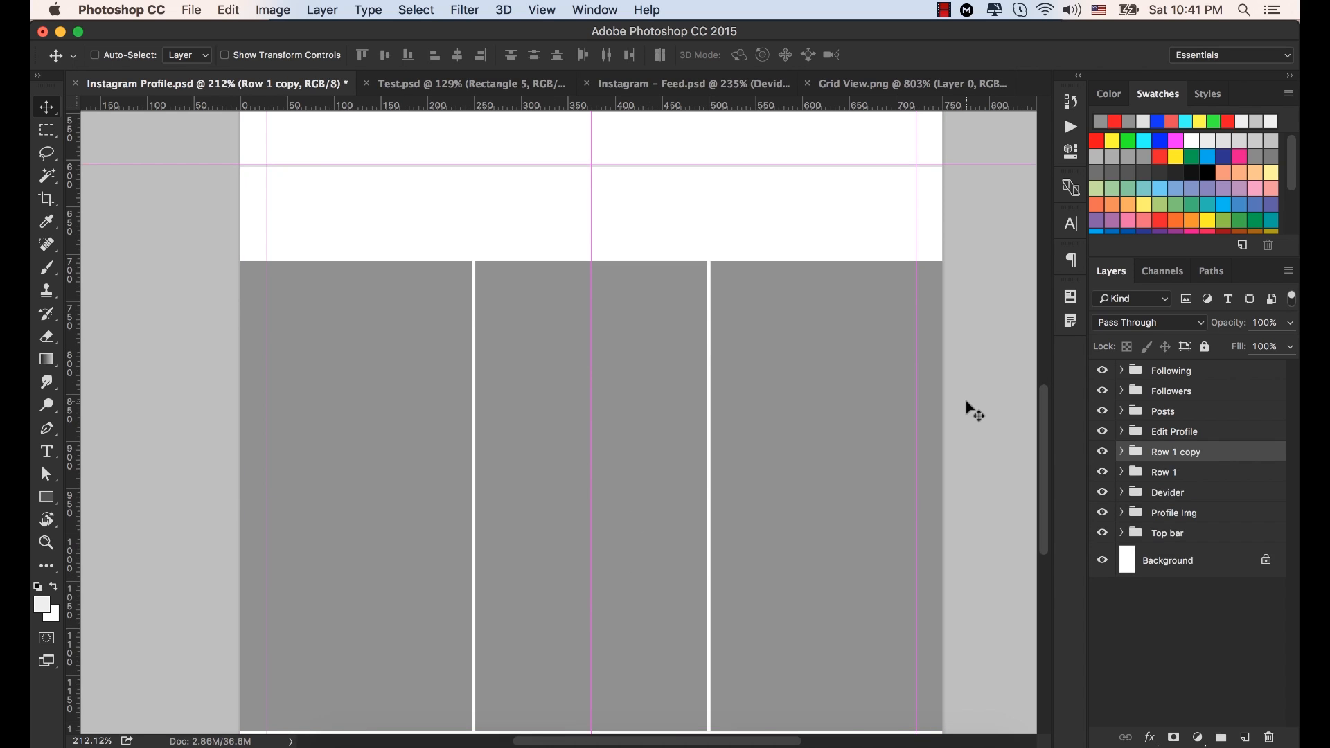
pyautogui.press('Down')
pyautogui.press('Down')
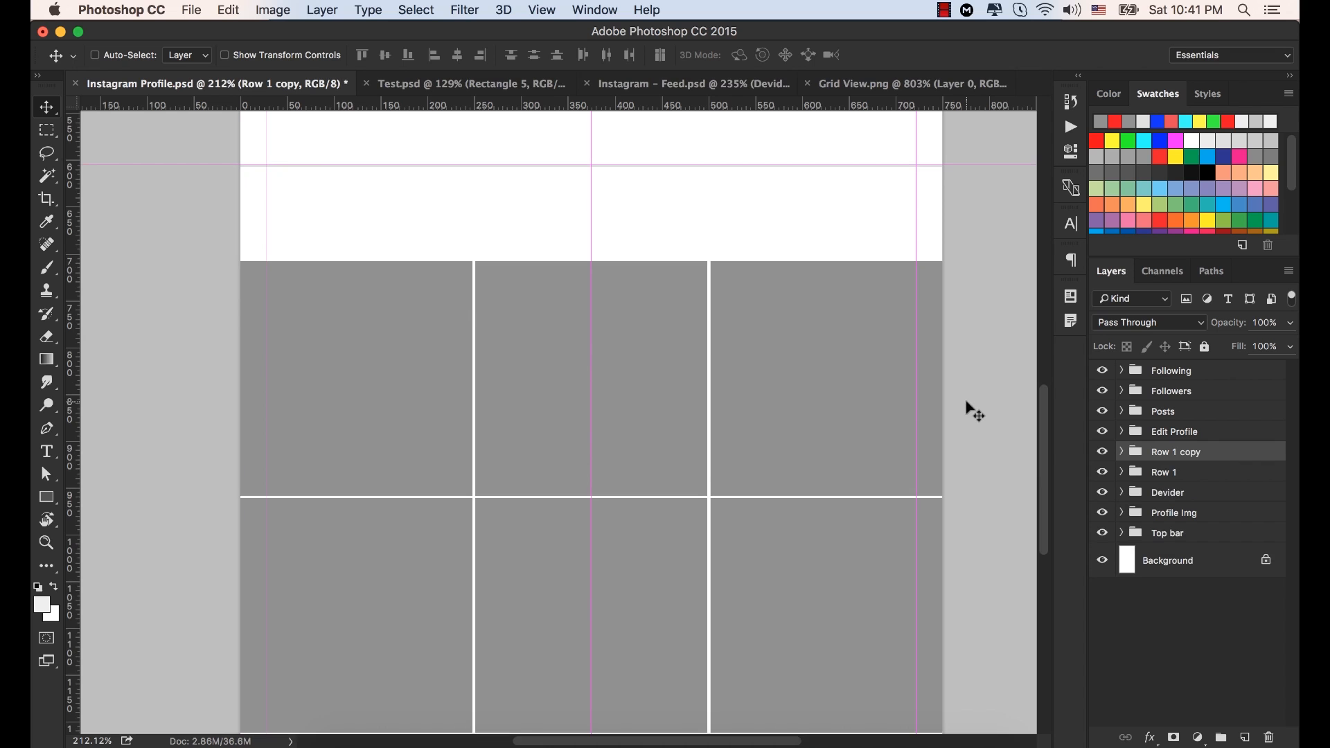
pyautogui.press('Down')
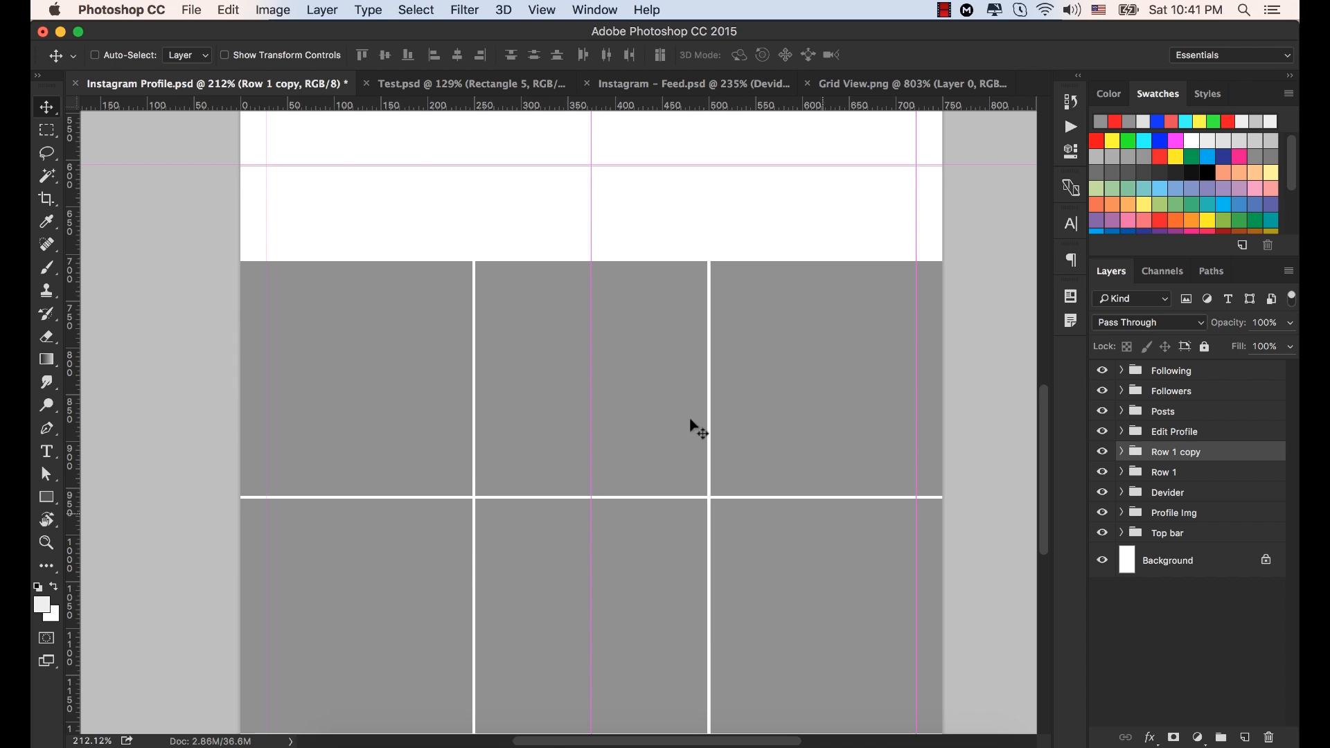
# Rename the duplicated row group "Row 2".
pyautogui.scroll(-5, 527, 532)
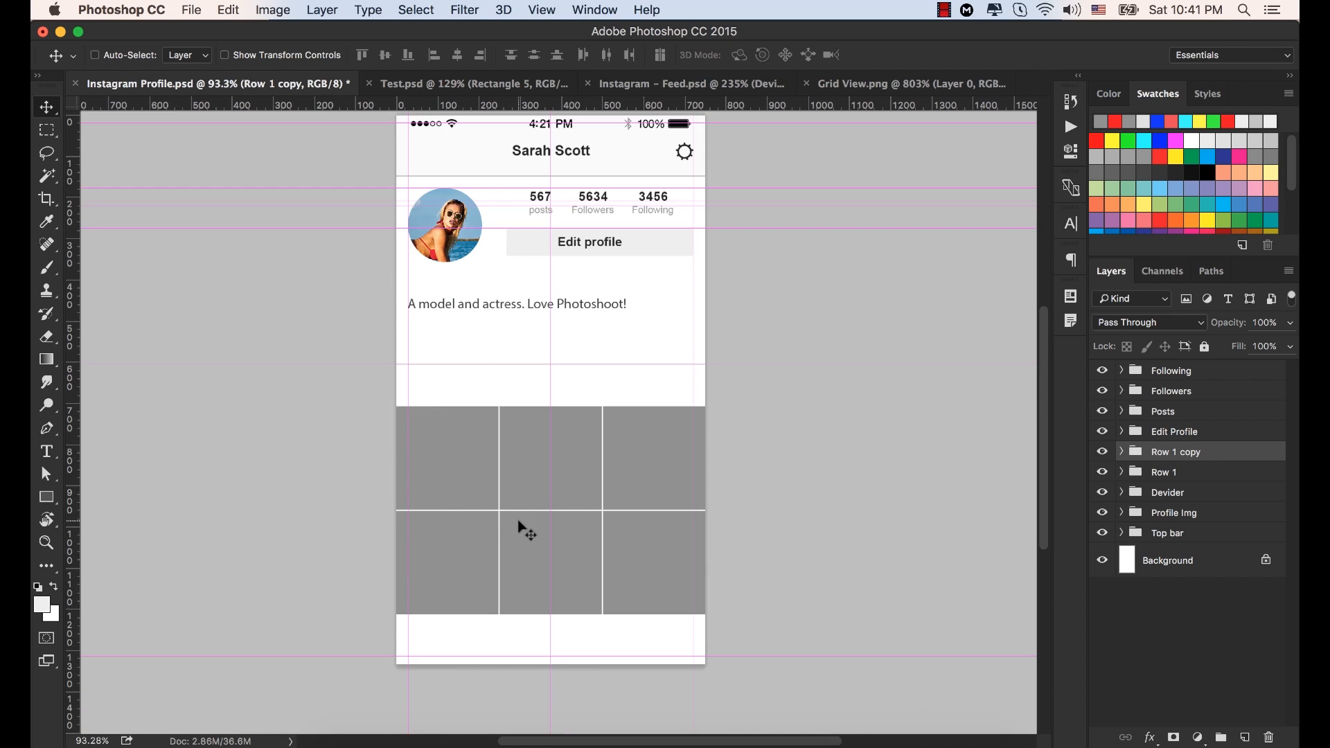
pyautogui.doubleClick(1174, 453)
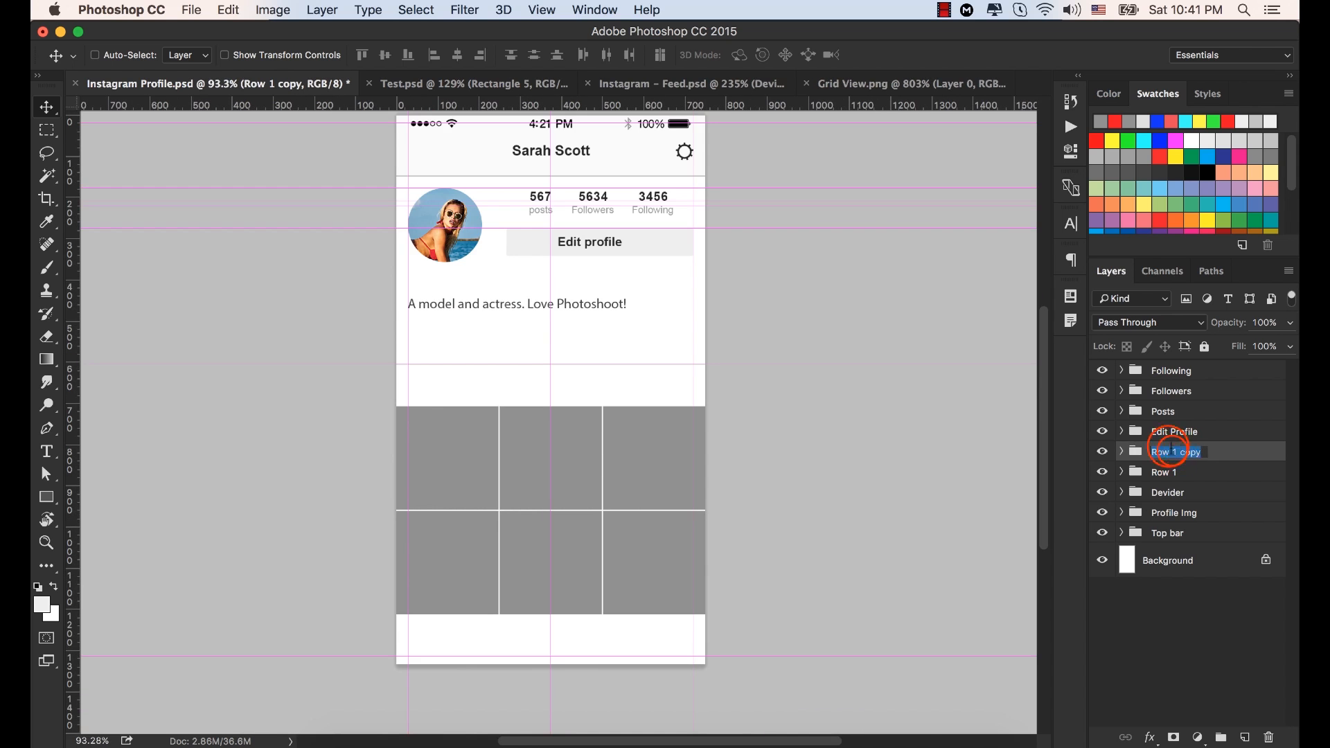
pyautogui.moveTo(1173, 452); pyautogui.dragTo(1202, 452)
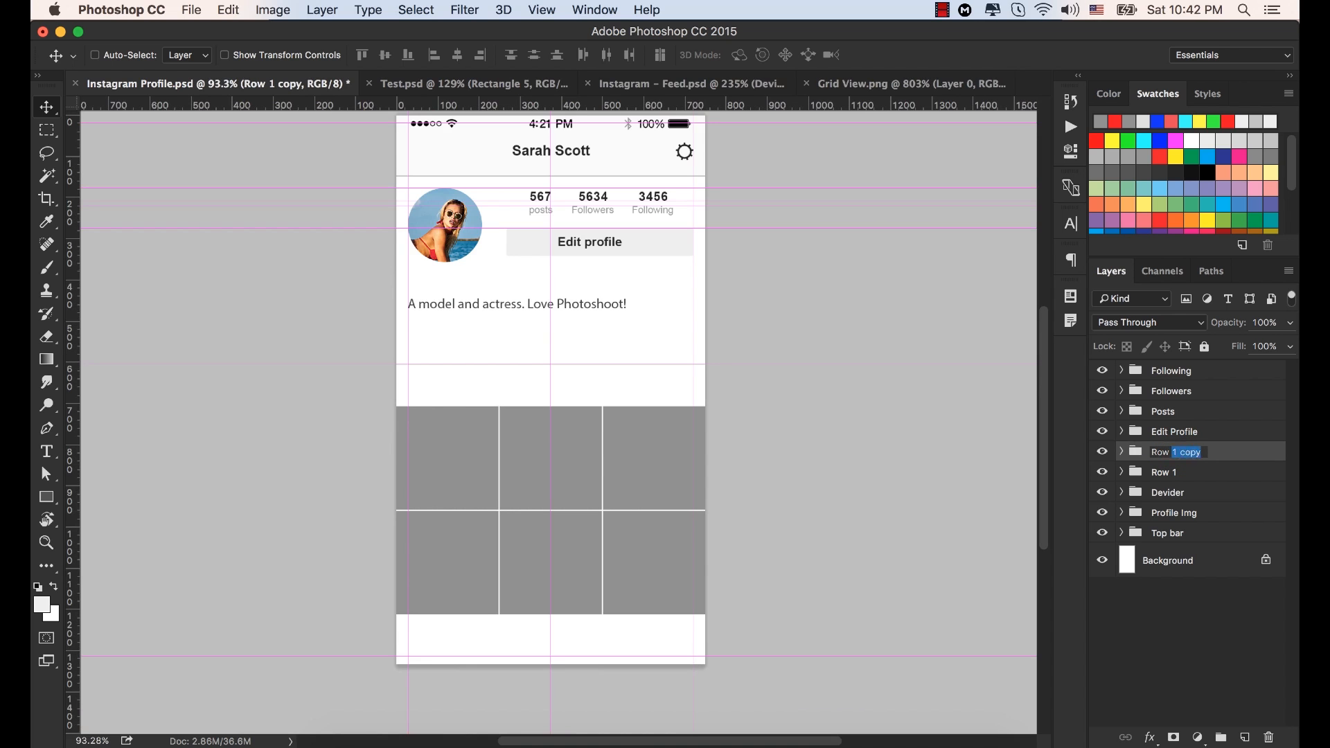
pyautogui.press('Return')
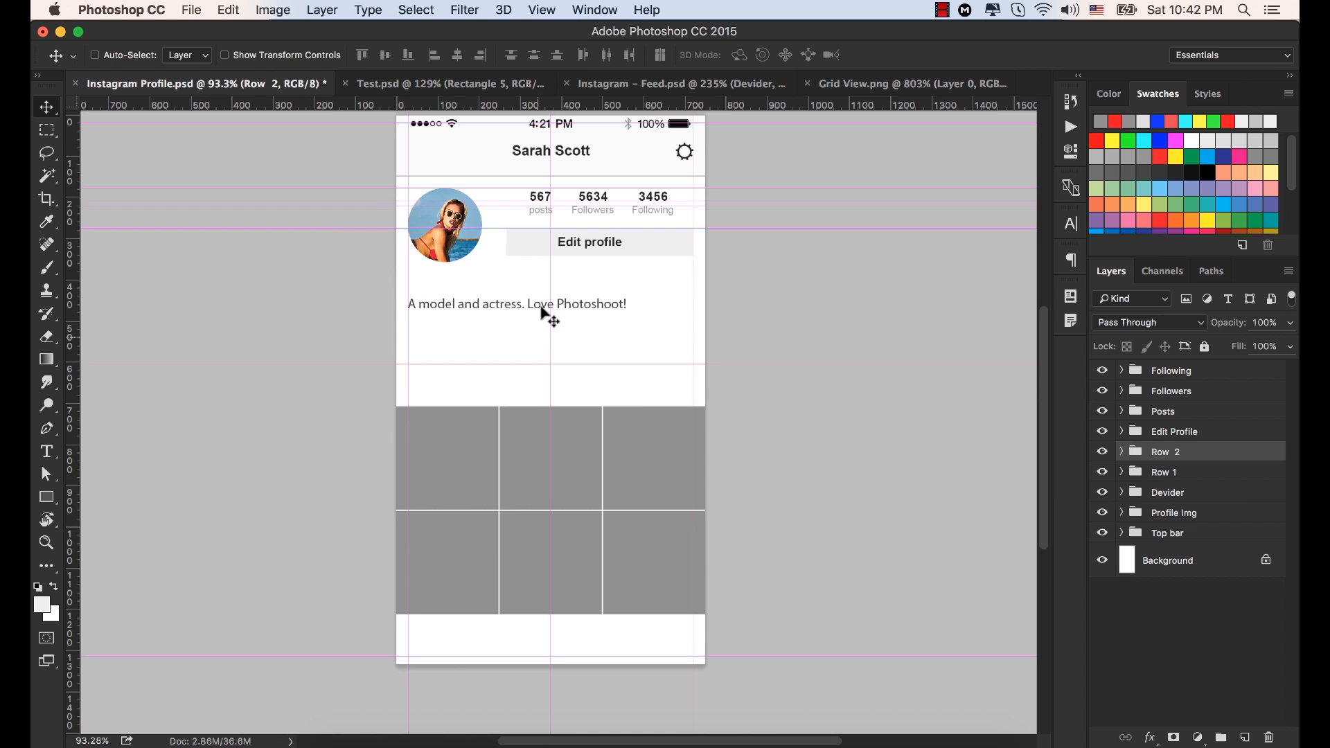
# Open Grid View.png from the Exercise file folder in Finder with Adobe Photoshop CC 2015.
pyautogui.scroll(3, 542, 313)
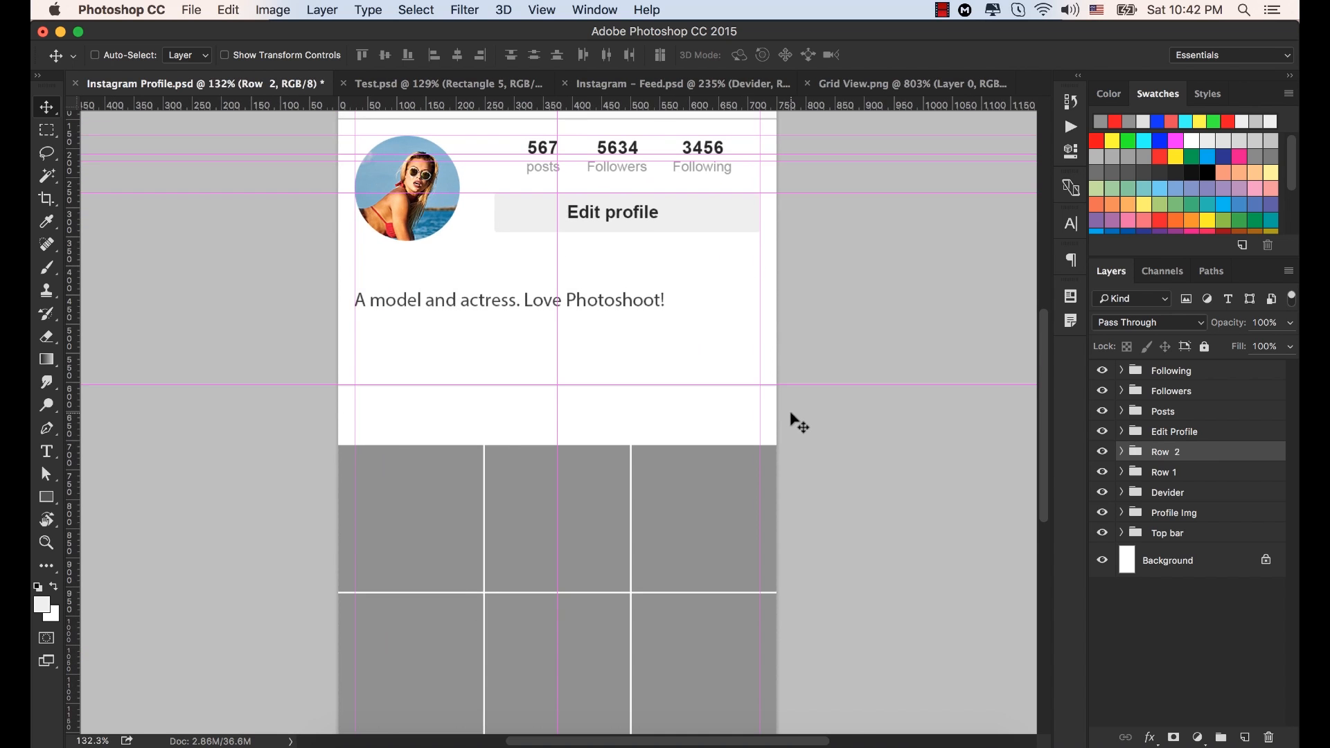
pyautogui.press('u')
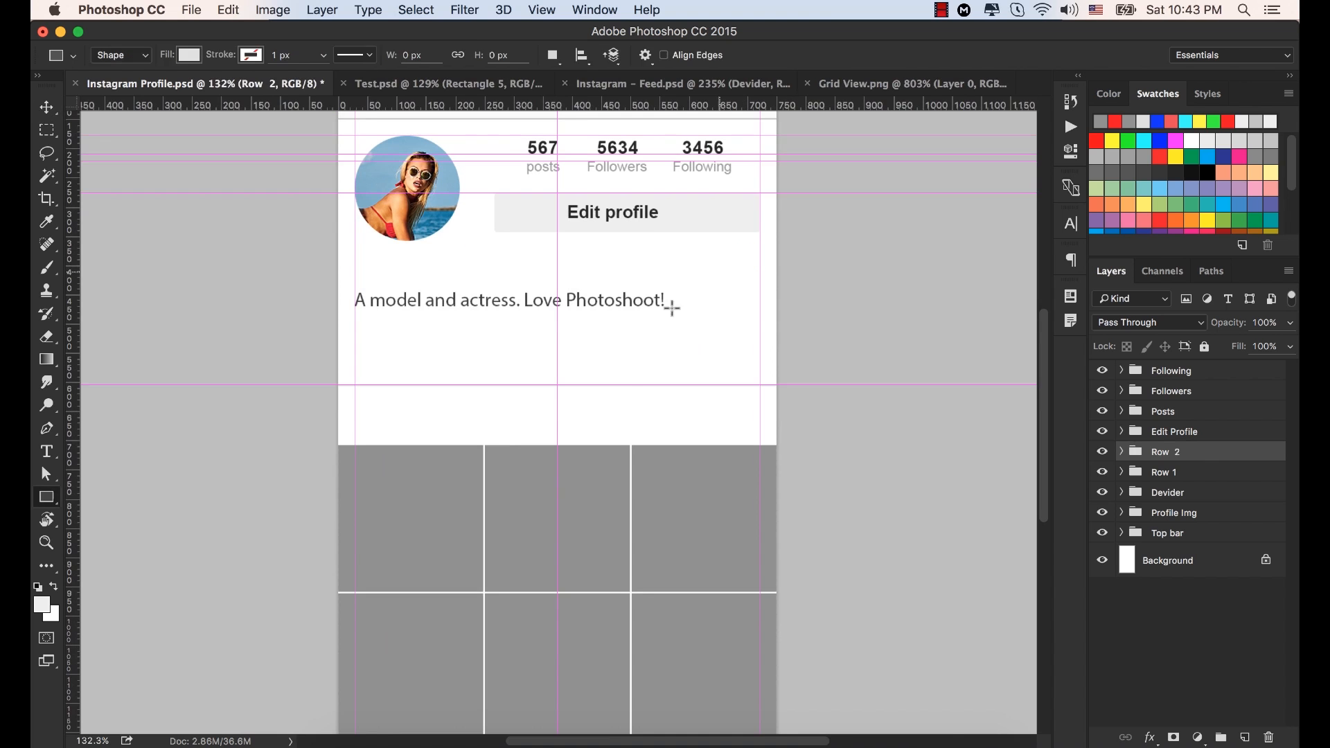
pyautogui.click(352, 739)
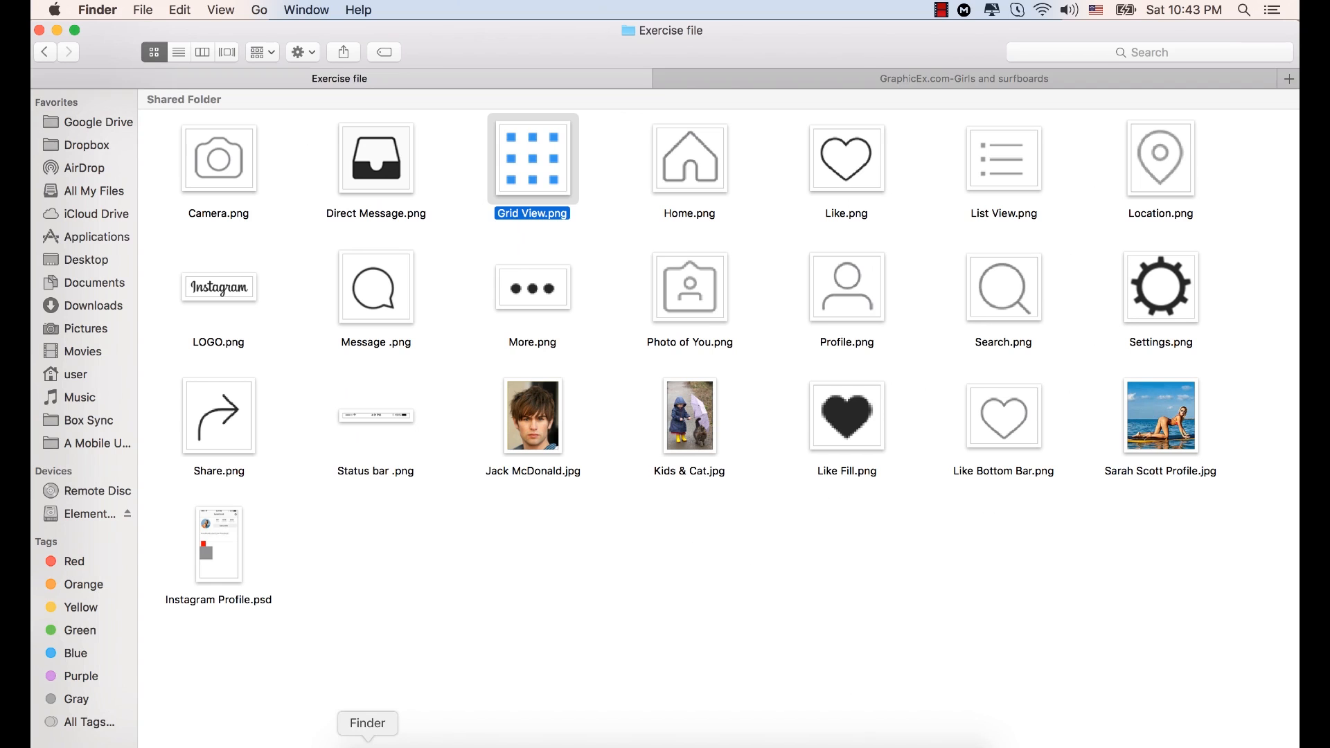
pyautogui.rightClick(544, 153)
pyautogui.moveTo(651, 179)
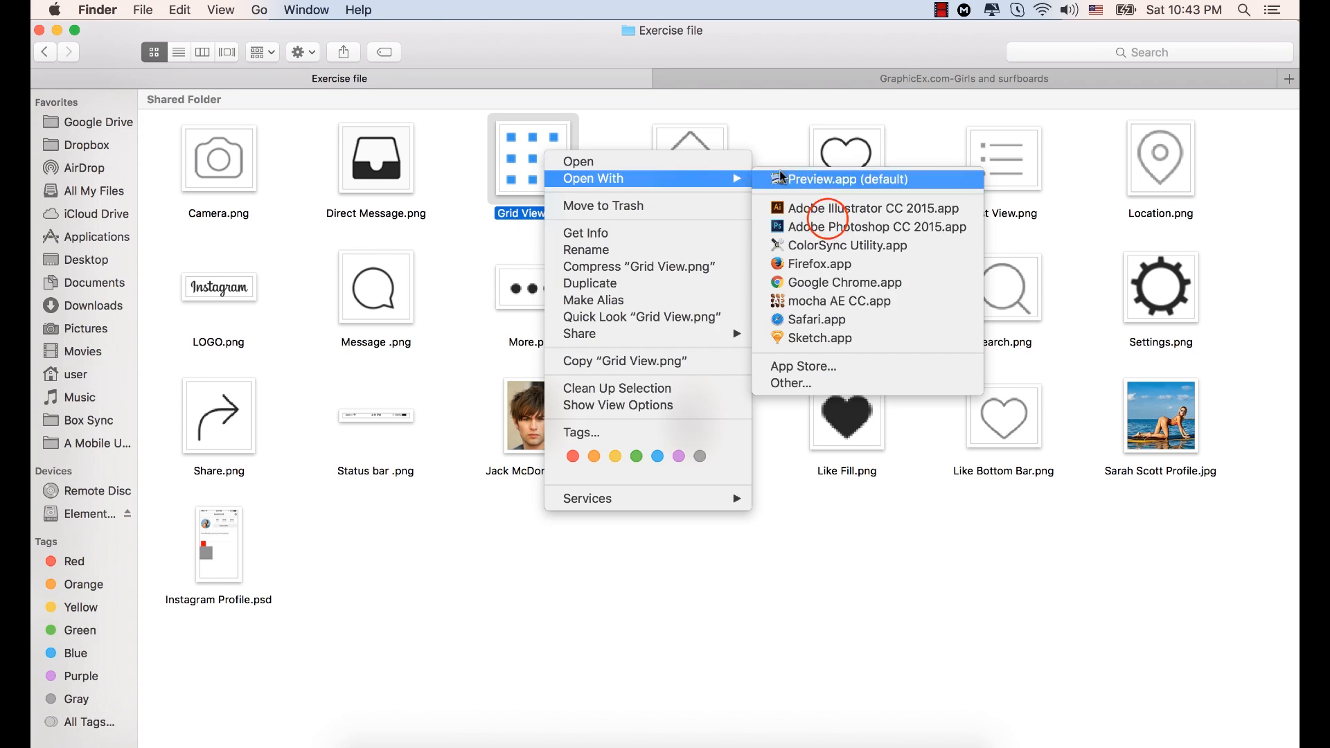
pyautogui.click(829, 225)
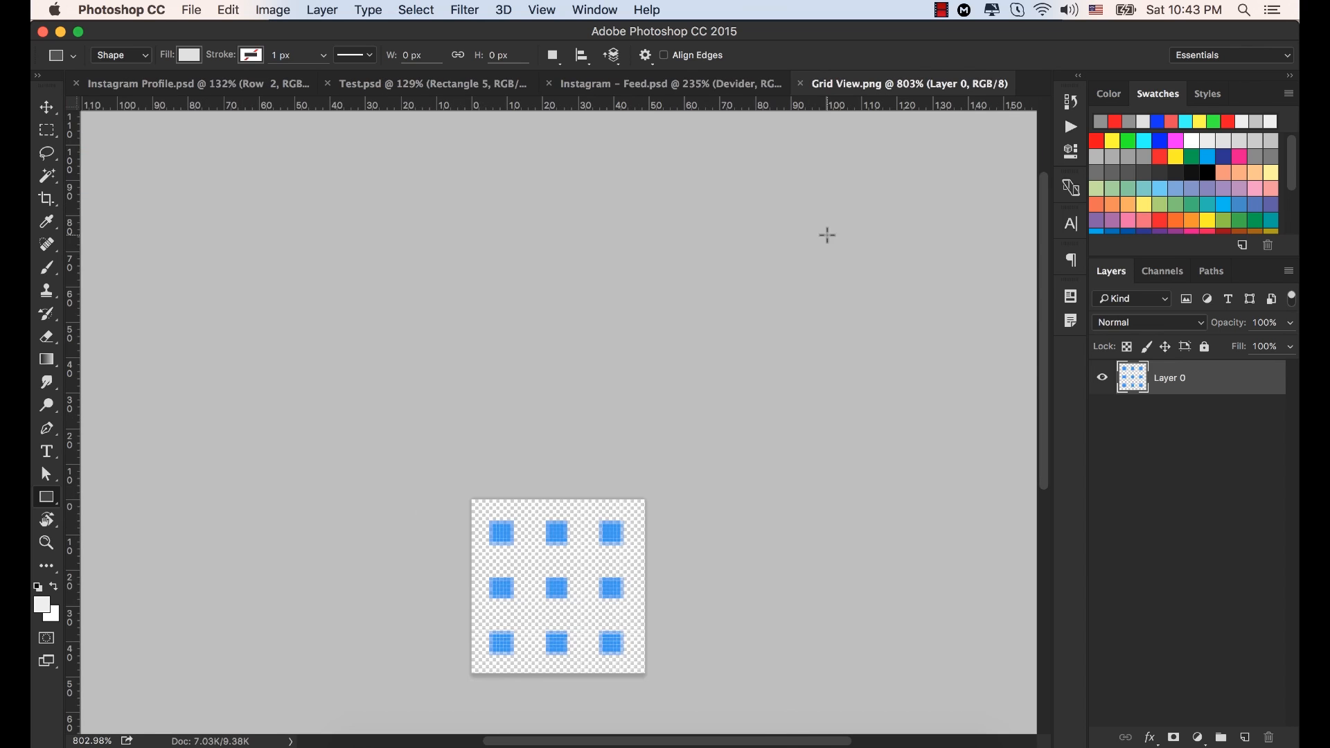
# Copy the blue grid icon into Instagram Profile.psd and place it near the left edge, between the divider line and the photo grid.
pyautogui.click(46, 107)
pyautogui.click(557, 588)
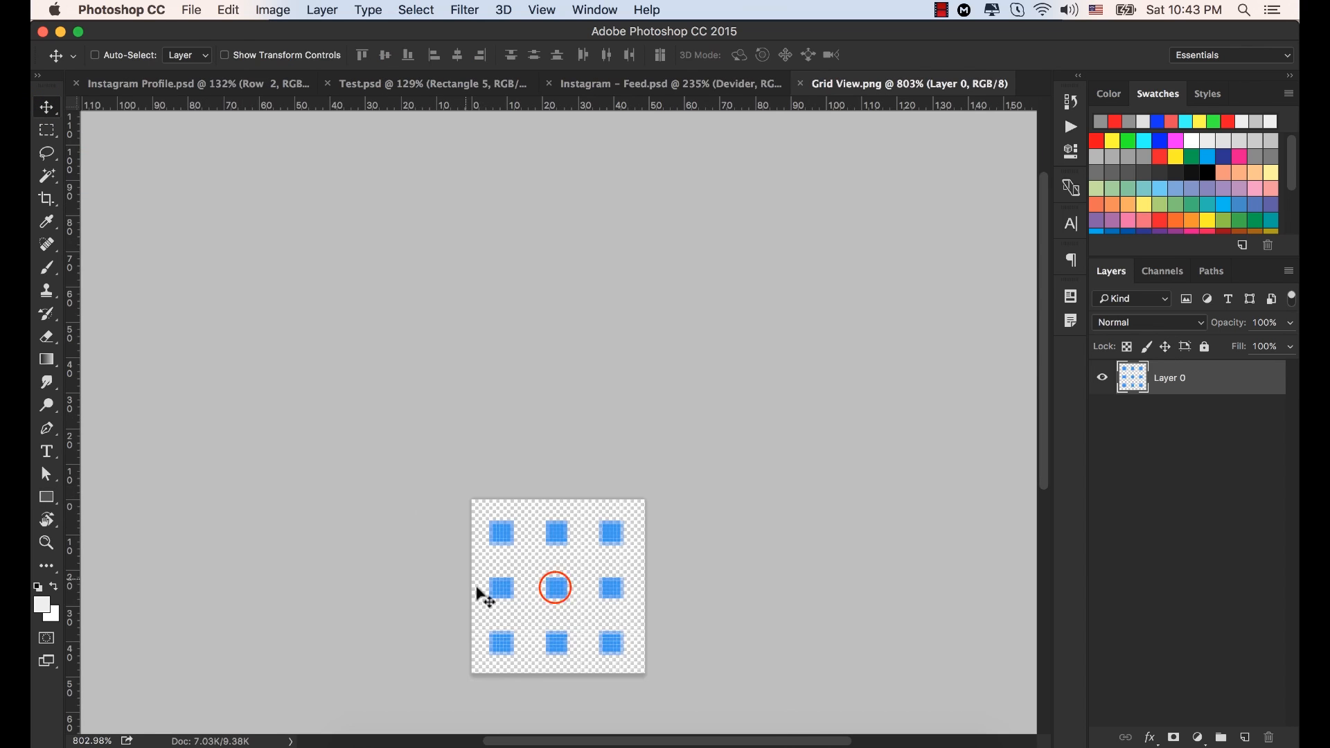
pyautogui.moveTo(559, 594); pyautogui.dragTo(225, 88)
pyautogui.moveTo(457, 341); pyautogui.dragTo(460, 344)
pyautogui.click(563, 421)
pyautogui.moveTo(563, 421); pyautogui.dragTo(400, 419)
# Add a vertical guide at X 80 px along the grid icon's left edge, and shift the guide slightly left.
pyautogui.moveTo(77, 139); pyautogui.dragTo(378, 157)
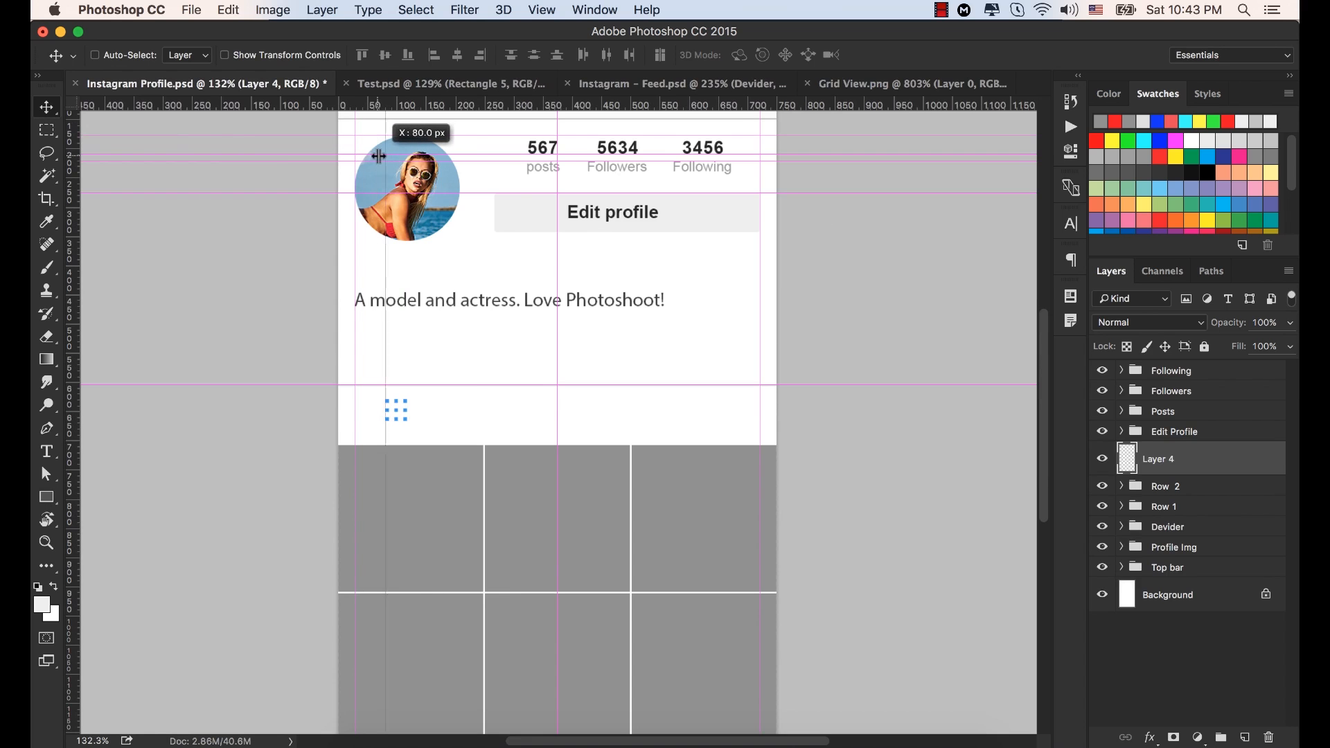
pyautogui.scroll(6, 378, 425)
pyautogui.scroll(1, 381, 431)
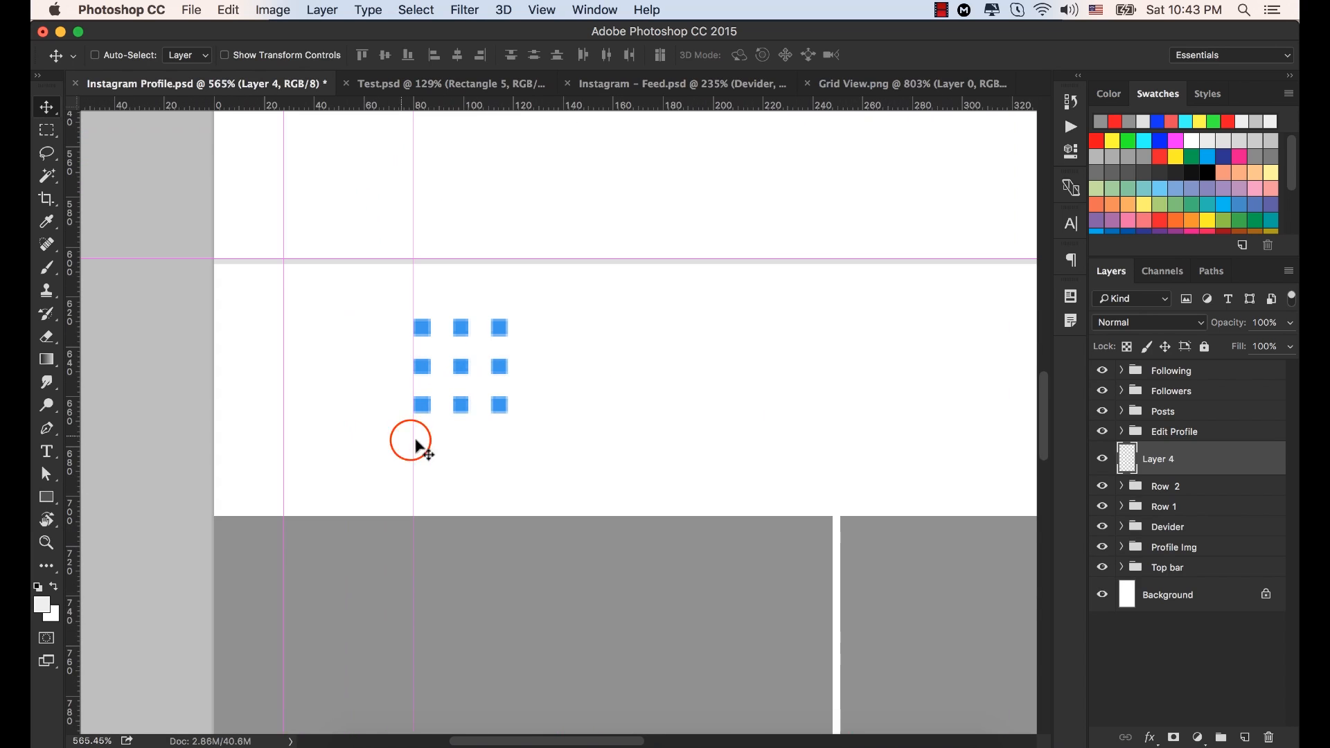
pyautogui.moveTo(412, 441); pyautogui.dragTo(400, 440)
pyautogui.scroll(-1, 488, 353)
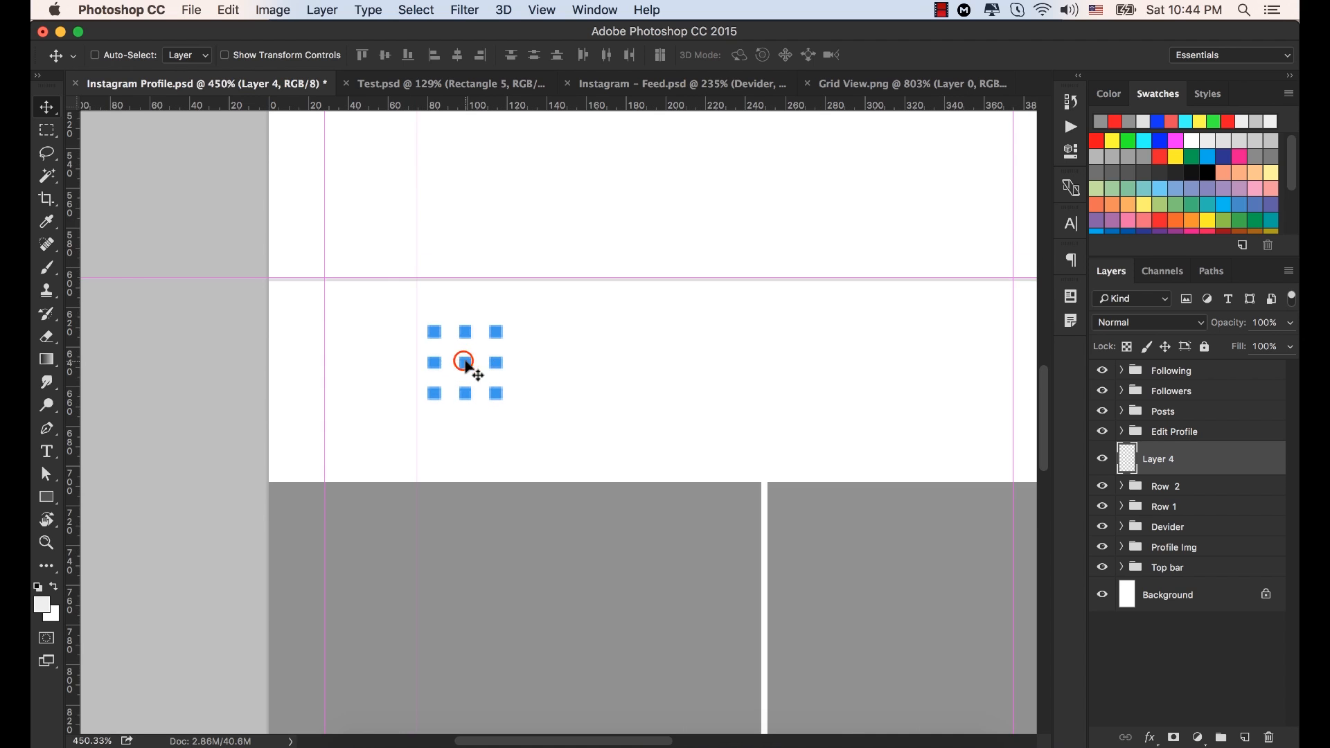
# Align the grid icon with the new guide, centred vertically between the divider line and the photo grid, and remove that guide.
pyautogui.moveTo(462, 362); pyautogui.dragTo(460, 377)
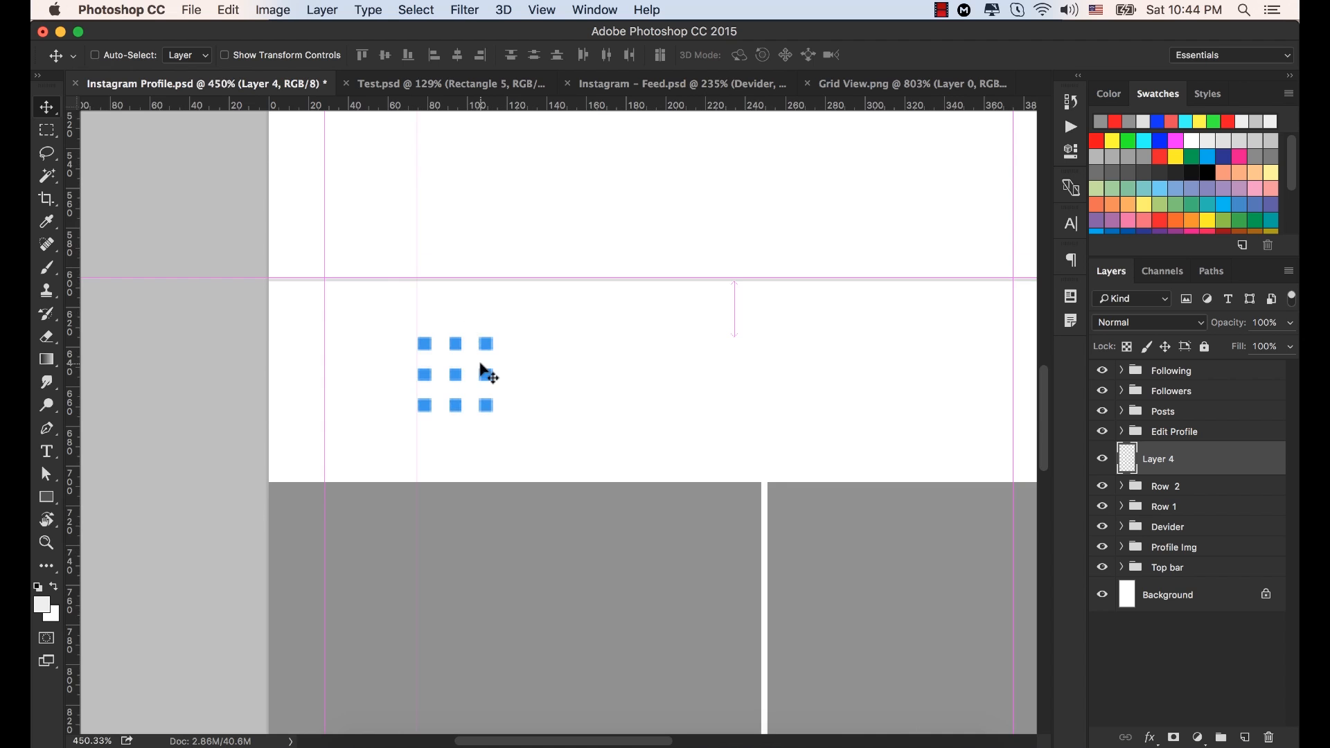
pyautogui.scroll(-6, 487, 374)
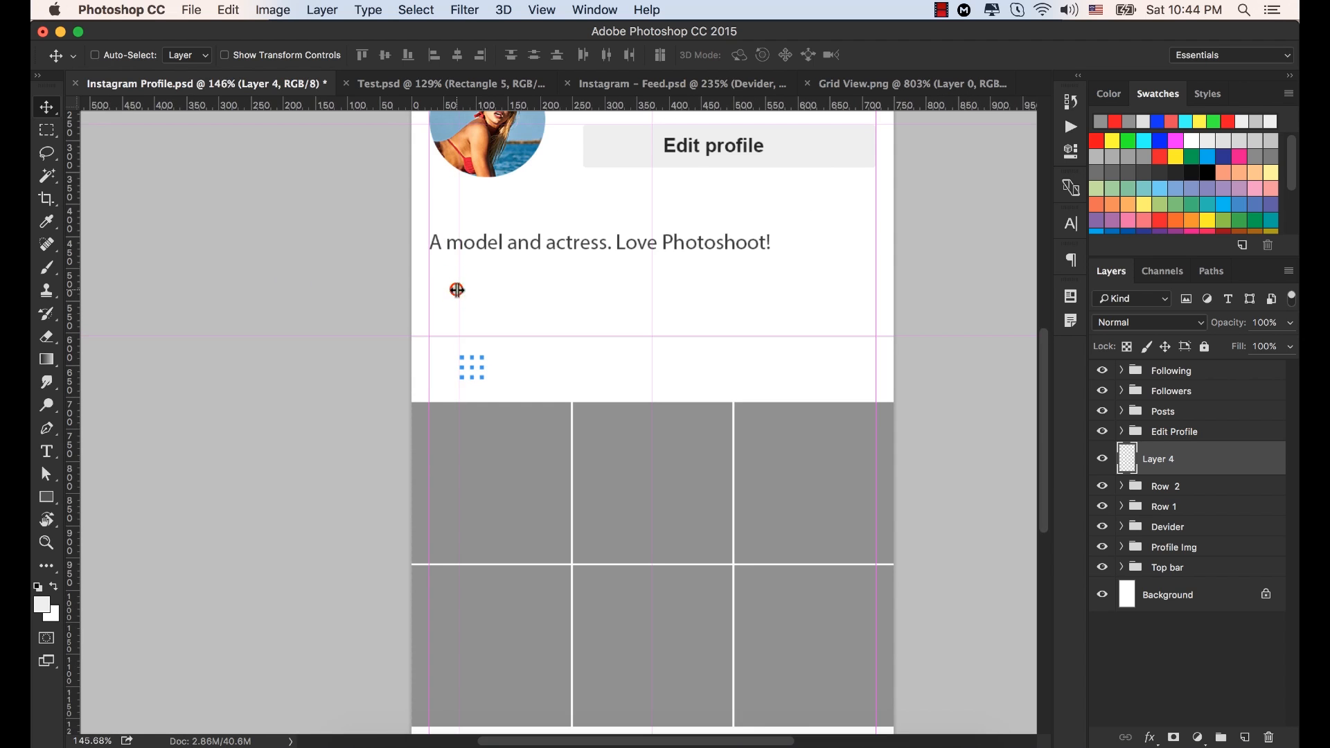
pyautogui.moveTo(457, 290); pyautogui.dragTo(35, 287)
# Open List View.png from the Exercise file folder in Finder with Adobe Photoshop CC 2015.
pyautogui.moveTo(604, 281); pyautogui.dragTo(505, 290)
pyautogui.click(367, 740)
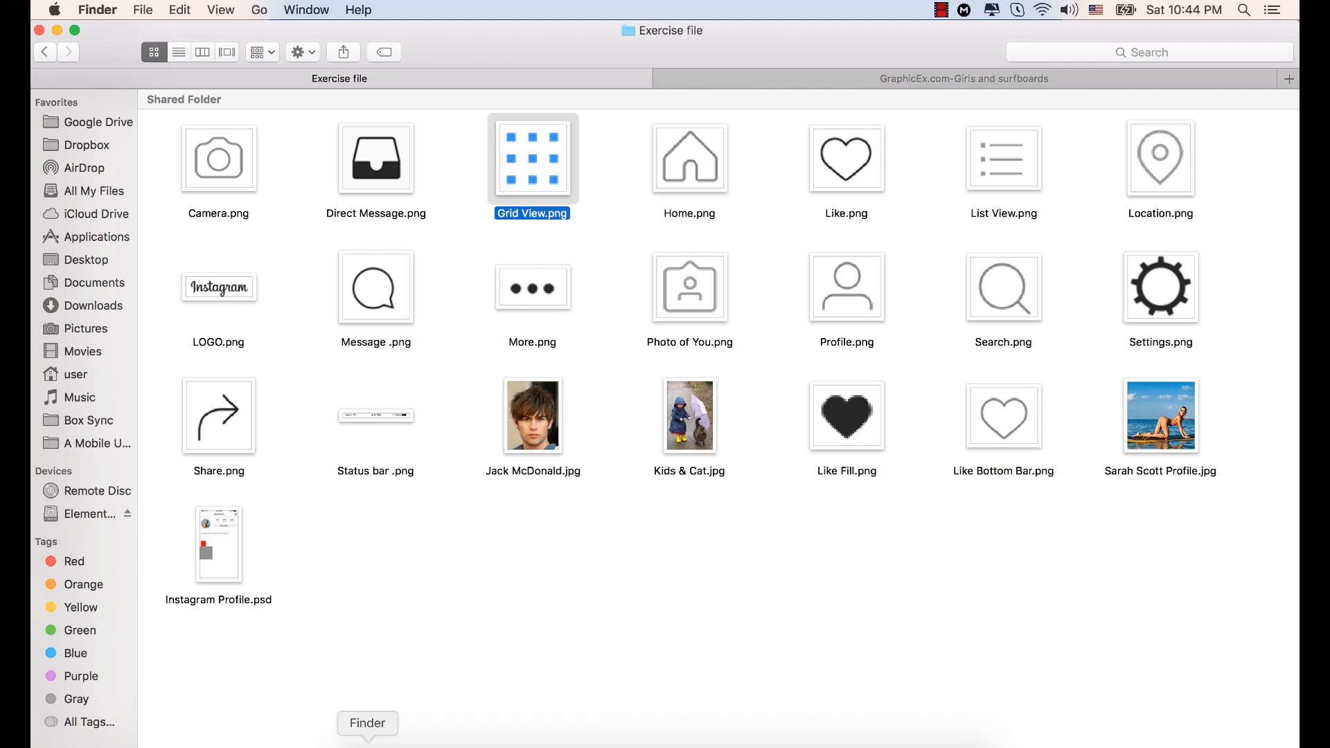
pyautogui.click(1012, 157)
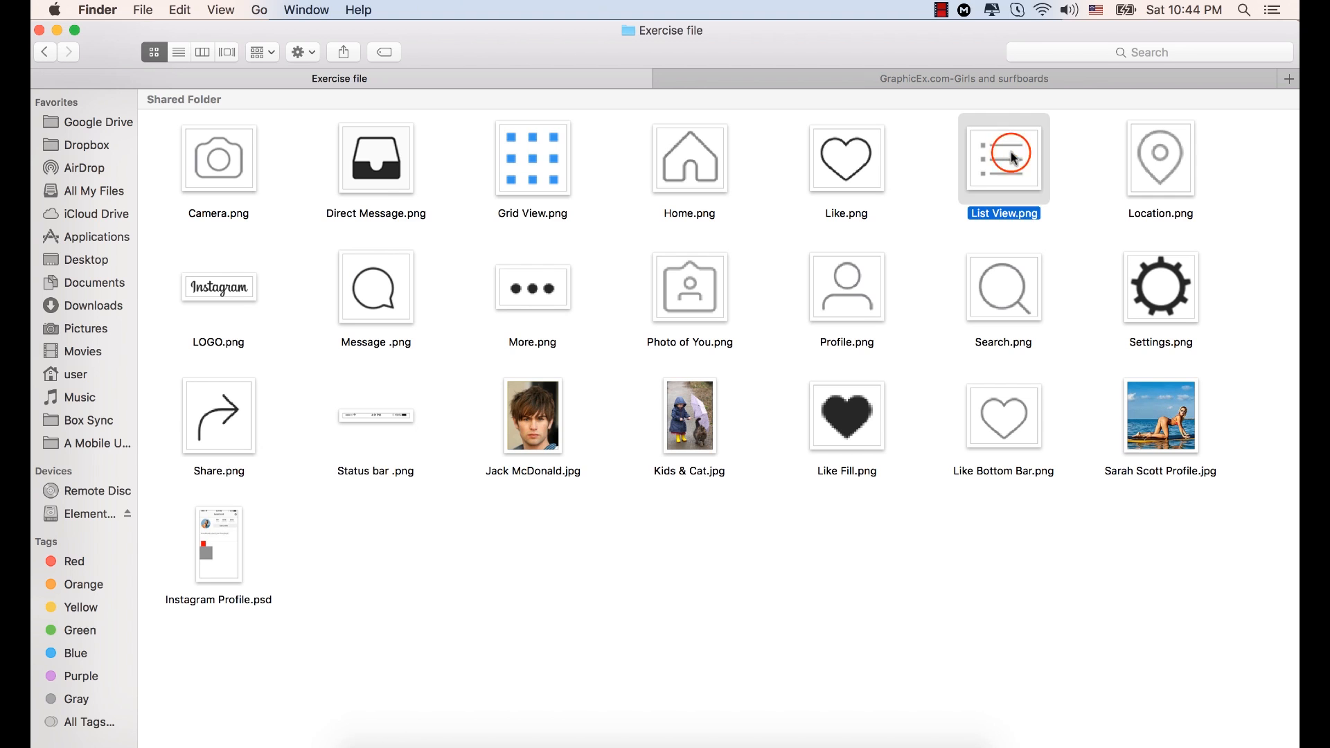
pyautogui.rightClick(1011, 157)
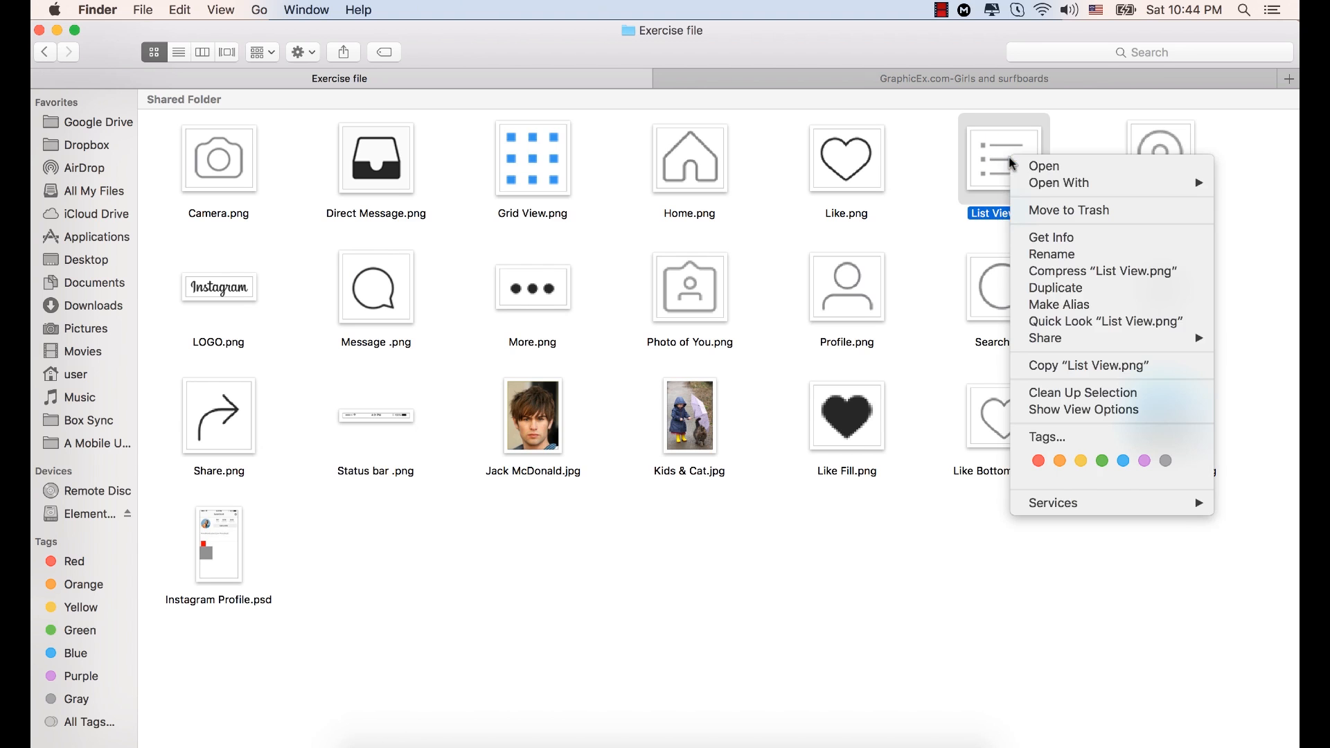
pyautogui.moveTo(1064, 185)
pyautogui.click(901, 231)
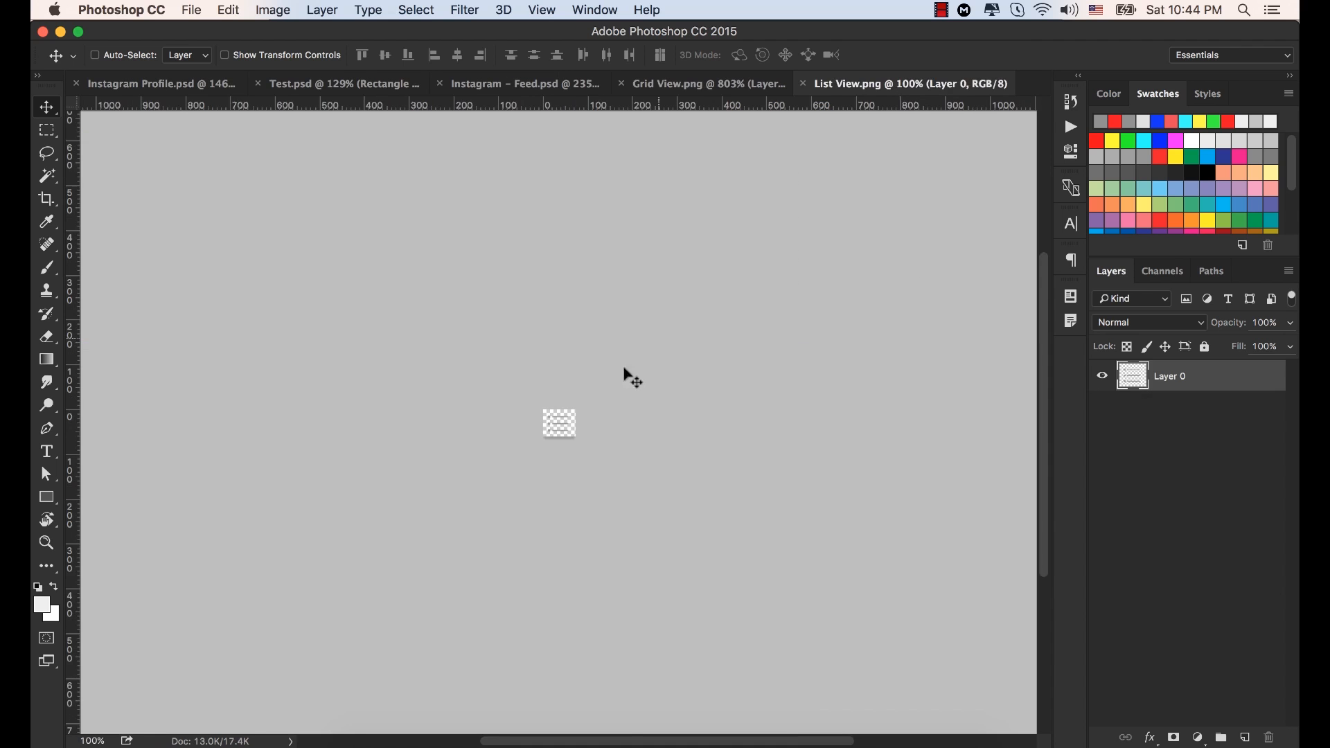
# Copy the list icon into Instagram Profile.psd and place it beside the grid icon at the same height.
pyautogui.scroll(10, 564, 413)
pyautogui.moveTo(559, 400); pyautogui.dragTo(179, 88)
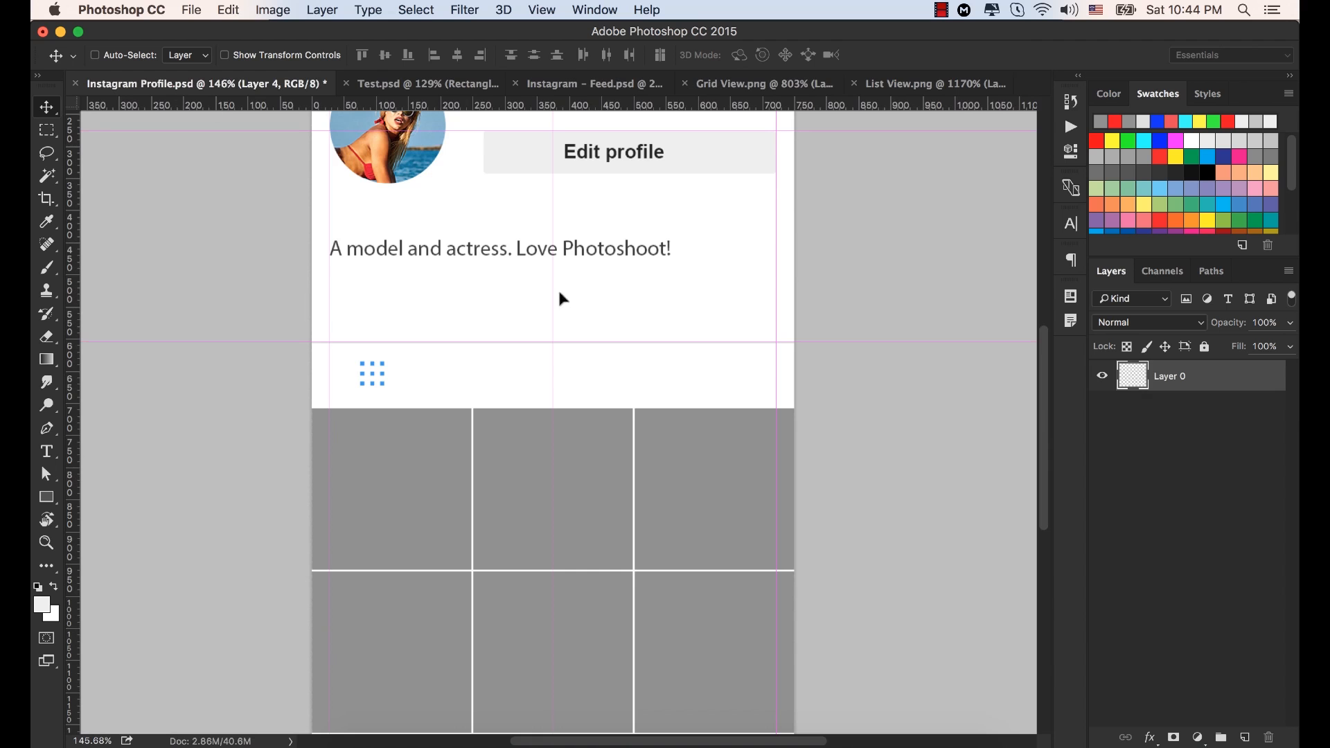
pyautogui.moveTo(504, 364); pyautogui.dragTo(544, 380)
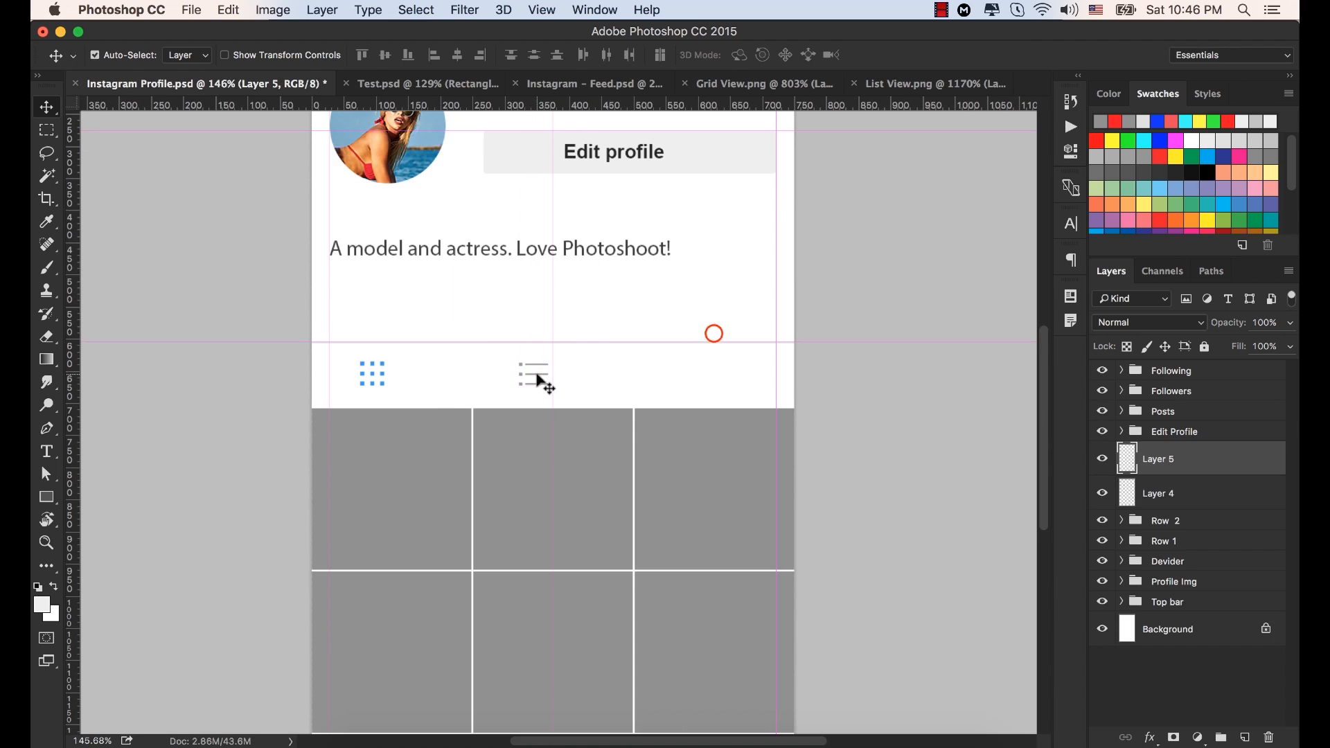
# Draw a light grey spacer rectangle about 144 × 52 px starting at the grid icon's right edge, and close its shape properties.
pyautogui.click(48, 500)
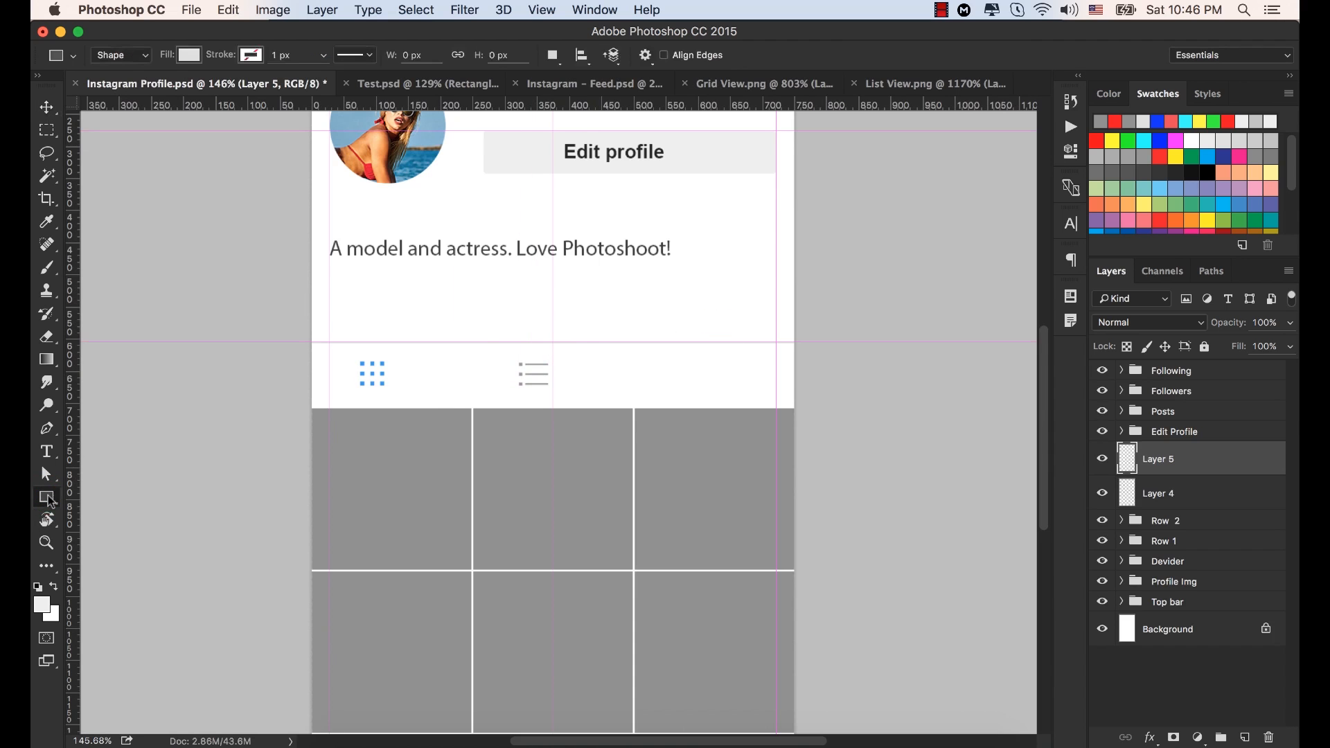
pyautogui.click(48, 499)
pyautogui.click(156, 496)
pyautogui.moveTo(386, 362)
pyautogui.mouseDown()
pyautogui.moveTo(445, 399)
pyautogui.moveTo(475, 391)
pyautogui.mouseUp()
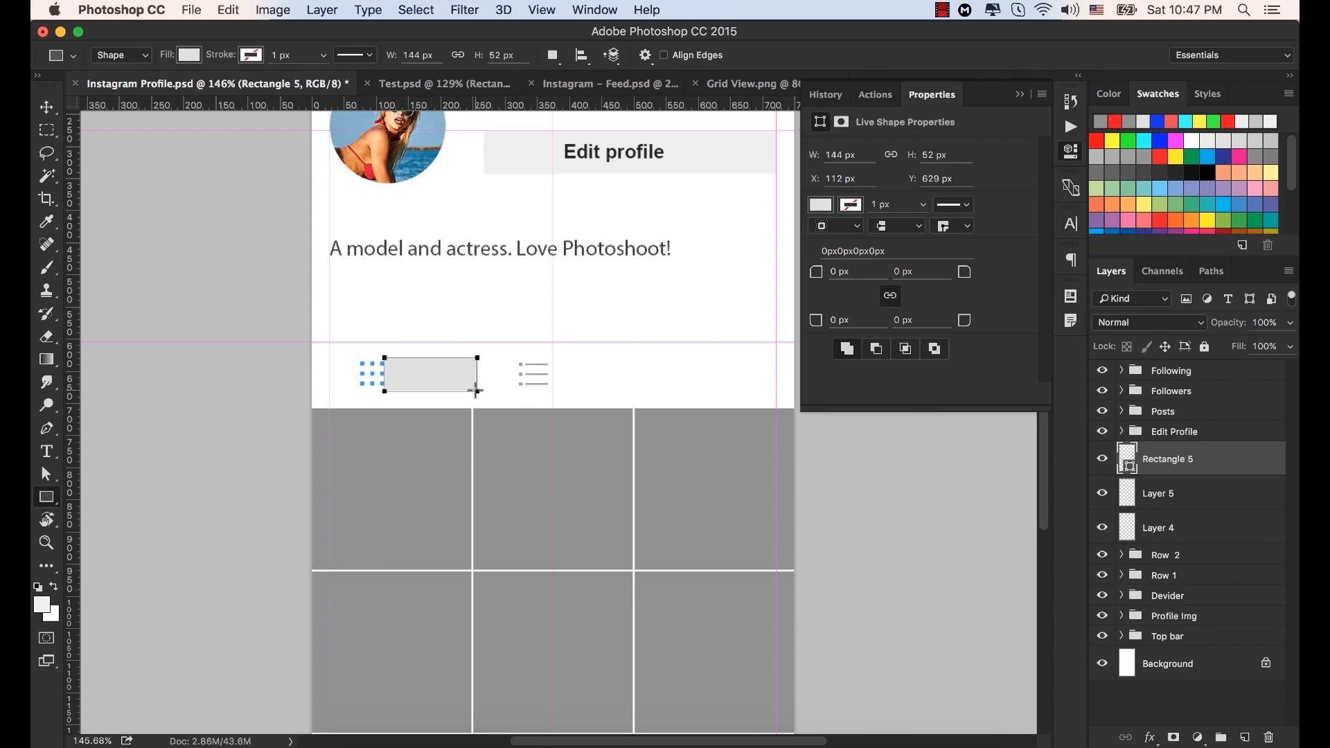
pyautogui.click(1020, 94)
# Move the list icon on Layer 5 left against the right edge of the grey spacer rectangle.
pyautogui.click(47, 108)
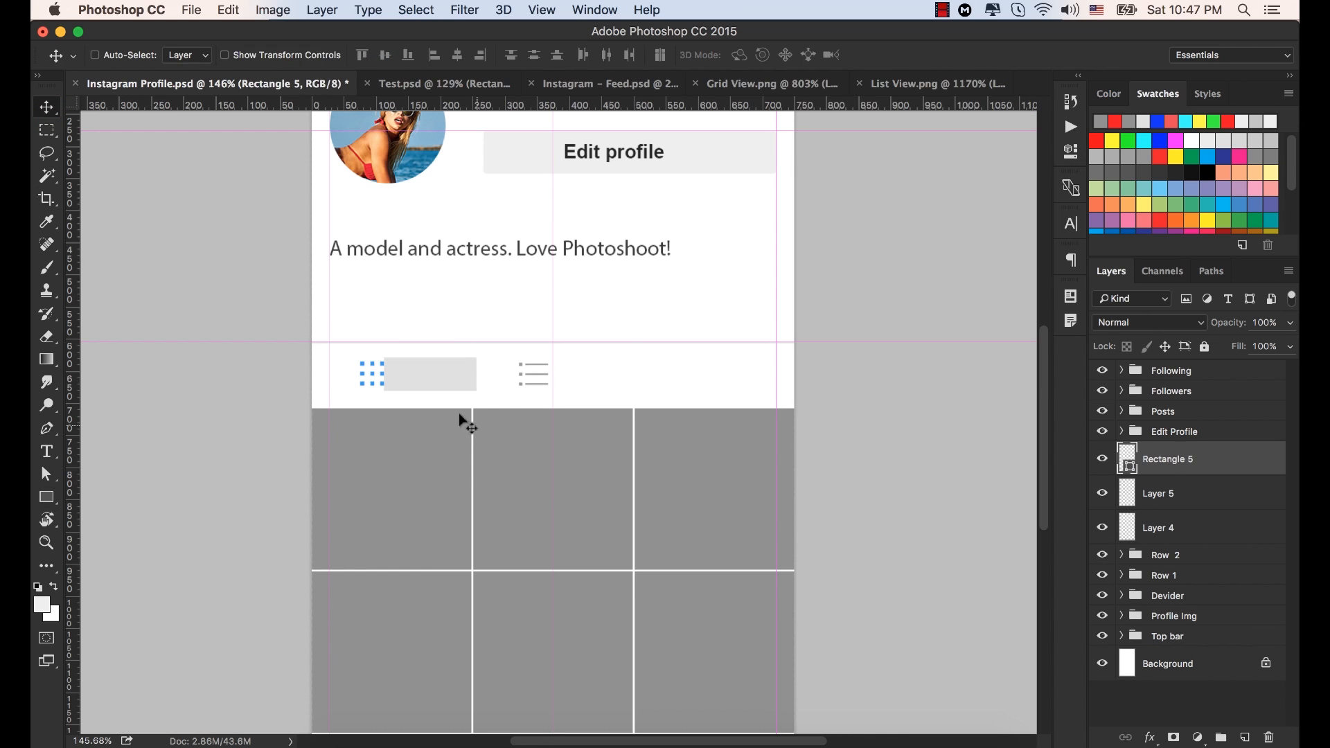
pyautogui.click(1164, 493)
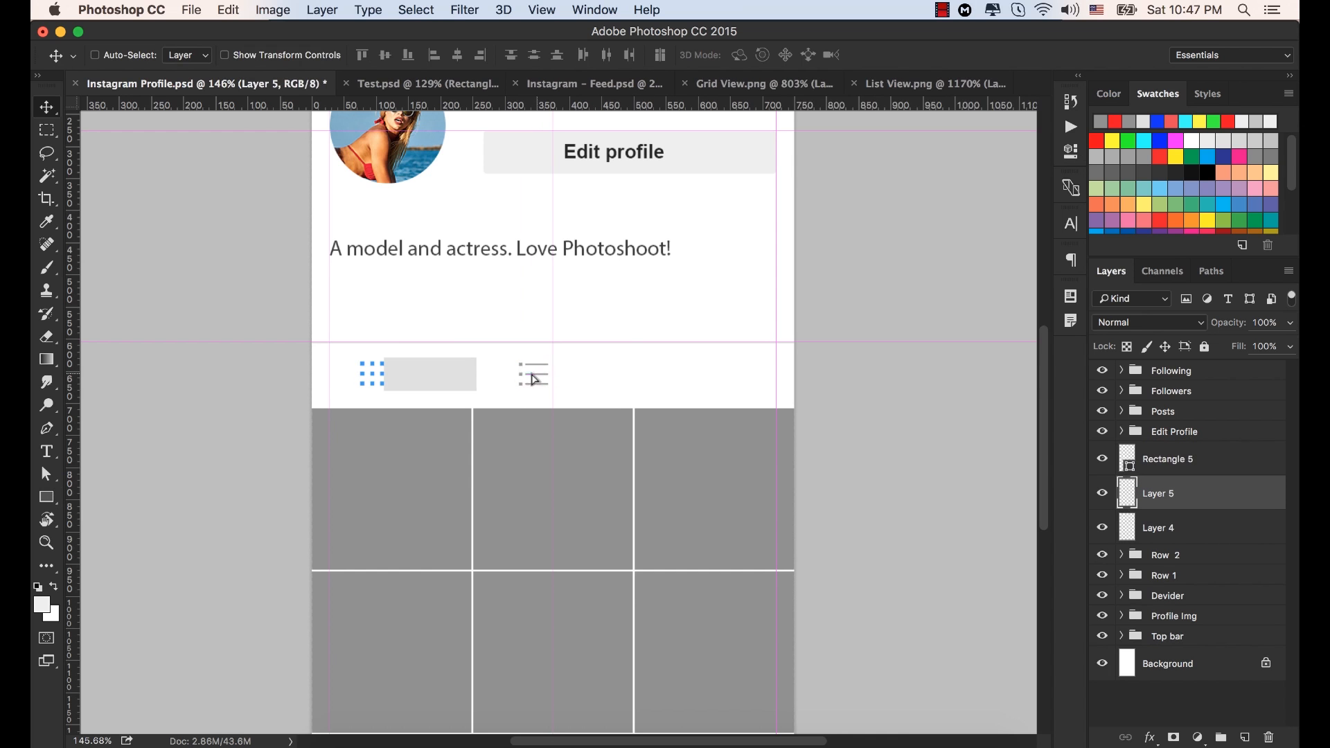
pyautogui.moveTo(534, 380); pyautogui.dragTo(497, 378)
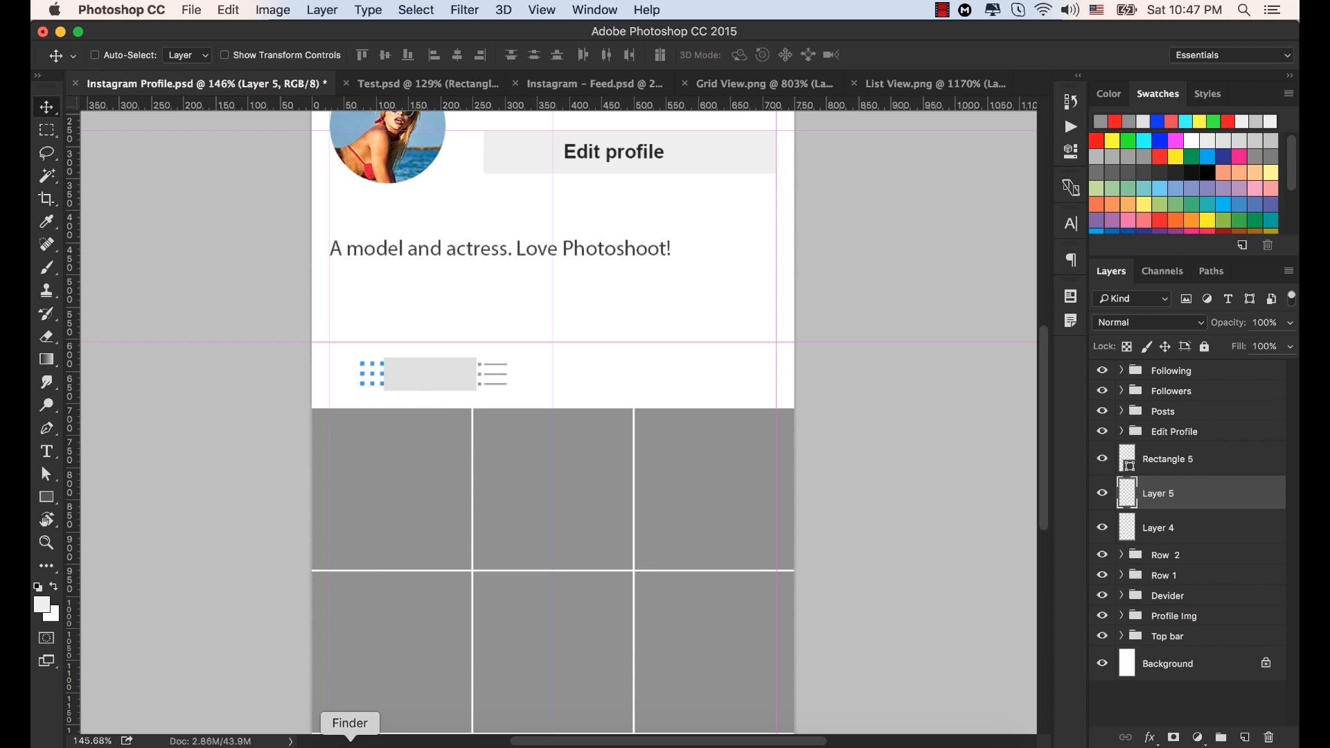
# Open Location.png from the Exercise file folder in Finder with Adobe Photoshop CC 2015.
pyautogui.click(352, 746)
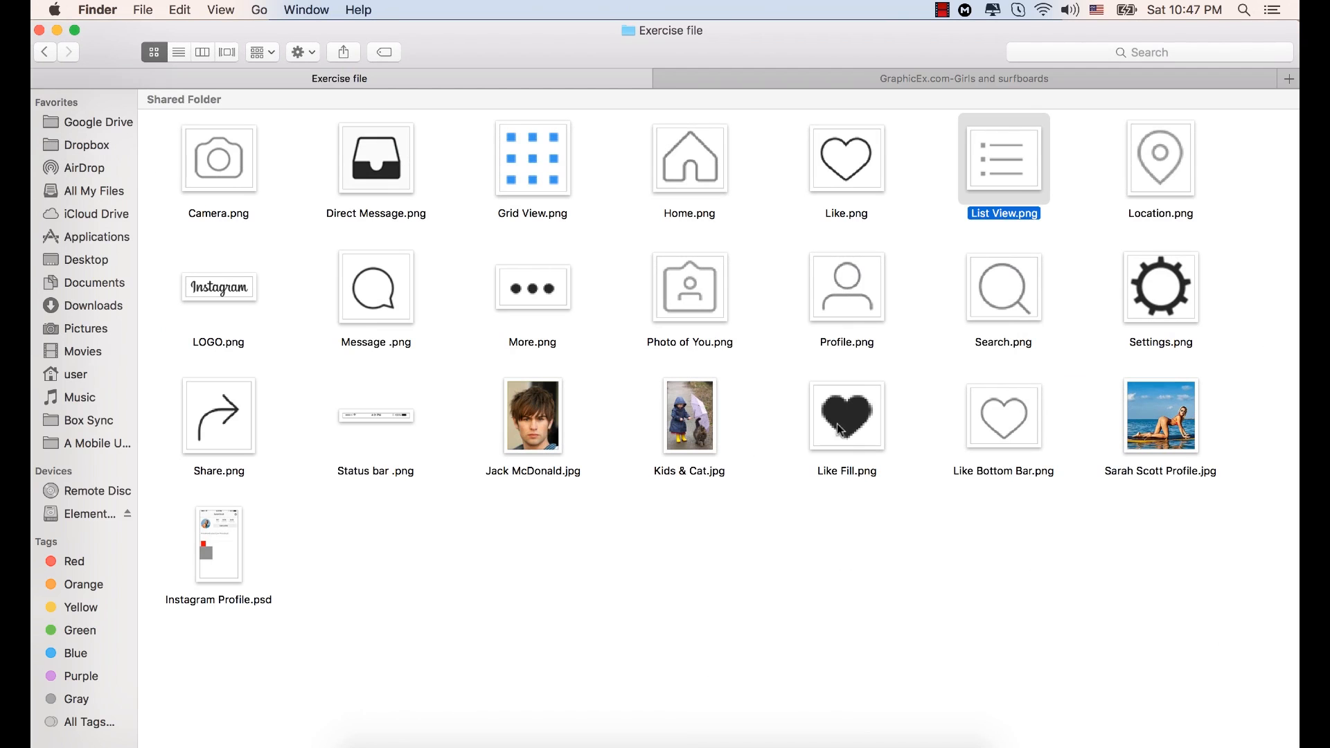
pyautogui.click(1169, 165)
pyautogui.rightClick(1166, 156)
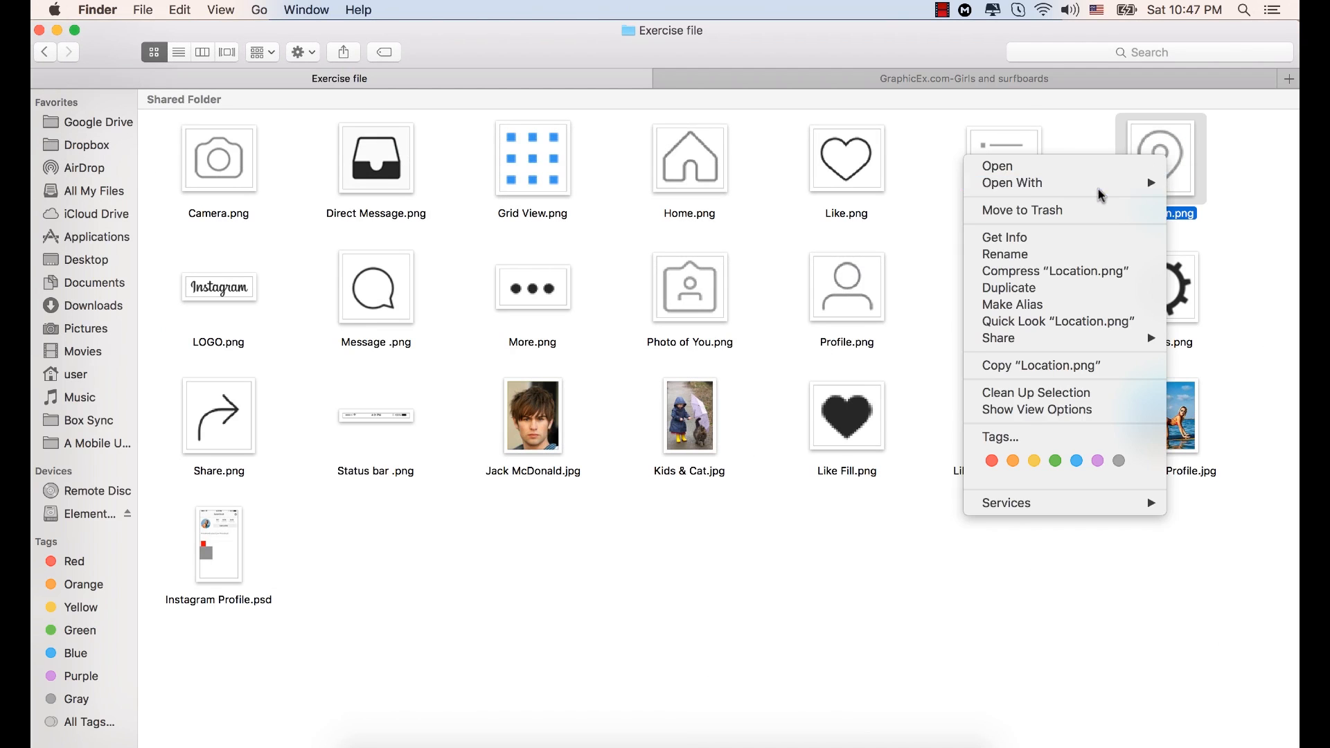
pyautogui.moveTo(1100, 185)
pyautogui.click(826, 235)
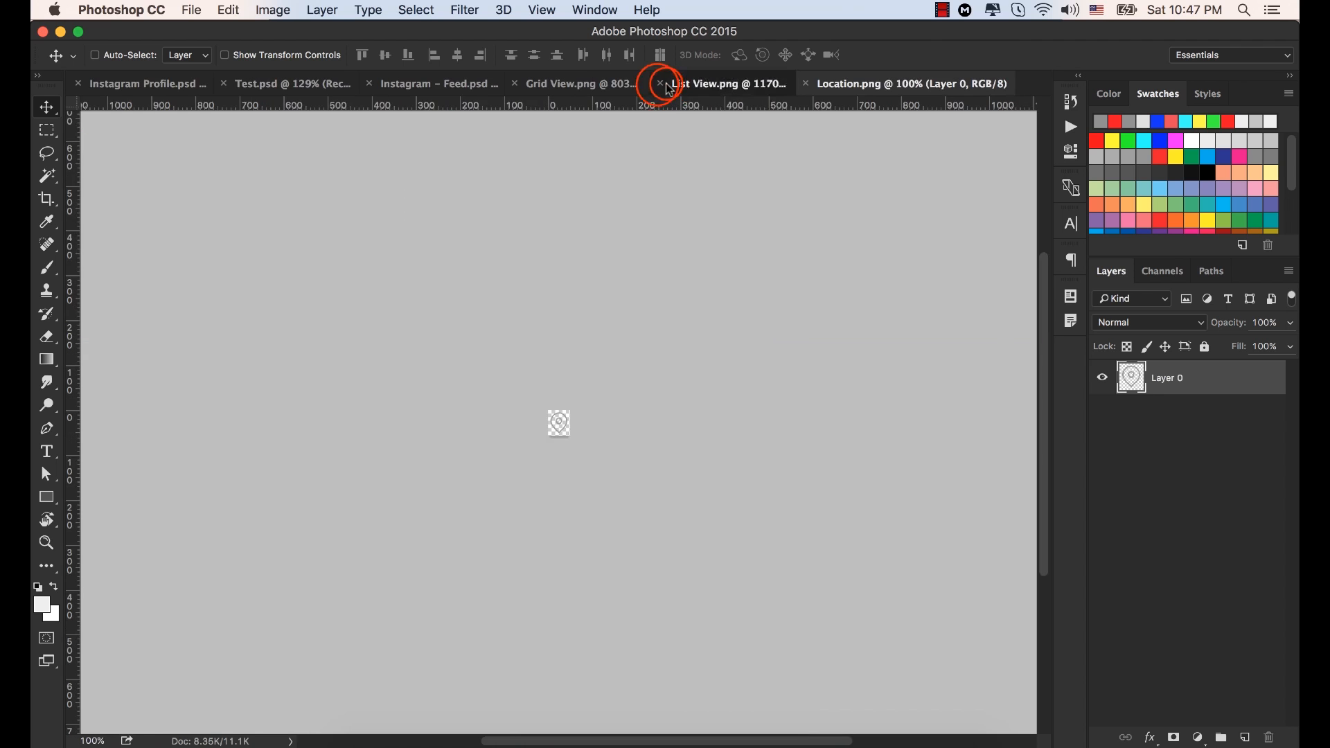
# Close the List View.png and Grid View.png documents.
pyautogui.click(668, 88)
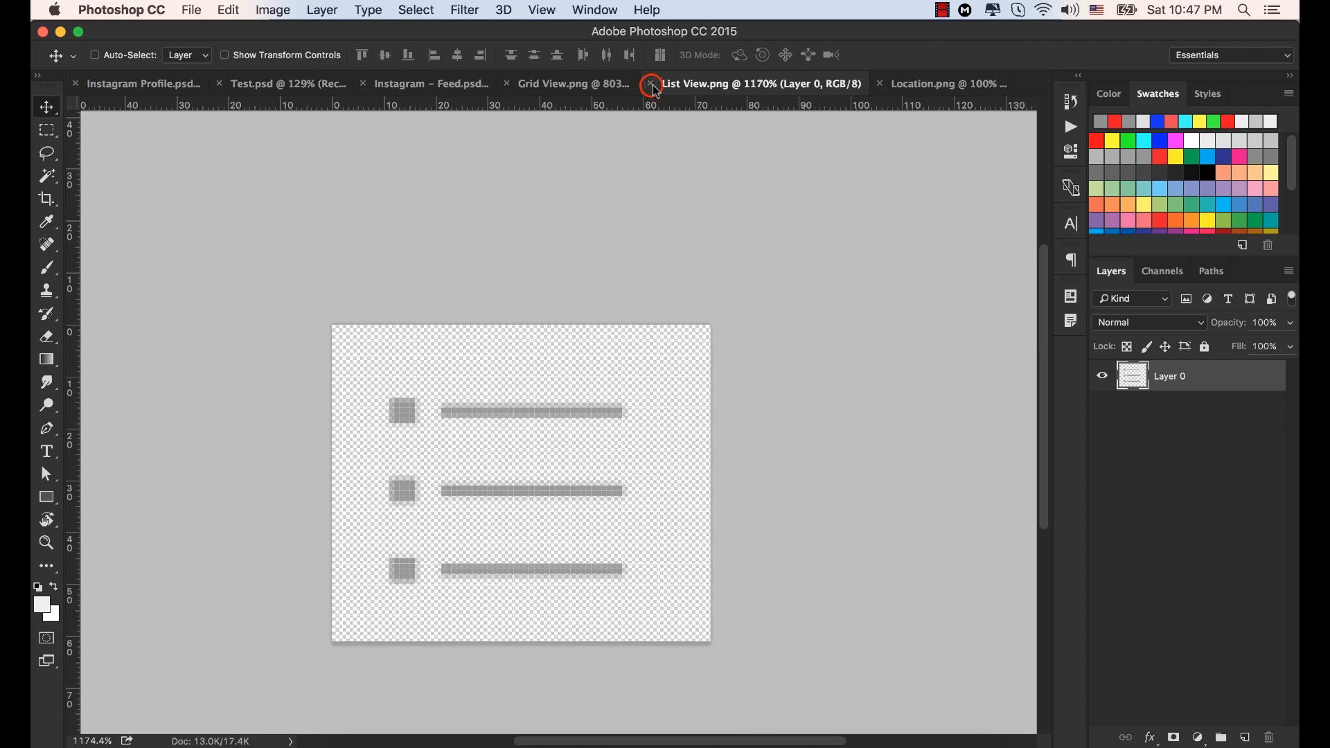
pyautogui.click(650, 83)
pyautogui.click(623, 84)
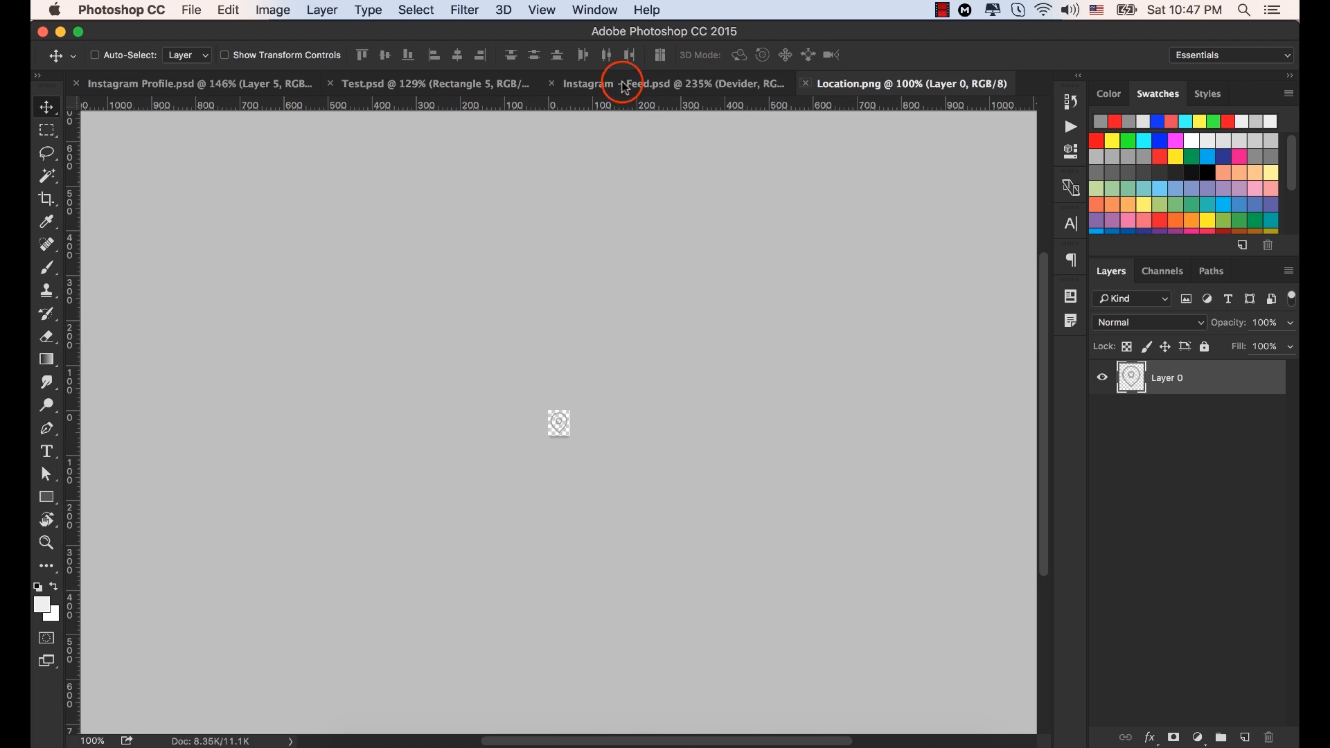
# Copy the location pin icon into Instagram Profile.psd and place it 145 px right of the list icon, vertically aligned with the other icons.
pyautogui.scroll(5, 567, 475)
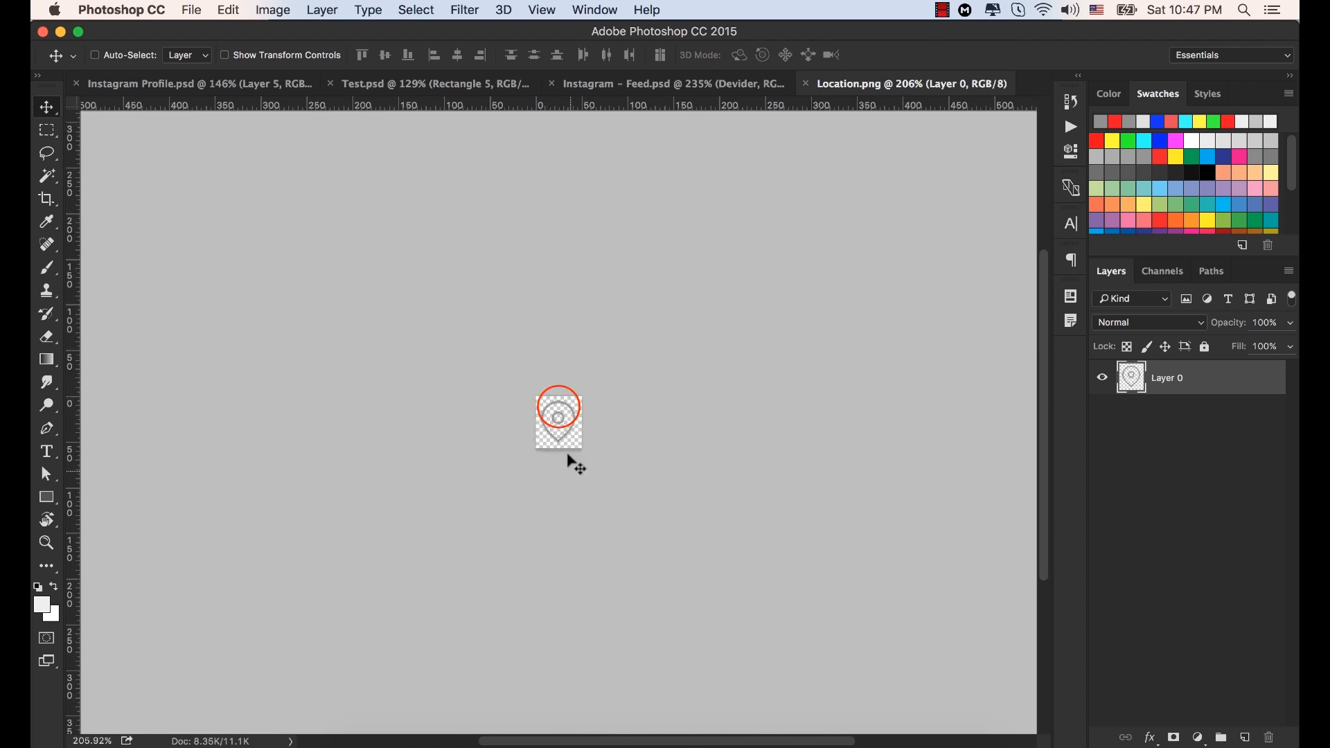
pyautogui.moveTo(560, 407); pyautogui.dragTo(232, 87)
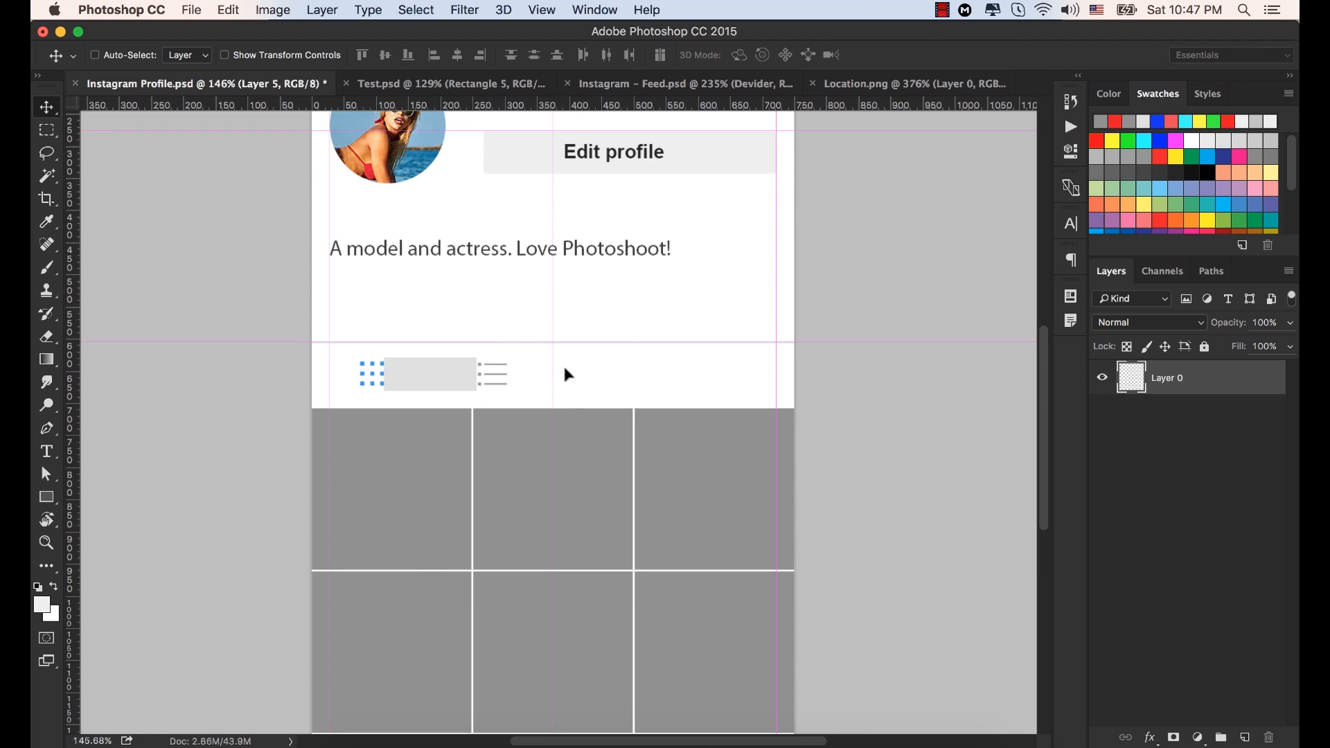
pyautogui.moveTo(564, 368); pyautogui.dragTo(622, 376)
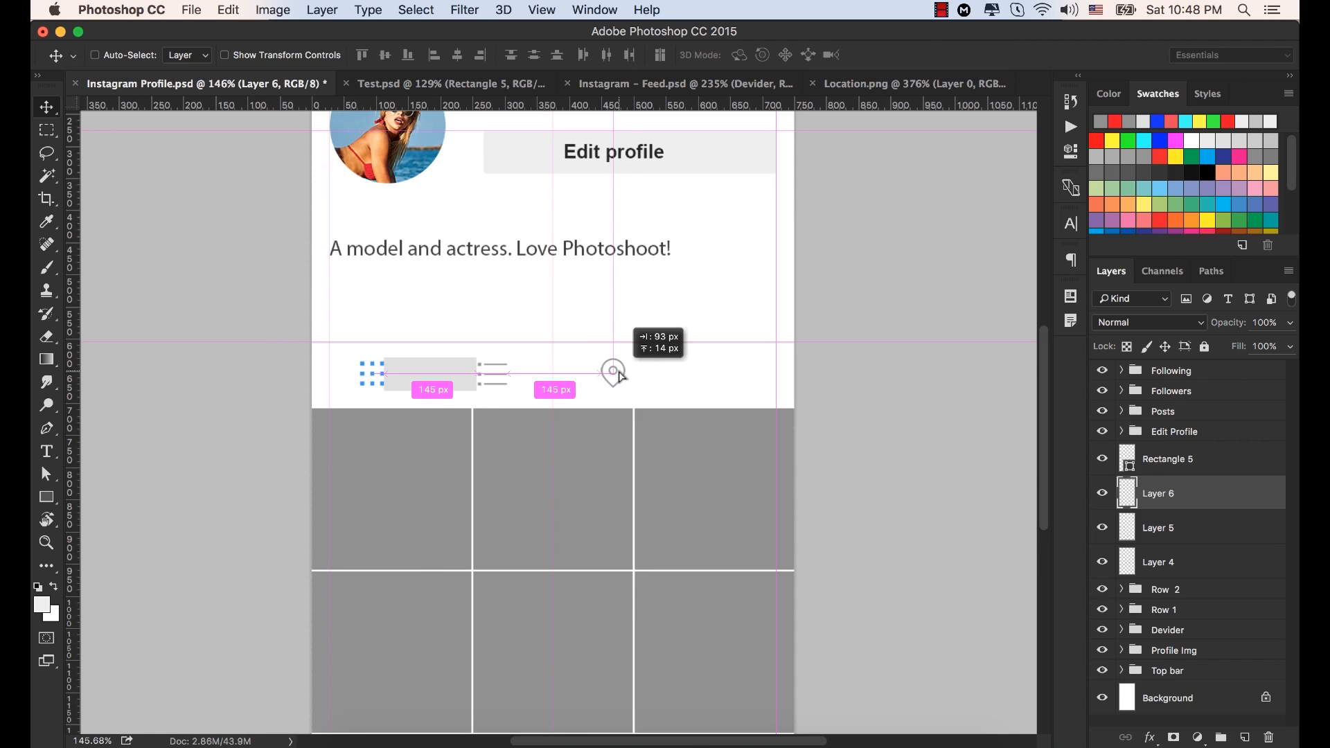
pyautogui.moveTo(621, 375); pyautogui.dragTo(621, 375)
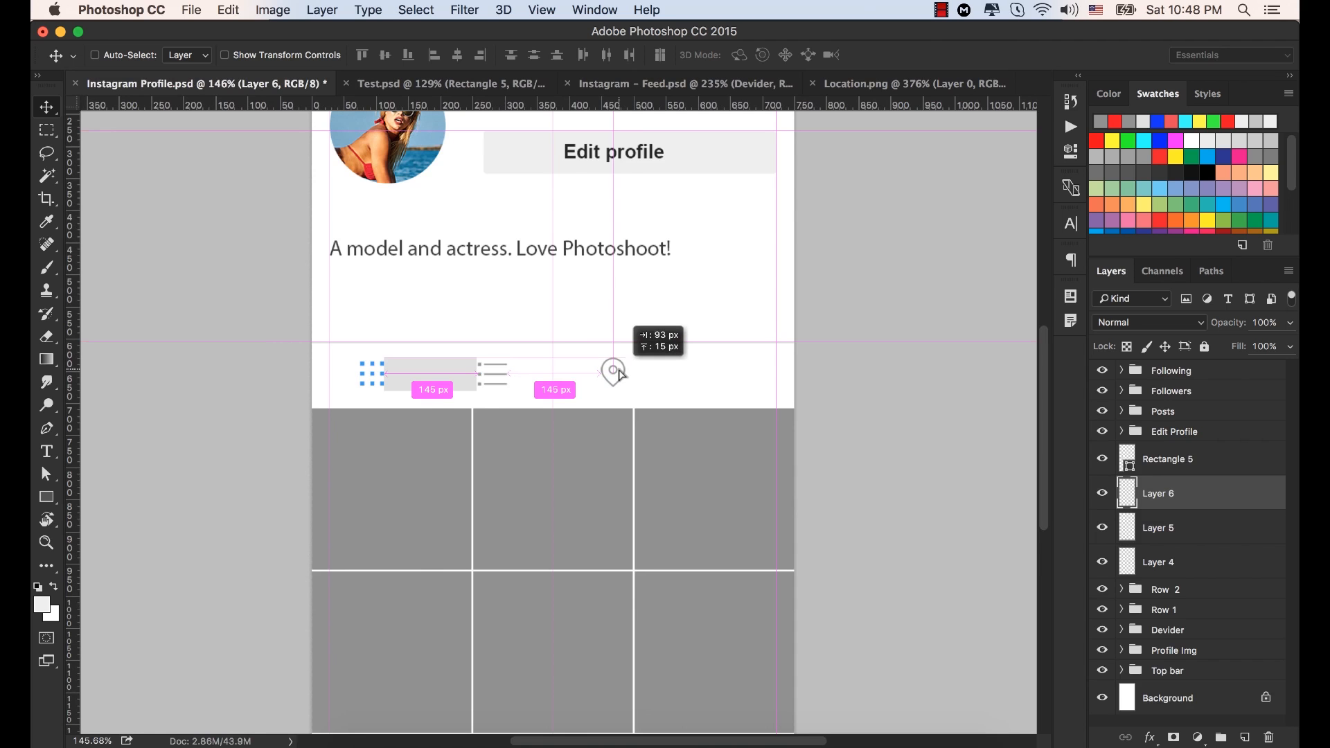
pyautogui.moveTo(620, 375); pyautogui.dragTo(620, 375)
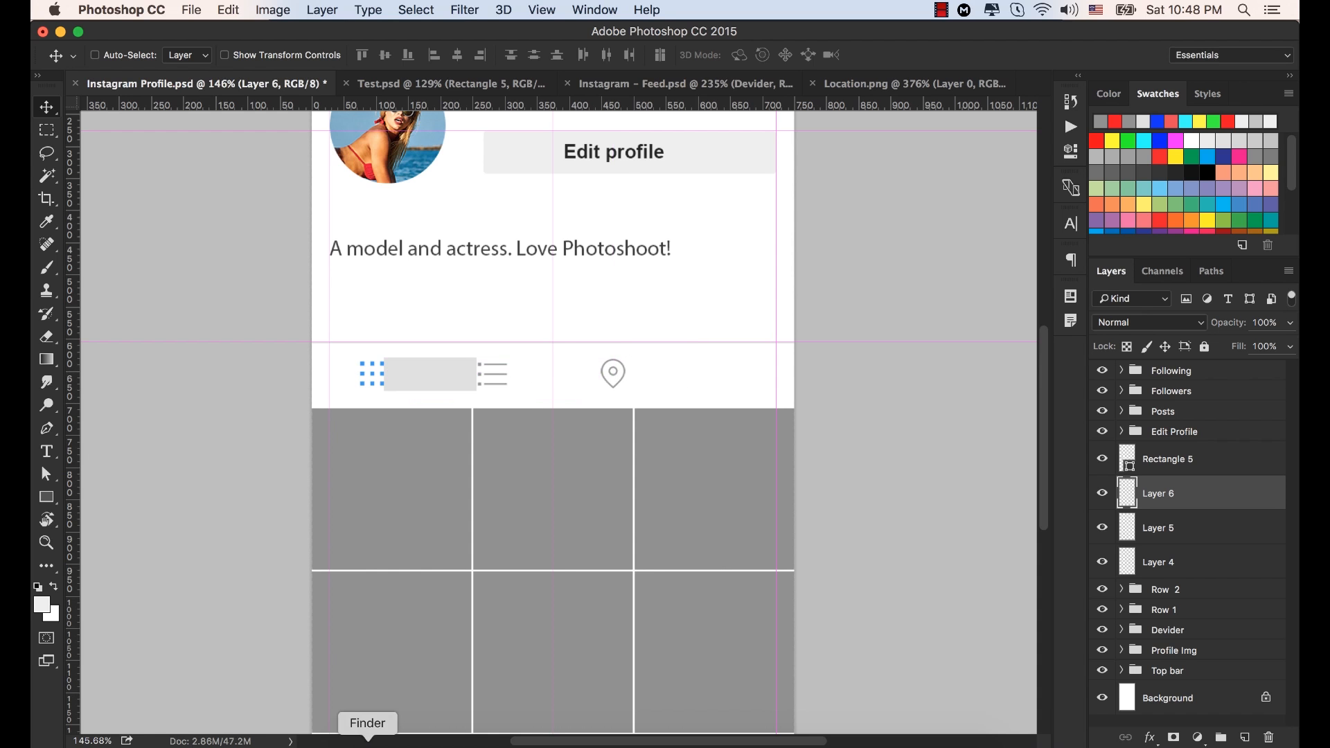
# Open Photo of You.png from the Exercise file folder in Finder with Adobe Photoshop CC 2015.
pyautogui.click(368, 742)
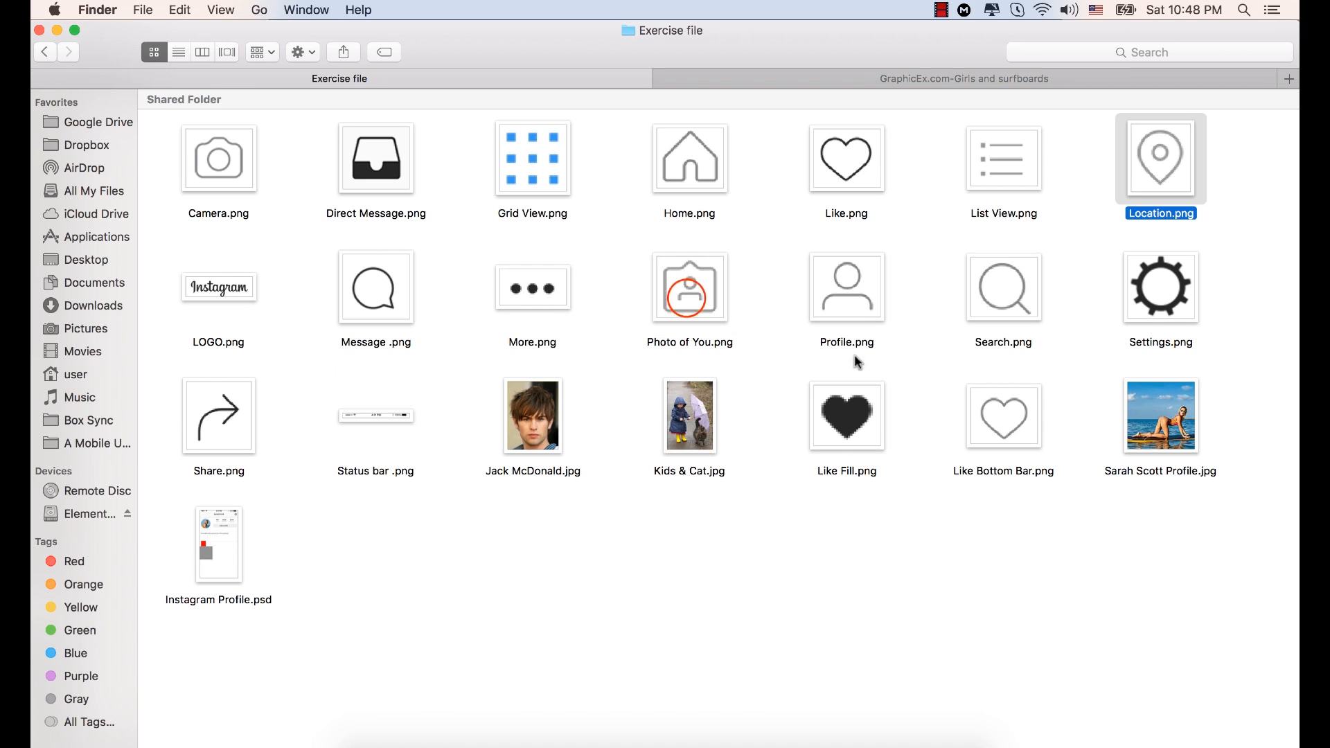
pyautogui.click(684, 299)
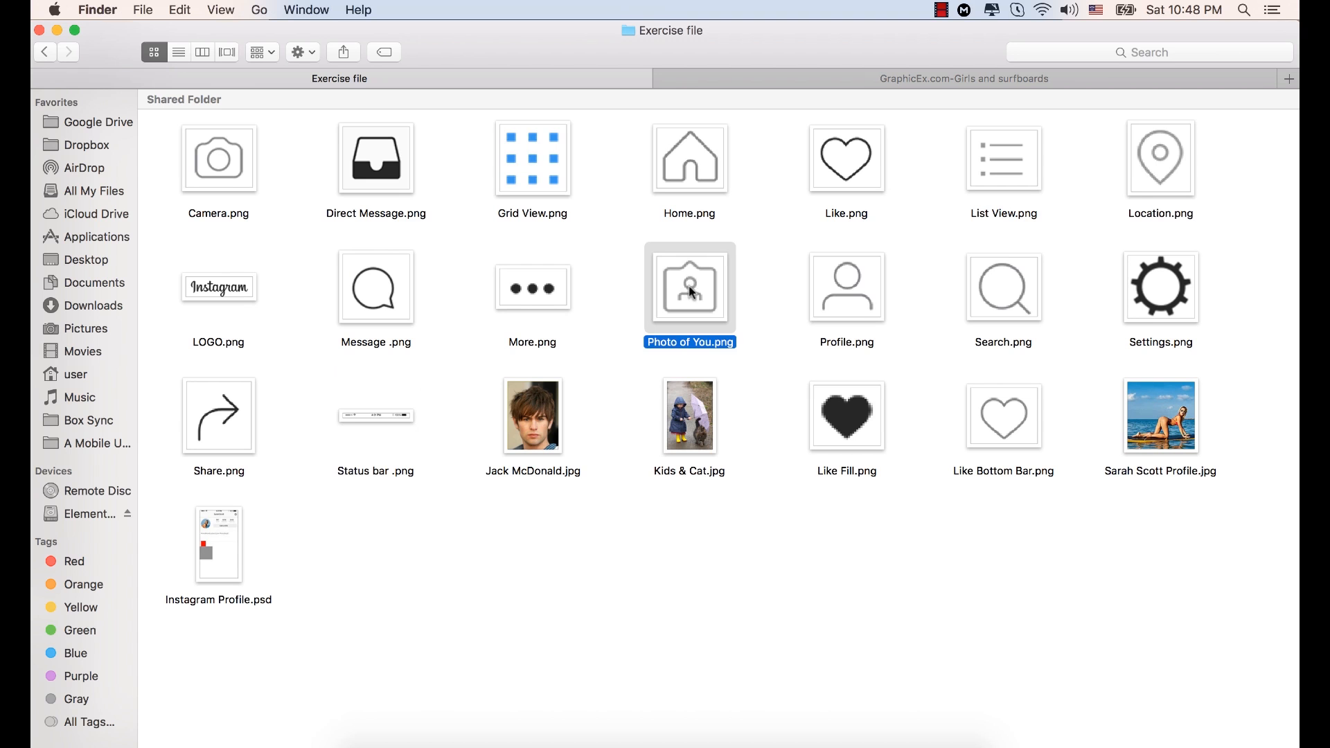
pyautogui.rightClick(691, 291)
pyautogui.moveTo(797, 312)
pyautogui.click(970, 359)
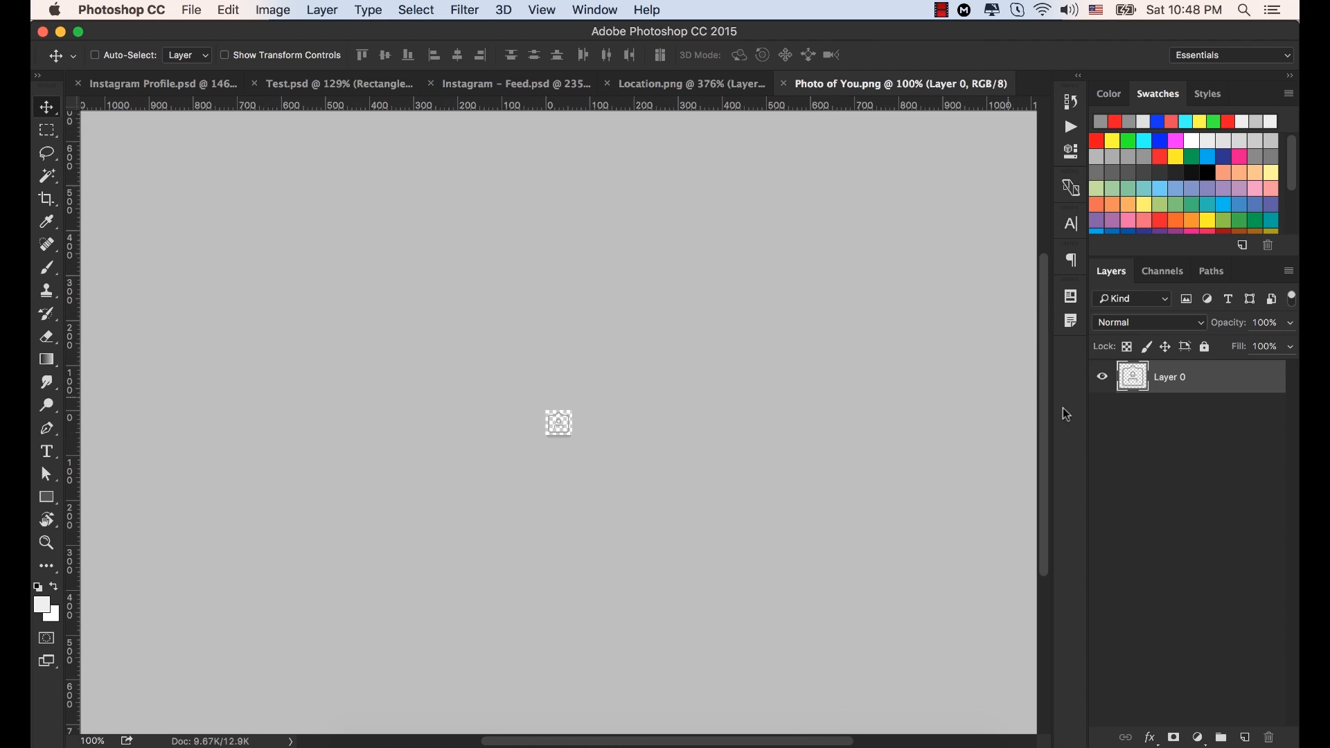
# Copy the photo-of-you icon into Instagram Profile.psd and place it 145 px right of the location icon, vertically aligned with the other icons.
pyautogui.scroll(5, 589, 489)
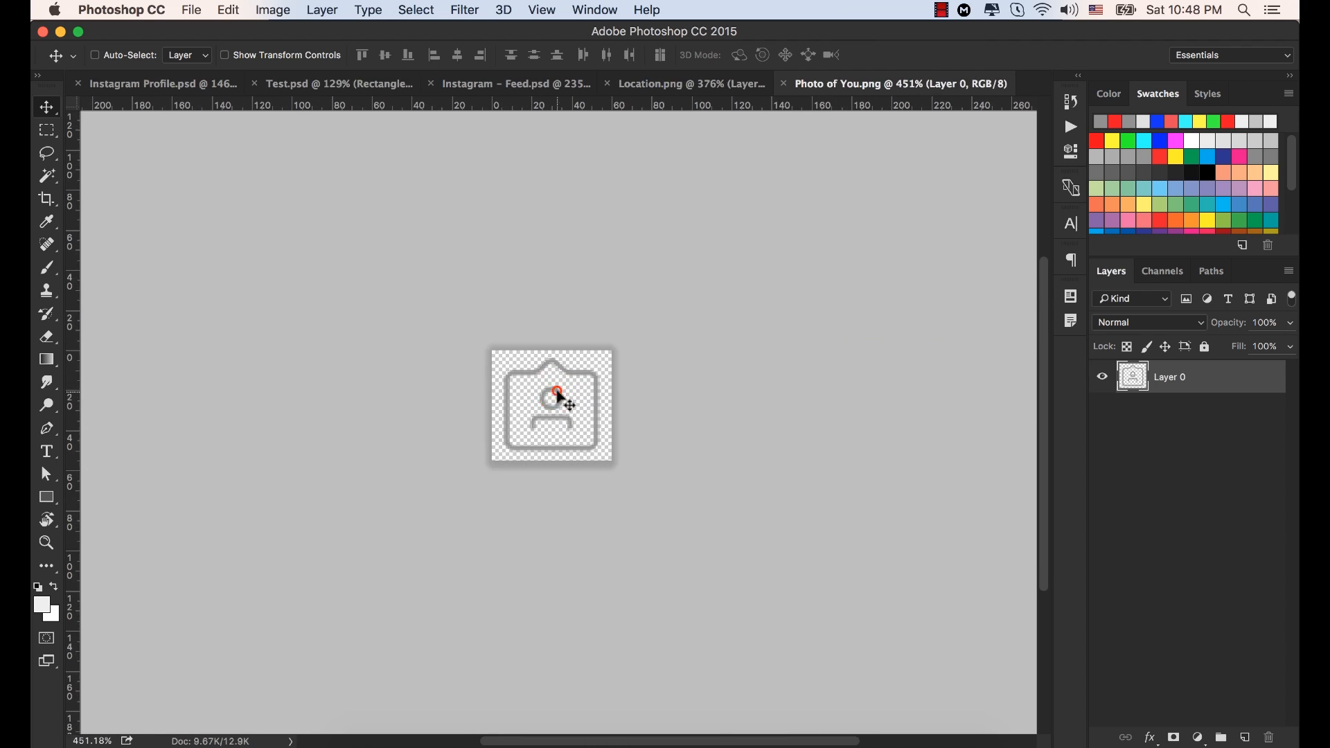
pyautogui.moveTo(560, 399); pyautogui.dragTo(186, 92)
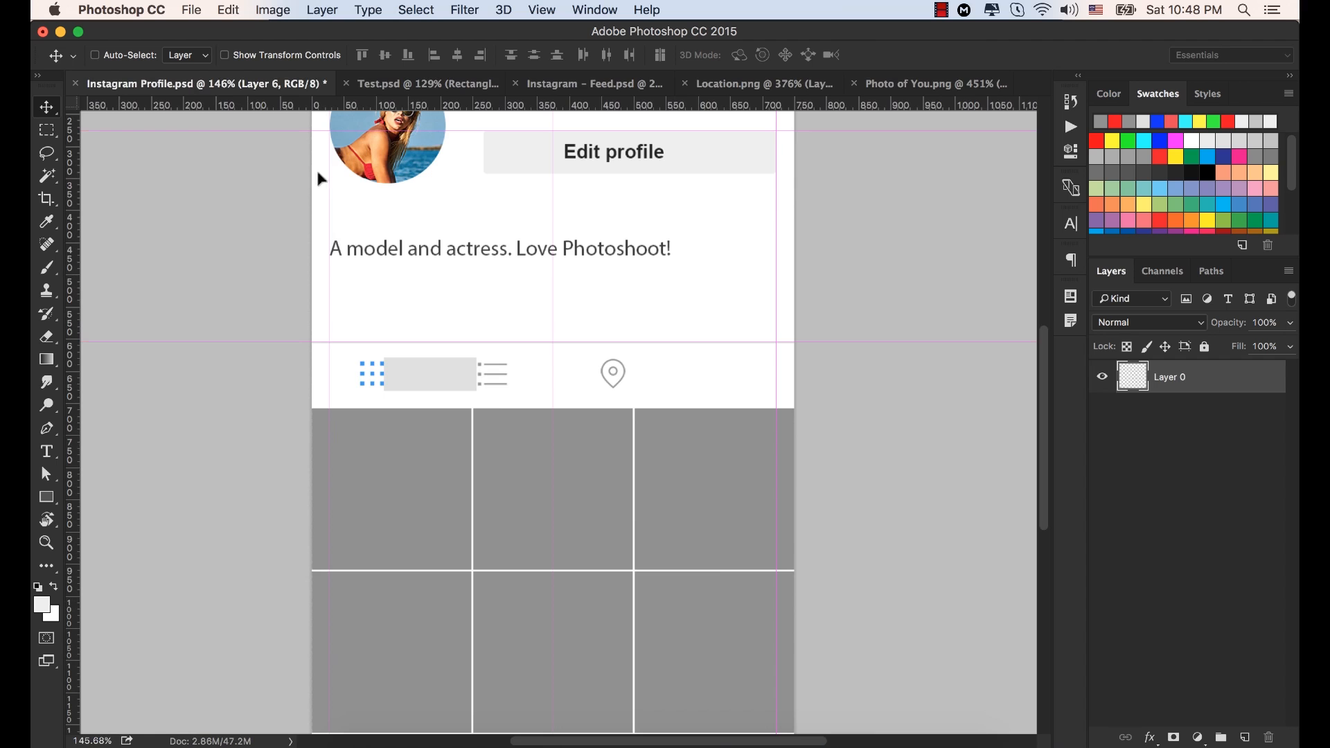
pyautogui.moveTo(679, 363); pyautogui.dragTo(681, 363)
pyautogui.moveTo(563, 384); pyautogui.dragTo(738, 377)
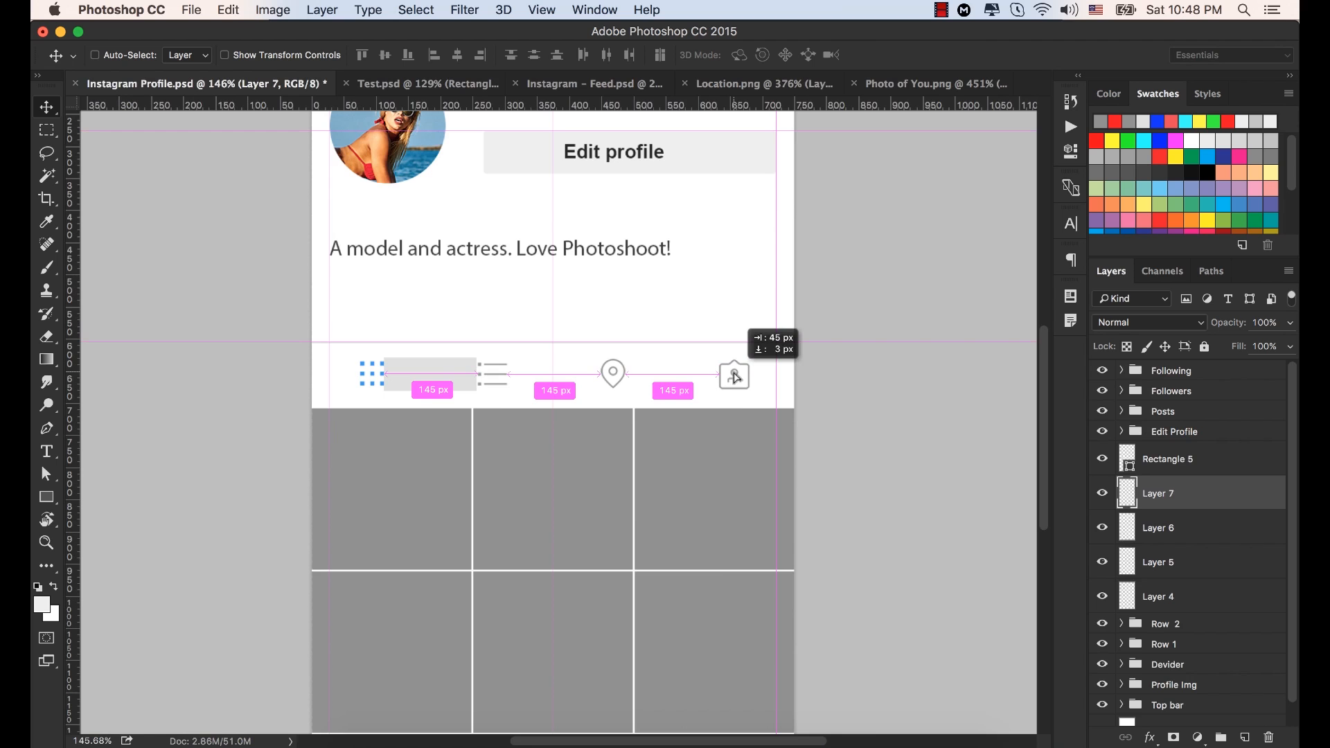
pyautogui.moveTo(736, 376); pyautogui.dragTo(736, 375)
# Add a horizontal guide along the icon row's top edge and nudge the photo-of-you icon down 2 px to line up with the location icon.
pyautogui.moveTo(196, 105); pyautogui.dragTo(219, 360)
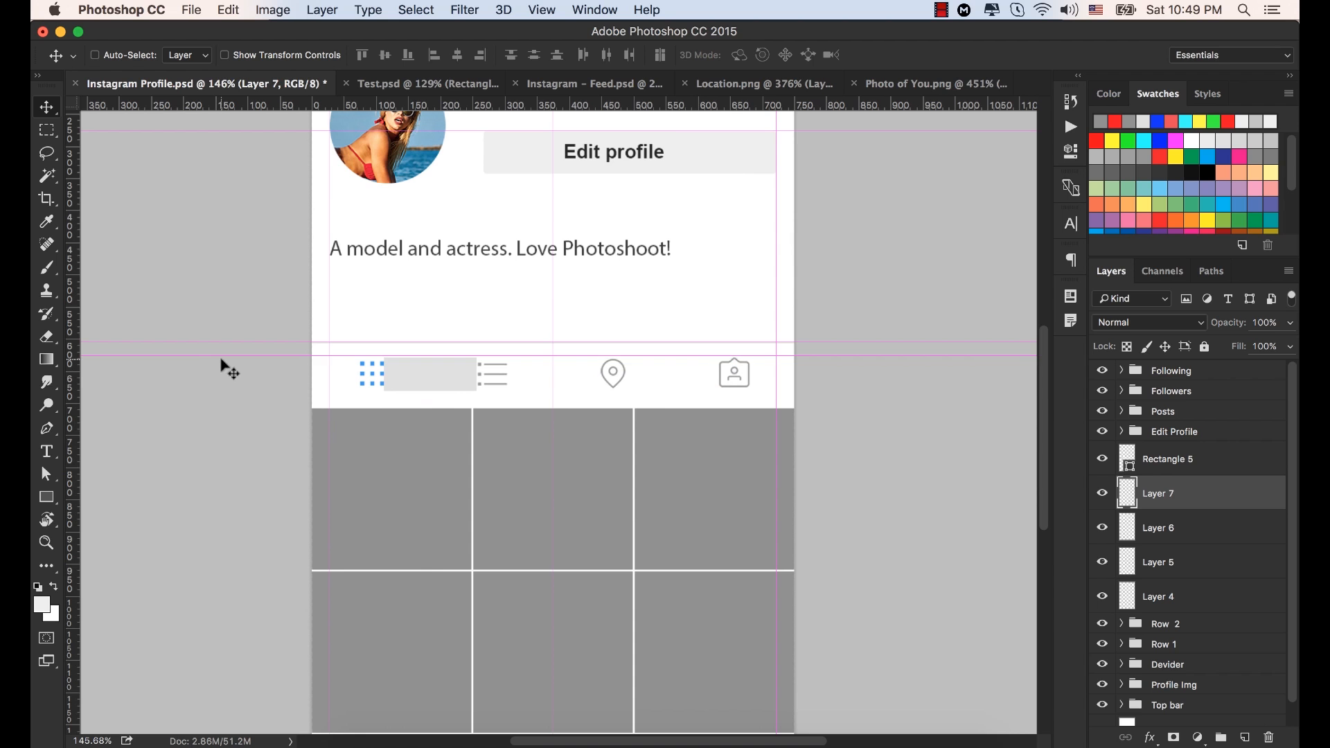
pyautogui.moveTo(433, 398); pyautogui.dragTo(636, 390)
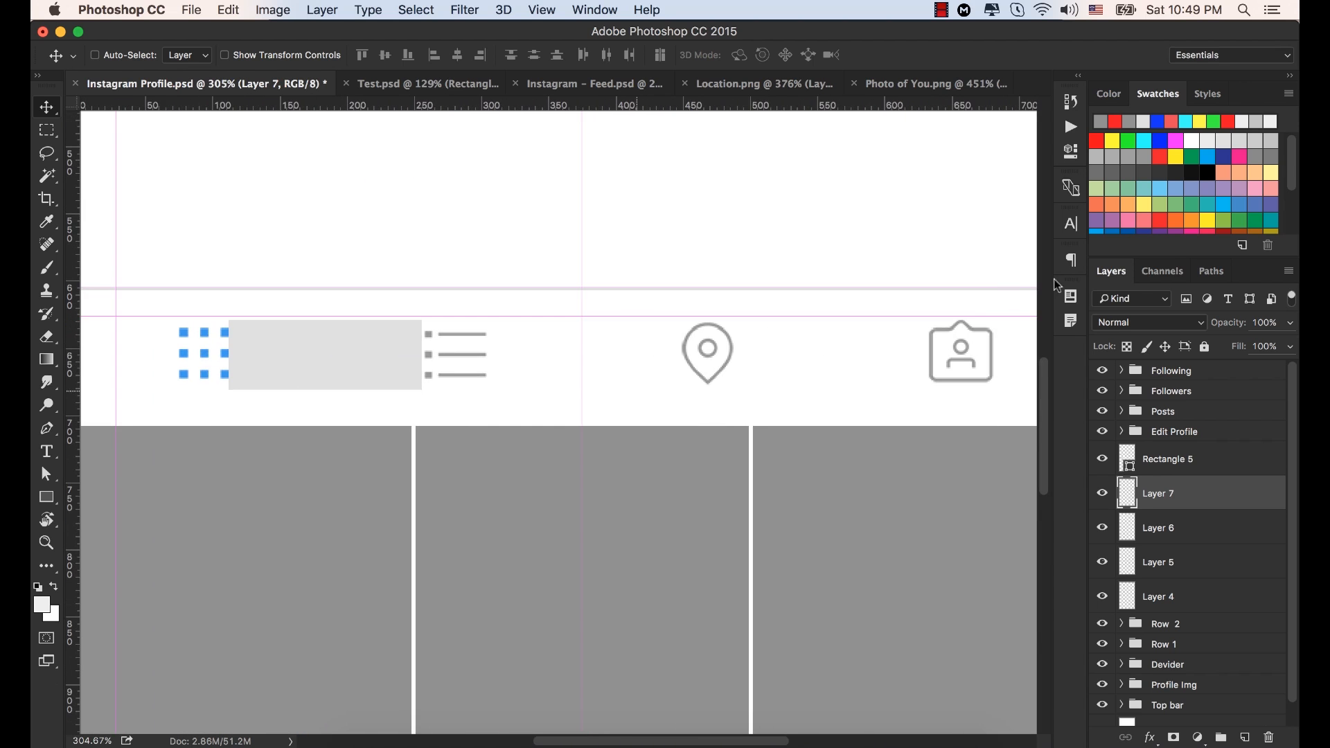
pyautogui.moveTo(1009, 318); pyautogui.dragTo(1012, 323)
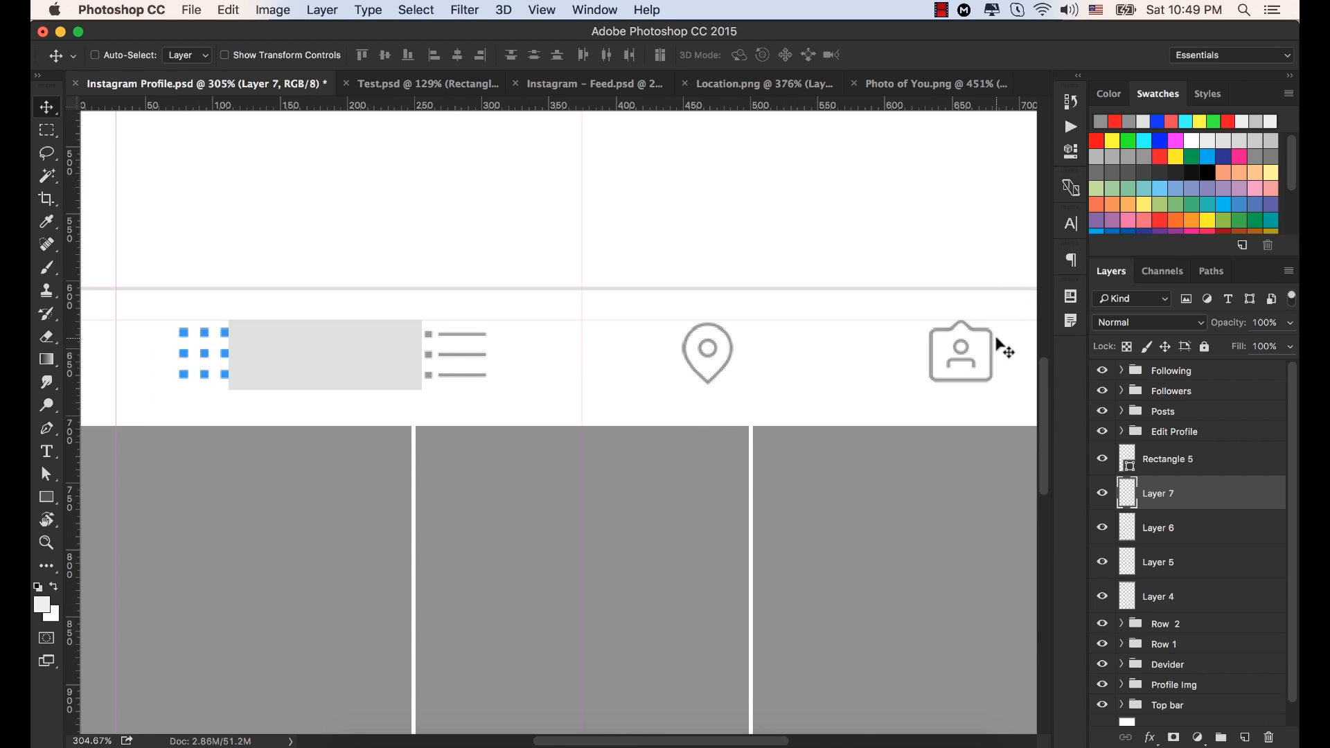
pyautogui.press('Down')
pyautogui.press('Down')
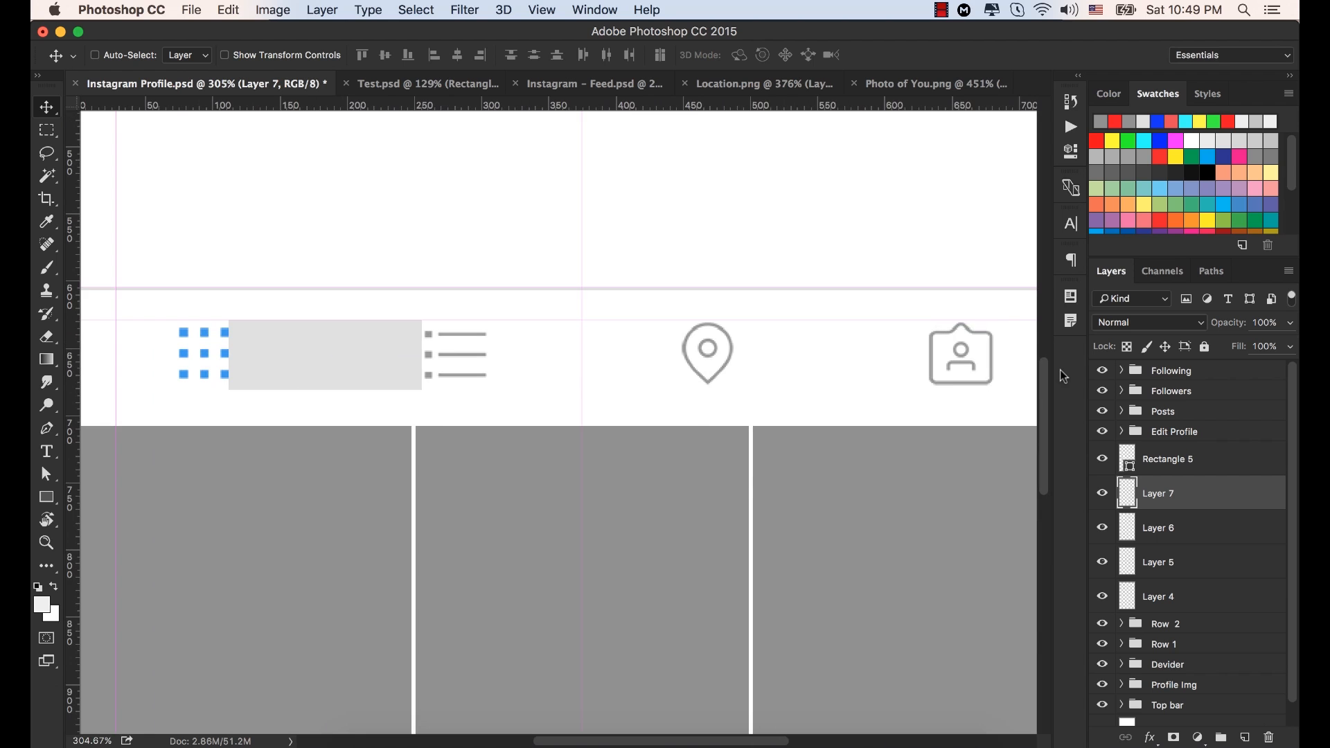
pyautogui.click(1017, 318)
pyautogui.moveTo(1017, 320); pyautogui.dragTo(1019, 324)
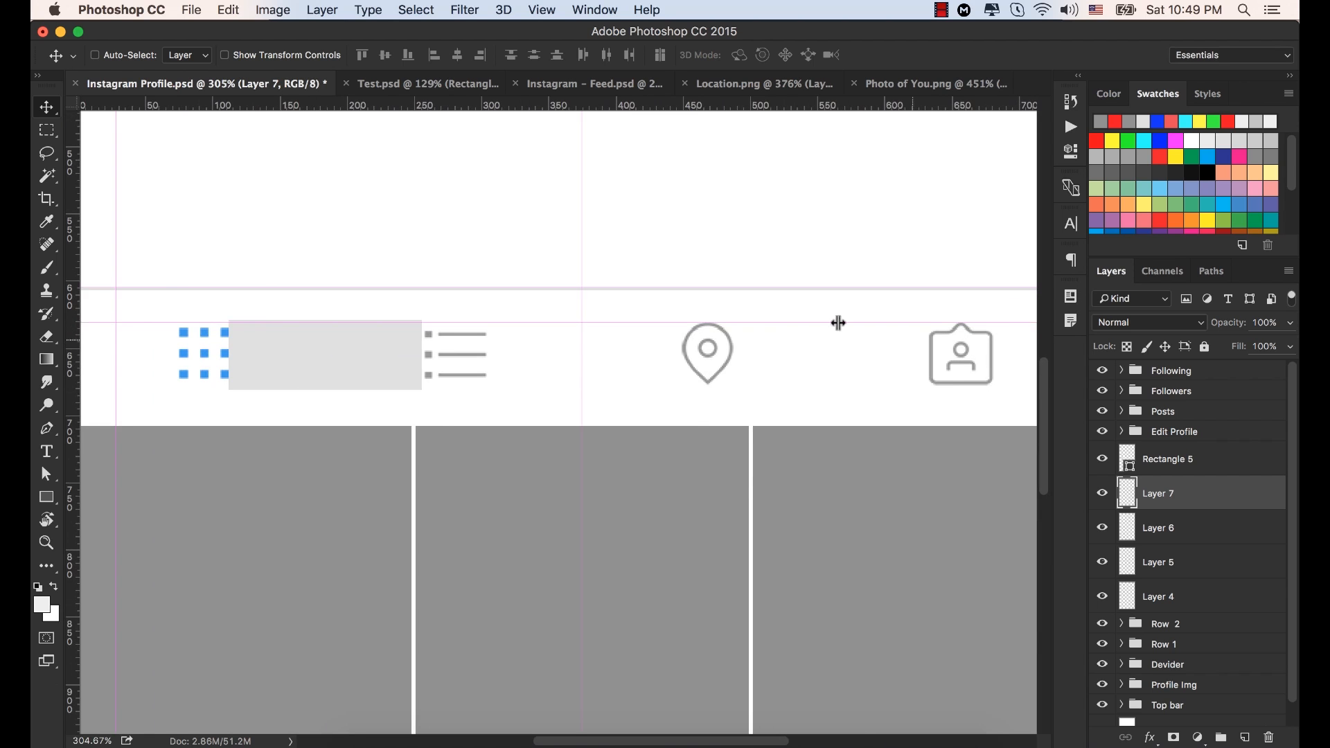
pyautogui.moveTo(118, 321); pyautogui.dragTo(134, 371)
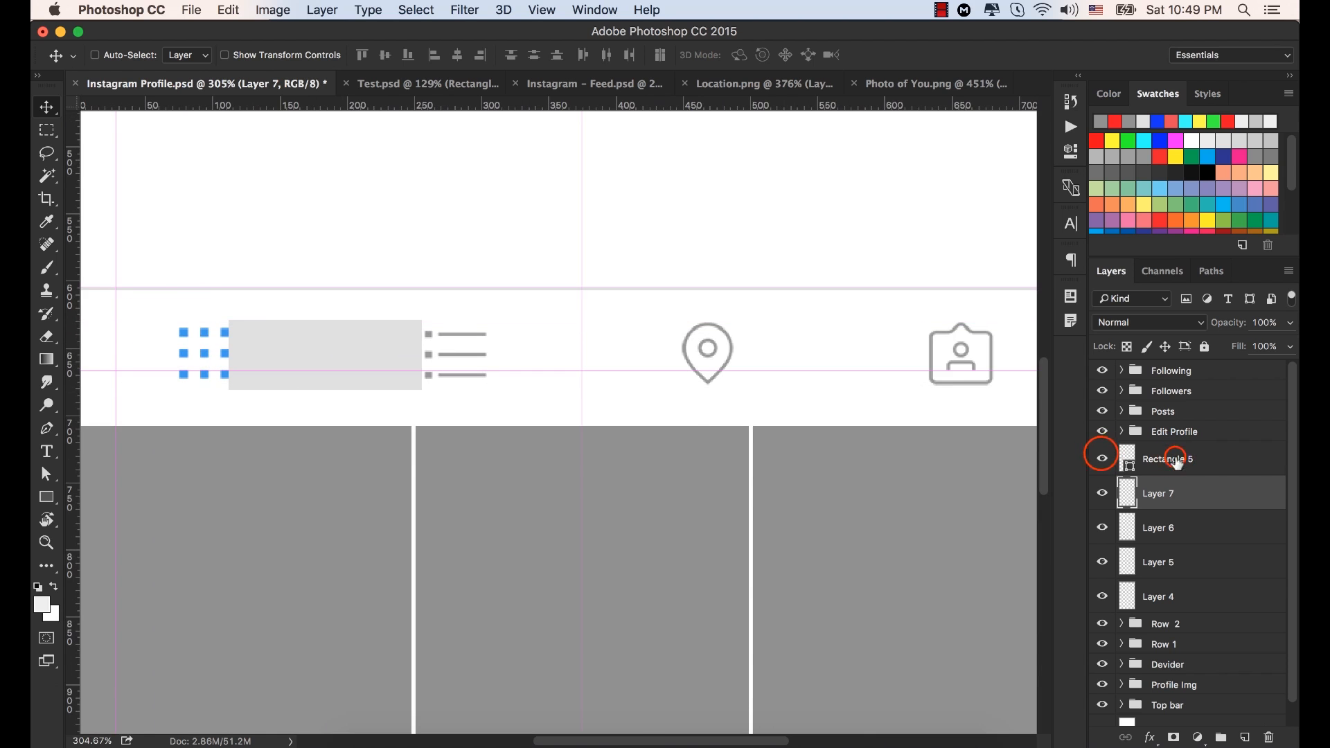
# Delete the grey Rectangle 5 spacer between the grid and list icons.
pyautogui.click(1108, 459)
pyautogui.click(1102, 458)
pyautogui.click(1102, 459)
pyautogui.moveTo(1183, 457); pyautogui.dragTo(1269, 737)
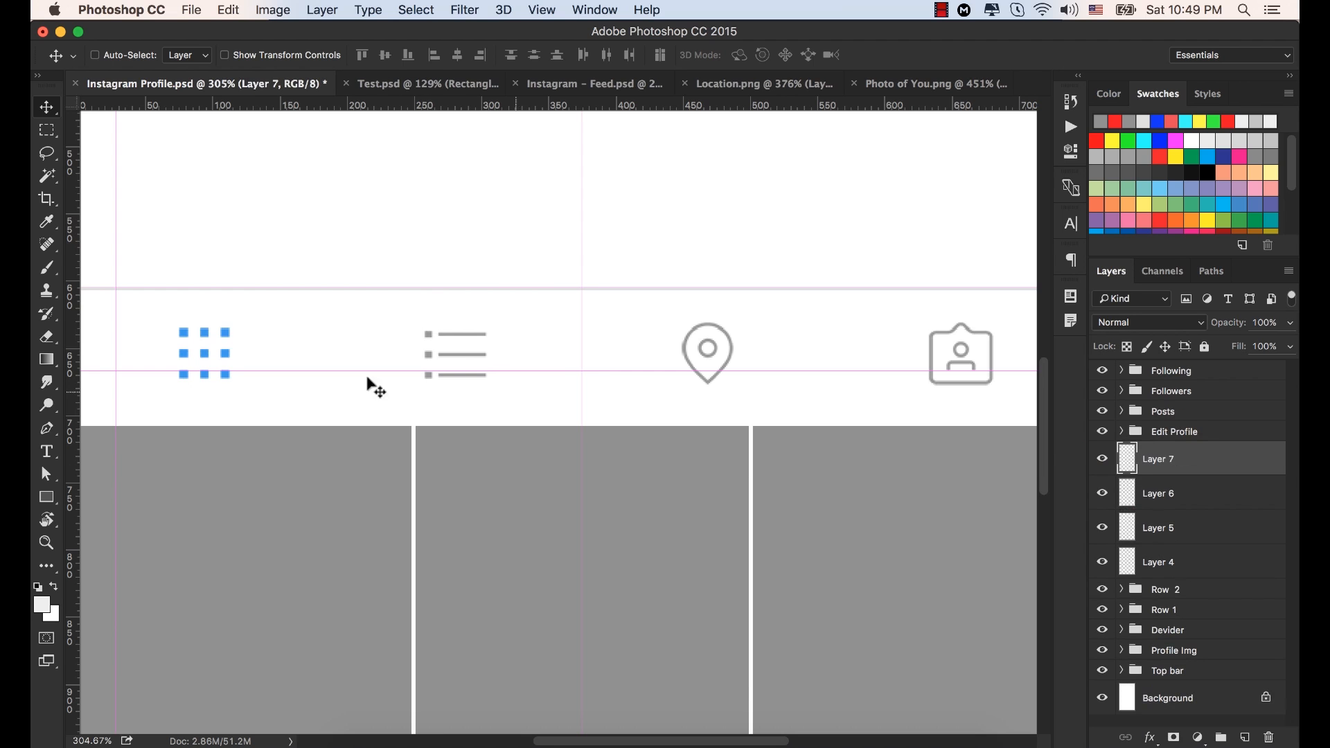
# Check the icons' bottom edges against the horizontal guide, moved to Y 678 px, and remove that guide.
pyautogui.moveTo(529, 371)
pyautogui.mouseDown()
pyautogui.moveTo(529, 383)
pyautogui.moveTo(538, 323)
pyautogui.moveTo(548, 385)
pyautogui.mouseUp()
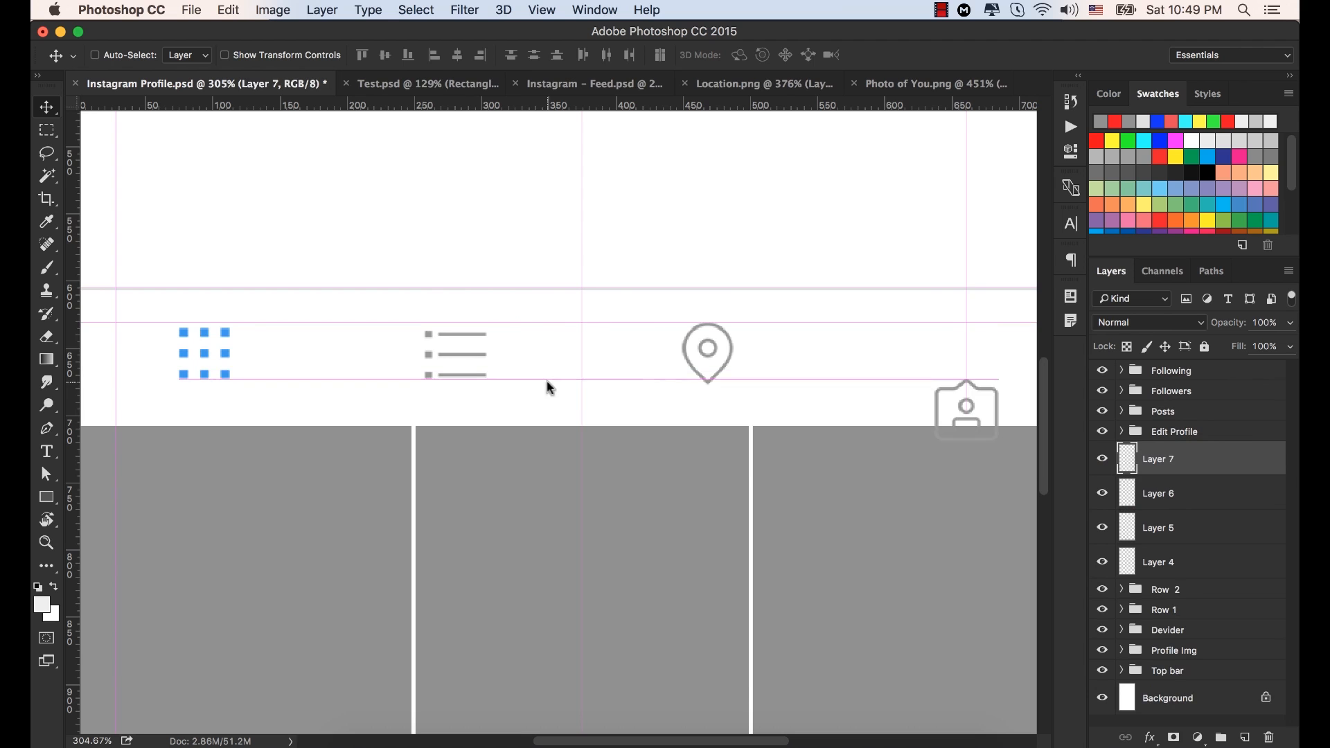
pyautogui.press('super+z')
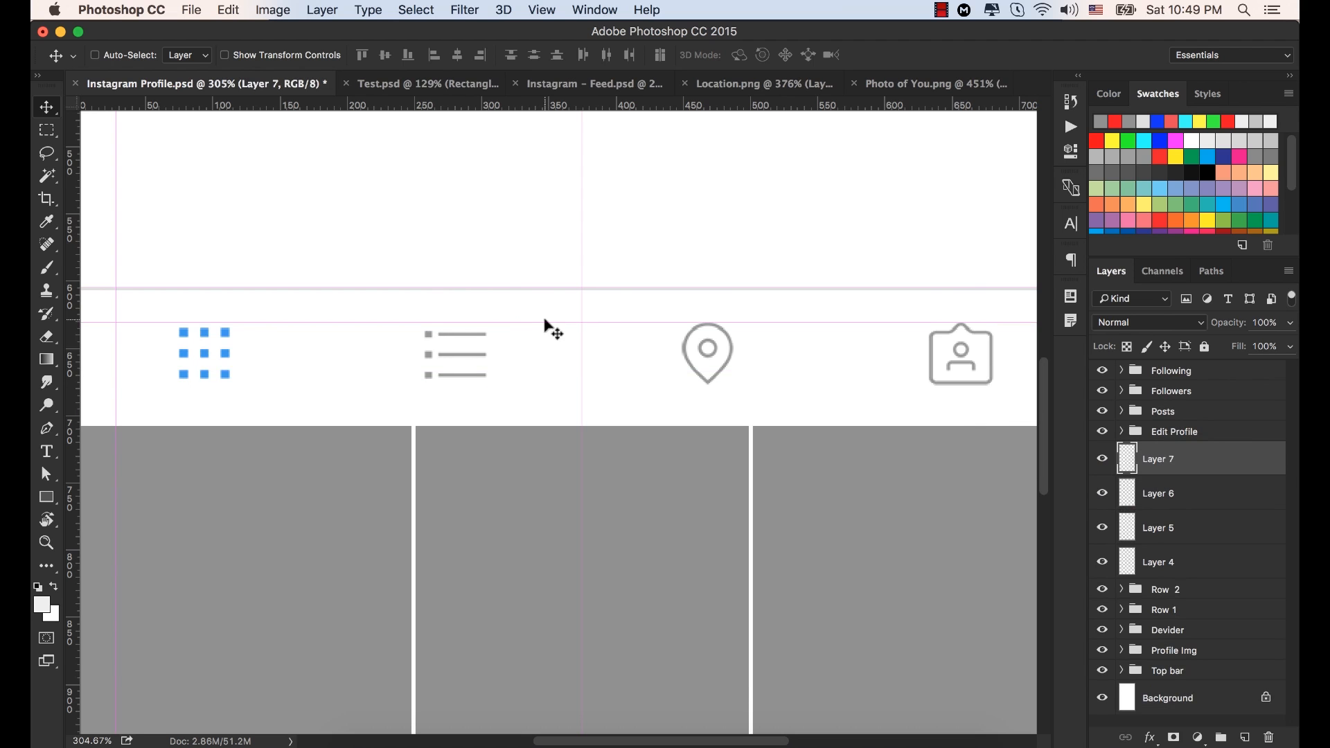
pyautogui.moveTo(605, 321); pyautogui.dragTo(613, 386)
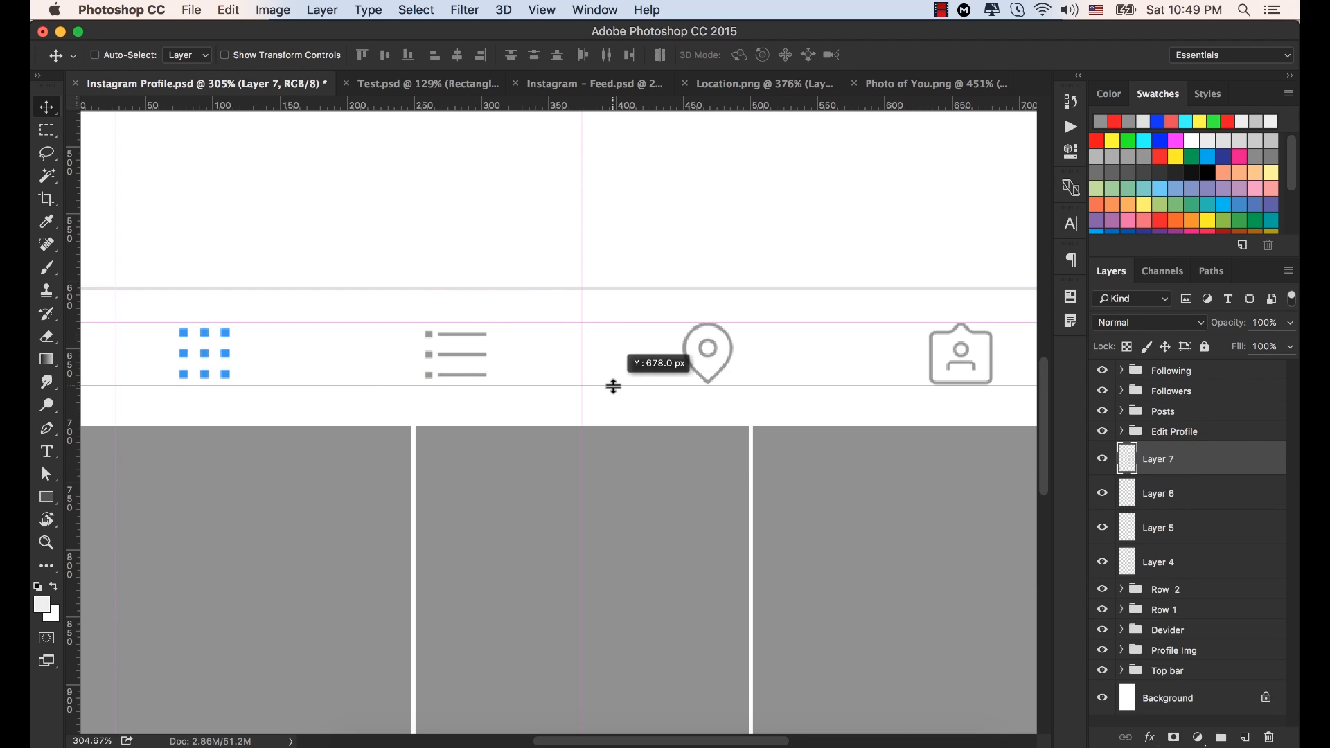
pyautogui.moveTo(614, 386); pyautogui.dragTo(693, 105)
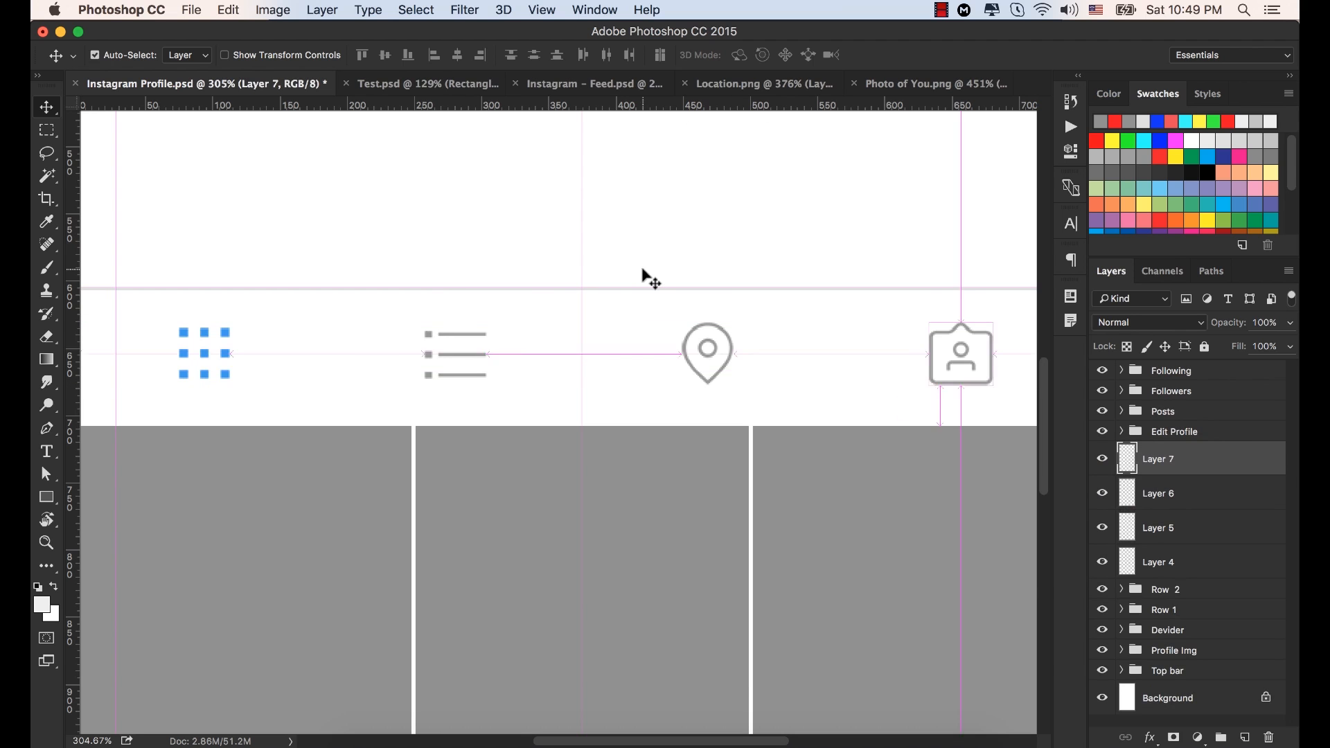
# Fit the whole profile screen in view and hide all guides.
pyautogui.press('super+0')
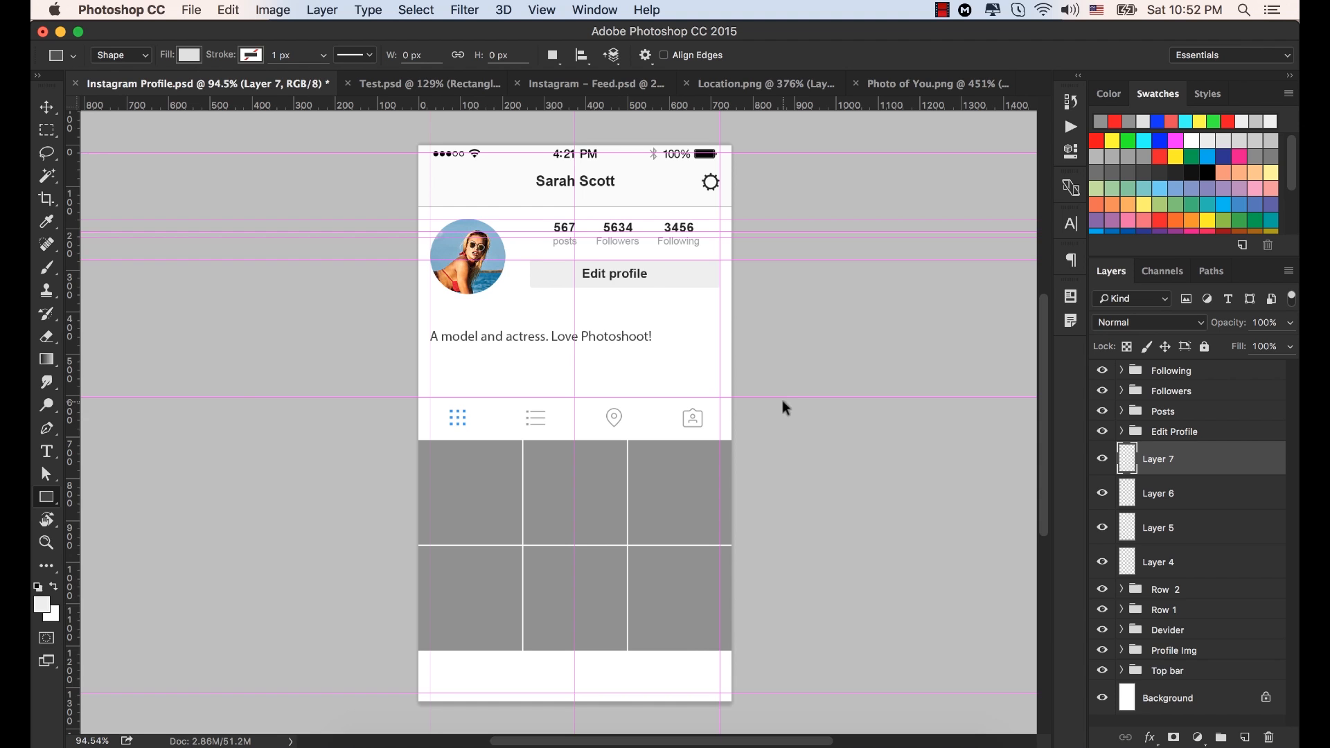
pyautogui.press('super+semicolon')
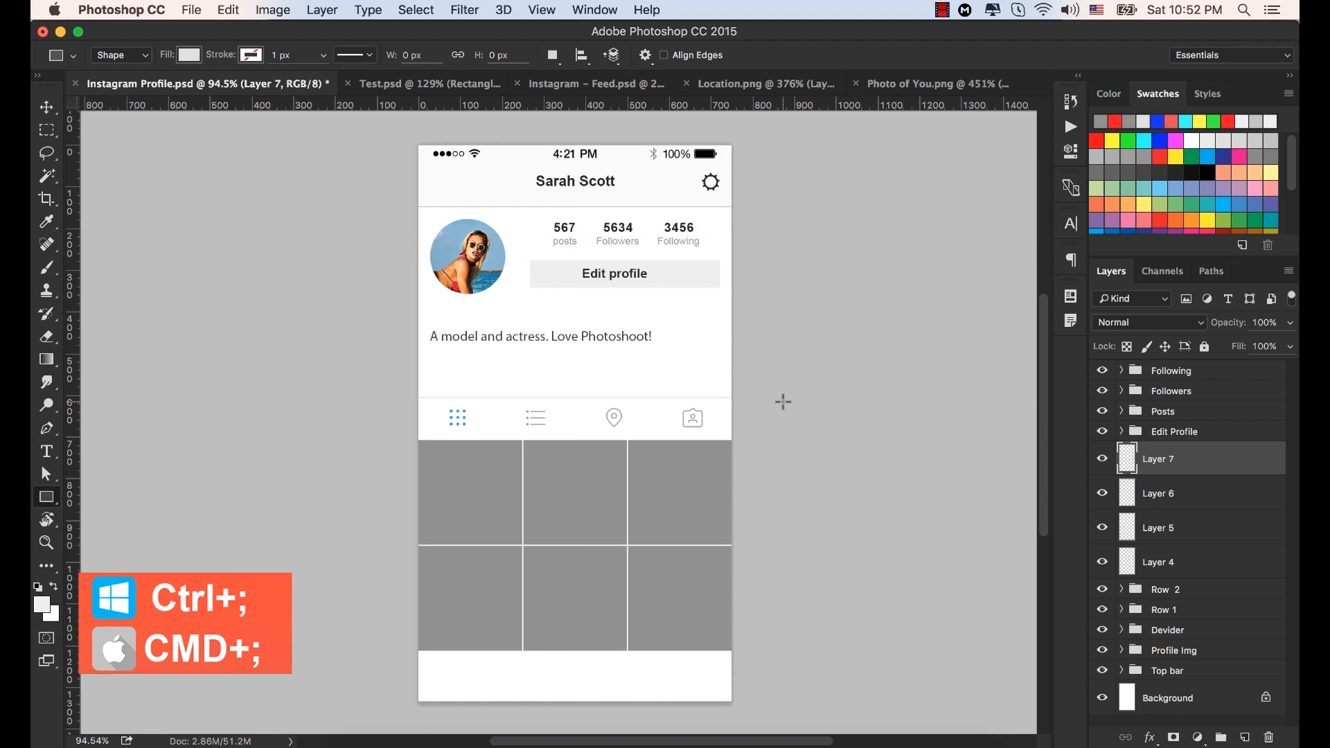
pyautogui.click(46, 107)
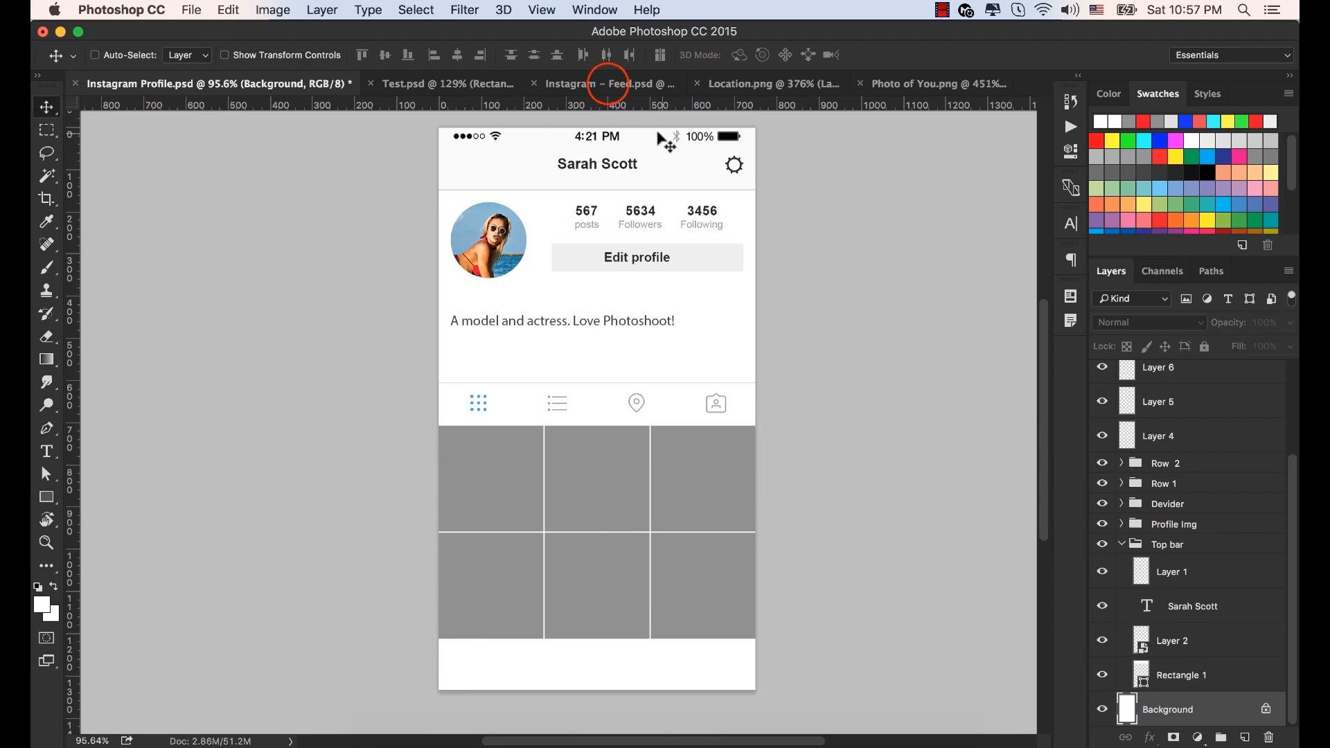
# Copy the Bottom bar group from Instagram – Feed.psd into Instagram Profile.psd, placing it along the bottom edge of the screen.
pyautogui.click(608, 83)
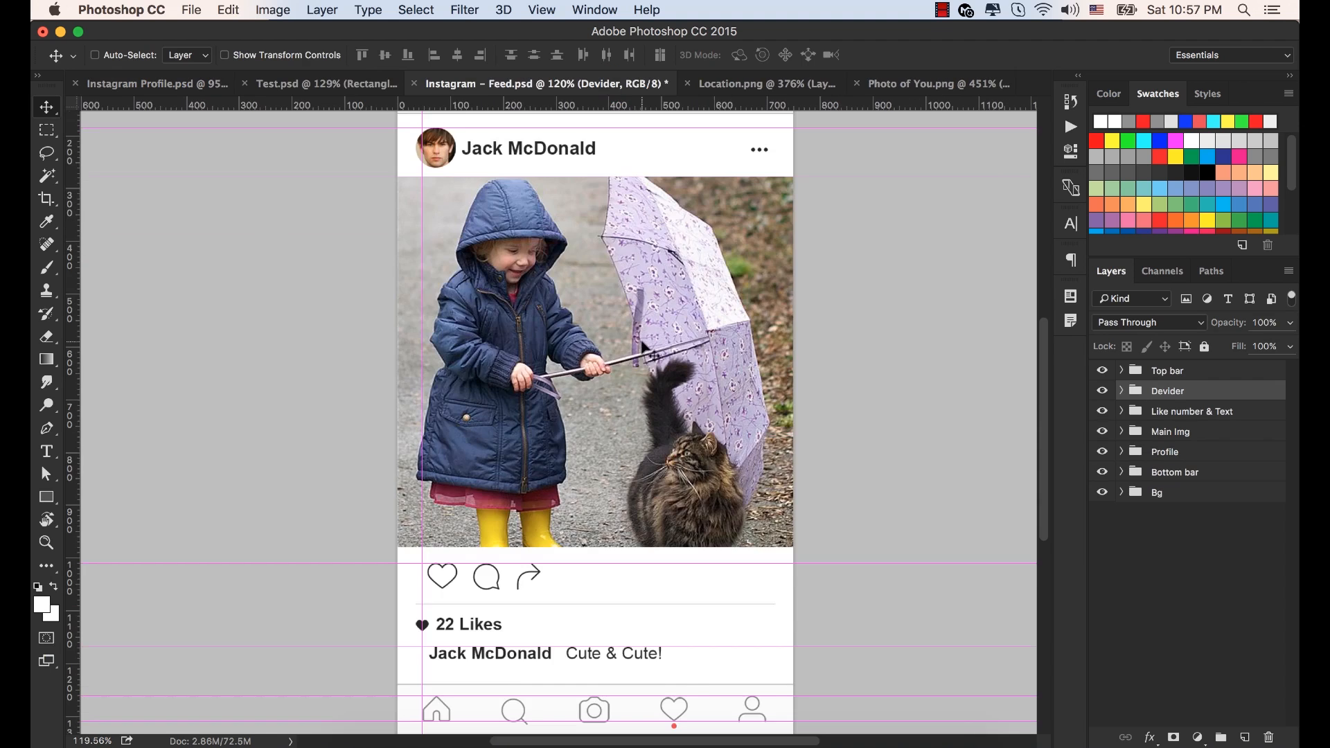
pyautogui.scroll(-3, 644, 346)
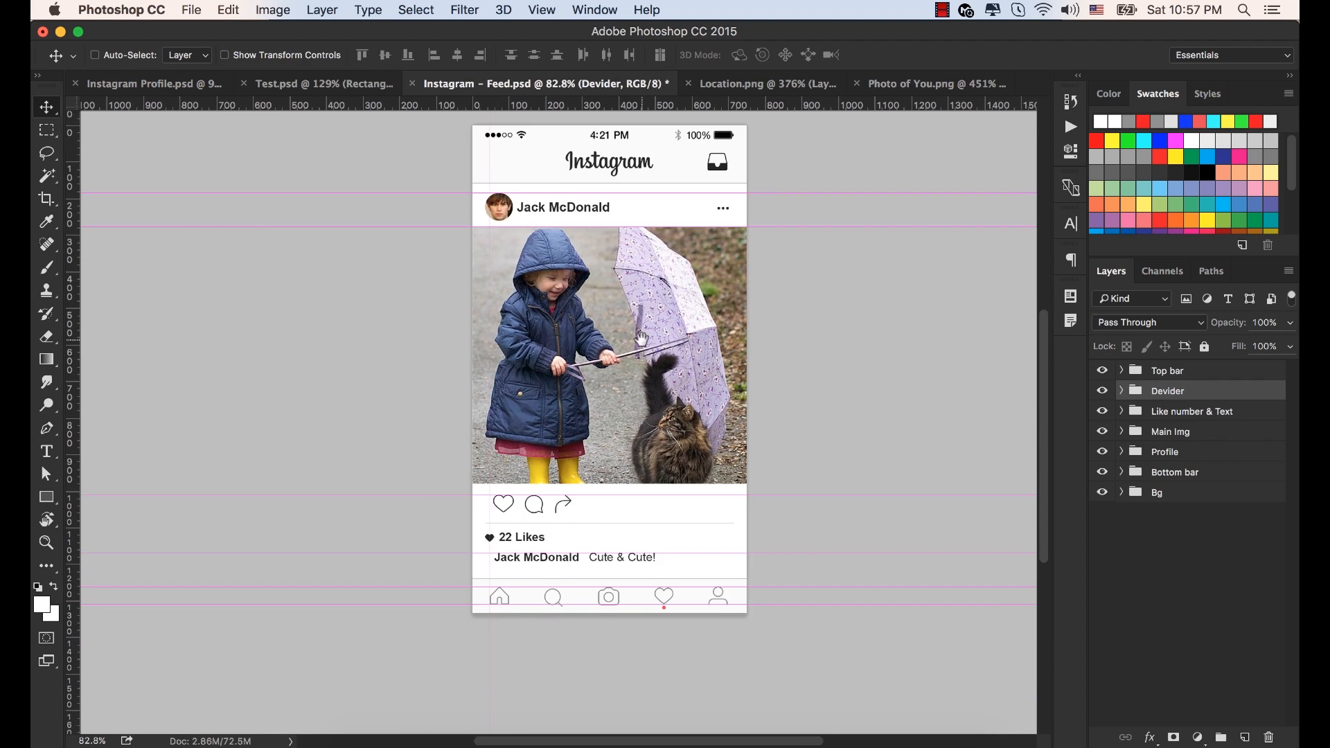
pyautogui.scroll(3, 642, 338)
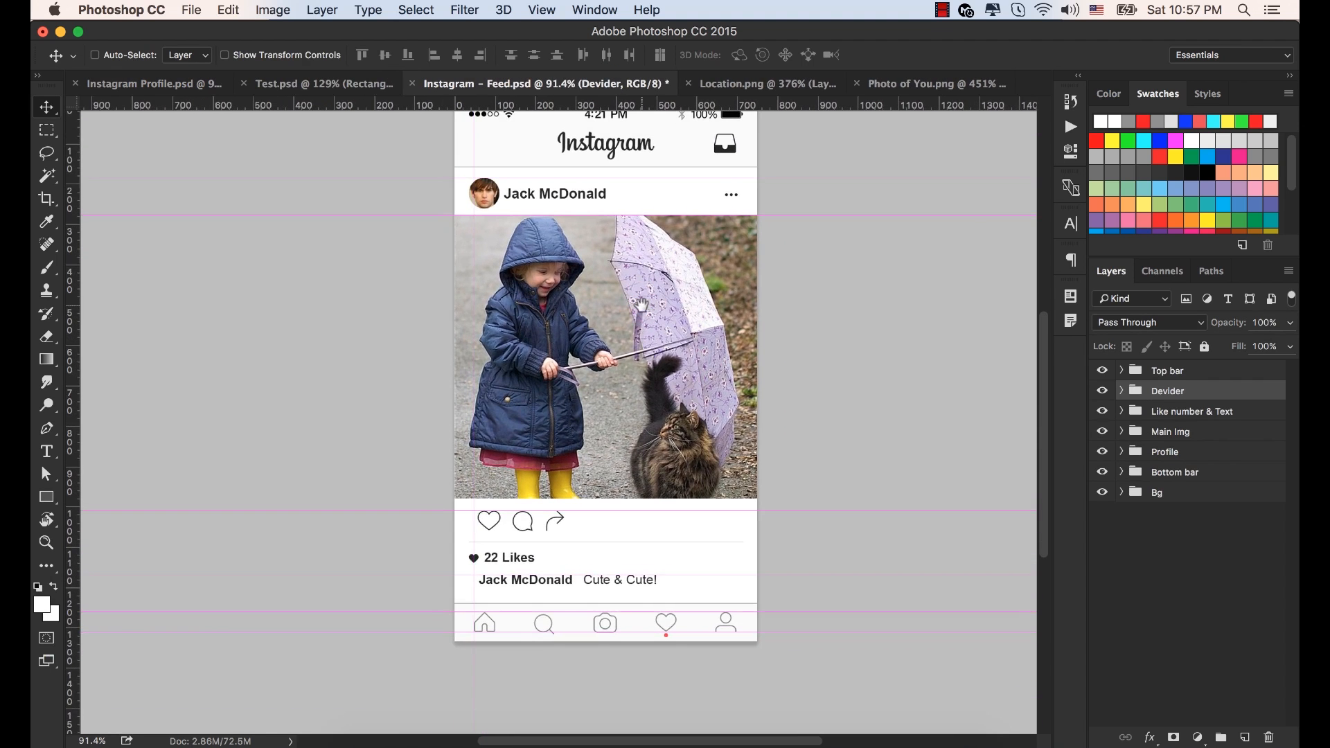
pyautogui.hscroll(2, 641, 305)
pyautogui.click(1110, 472)
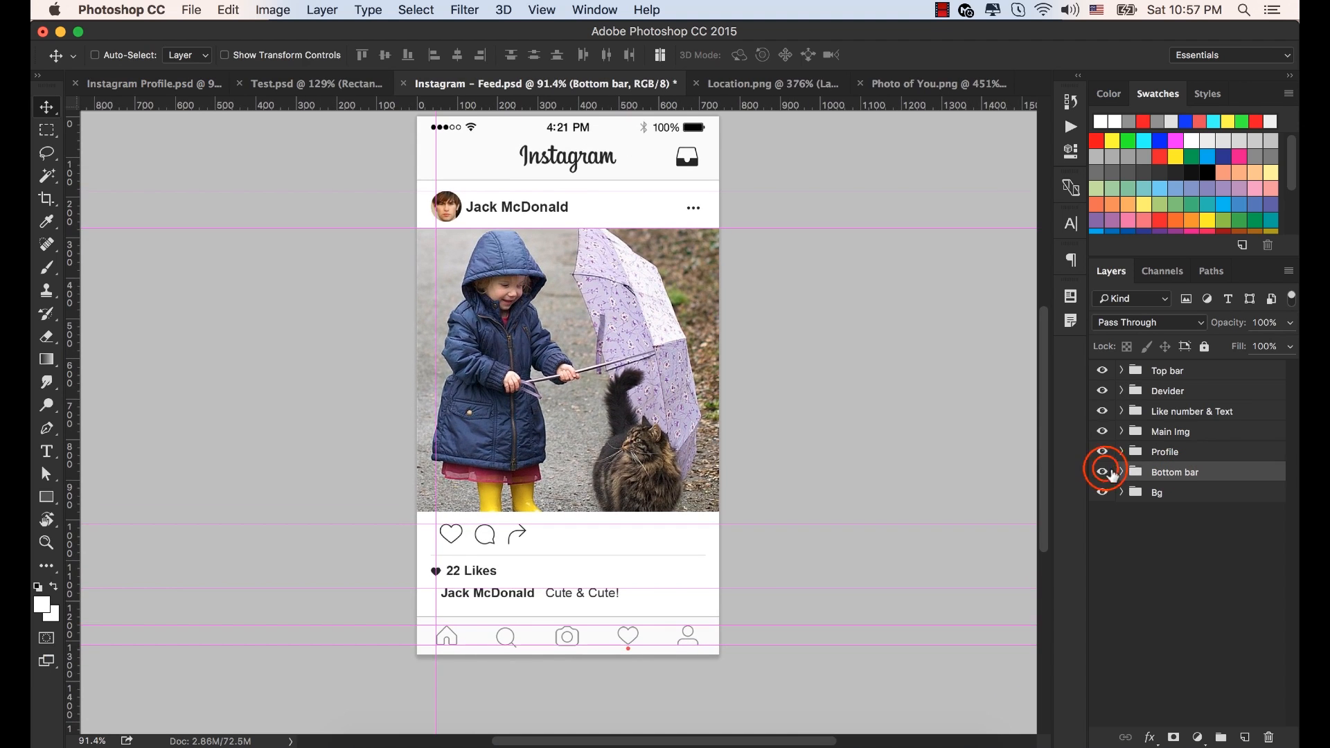
pyautogui.click(1106, 470)
pyautogui.click(1106, 470)
pyautogui.click(618, 418)
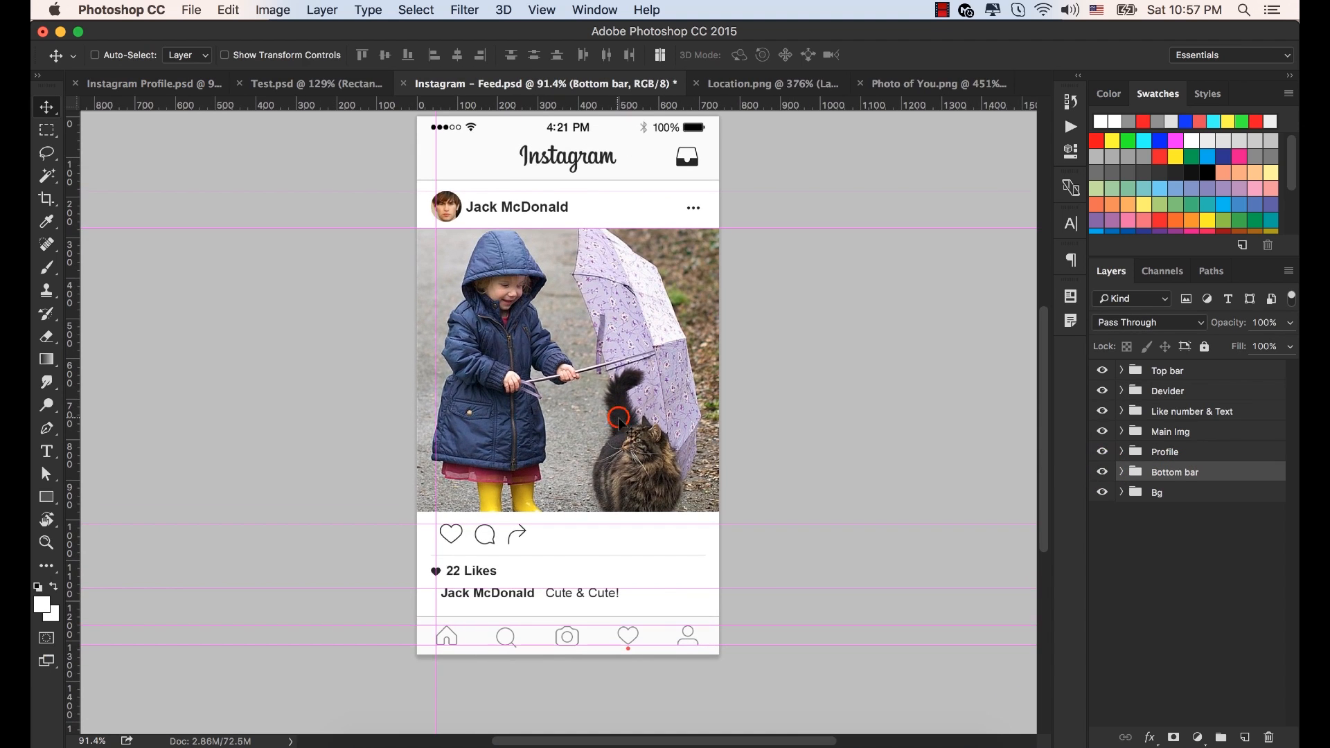
pyautogui.moveTo(619, 418); pyautogui.dragTo(173, 79)
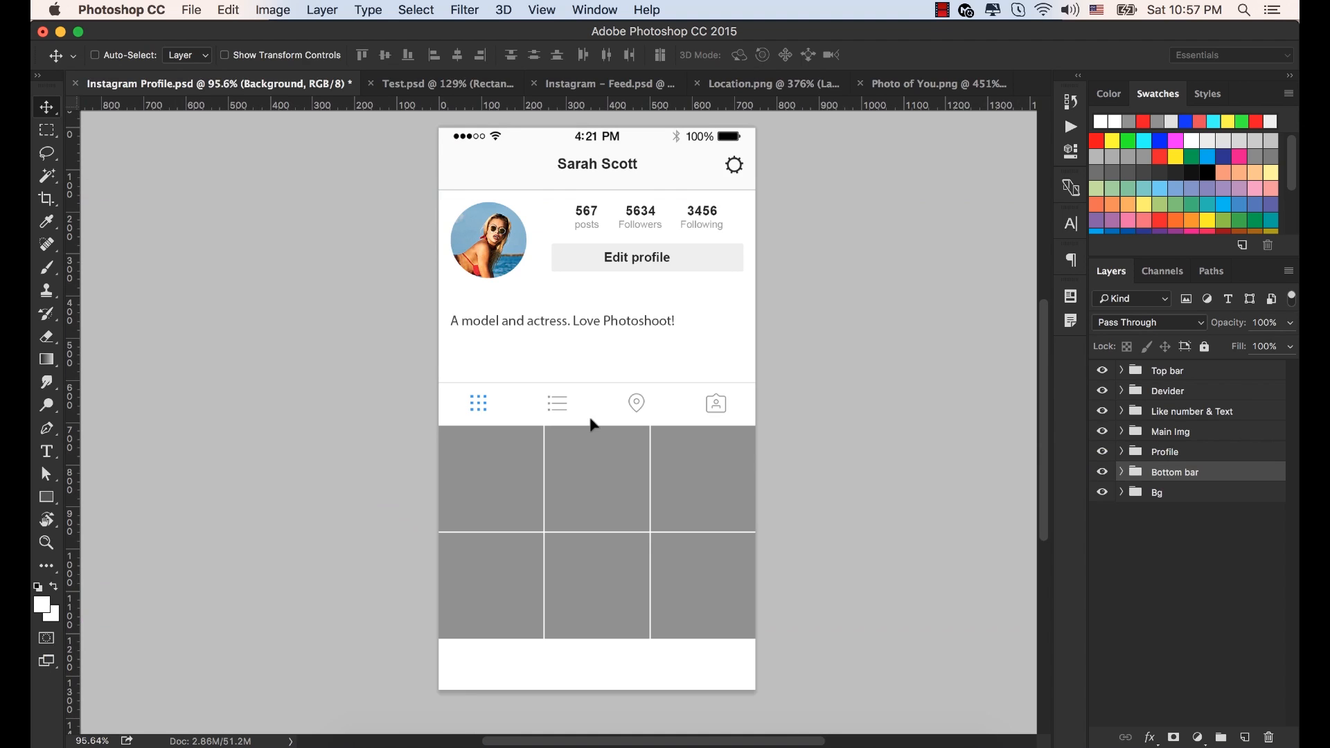
pyautogui.moveTo(593, 424); pyautogui.dragTo(593, 424)
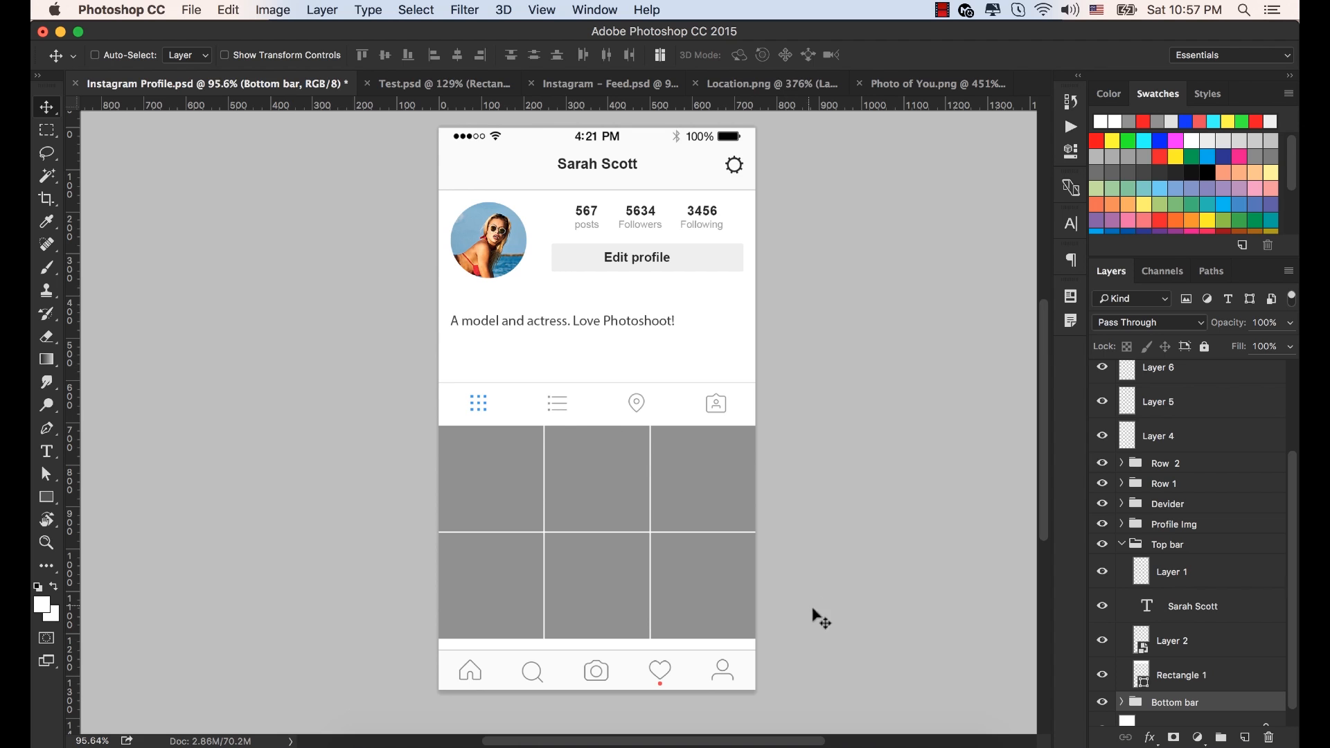
# Examine the layers inside the Bottom bar group and the shape settings of its Rectangle 1 copy background.
pyautogui.click(1122, 703)
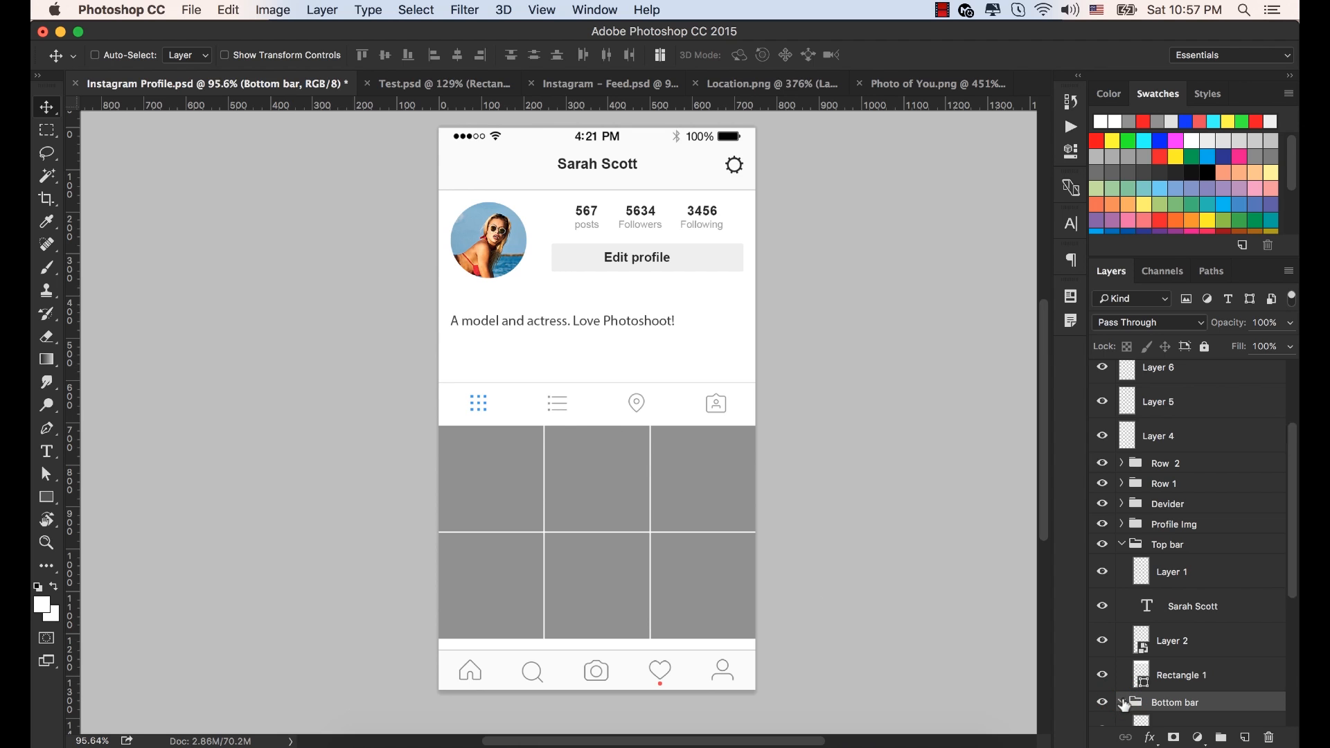
pyautogui.scroll(-4, 1143, 645)
pyautogui.click(1171, 592)
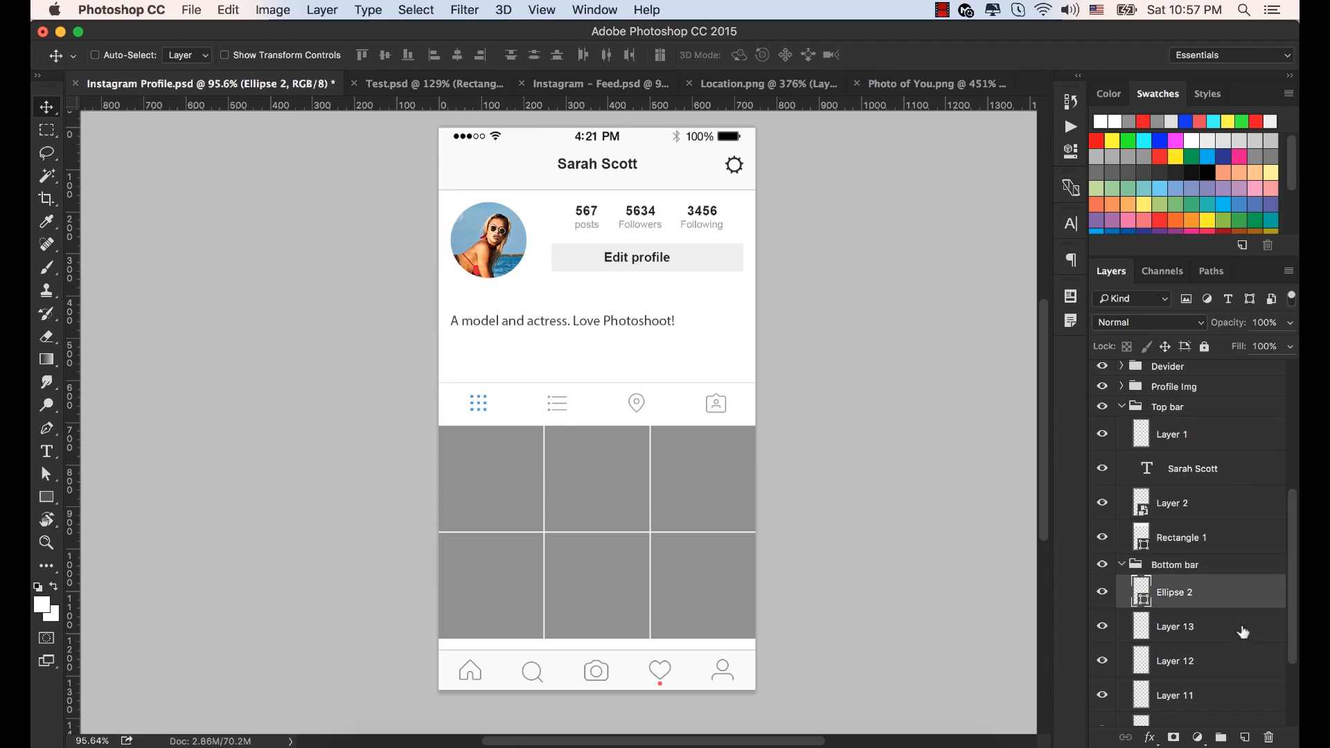
pyautogui.scroll(-3, 1244, 631)
pyautogui.click(1198, 697)
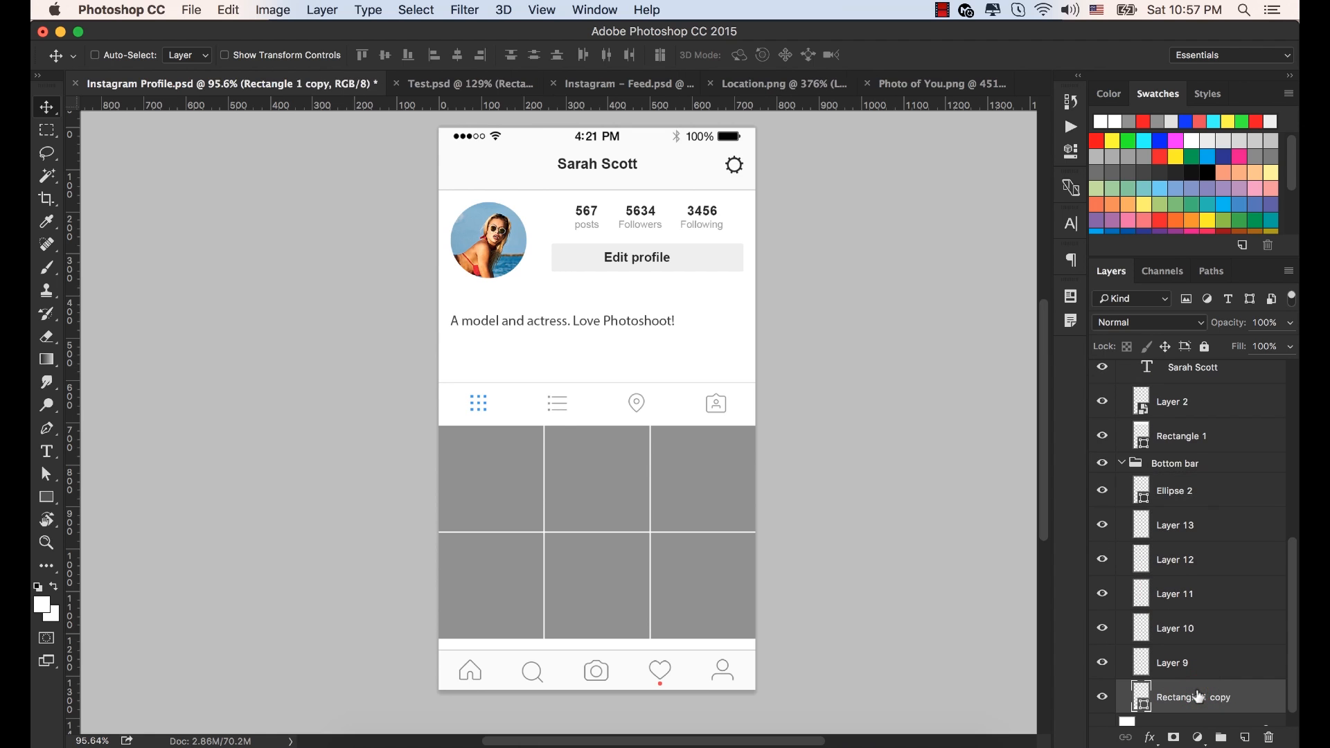
pyautogui.press('u')
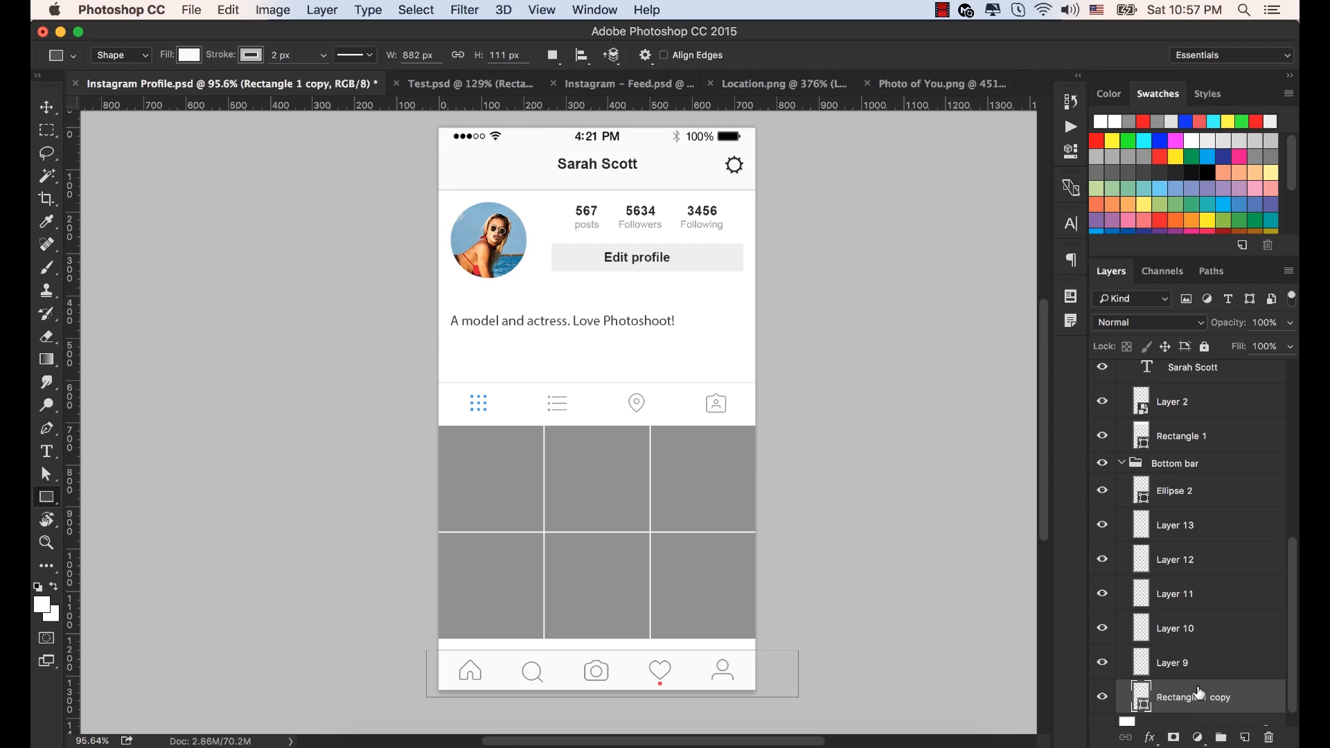
pyautogui.click(1122, 463)
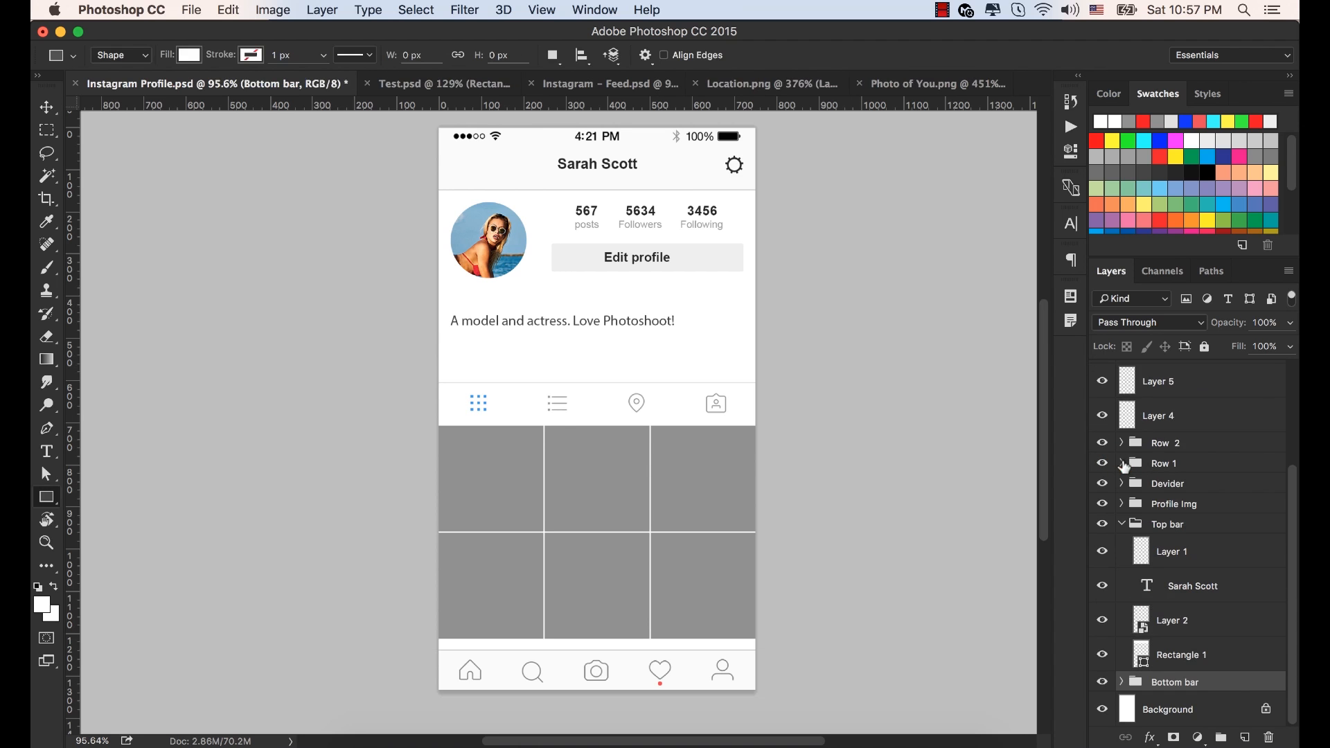
# Nudge the Bottom bar group up a few pixels toward the photo grid with the Move tool.
pyautogui.click(46, 107)
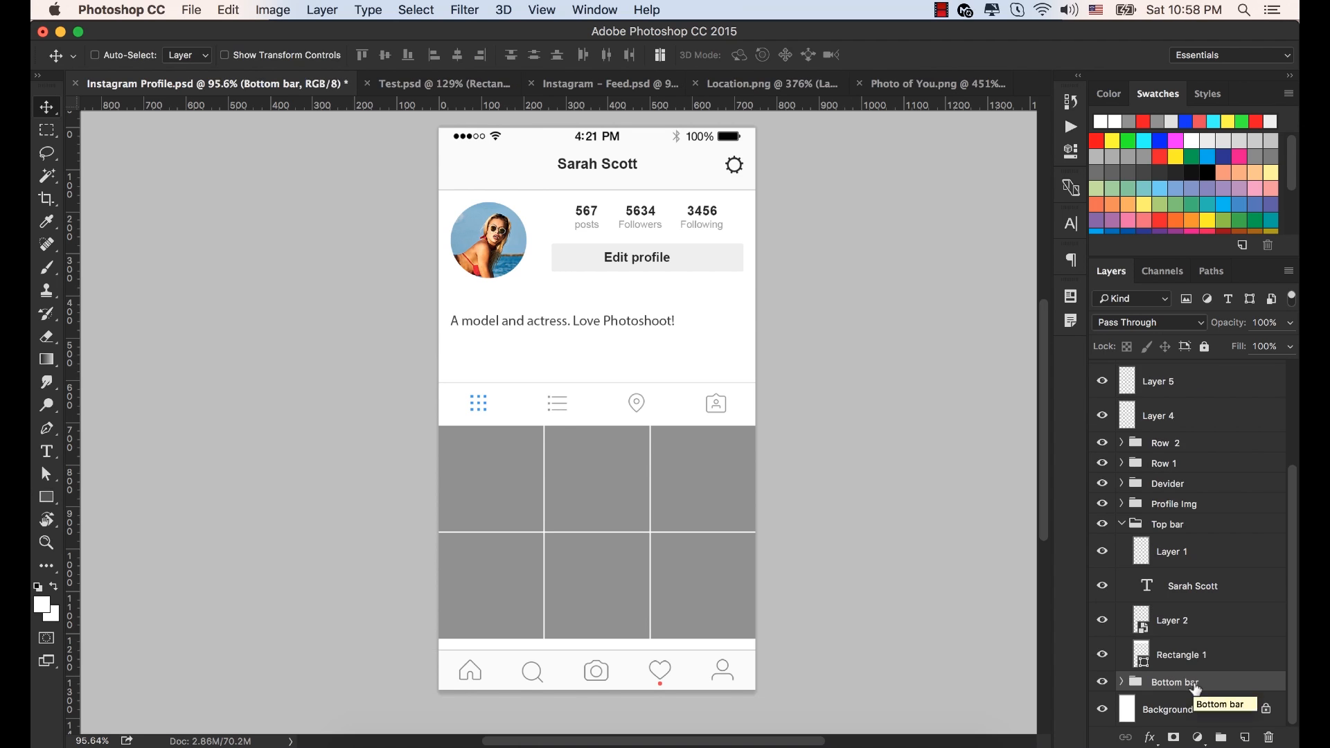
pyautogui.press('Up')
pyautogui.press('Up')
pyautogui.press('Up')
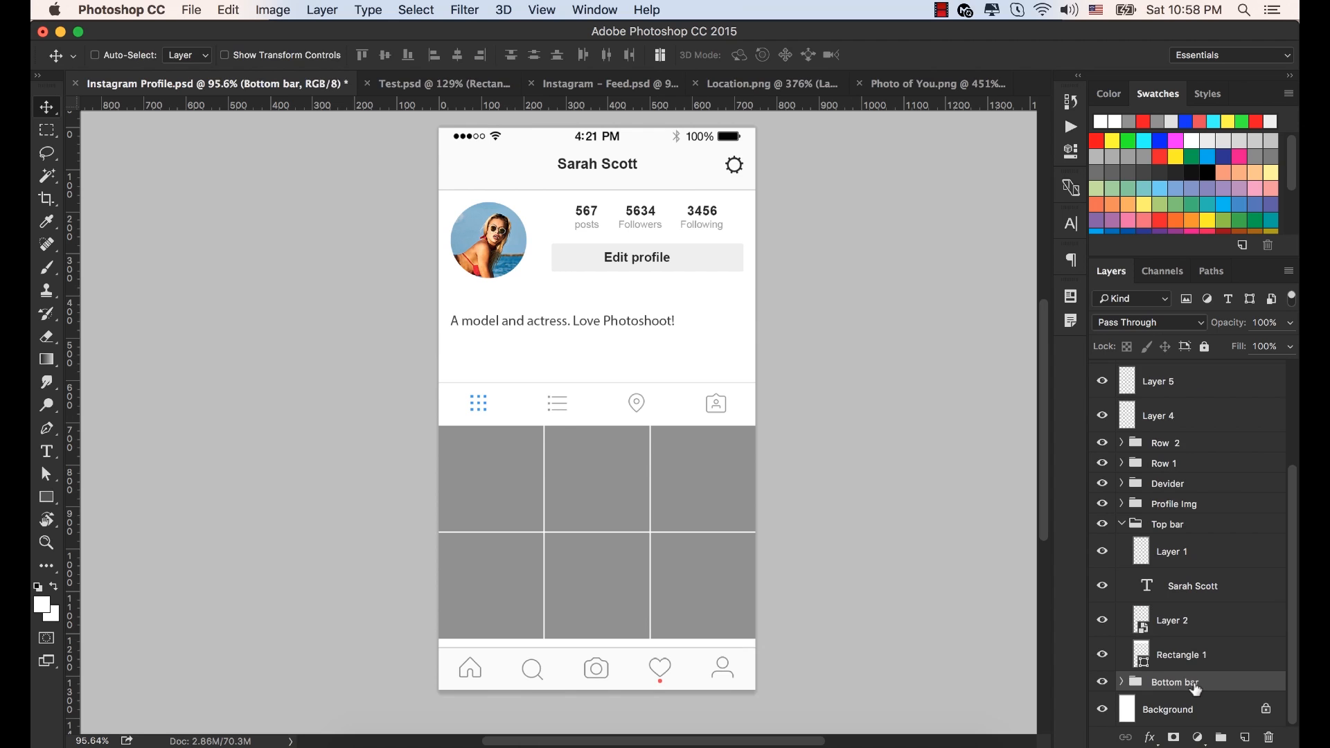
pyautogui.press('Up')
pyautogui.press('Up')
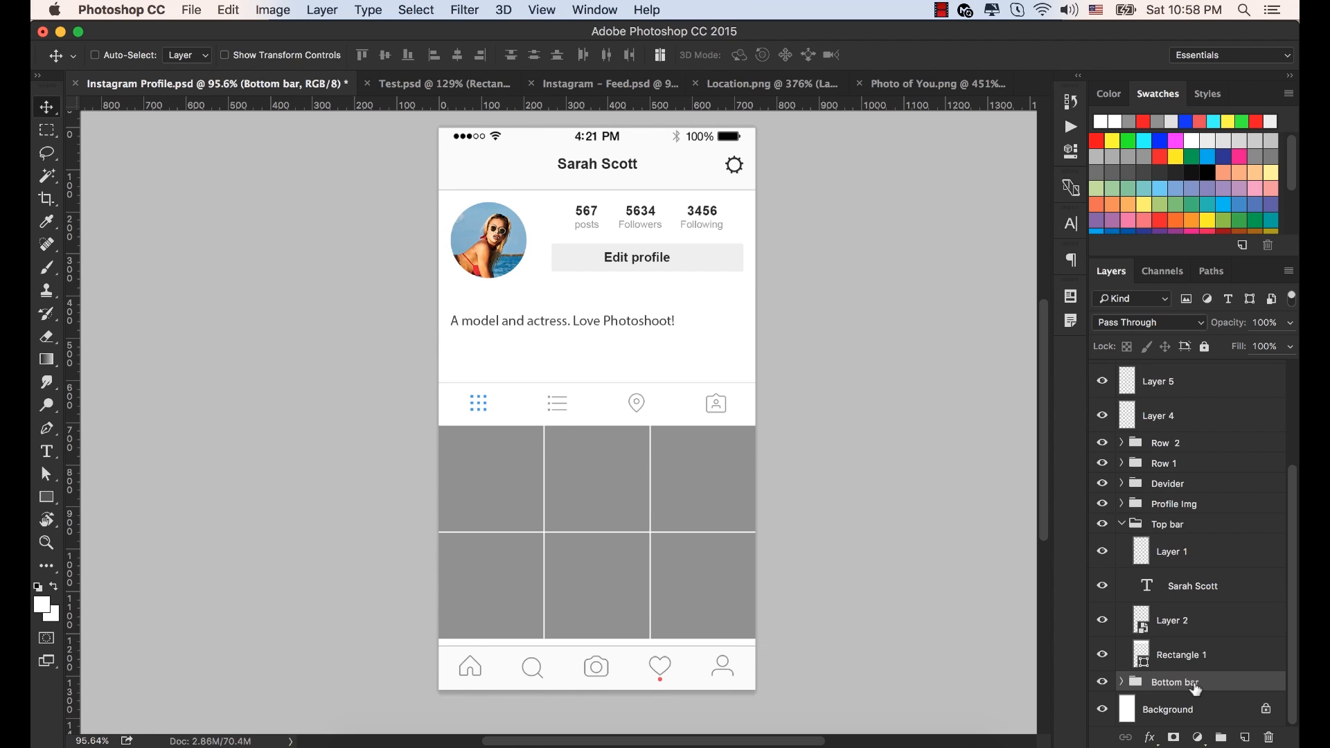
pyautogui.press('Up')
pyautogui.press('Down')
# Scale the Bottom bar's Rectangle 1 copy background to 95.5% height with Free Transform, pulling its lower edge upward.
pyautogui.click(1121, 682)
pyautogui.scroll(-2, 1124, 686)
pyautogui.scroll(-3, 1124, 686)
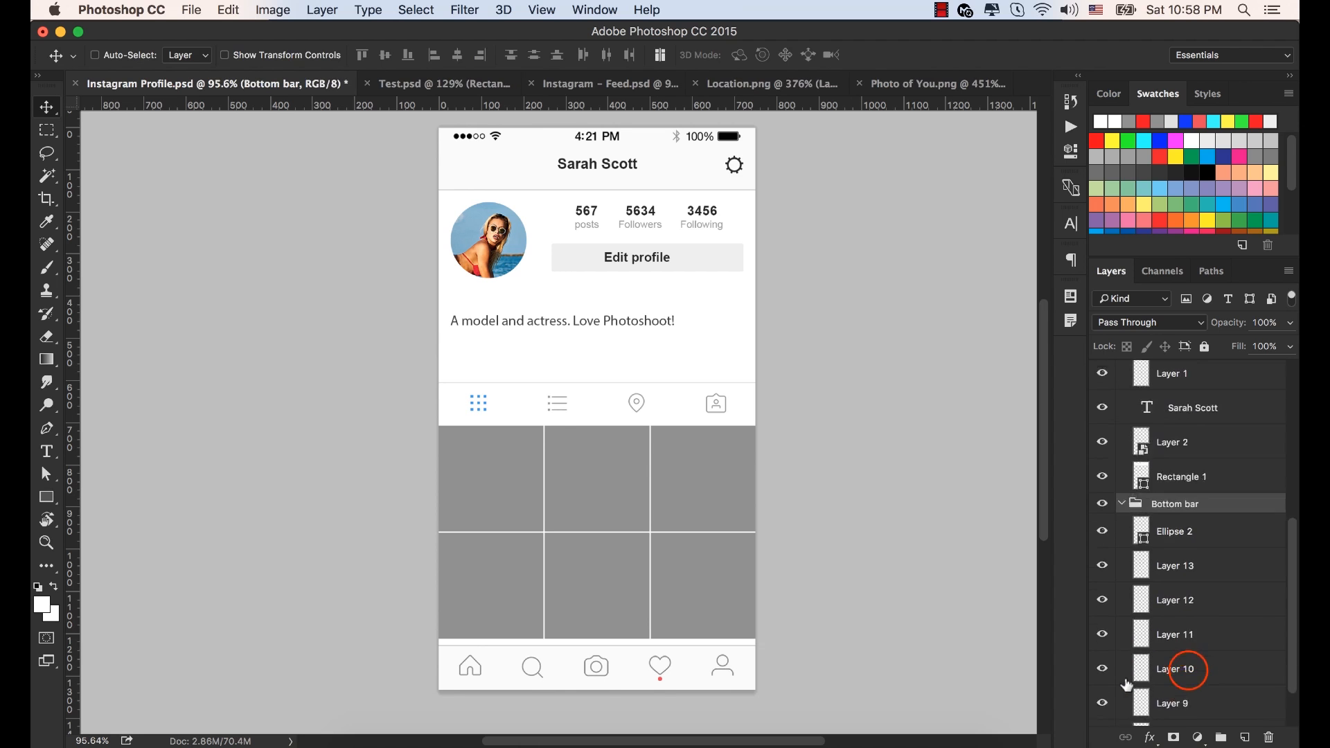
pyautogui.click(1191, 677)
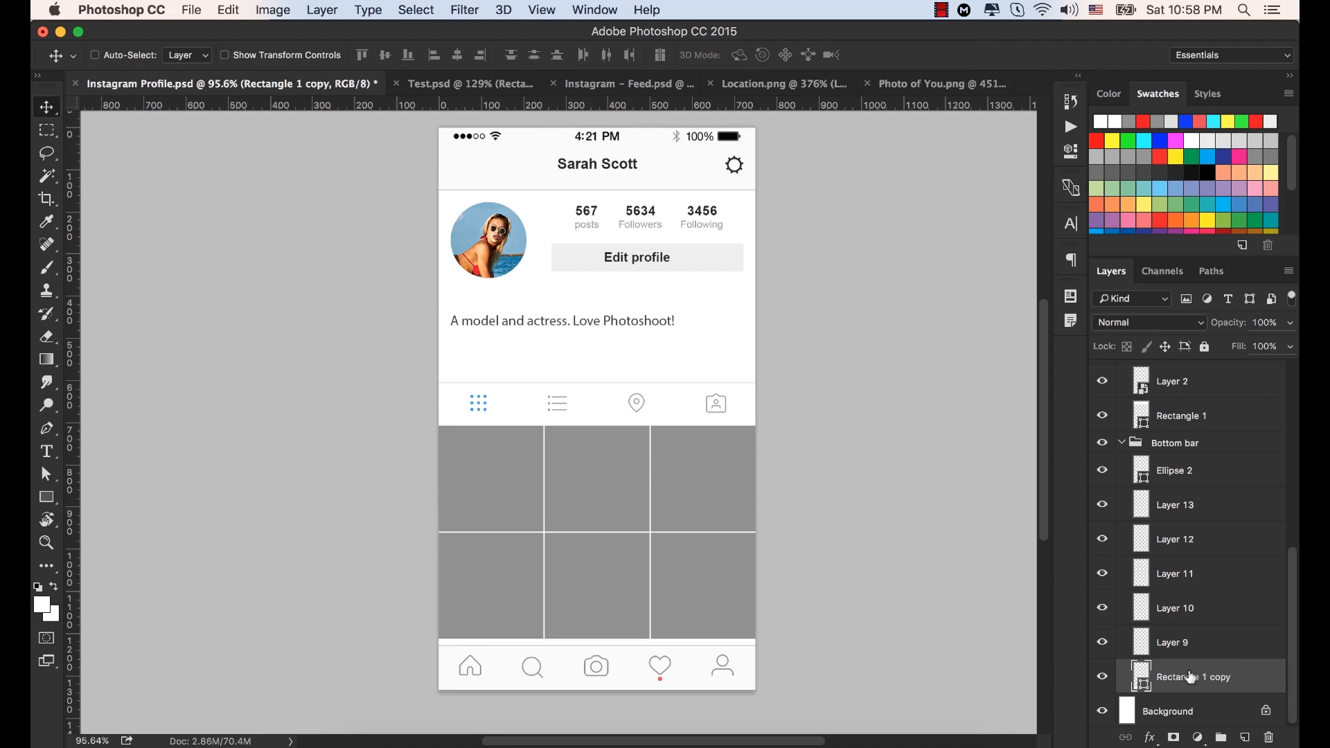
pyautogui.press('u')
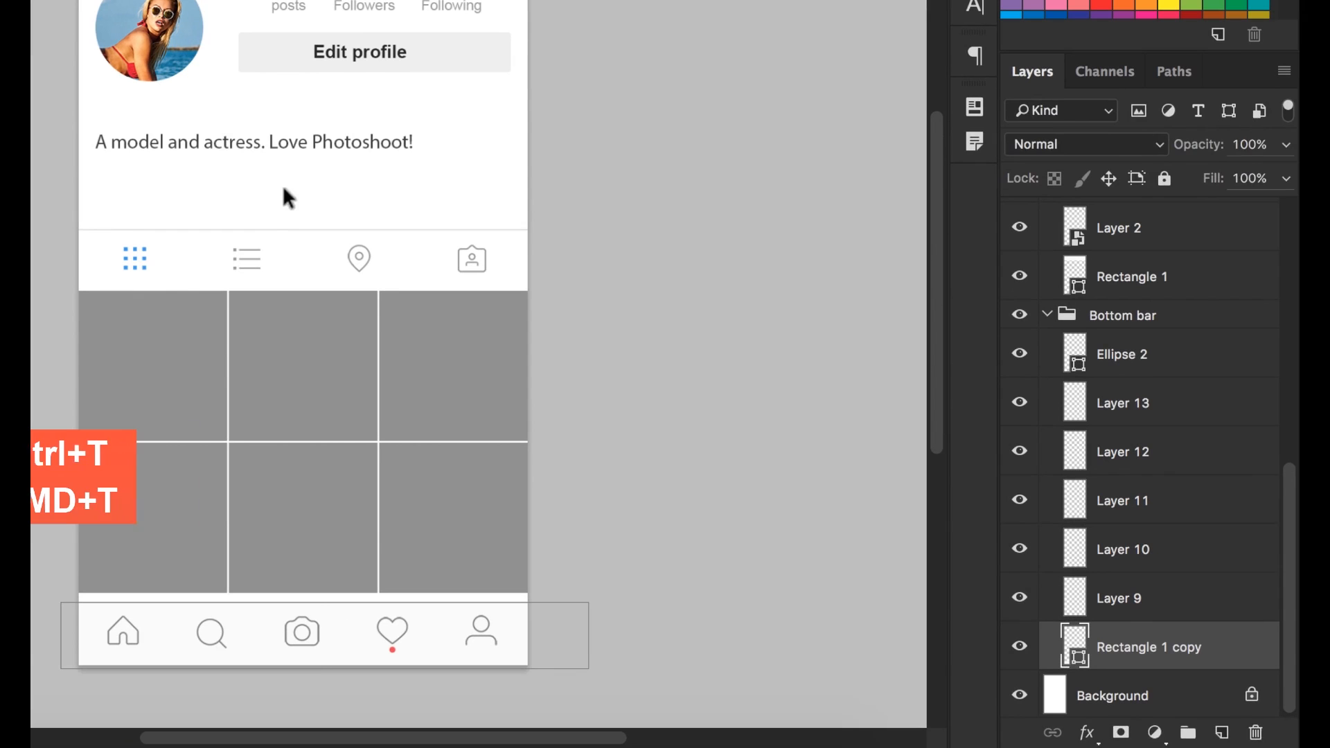
pyautogui.hotkey('ctrl', 't')
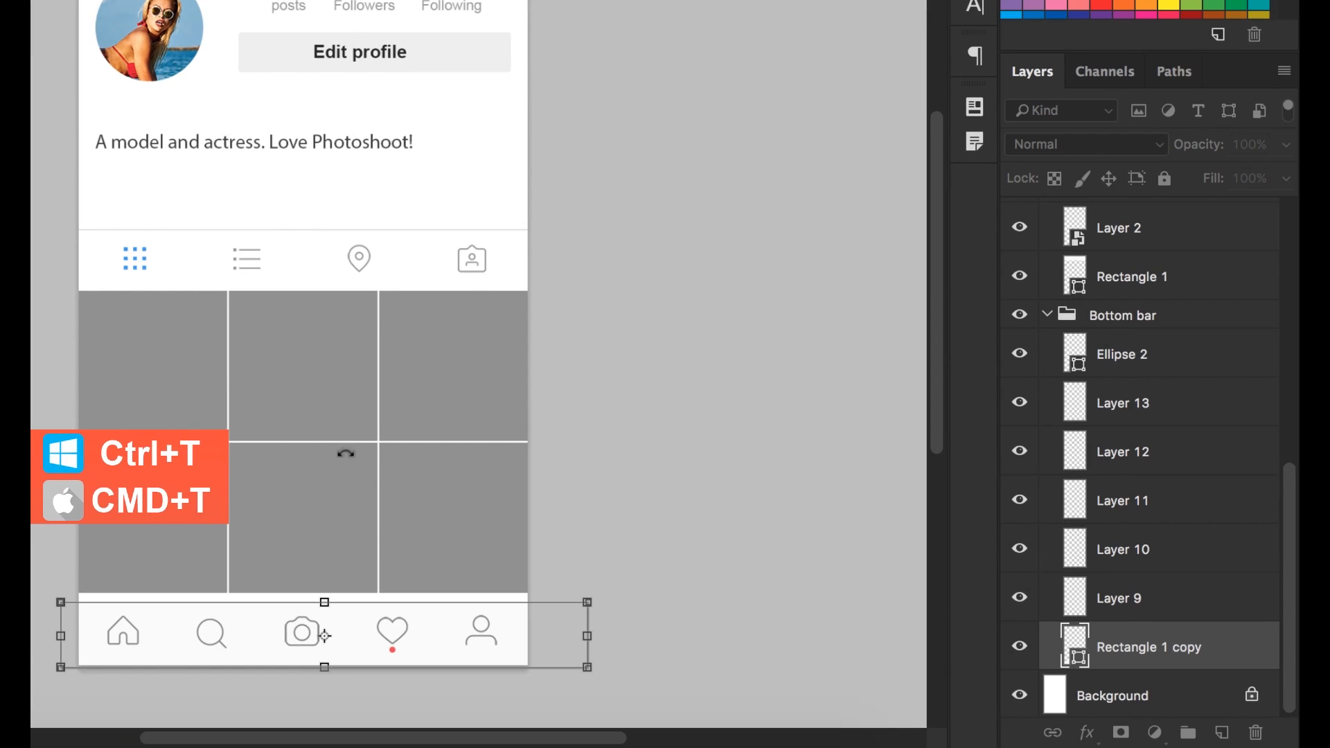
pyautogui.moveTo(324, 666)
pyautogui.mouseDown()
pyautogui.moveTo(326, 642)
pyautogui.moveTo(331, 662)
pyautogui.mouseUp()
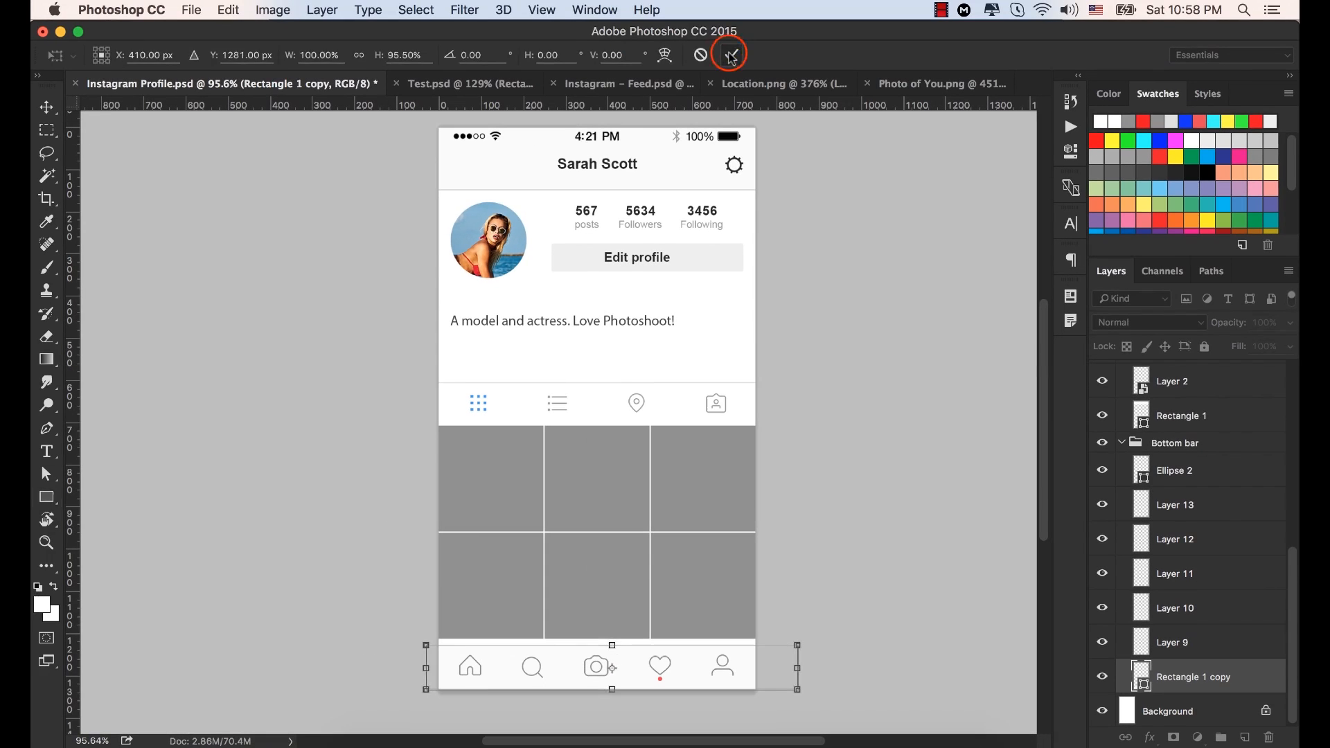
pyautogui.click(731, 56)
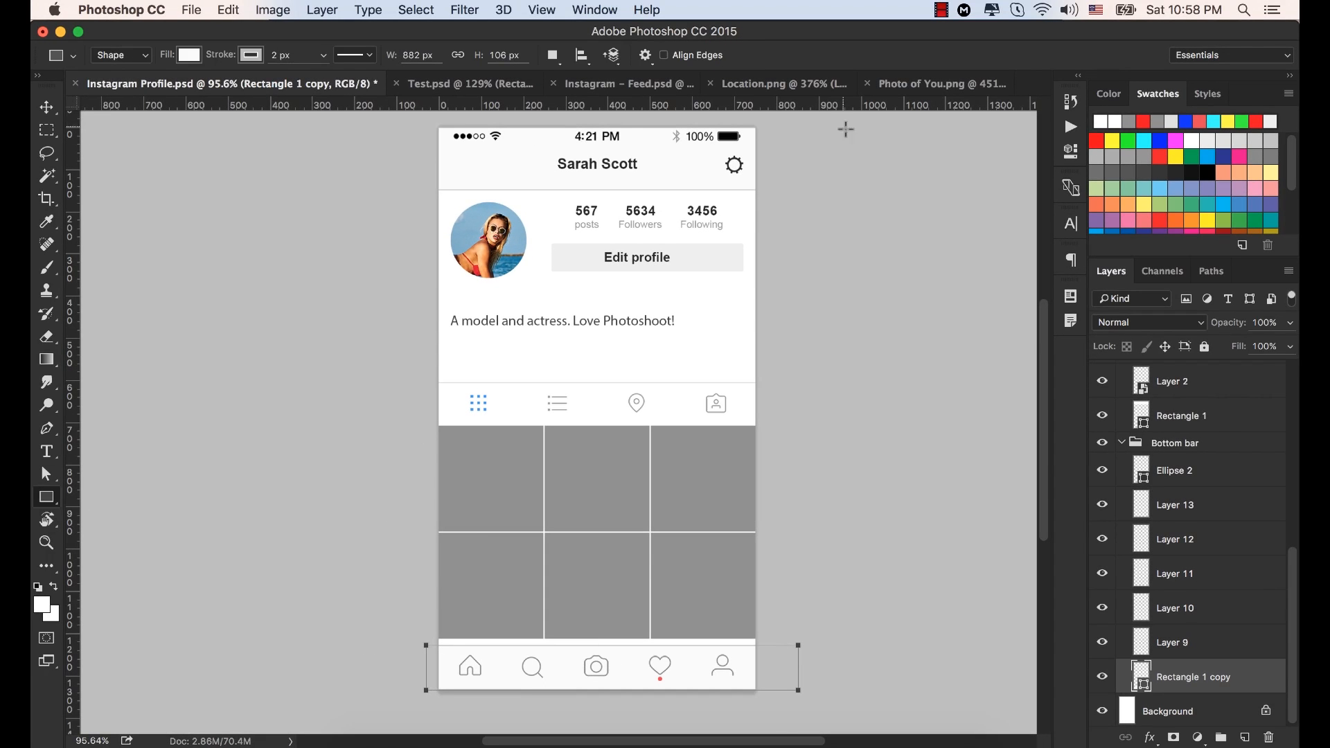
pyautogui.click(45, 108)
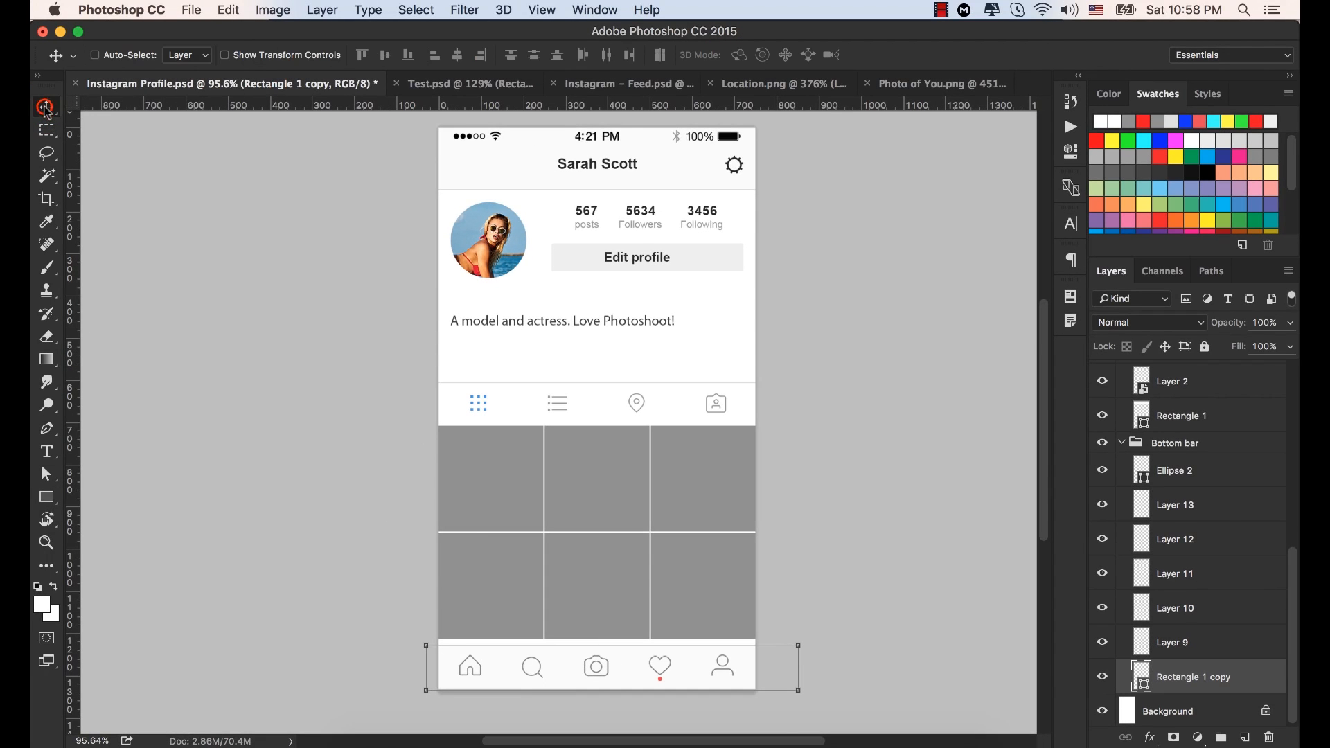
pyautogui.click(217, 184)
pyautogui.click(218, 185)
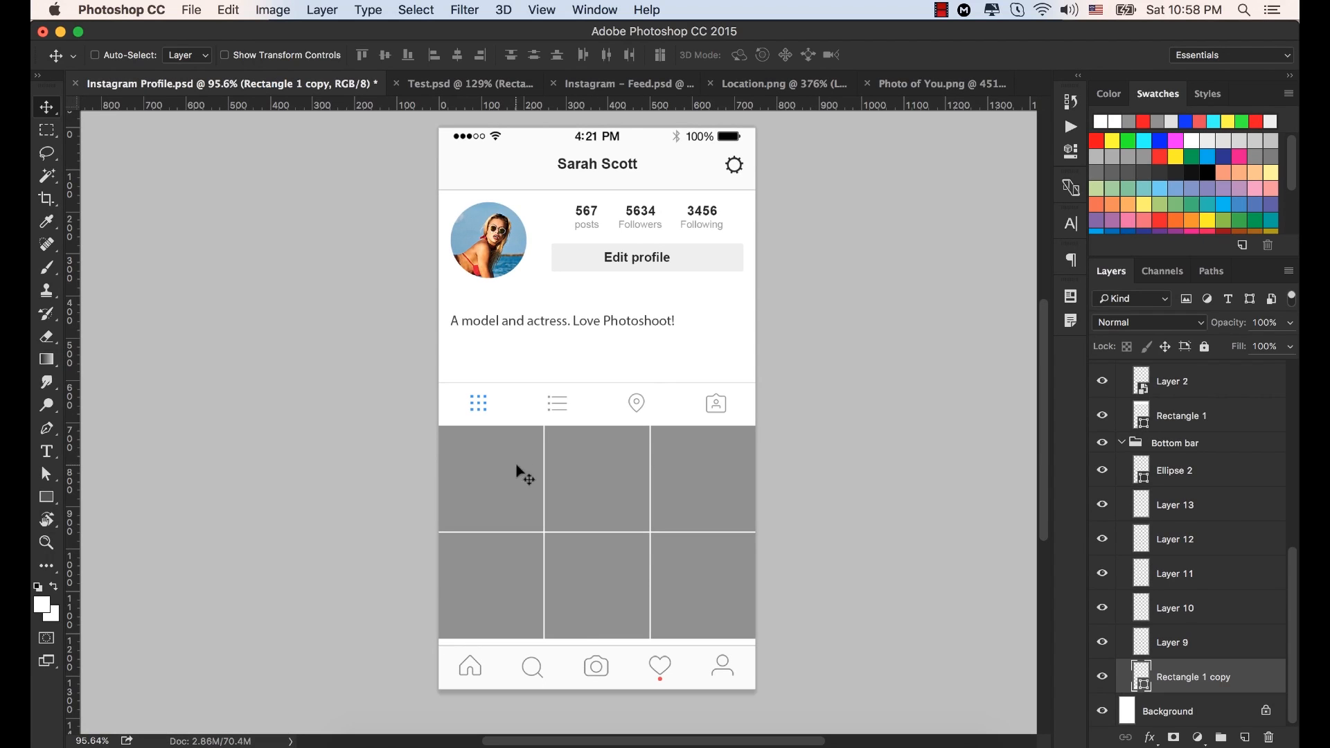
# Collapse the Bottom bar and Top bar groups in the layer list.
pyautogui.click(1121, 442)
pyautogui.moveTo(560, 421); pyautogui.dragTo(1215, 483)
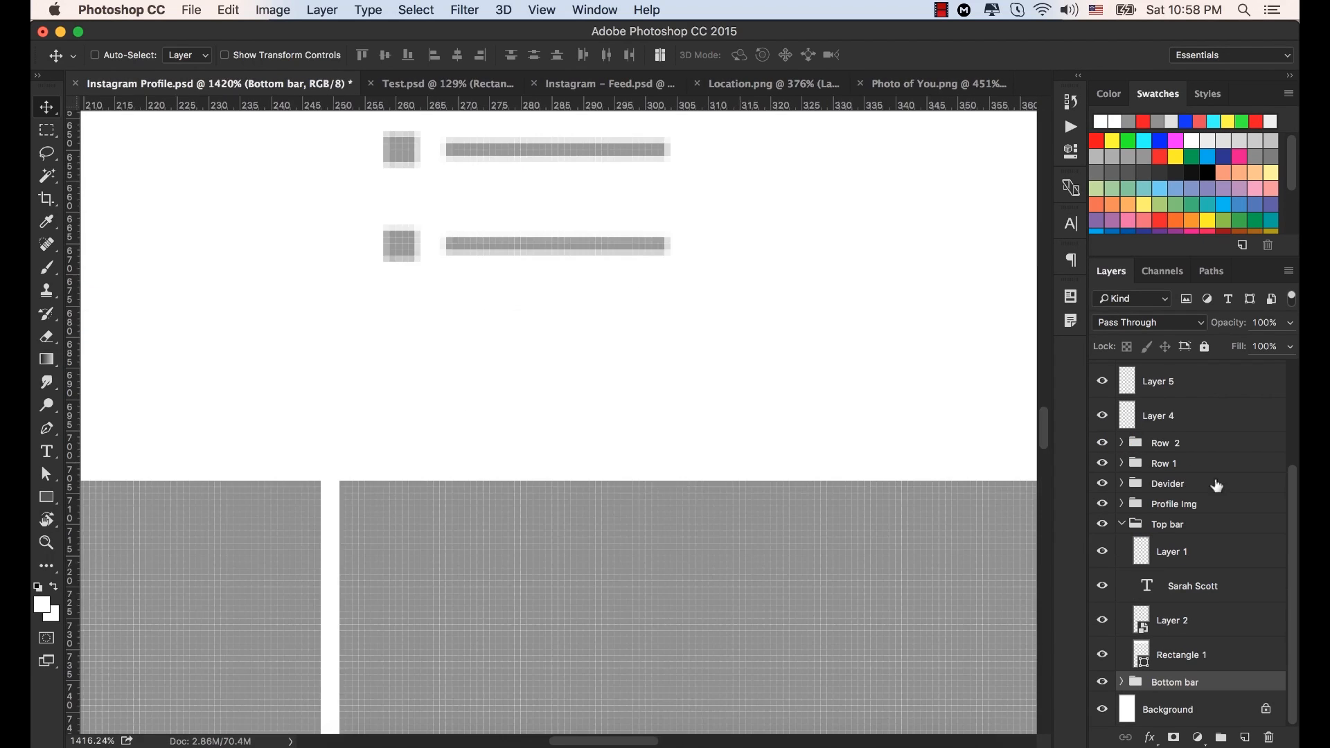
pyautogui.scroll(-10, 662, 477)
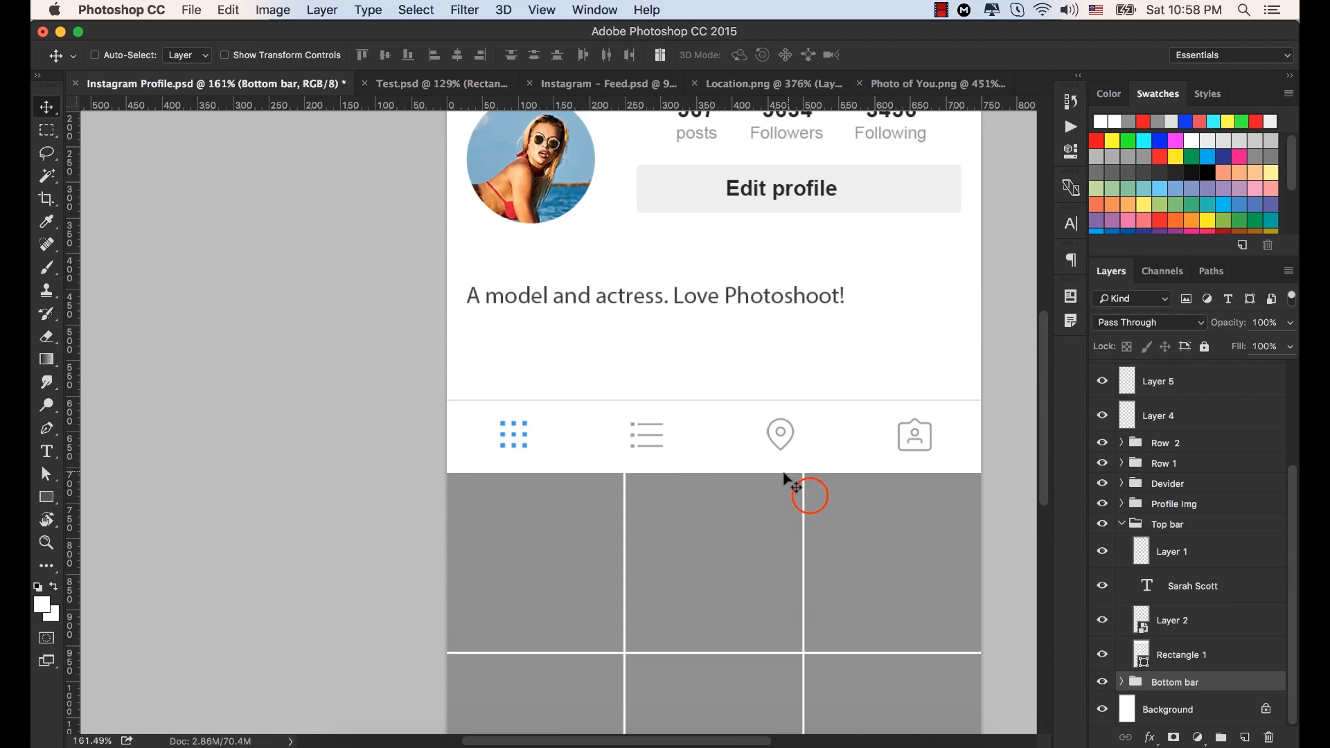
pyautogui.scroll(-4, 787, 478)
pyautogui.moveTo(811, 496); pyautogui.dragTo(662, 437)
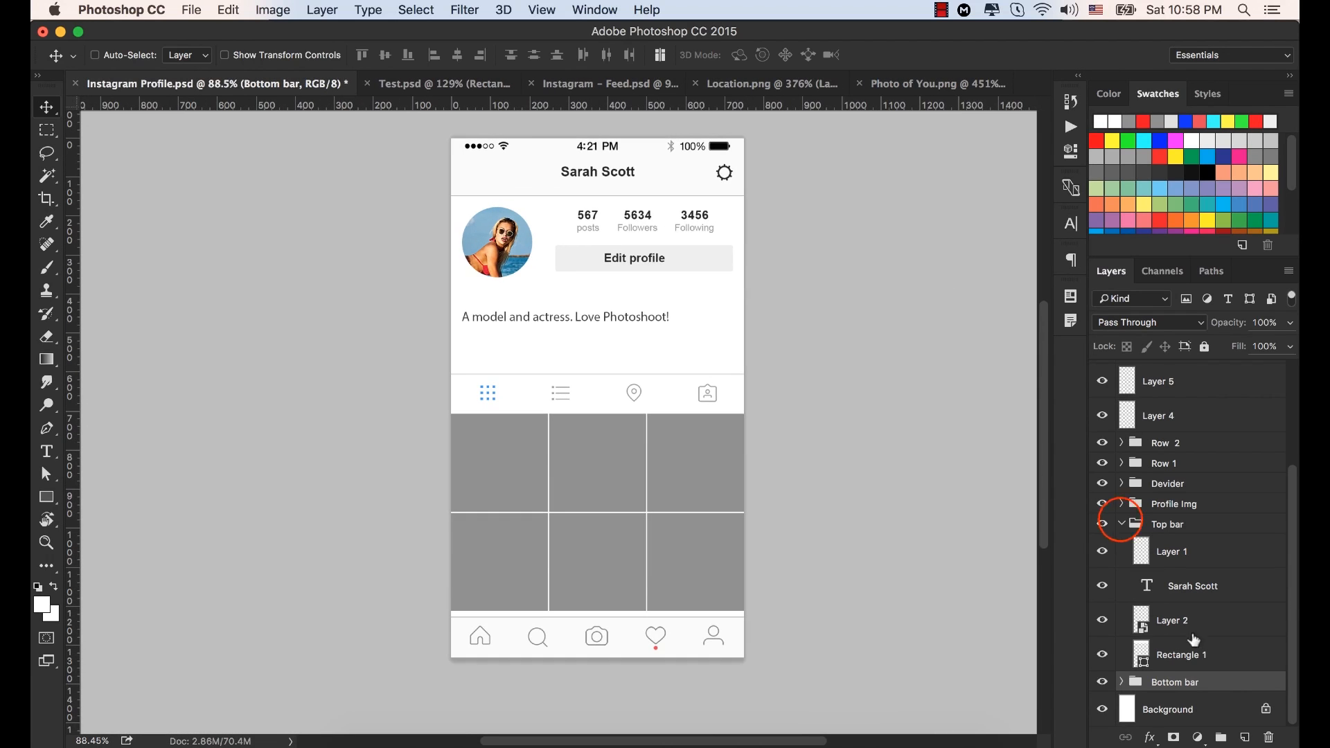
pyautogui.click(1121, 524)
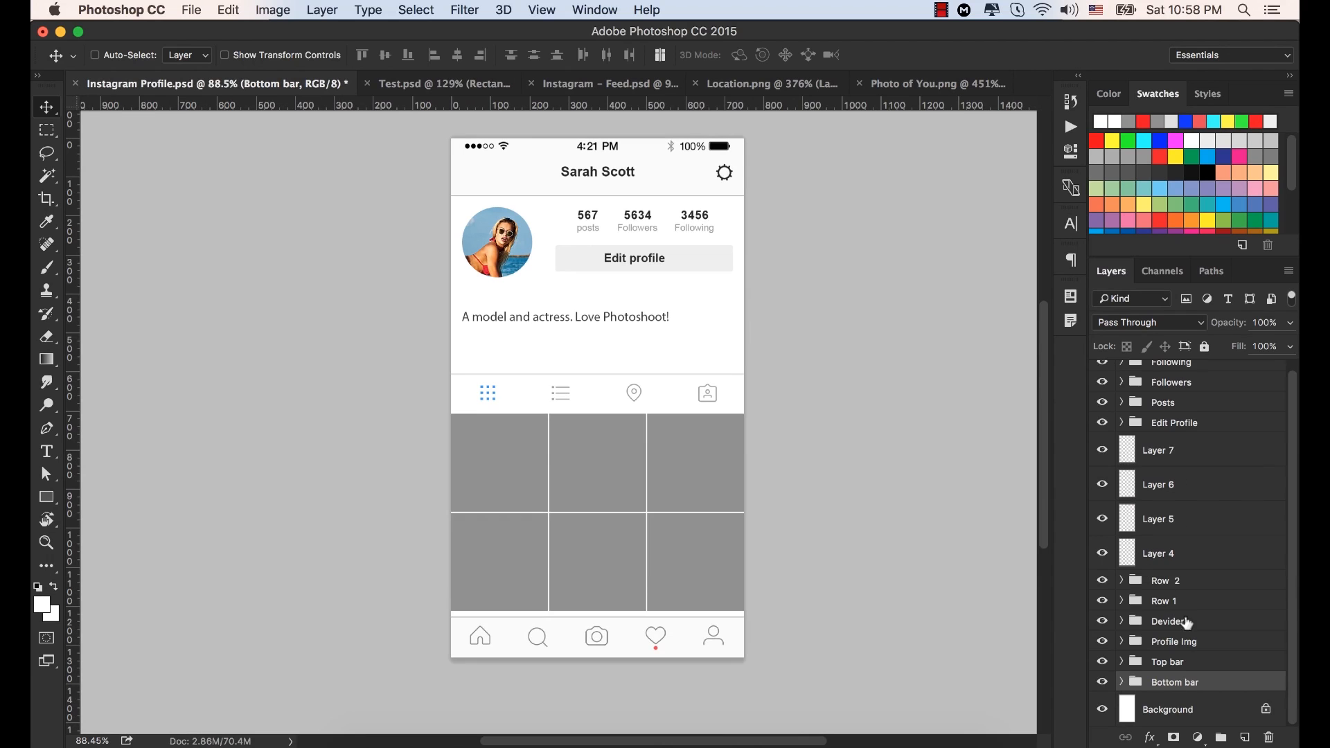
# Group Layer 4 through Layer 7 and name the group Icon.
pyautogui.click(1184, 458)
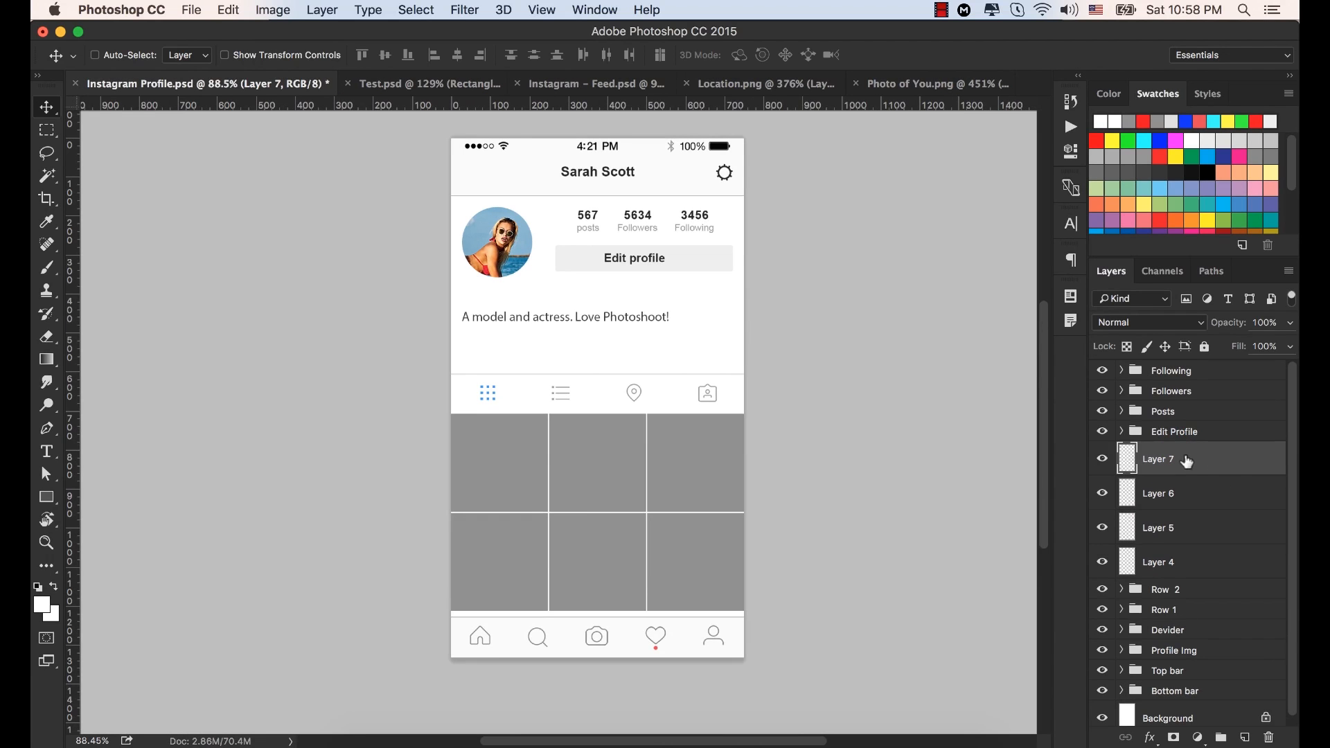
pyautogui.keyDown('shift'); pyautogui.click(1170, 562); pyautogui.keyUp('shift')
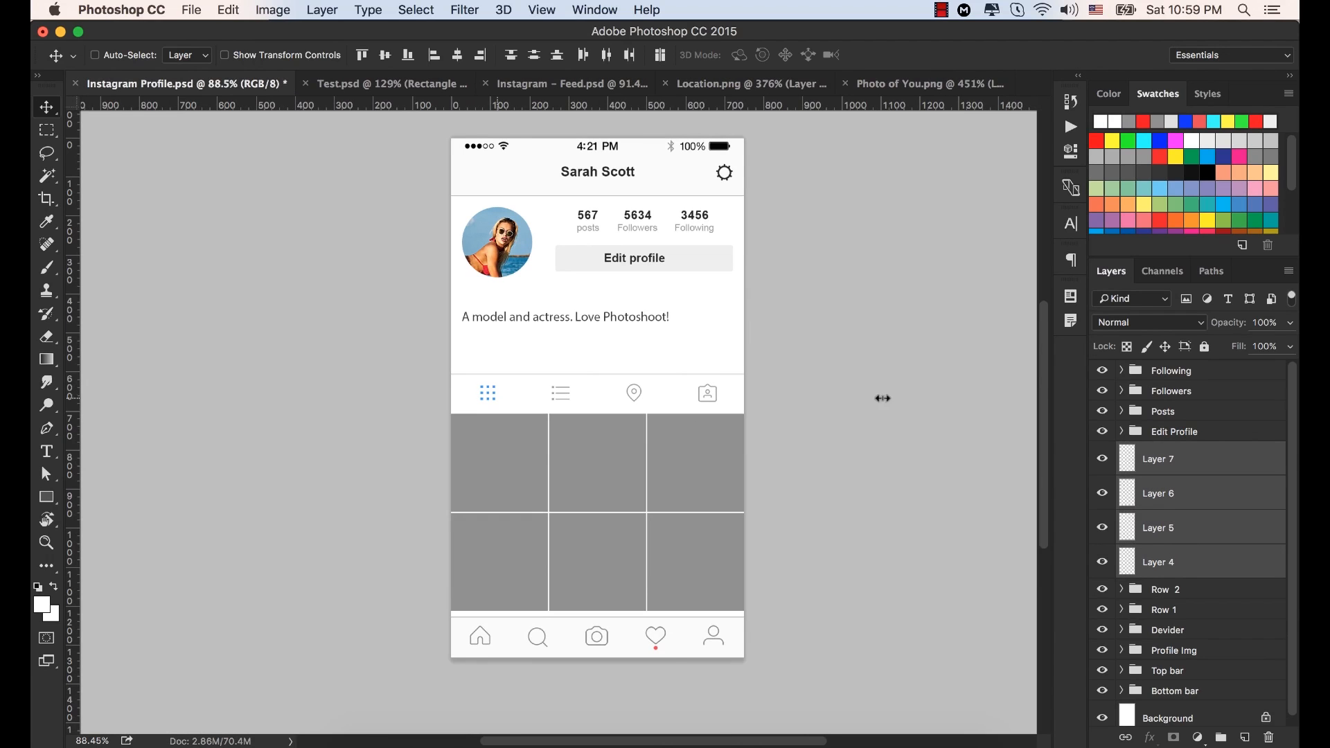
pyautogui.press('super+g')
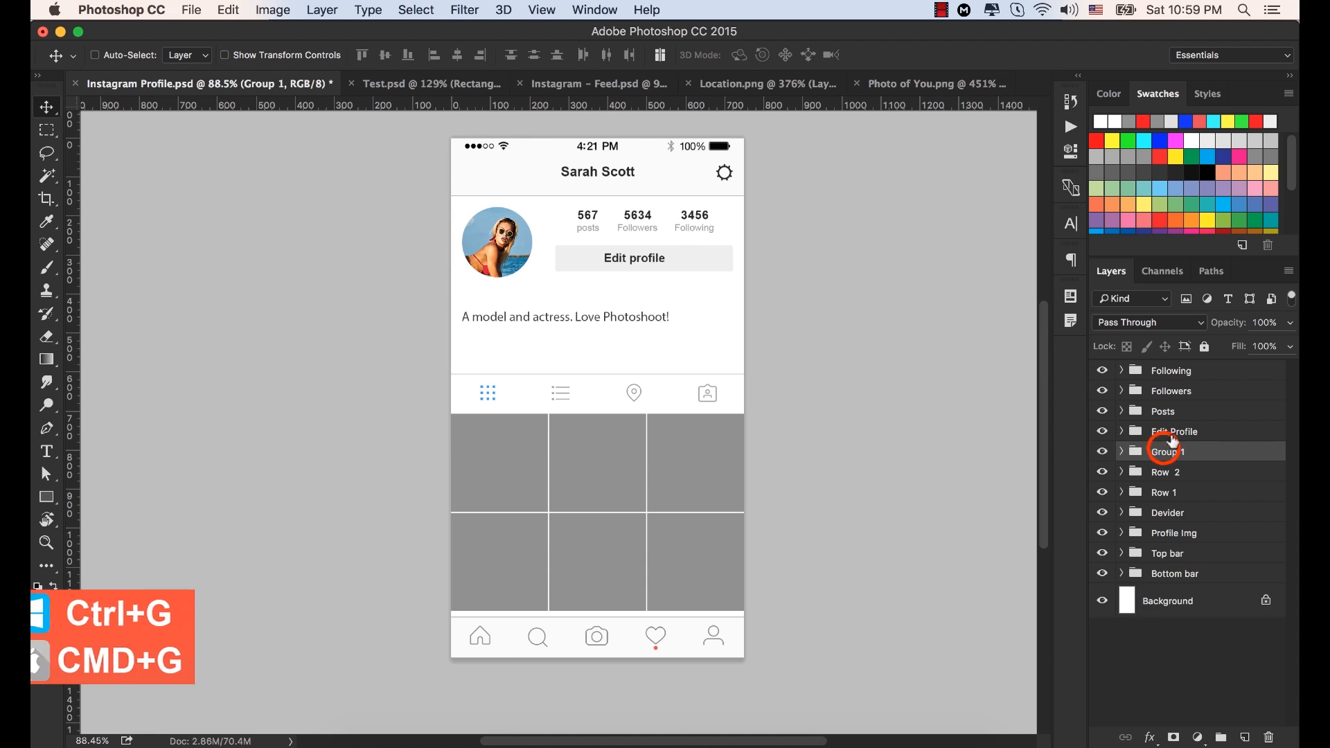
pyautogui.doubleClick(1164, 451)
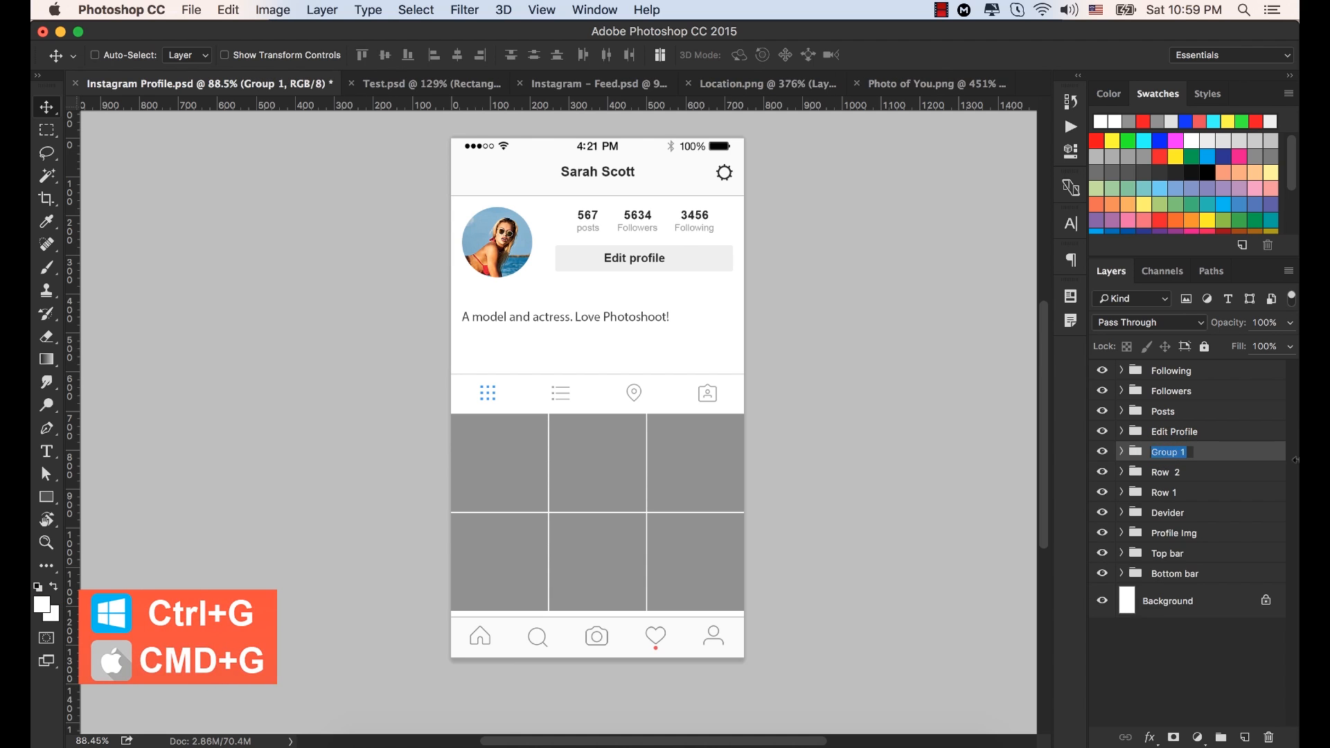
pyautogui.write('Icon')
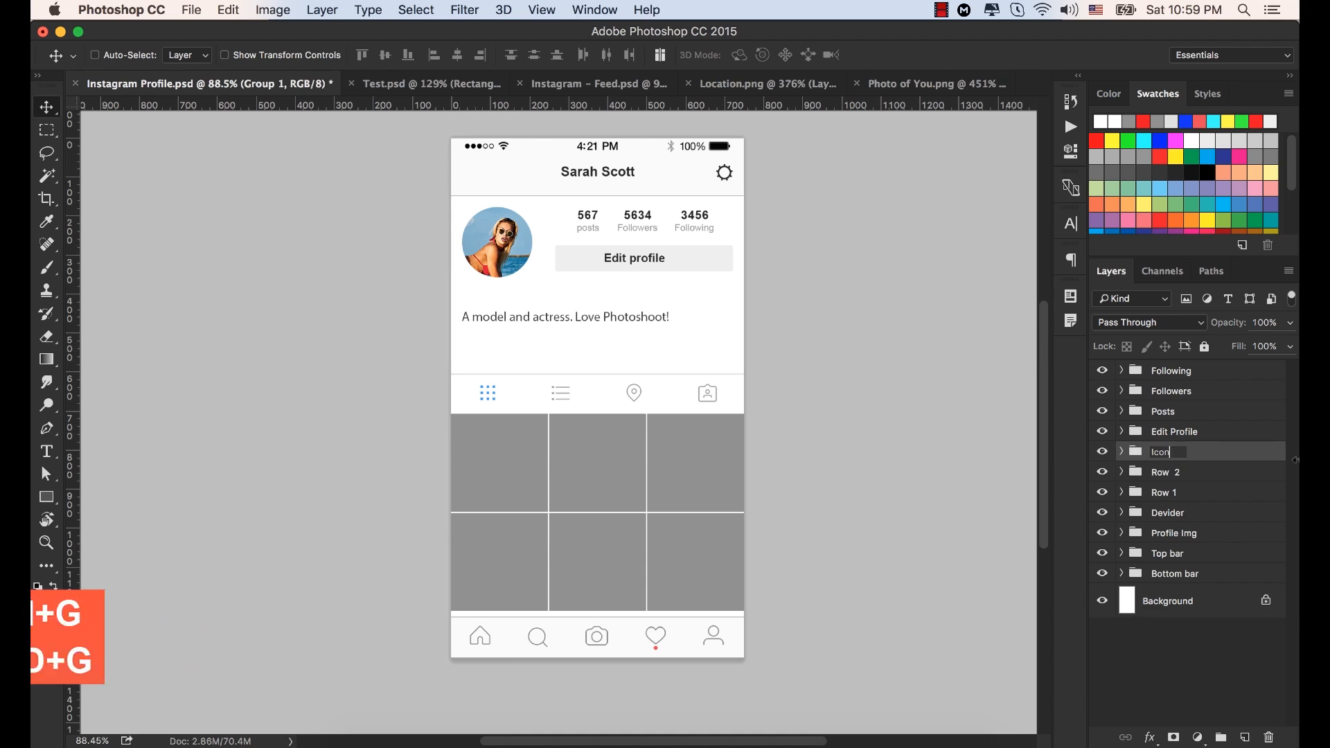
pyautogui.press('Return')
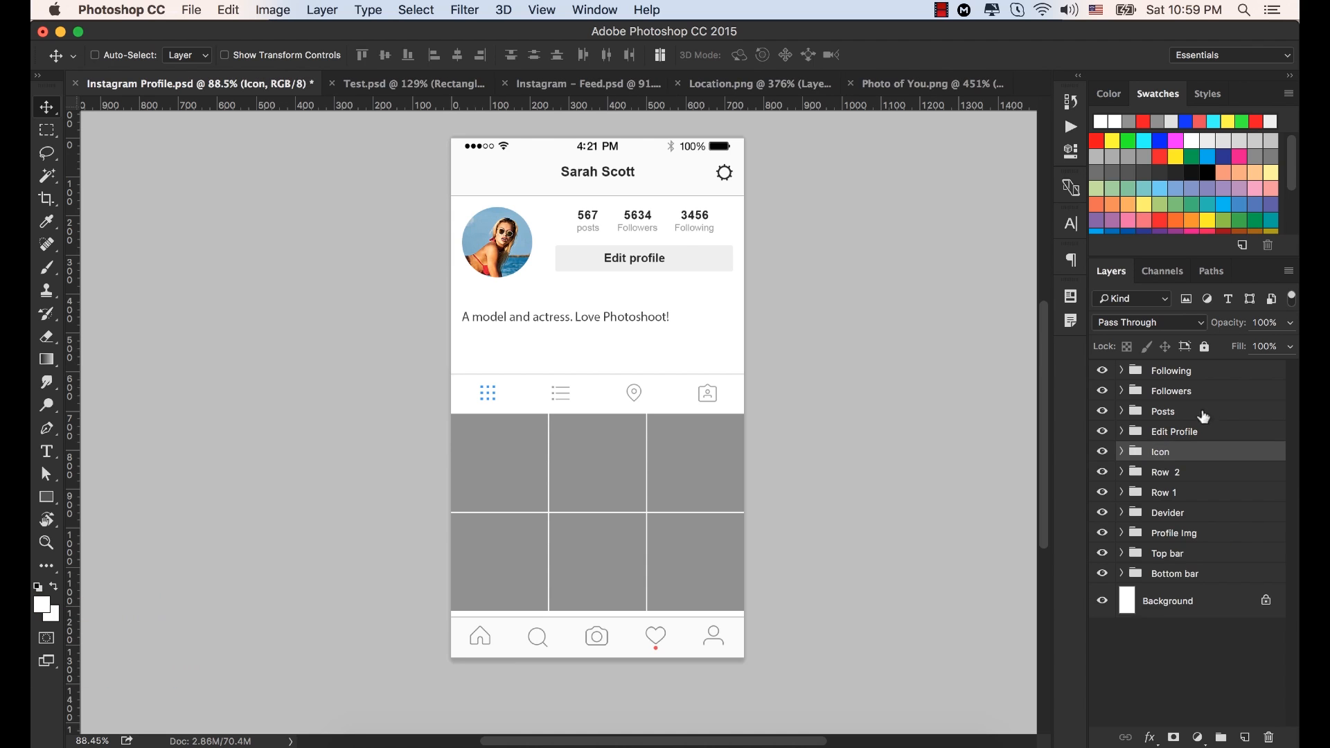
# Reorder the layer groups to match the screen layout: Top bar first, Profile Img above Posts, and Devider above Icon.
pyautogui.moveTo(1226, 553); pyautogui.dragTo(1226, 368)
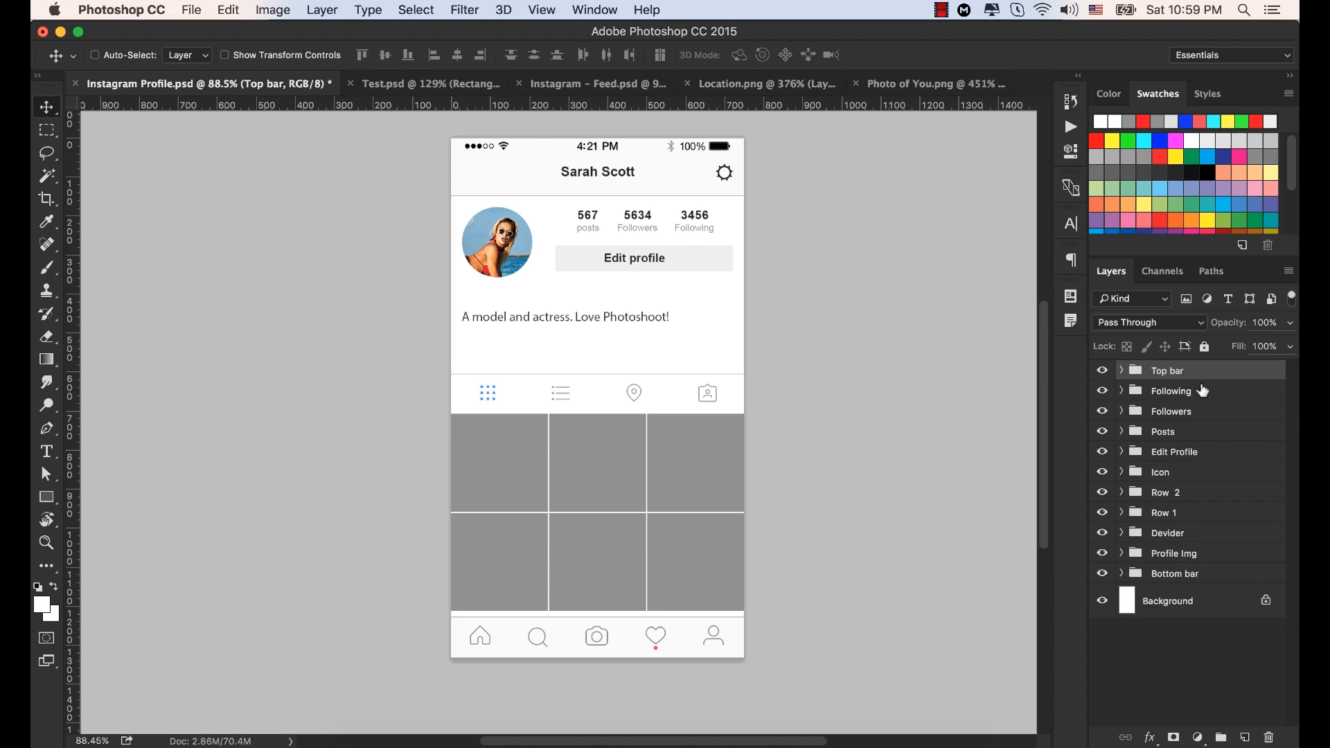
pyautogui.click(1207, 449)
pyautogui.click(1199, 432)
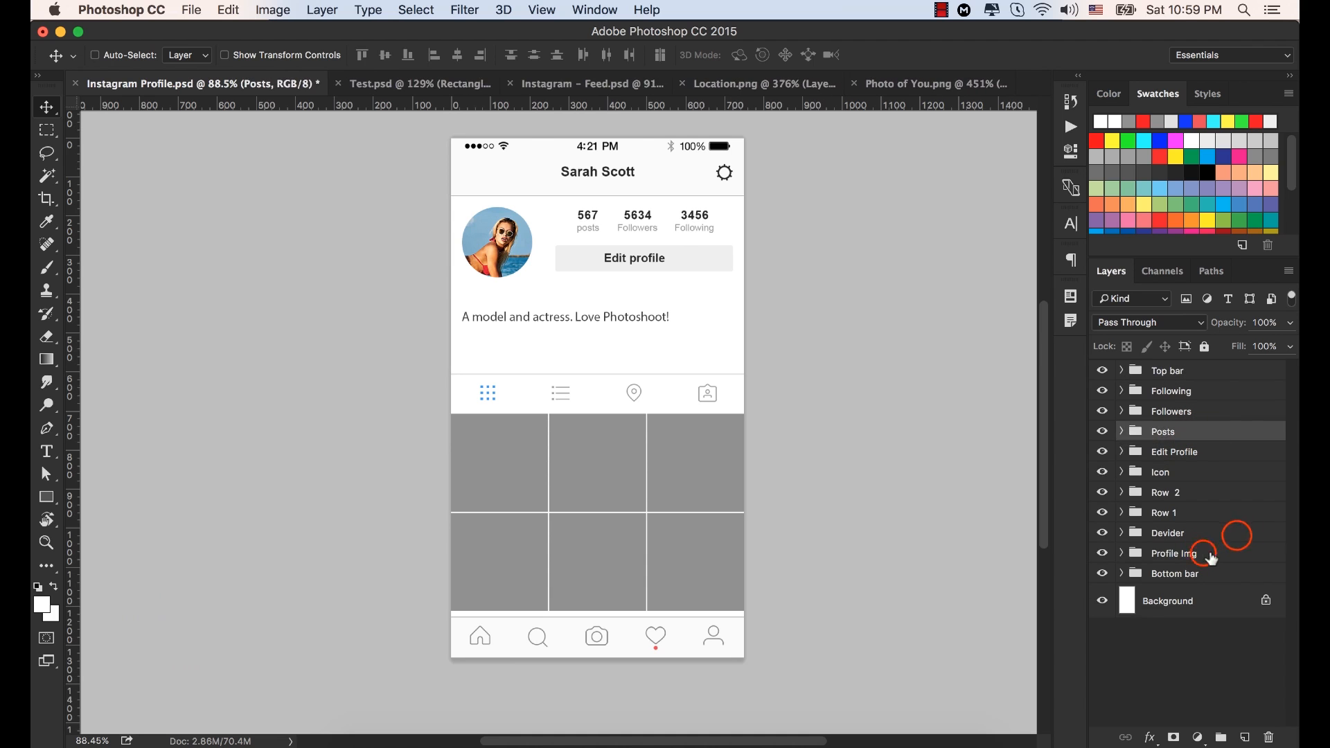
pyautogui.moveTo(1207, 554); pyautogui.dragTo(1233, 423)
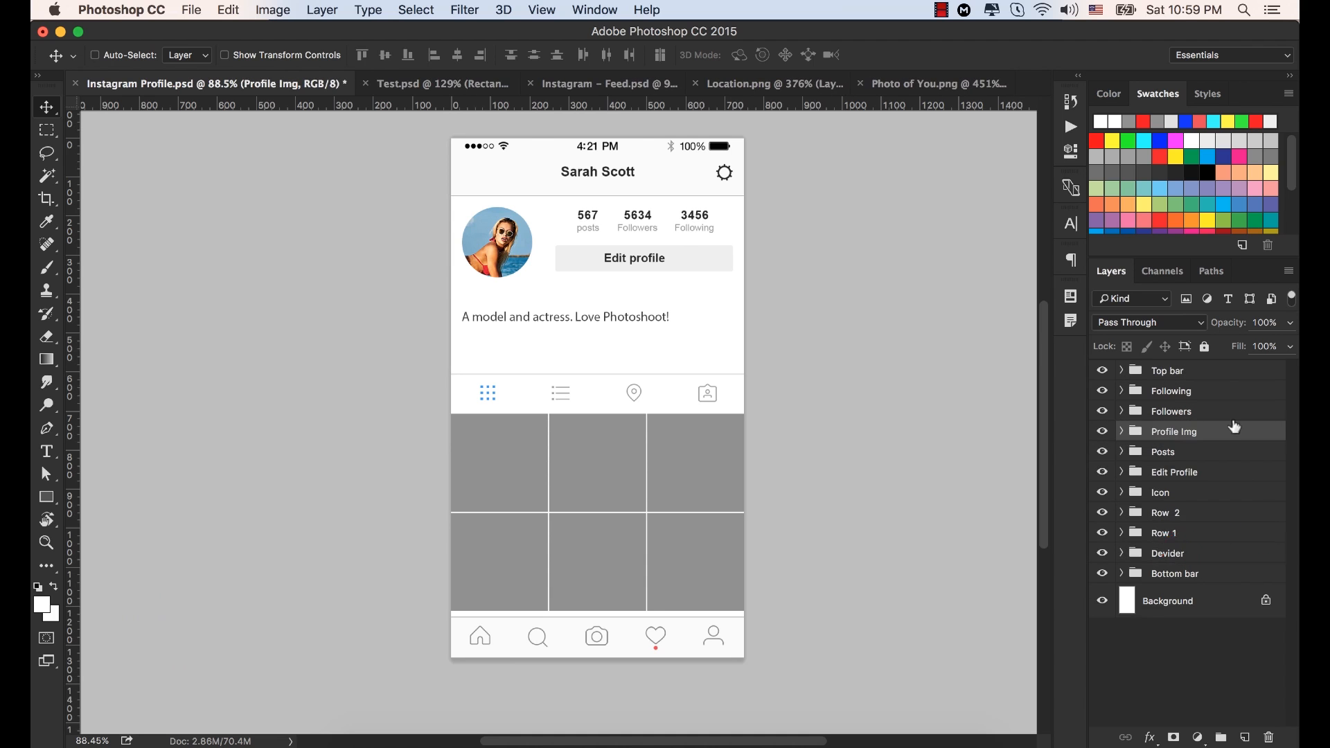
pyautogui.click(1178, 553)
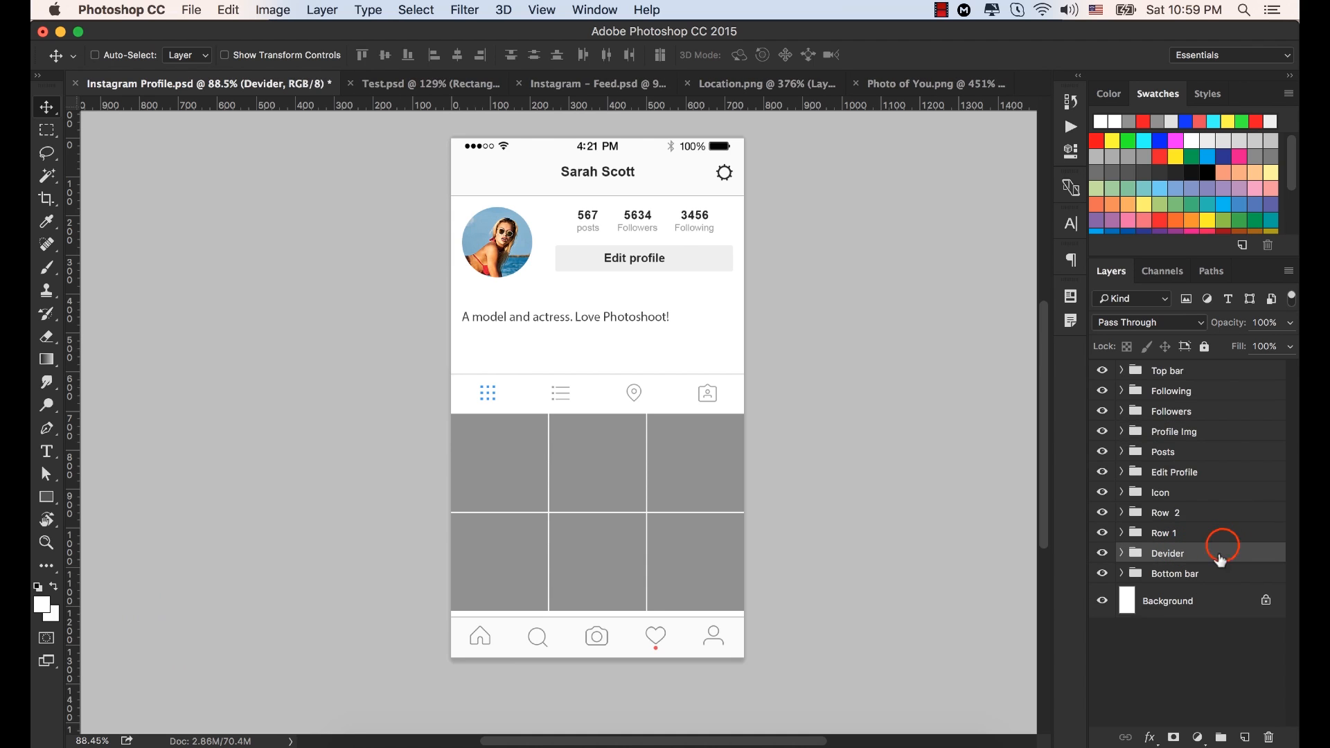
pyautogui.moveTo(1223, 551); pyautogui.dragTo(1224, 481)
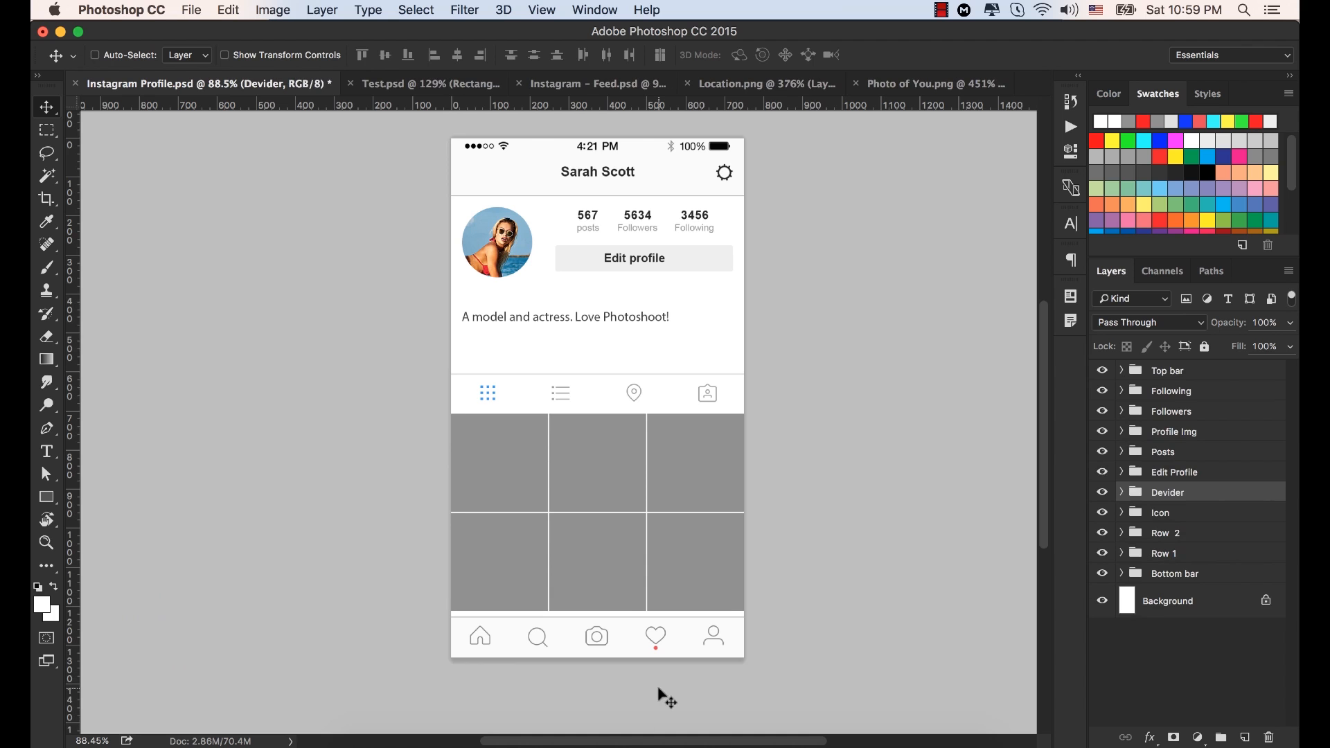
# Delete the red notification dot, Ellipse 2, below the heart icon in the Bottom bar group.
pyautogui.scroll(5, 659, 690)
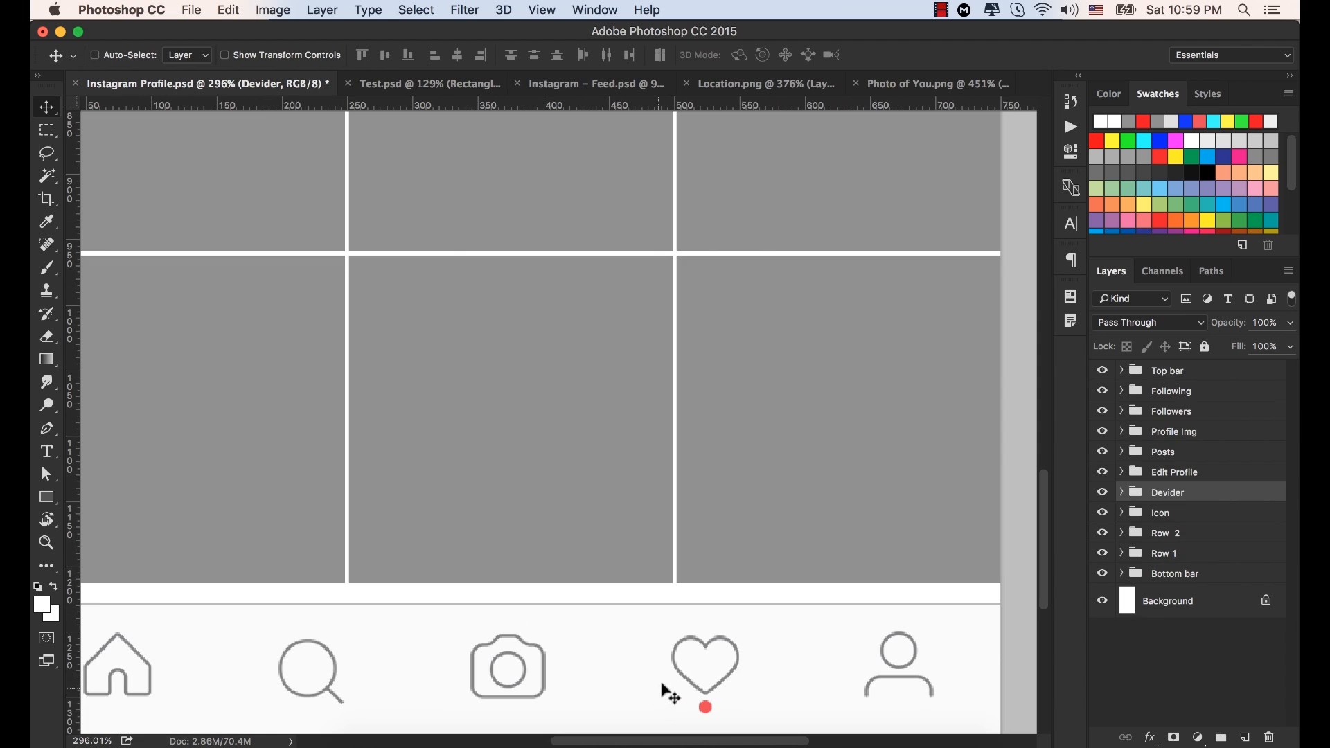
pyautogui.click(703, 707)
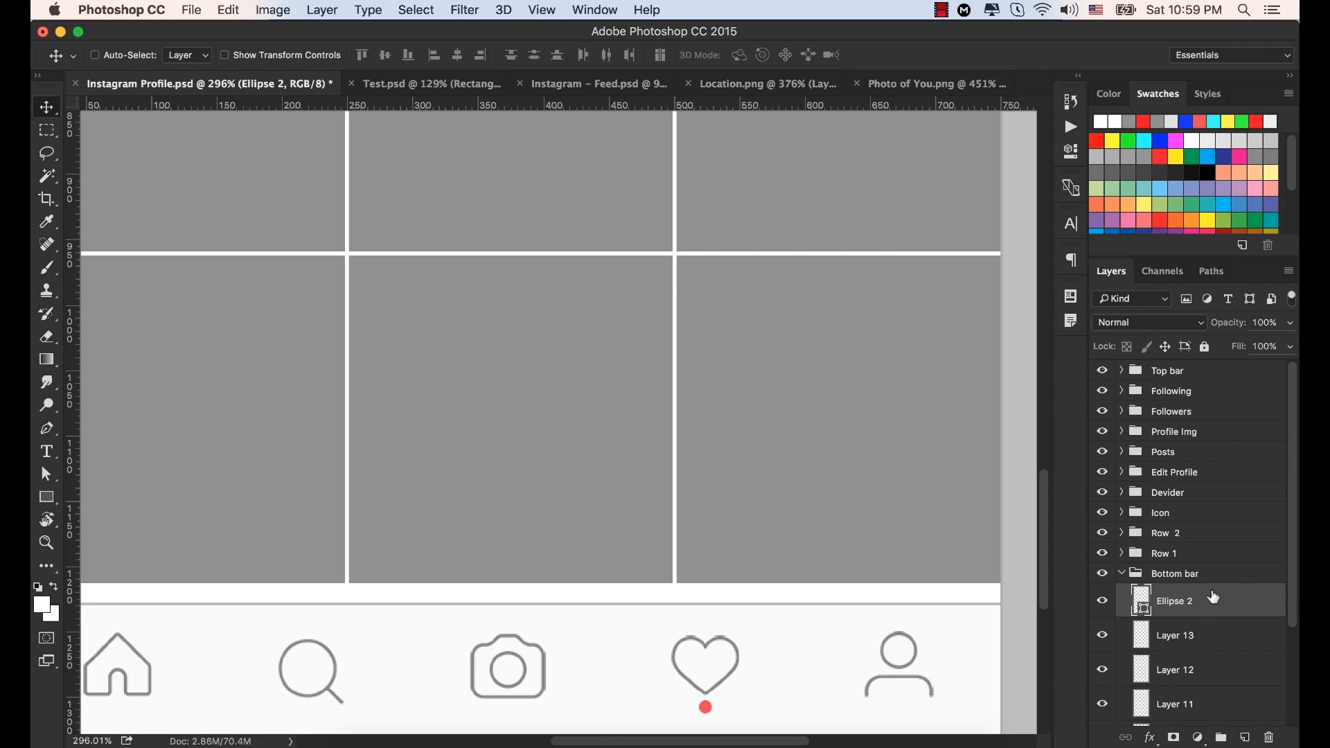
pyautogui.moveTo(1206, 597)
pyautogui.mouseDown()
pyautogui.moveTo(1191, 717)
pyautogui.moveTo(1272, 737)
pyautogui.mouseUp()
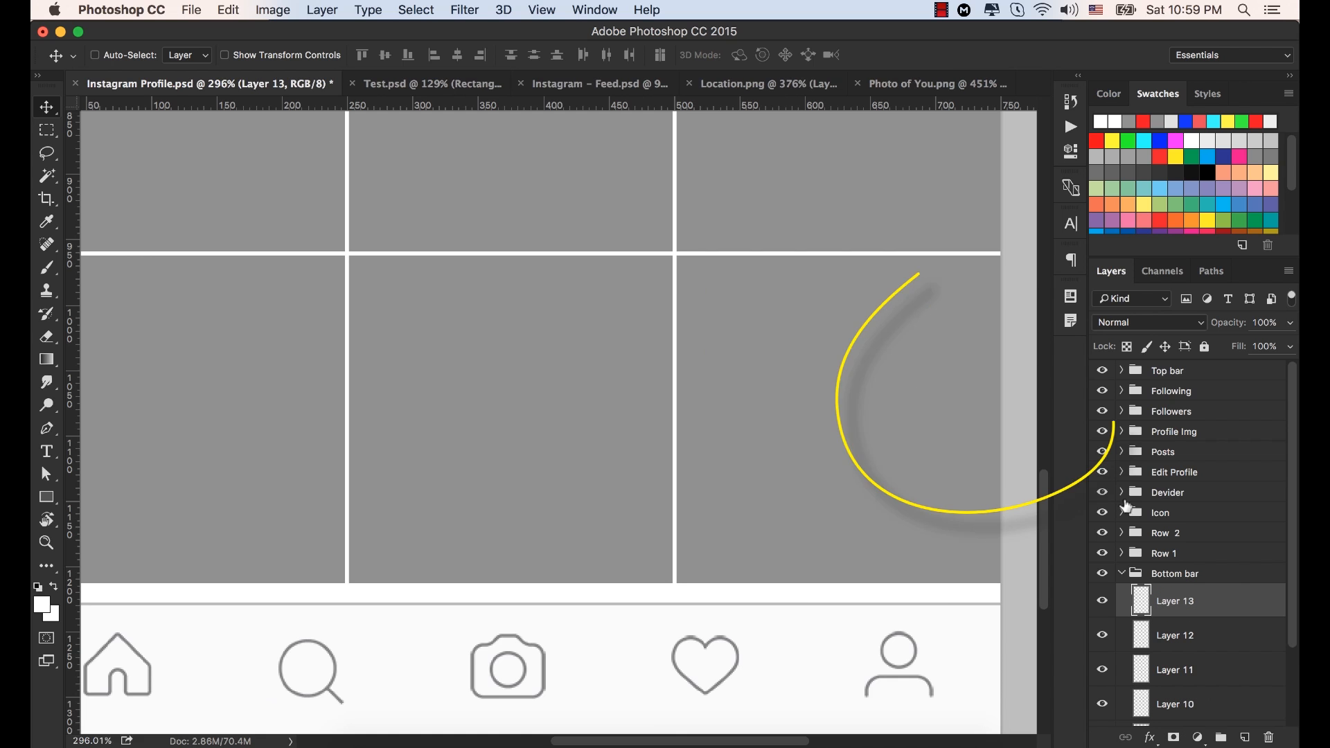
pyautogui.press('super+0')
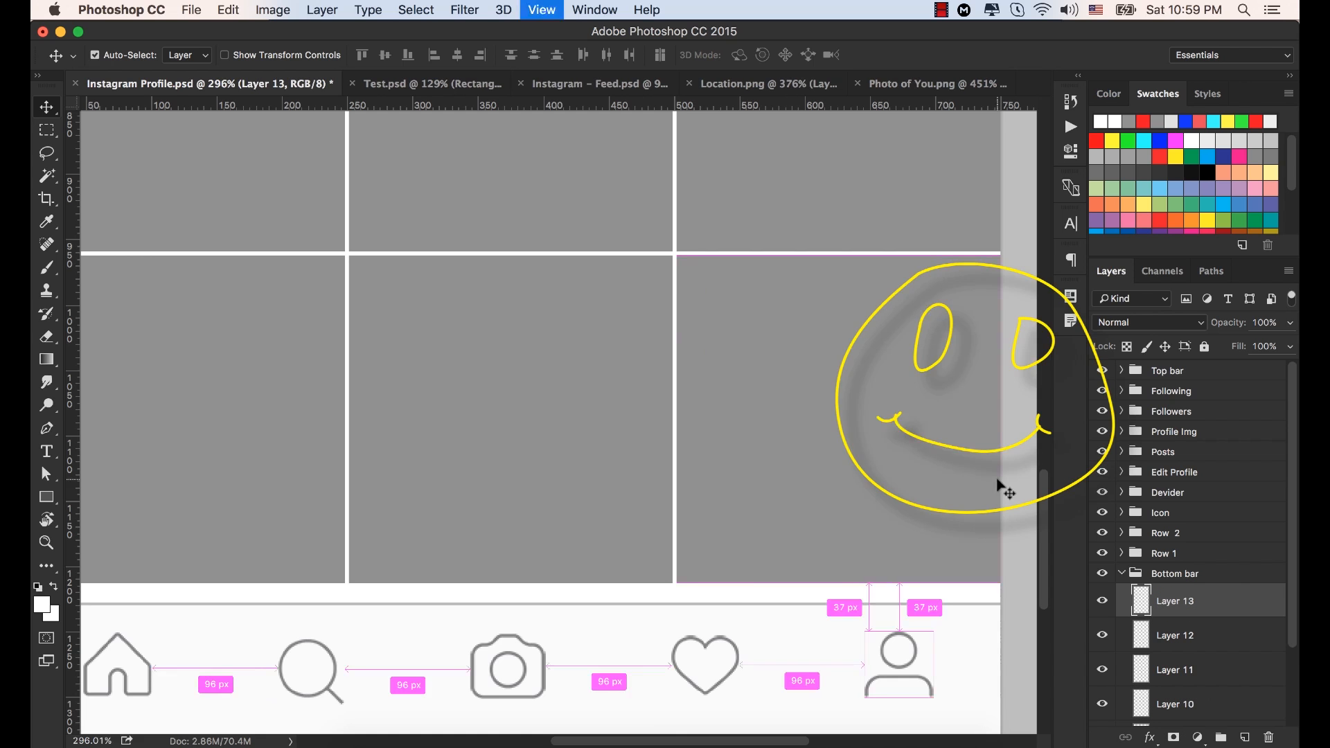